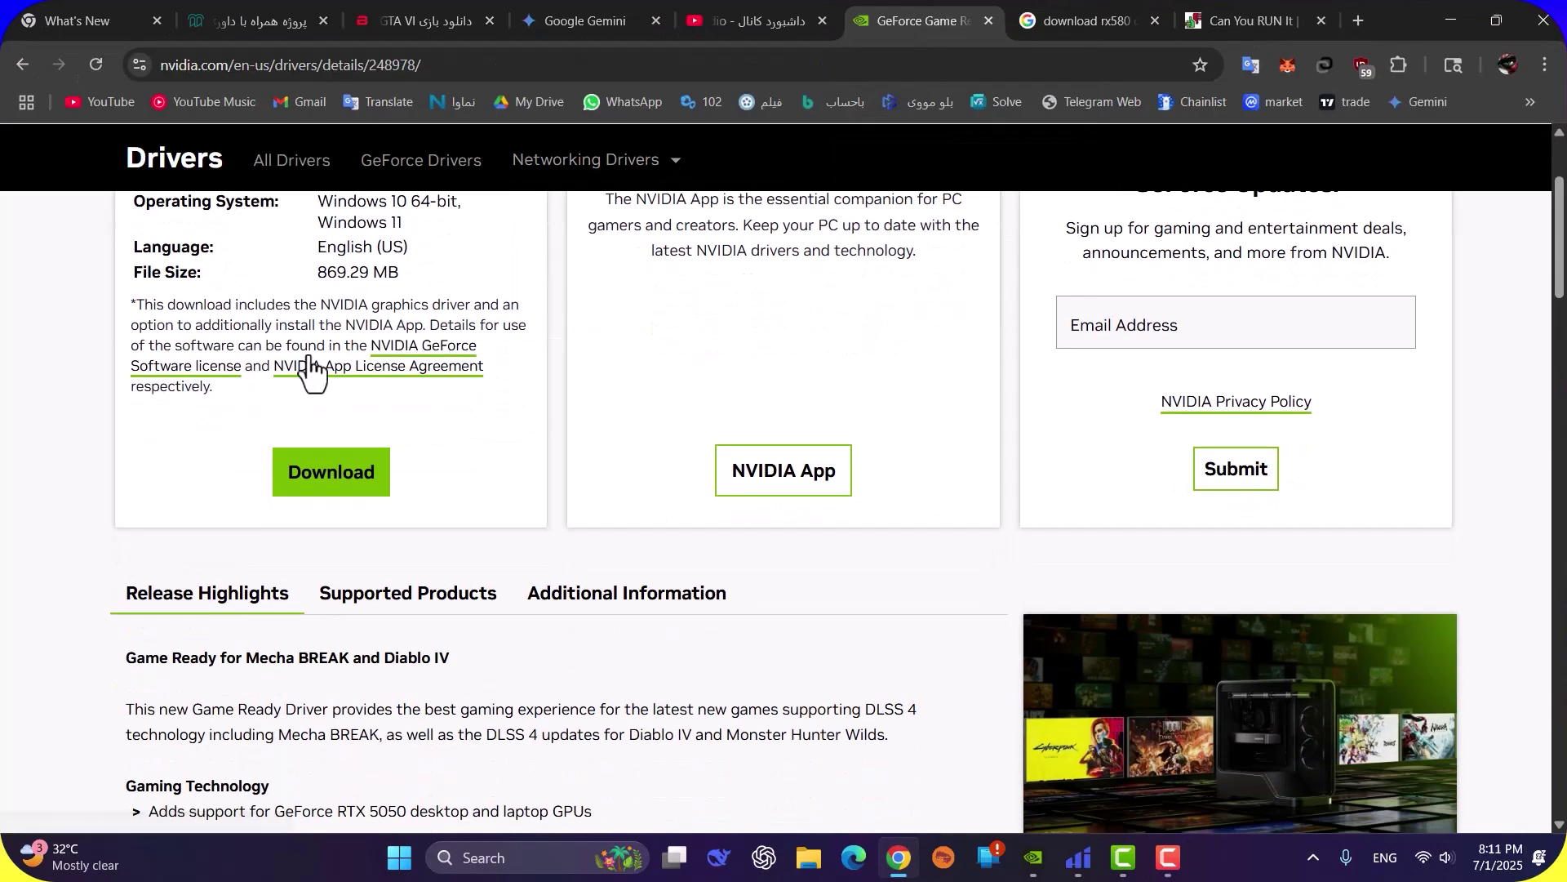
# Step: Return to NVIDIA's manual driver search form and choose GeForce as the product type
pyautogui.click(19, 64)
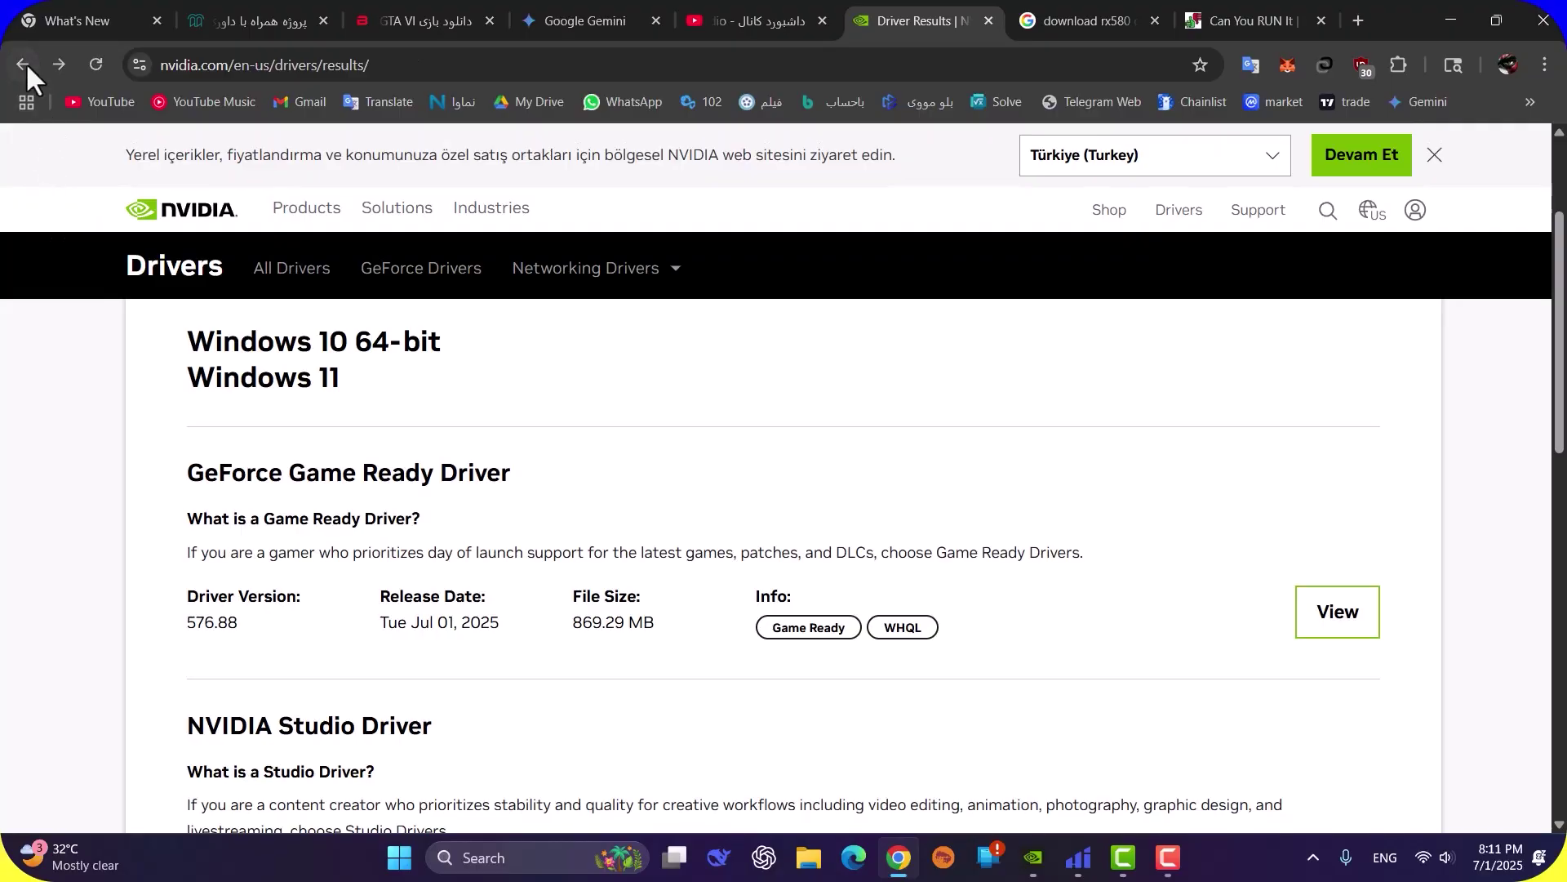
pyautogui.click(22, 63)
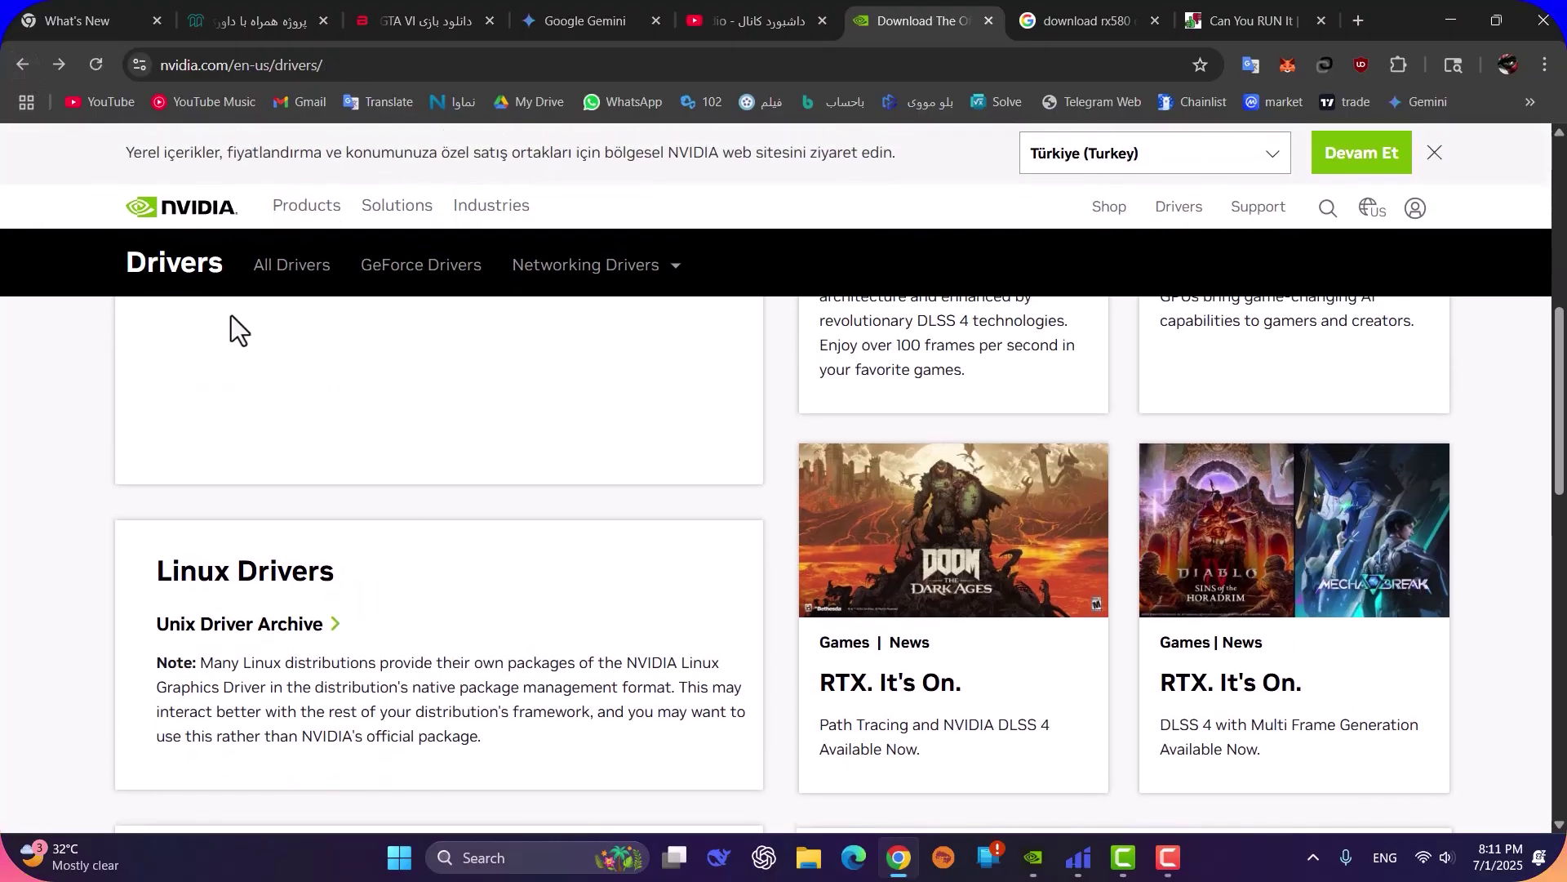
pyautogui.scroll(9, 449, 490)
pyautogui.scroll(-3, 427, 472)
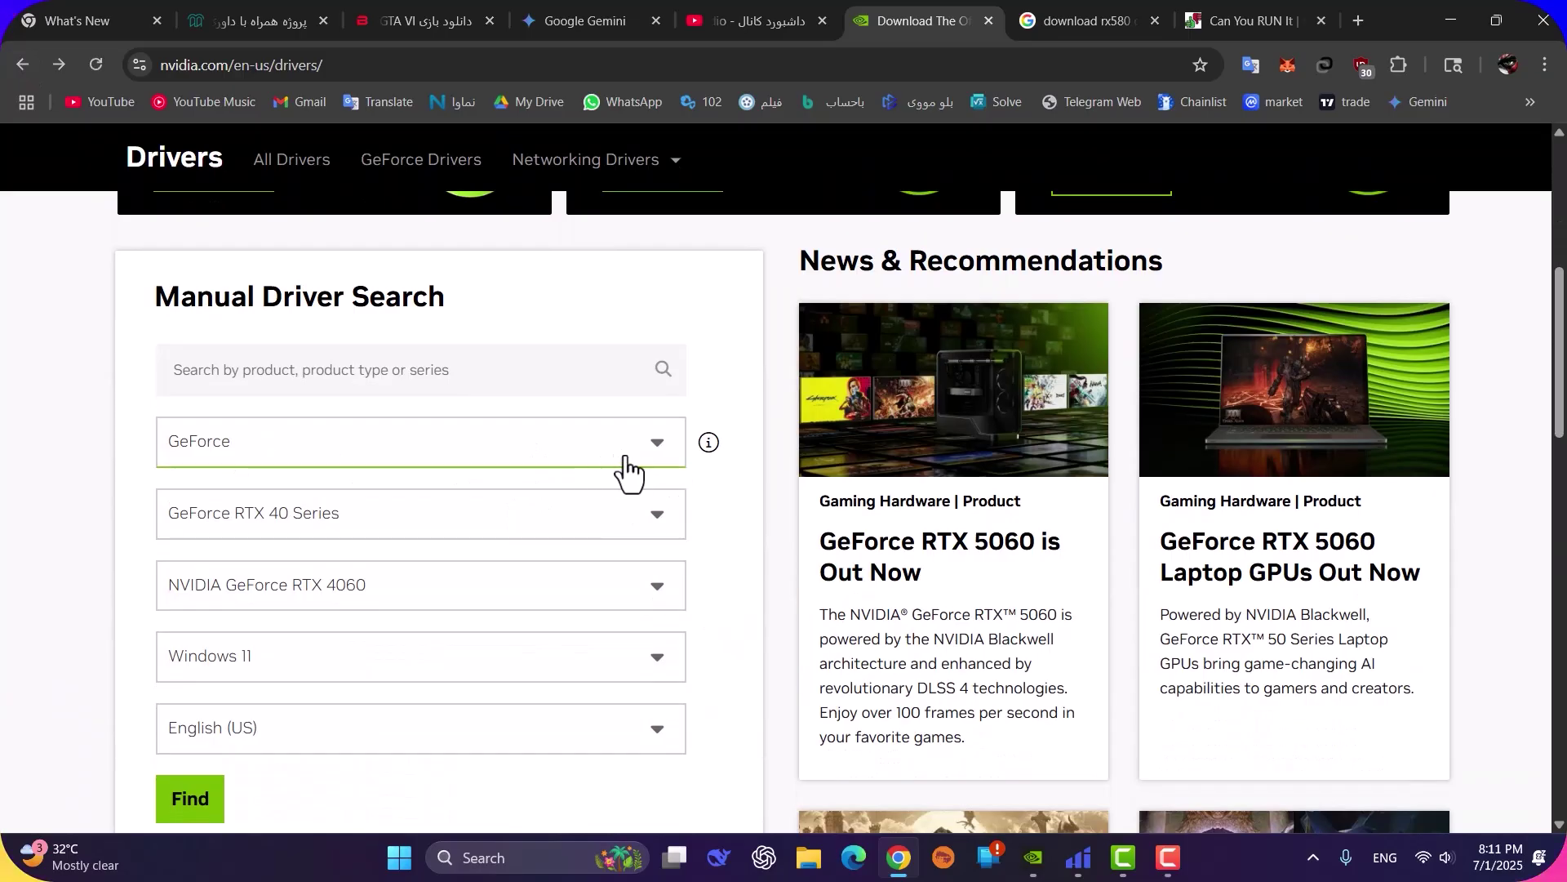
pyautogui.click(629, 458)
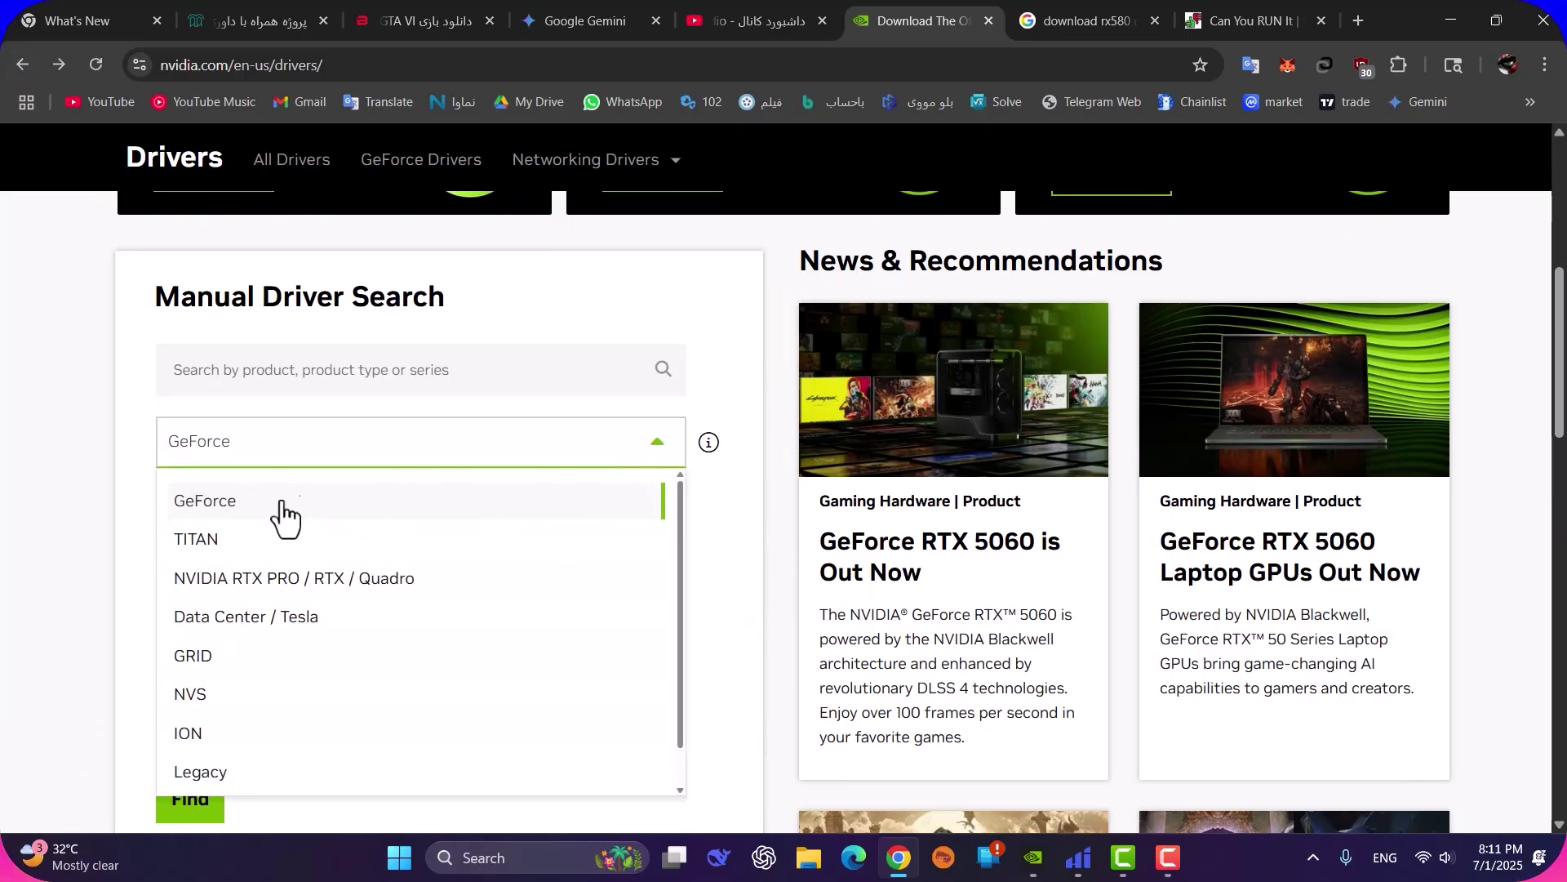
pyautogui.click(238, 514)
# Step: Set the product series of the driver search to GeForce RTX 40 Series
pyautogui.click(543, 530)
pyautogui.scroll(-1, 438, 606)
pyautogui.scroll(1, 384, 650)
pyautogui.scroll(-1, 341, 614)
pyautogui.scroll(-1, 351, 617)
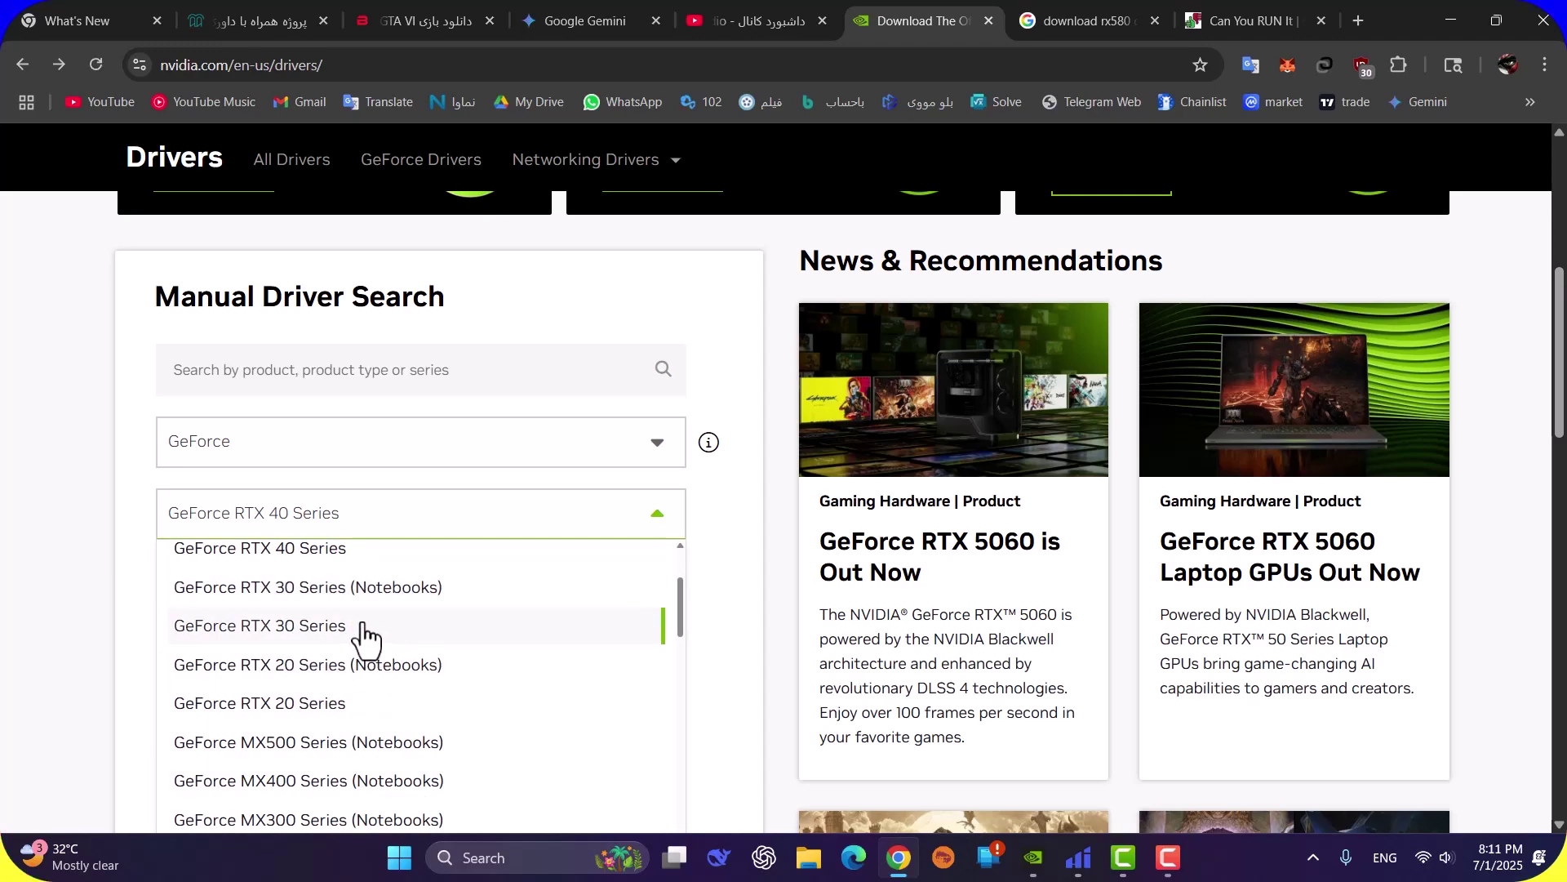
pyautogui.scroll(1, 360, 629)
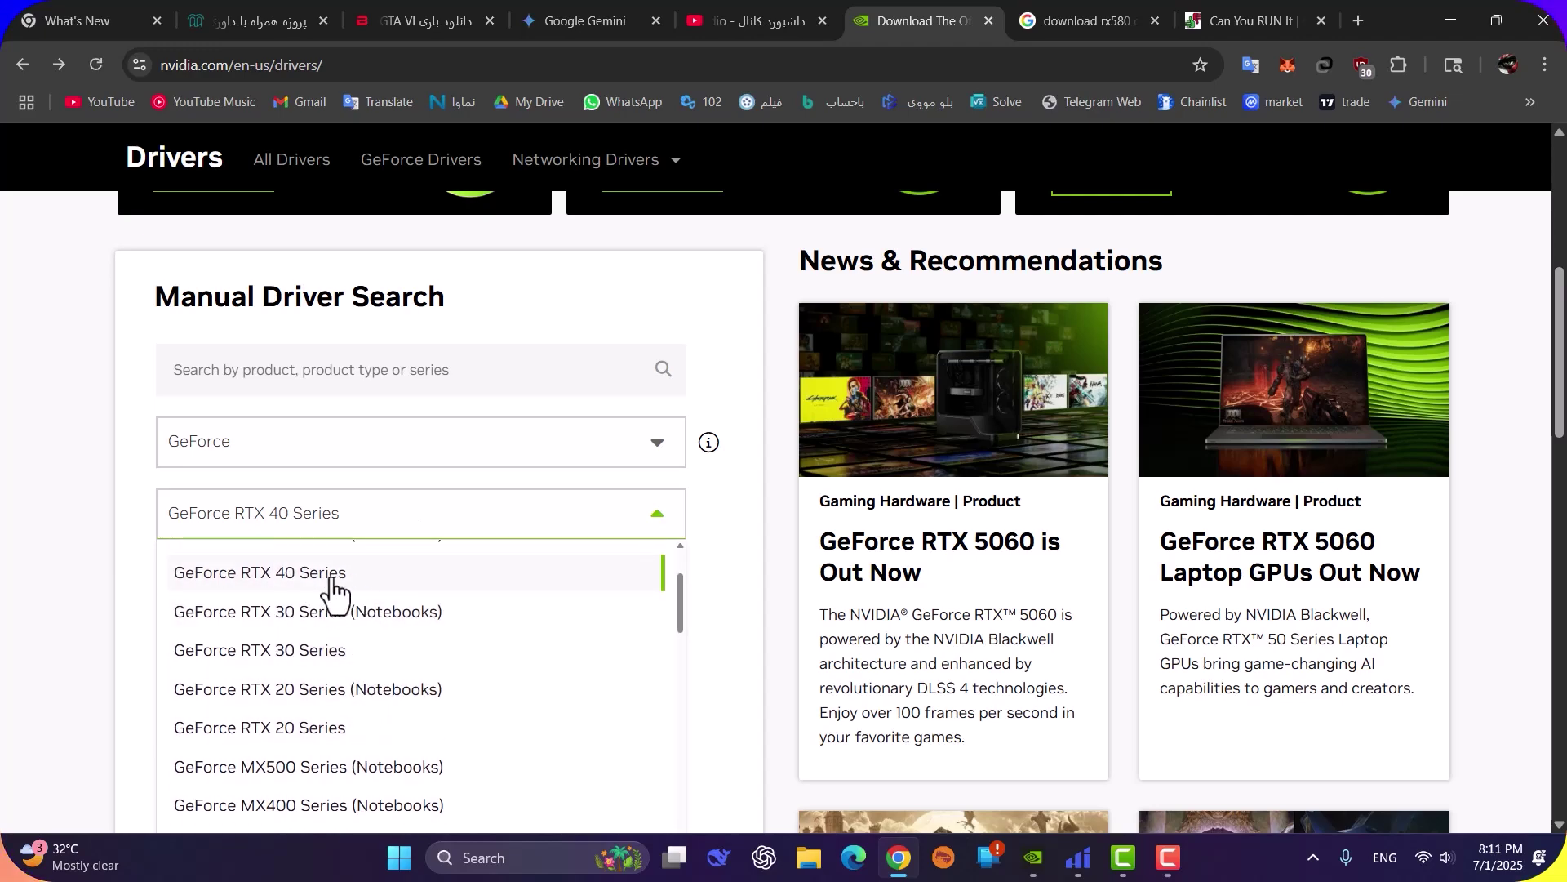
pyautogui.scroll(2, 331, 588)
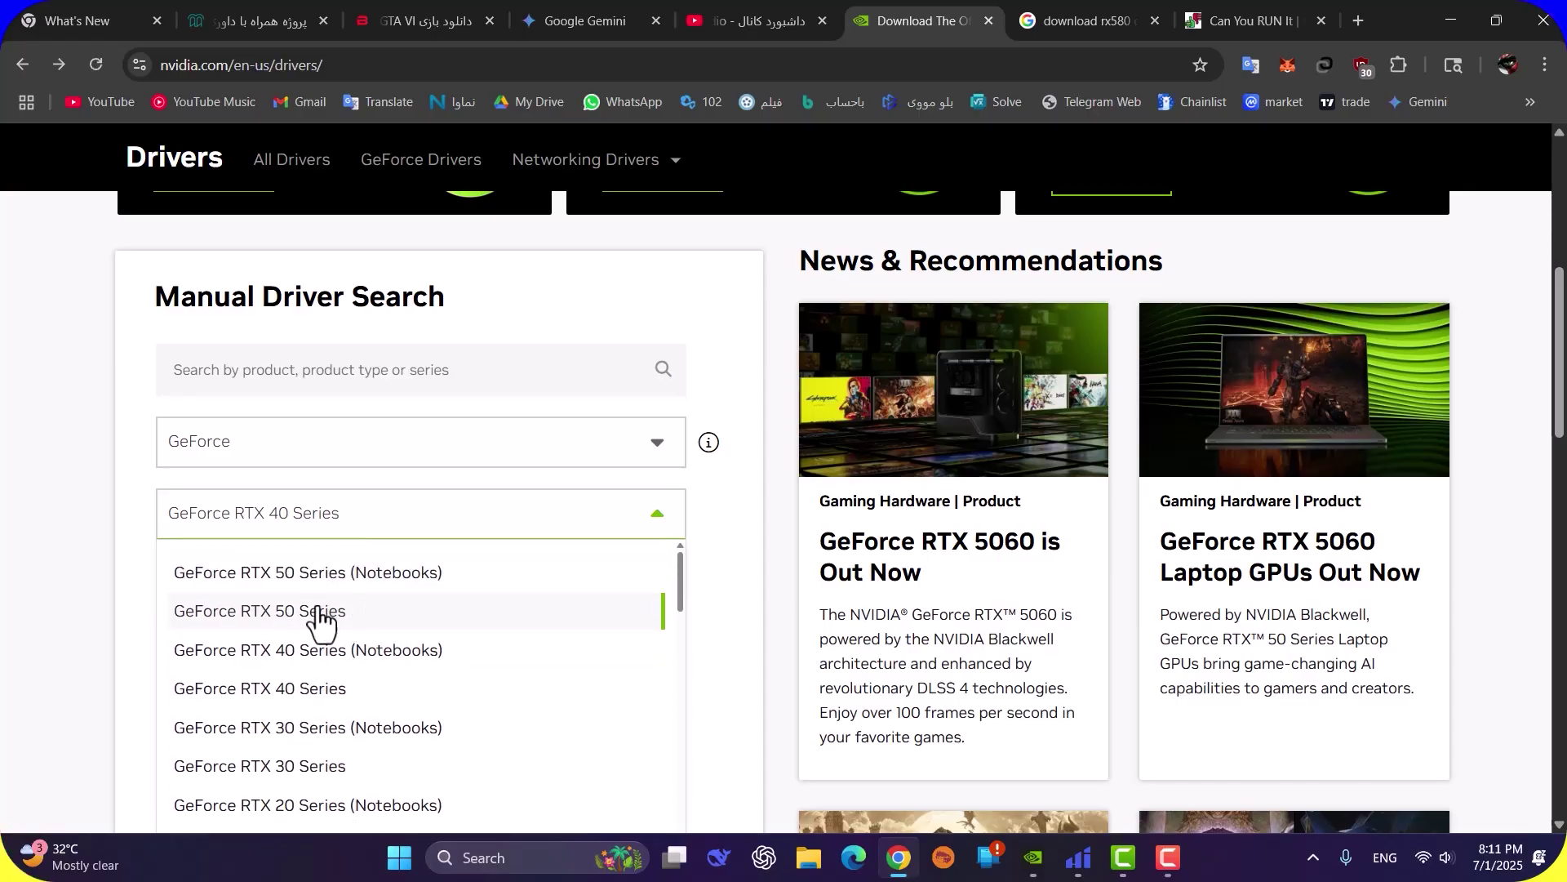
pyautogui.scroll(-3, 408, 629)
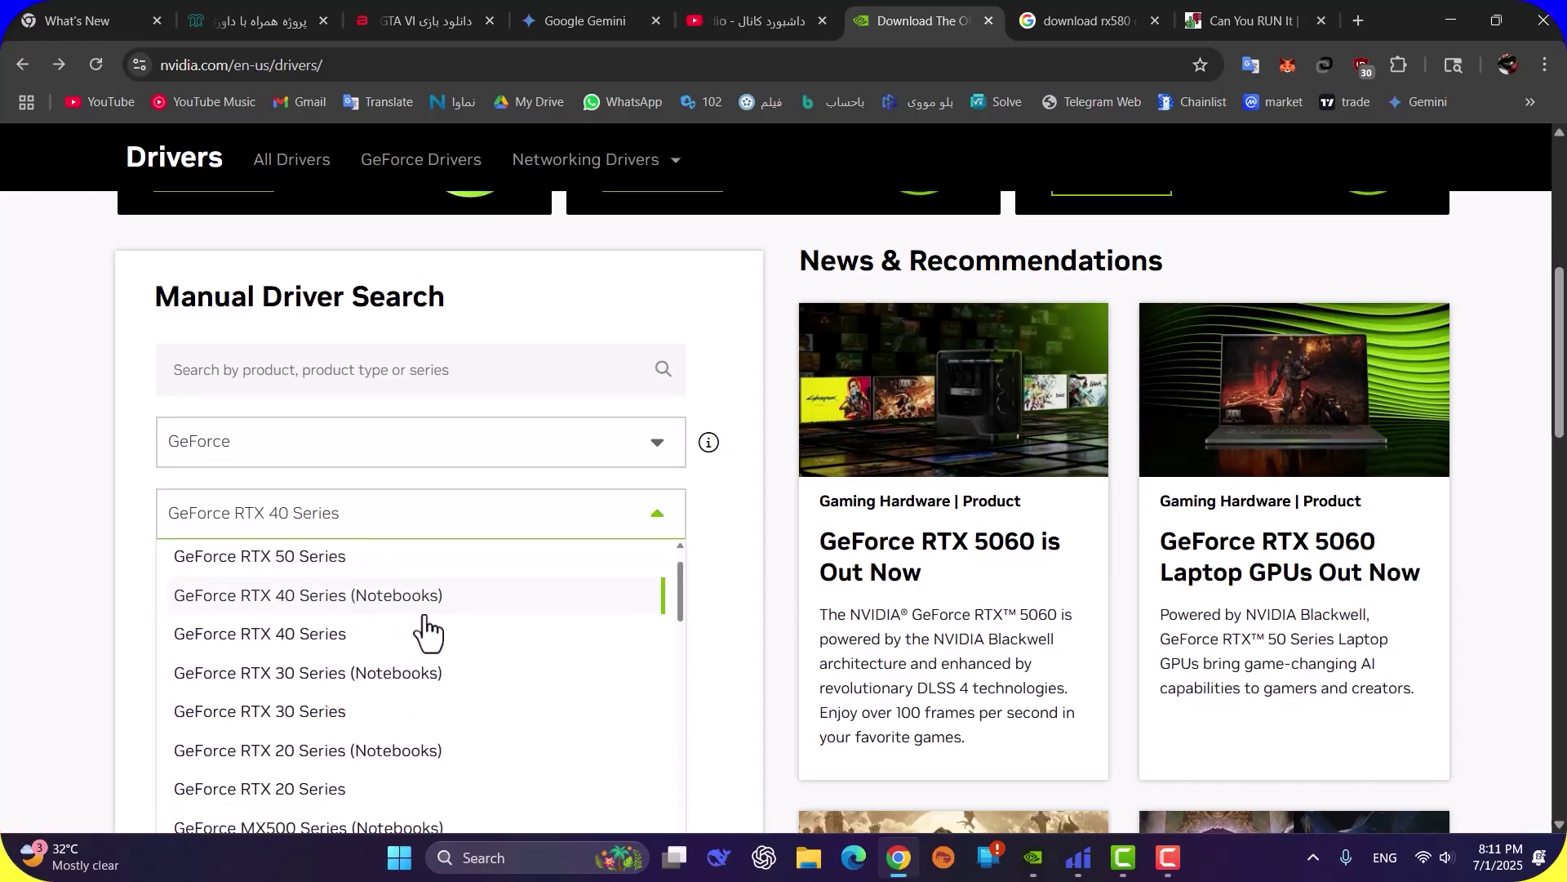
pyautogui.scroll(2, 421, 657)
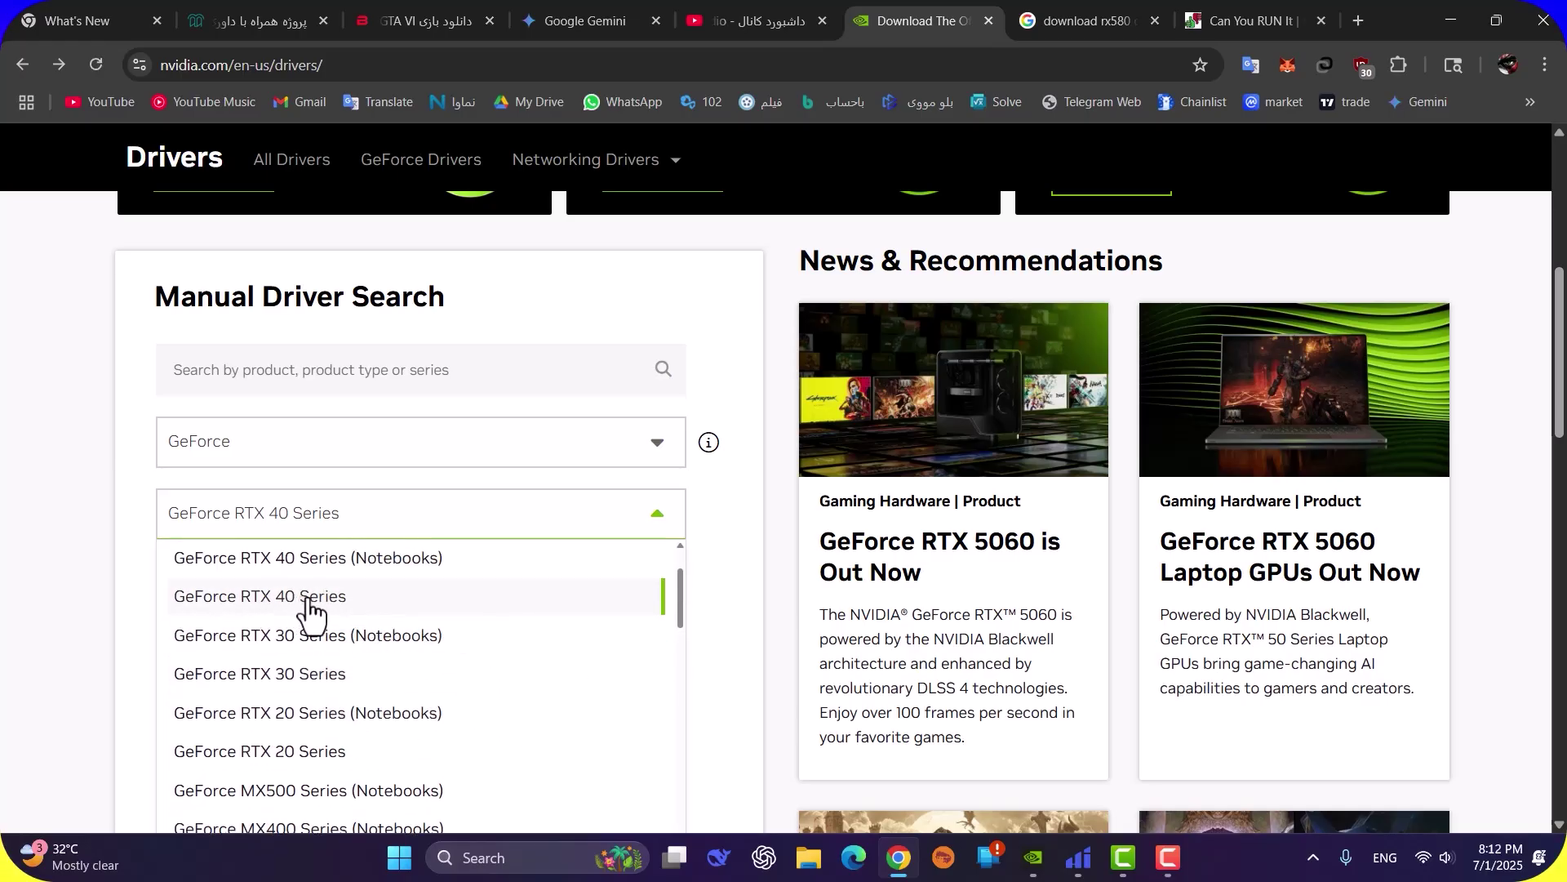
pyautogui.click(283, 605)
# Step: Choose NVIDIA GeForce RTX 4060 as the graphics card model for the driver search
pyautogui.scroll(-1, 465, 651)
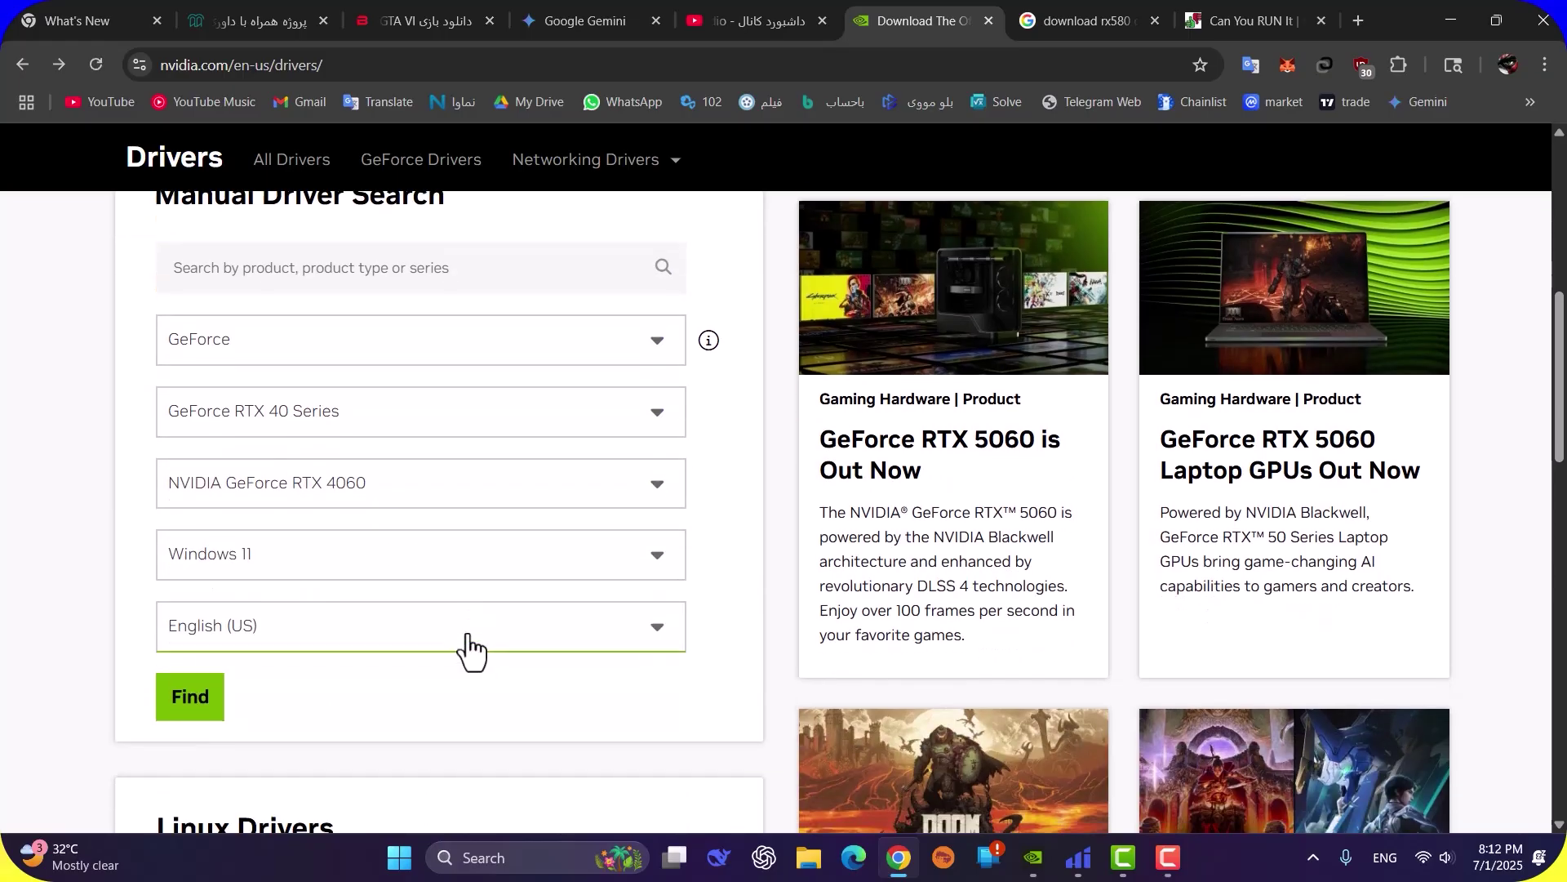
pyautogui.click(583, 494)
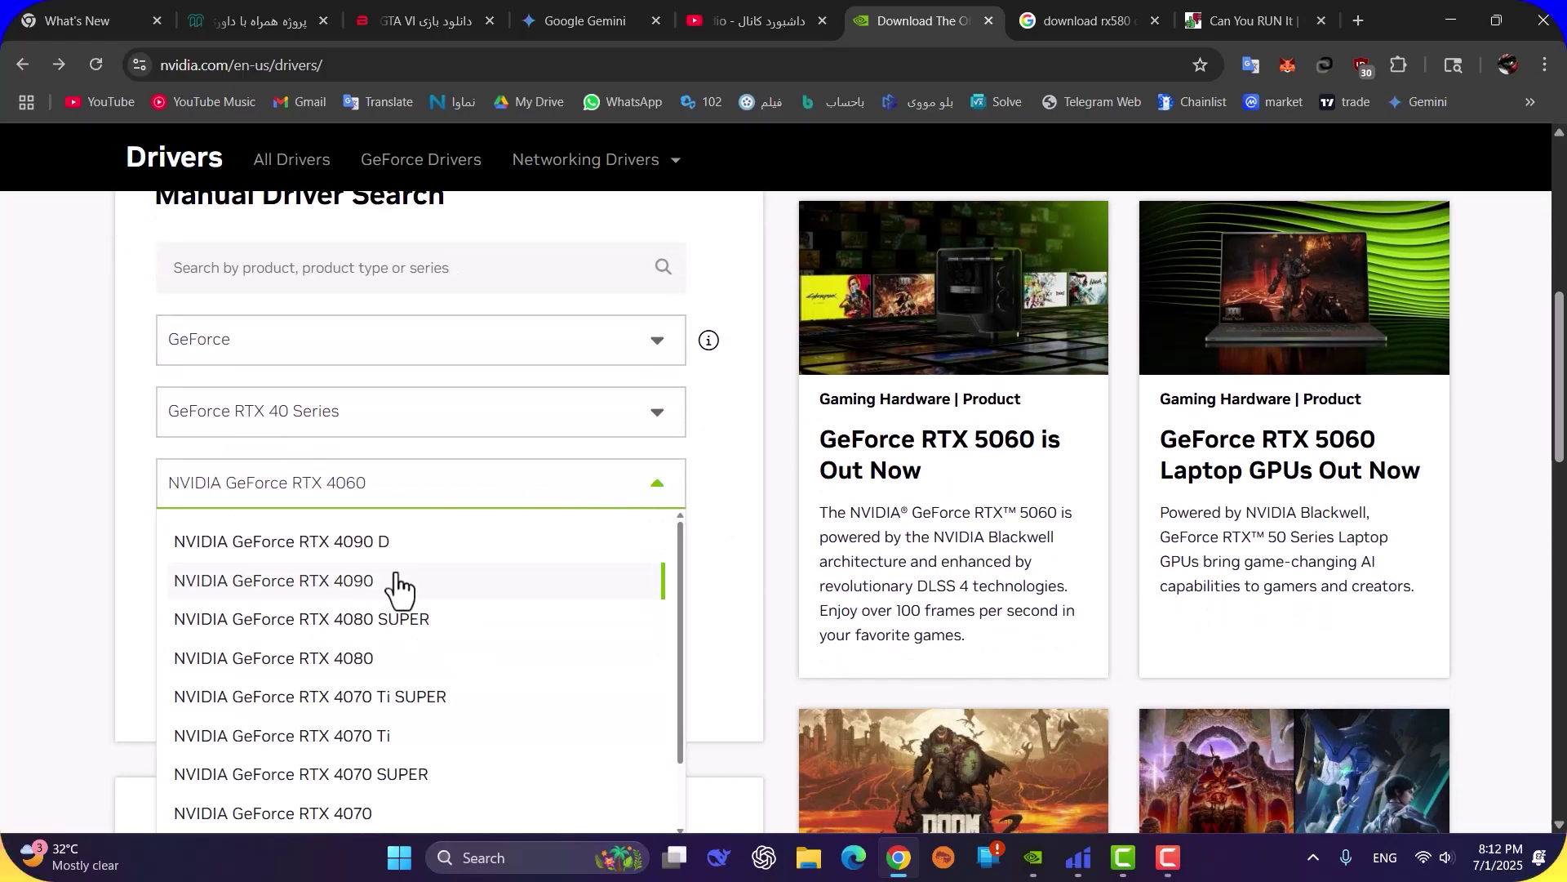
pyautogui.scroll(-1, 406, 622)
pyautogui.scroll(-1, 409, 624)
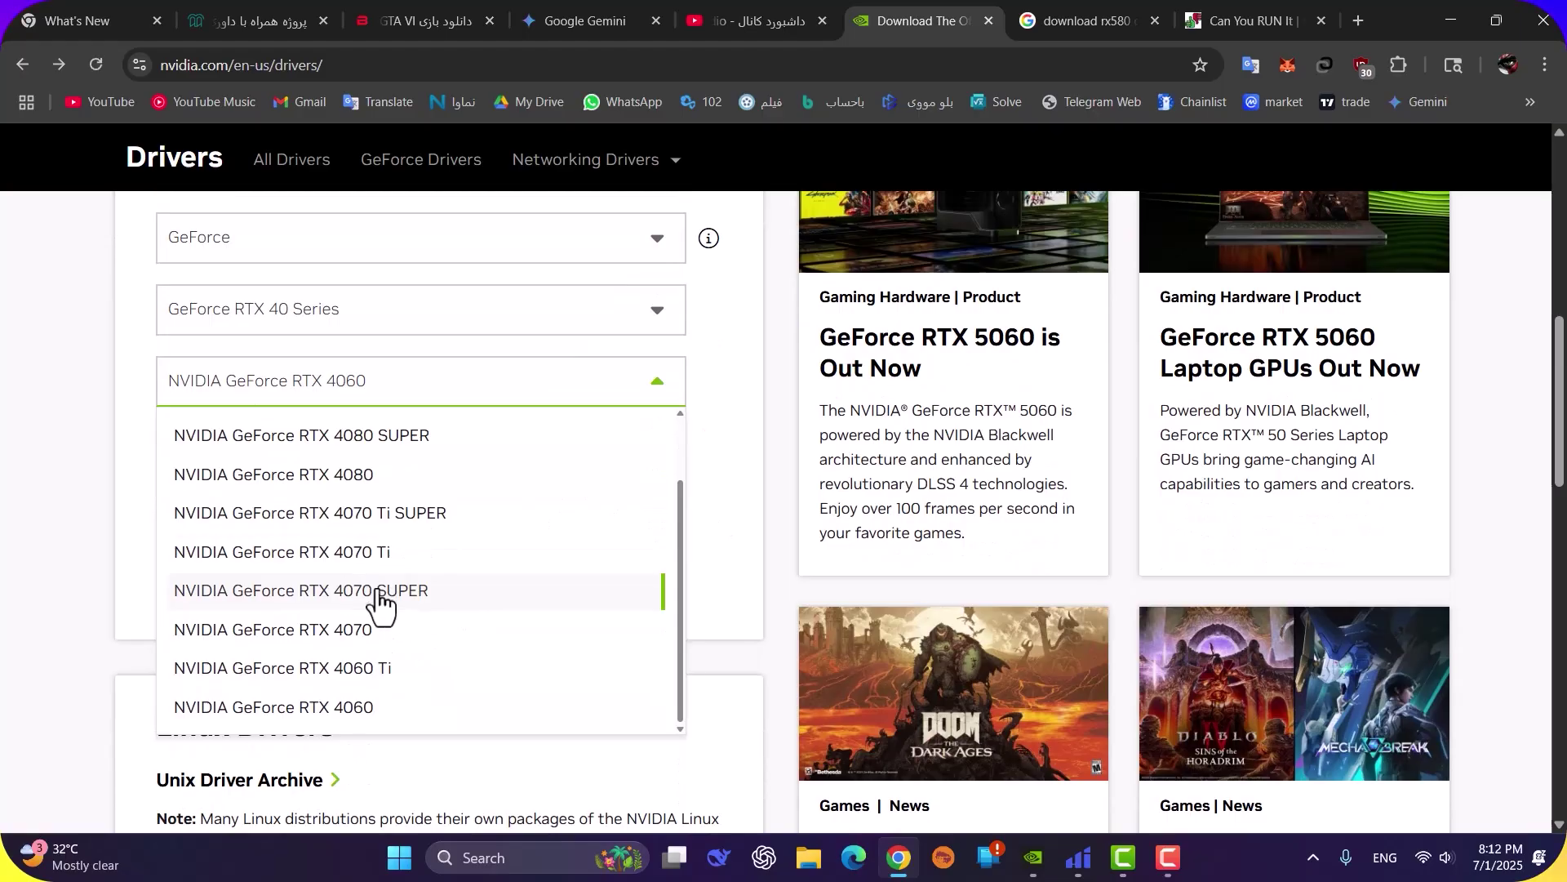
pyautogui.scroll(4, 391, 498)
pyautogui.scroll(-1, 359, 596)
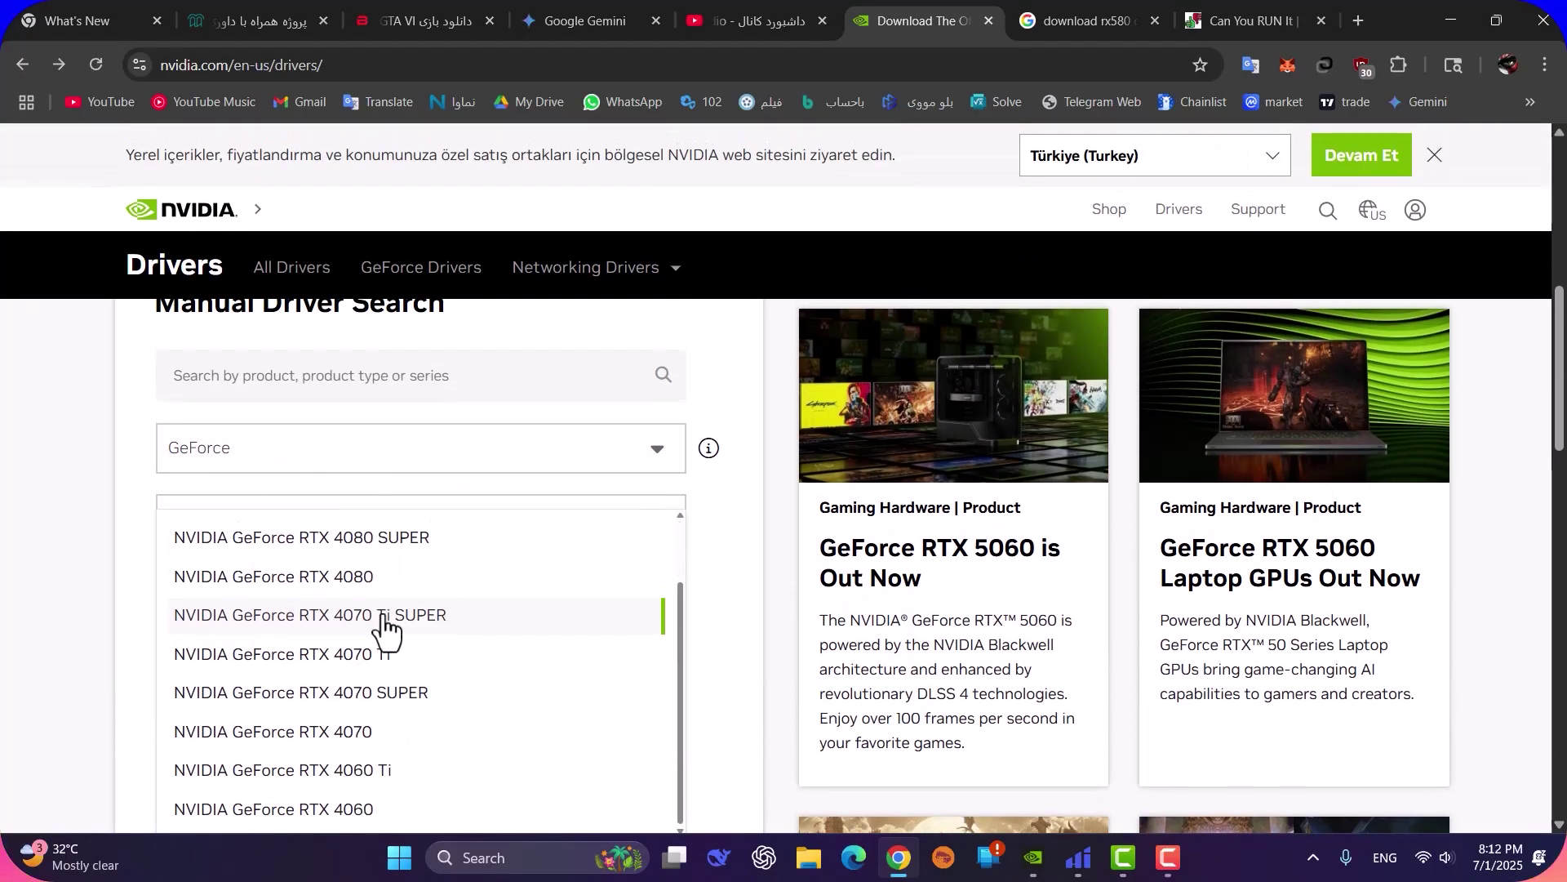
pyautogui.click(362, 817)
# Step: Review the operating system choices, keep Windows 11 and run the driver search
pyautogui.scroll(-2, 384, 637)
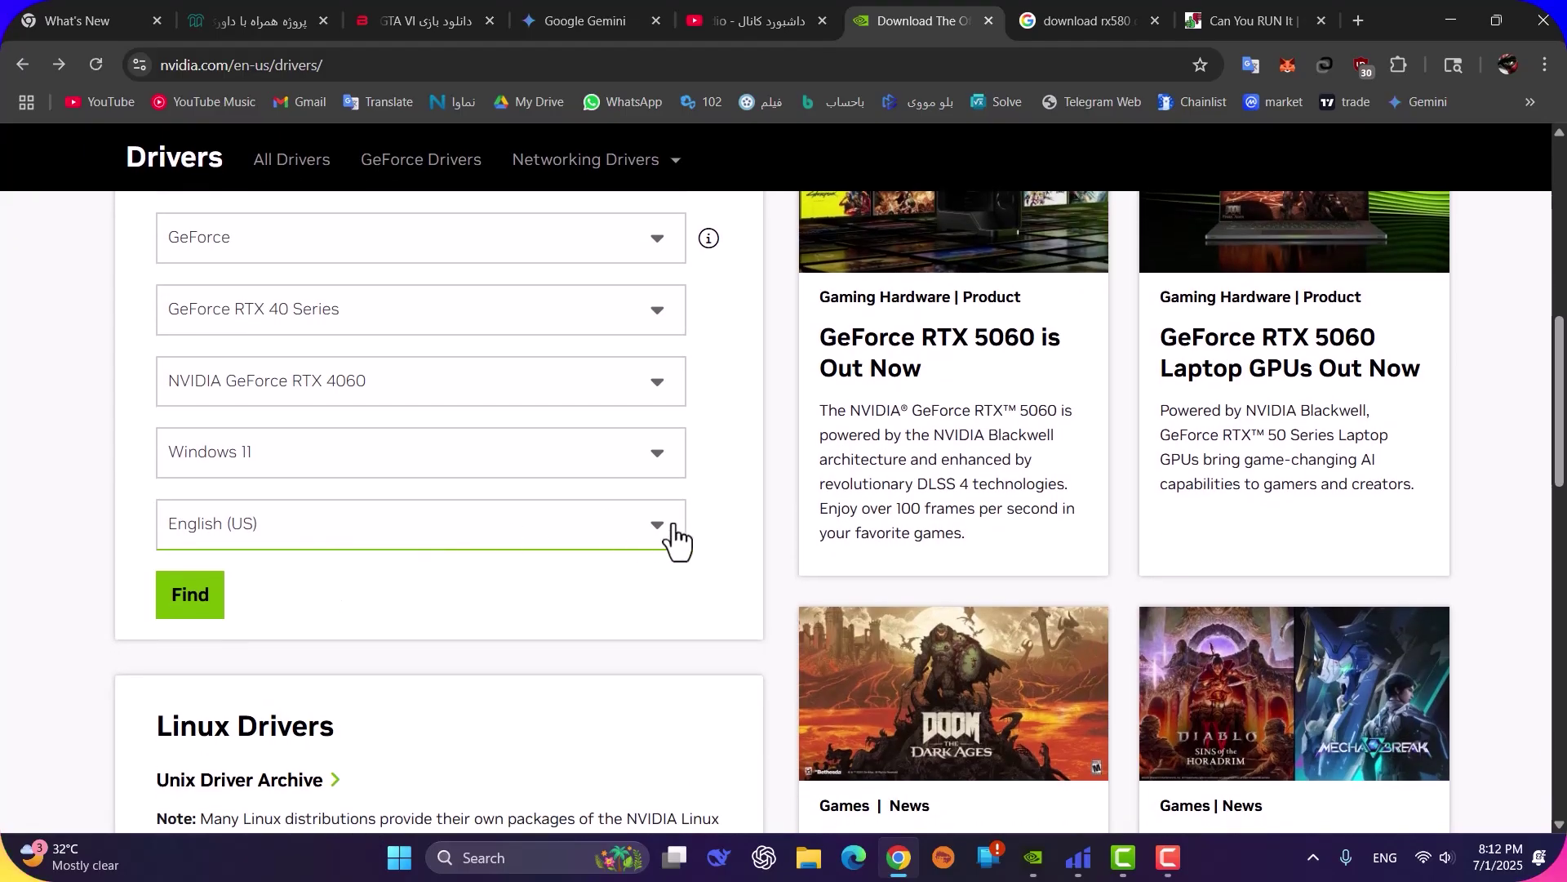
pyautogui.click(653, 465)
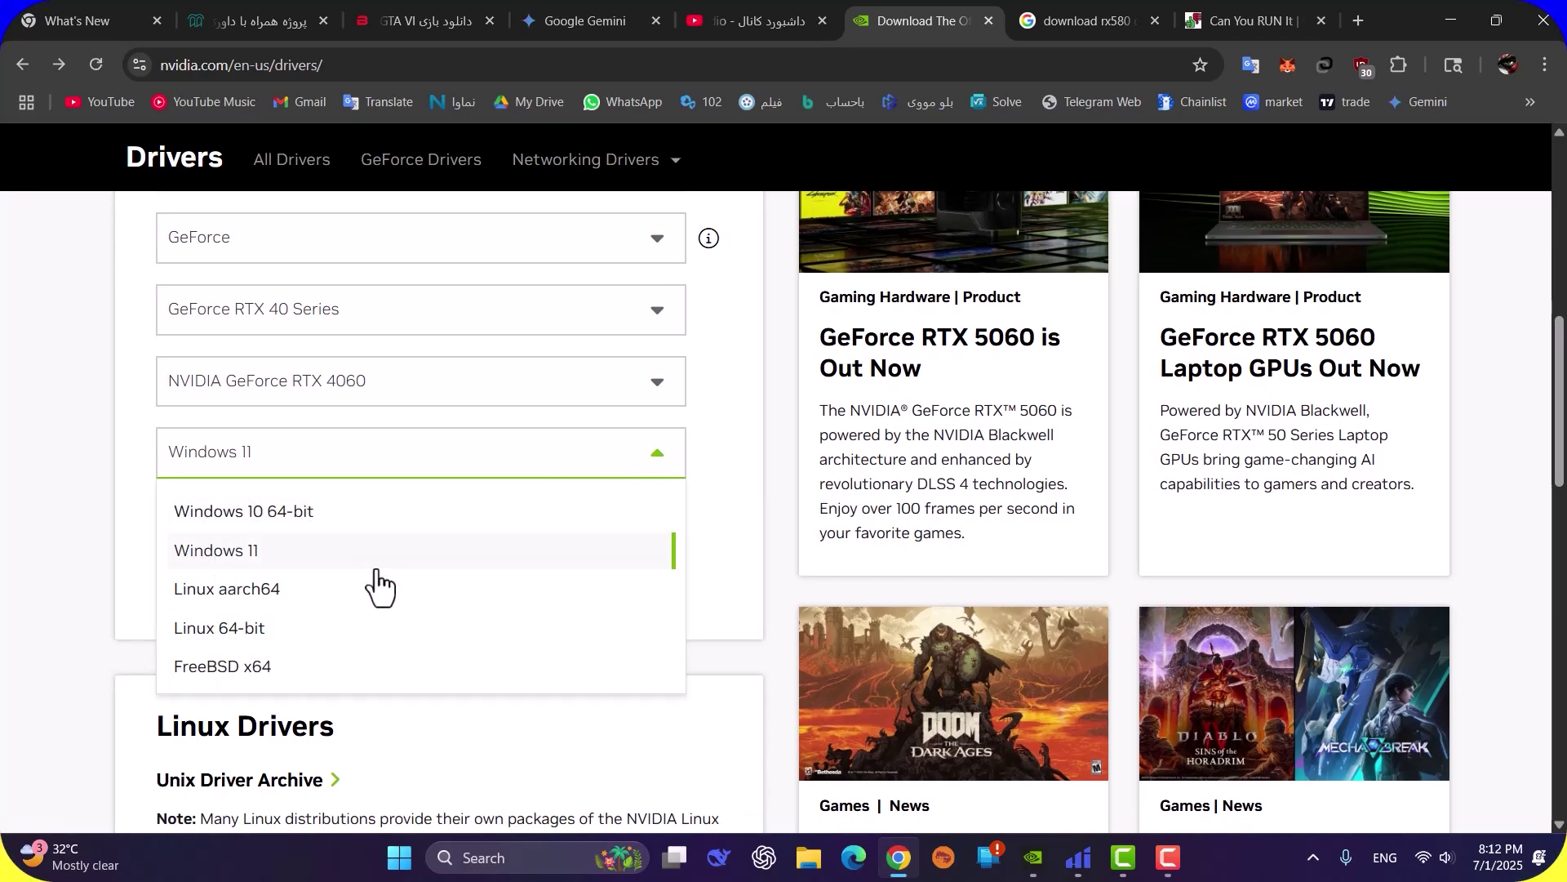
pyautogui.click(67, 509)
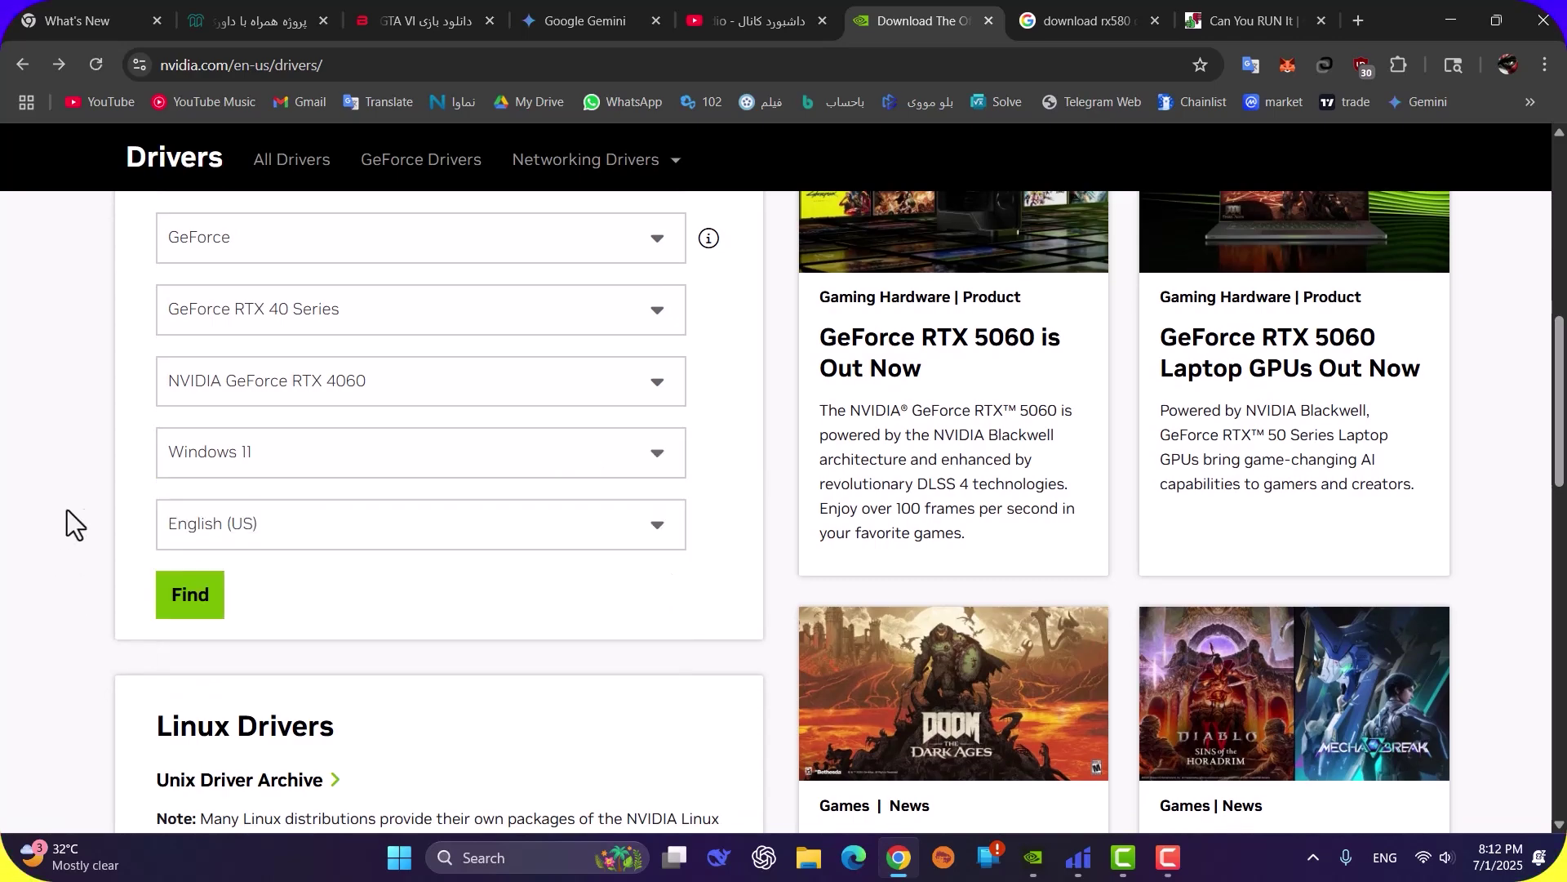
pyautogui.click(665, 474)
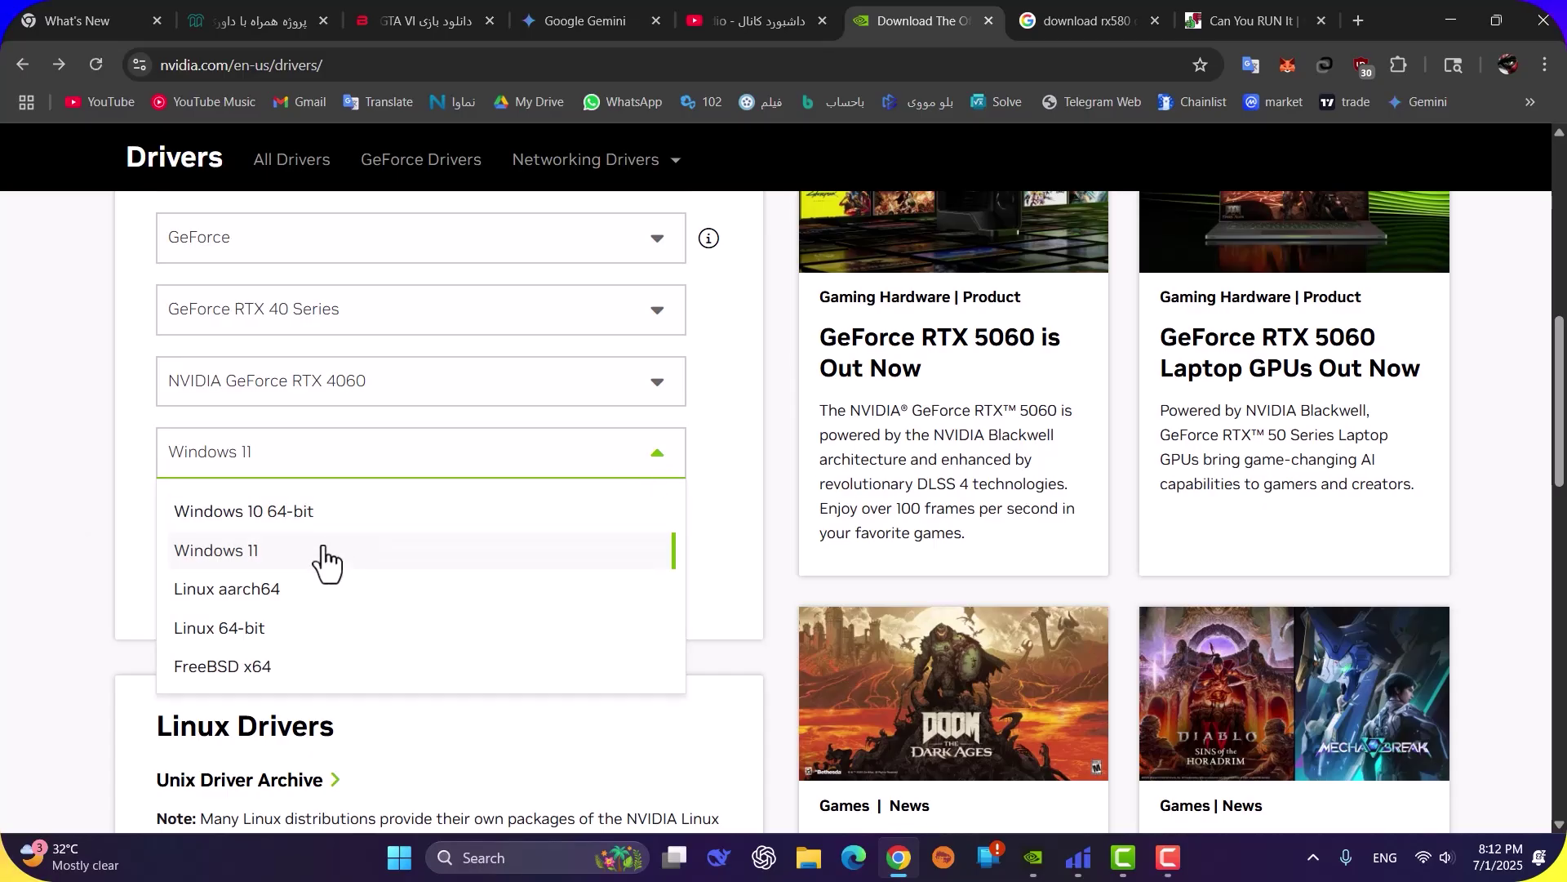
pyautogui.click(95, 501)
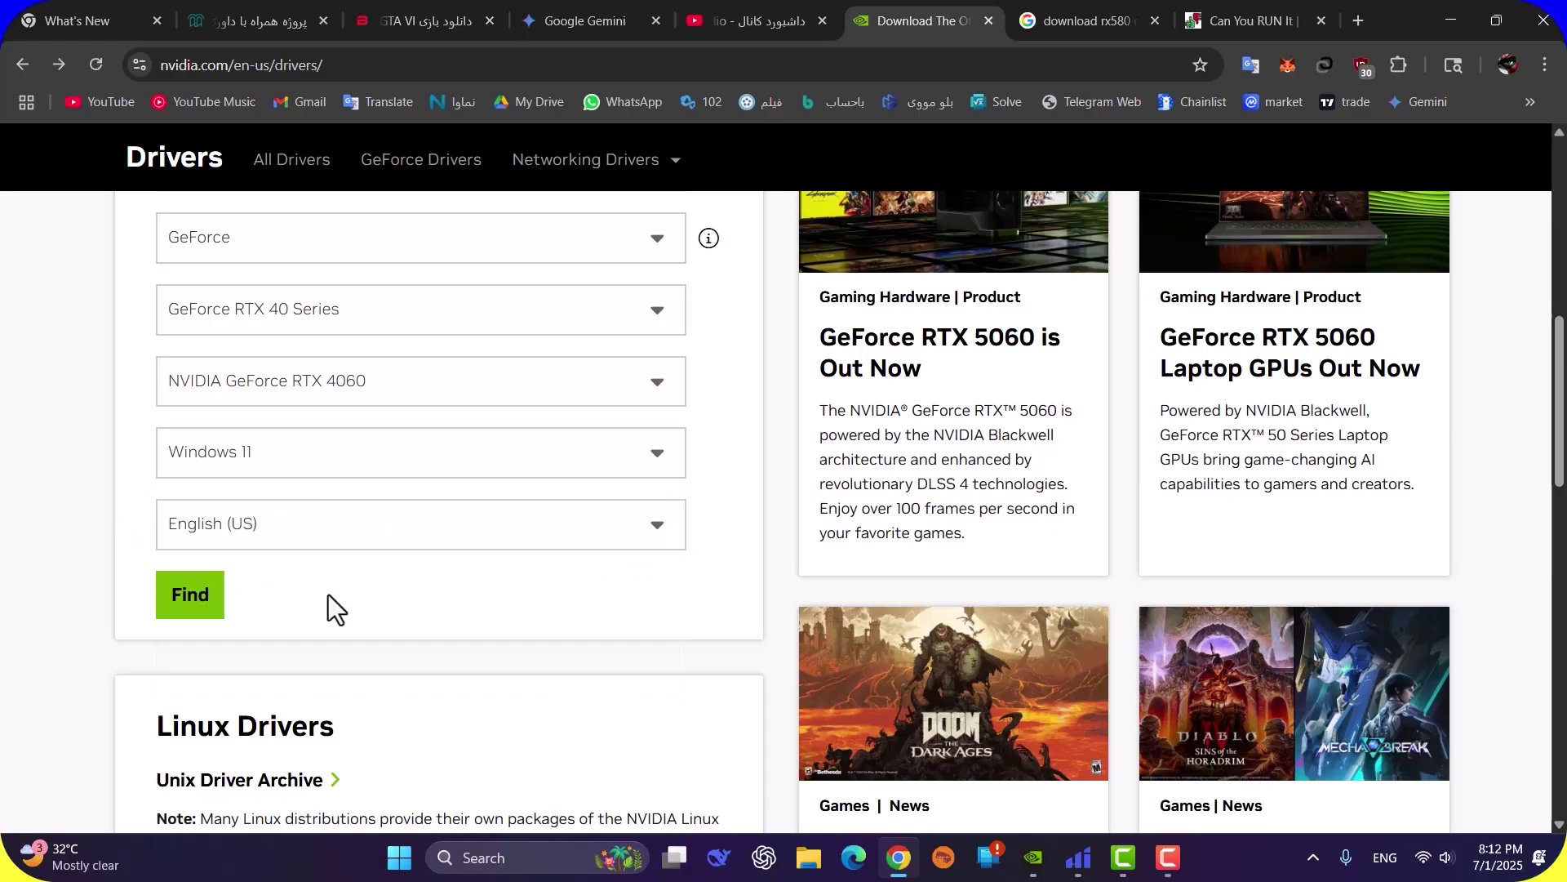
pyautogui.click(201, 600)
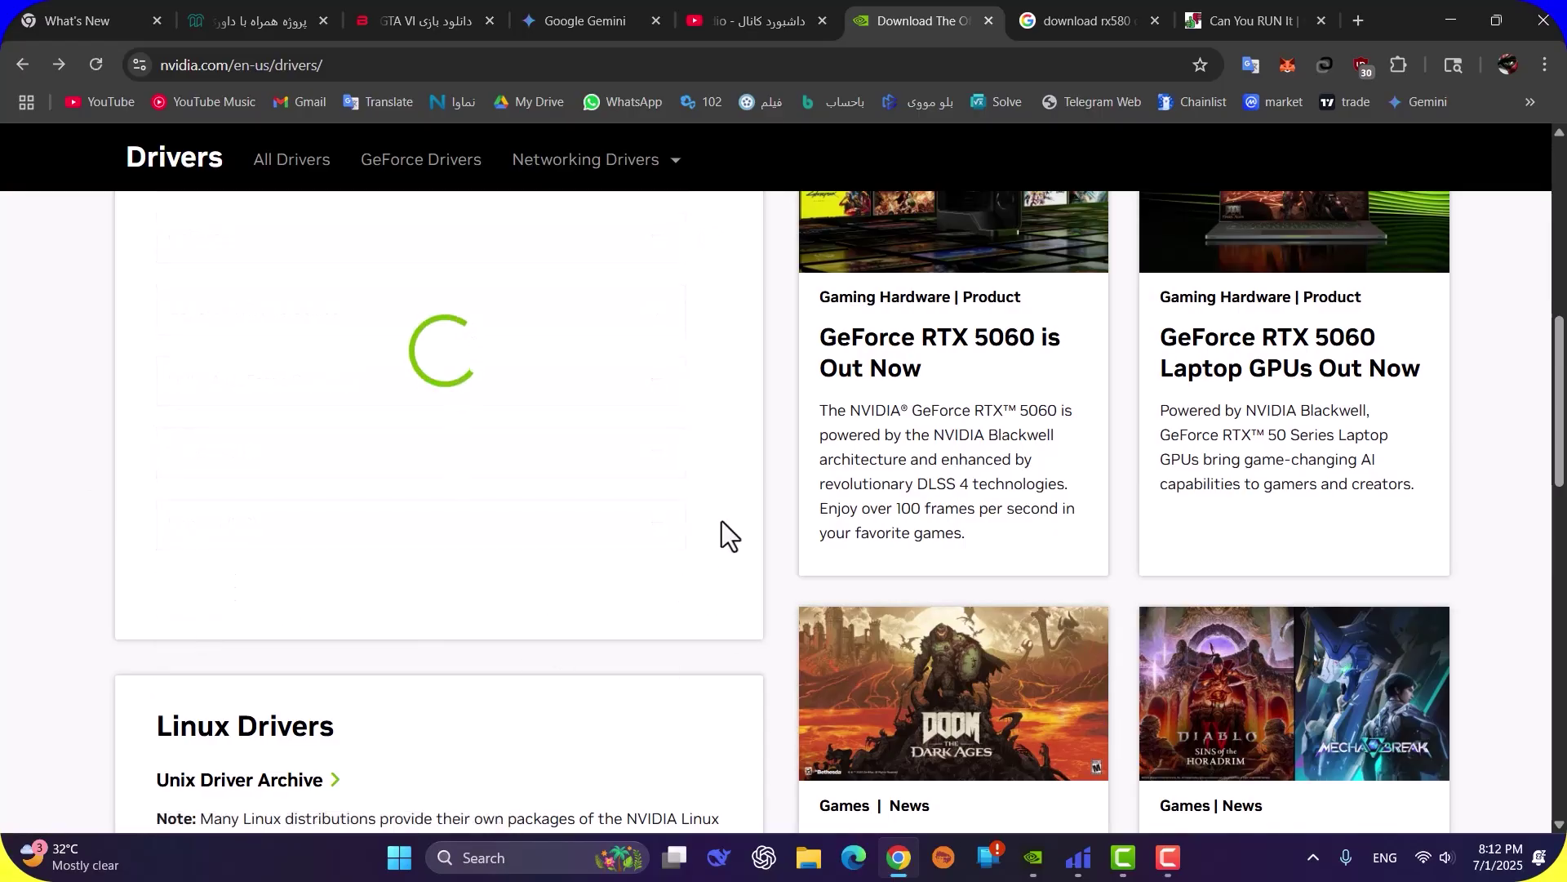
# Step: Expand the additional driver versions in the results and look through the older releases
pyautogui.scroll(-2, 1257, 522)
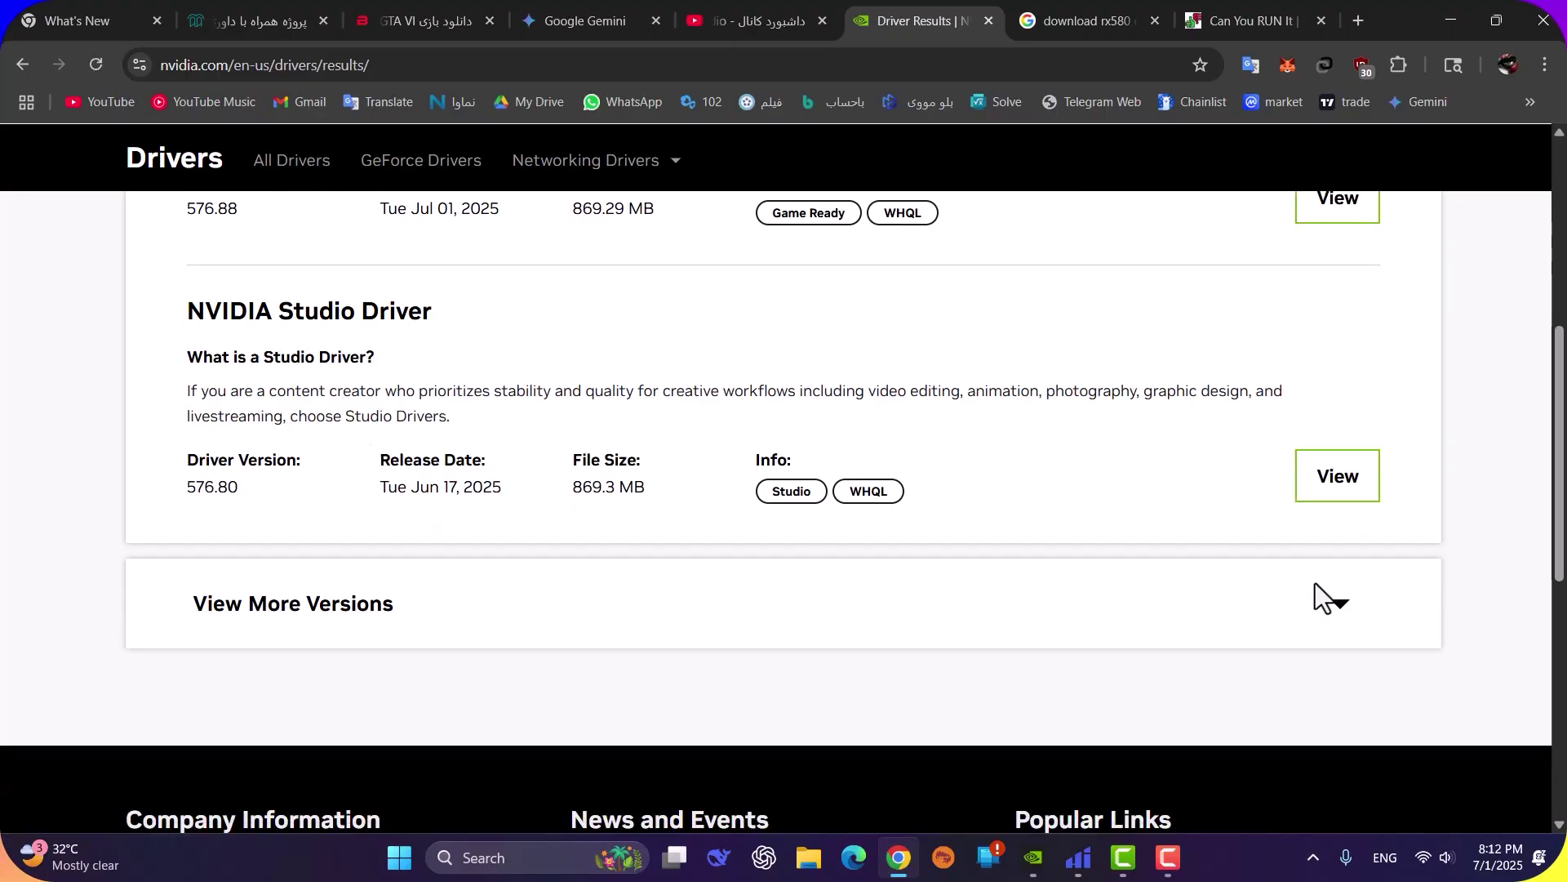
pyautogui.click(1315, 595)
pyautogui.scroll(-10, 1061, 359)
pyautogui.scroll(-5, 1140, 348)
pyautogui.scroll(15, 1173, 413)
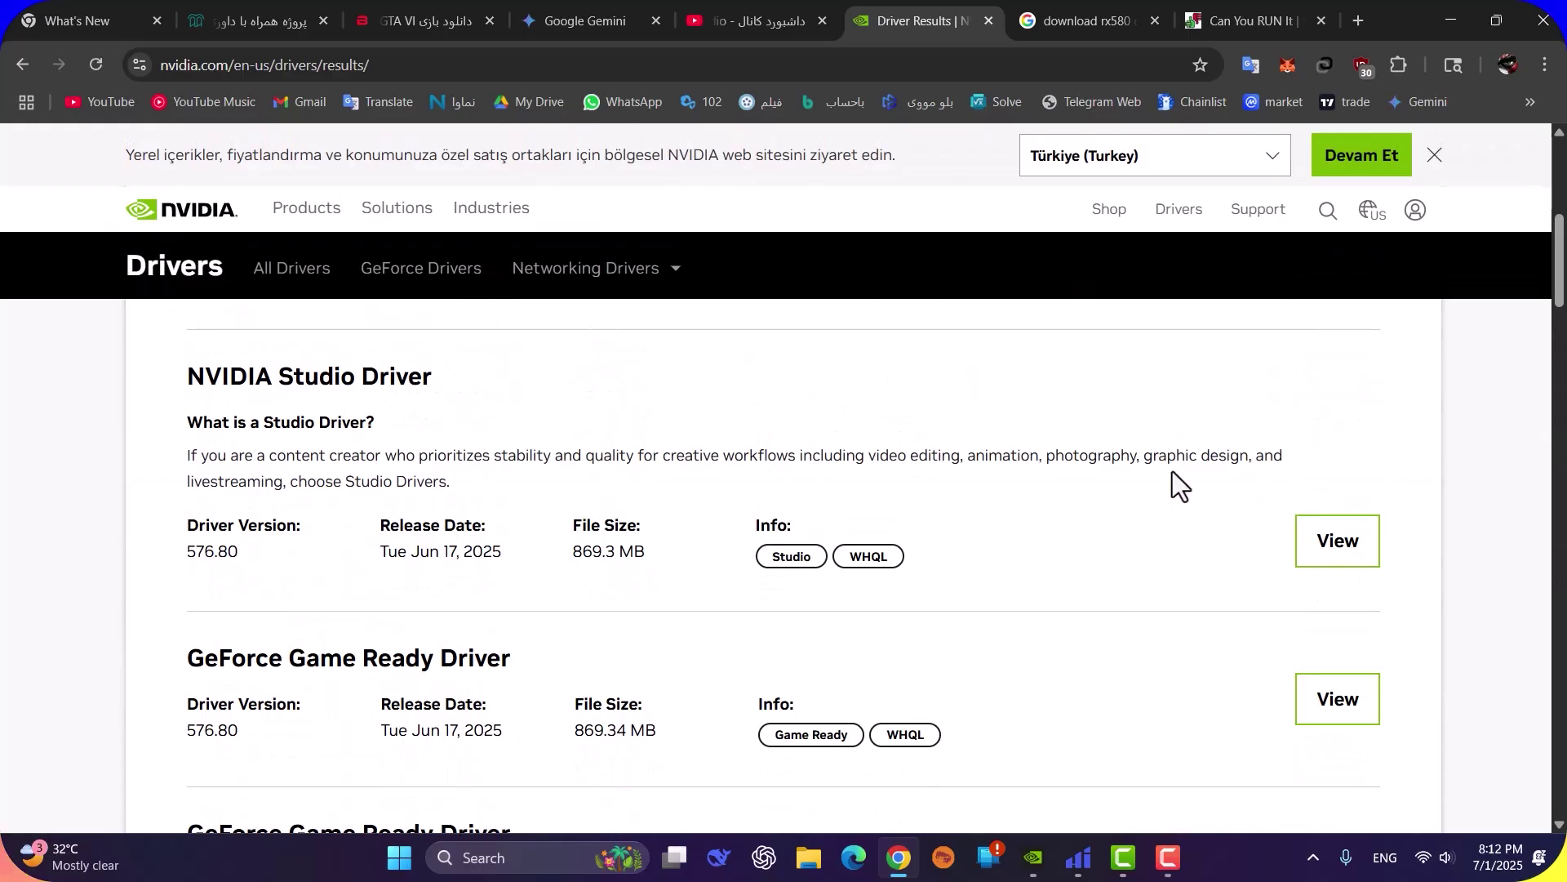
pyautogui.scroll(1, 1173, 488)
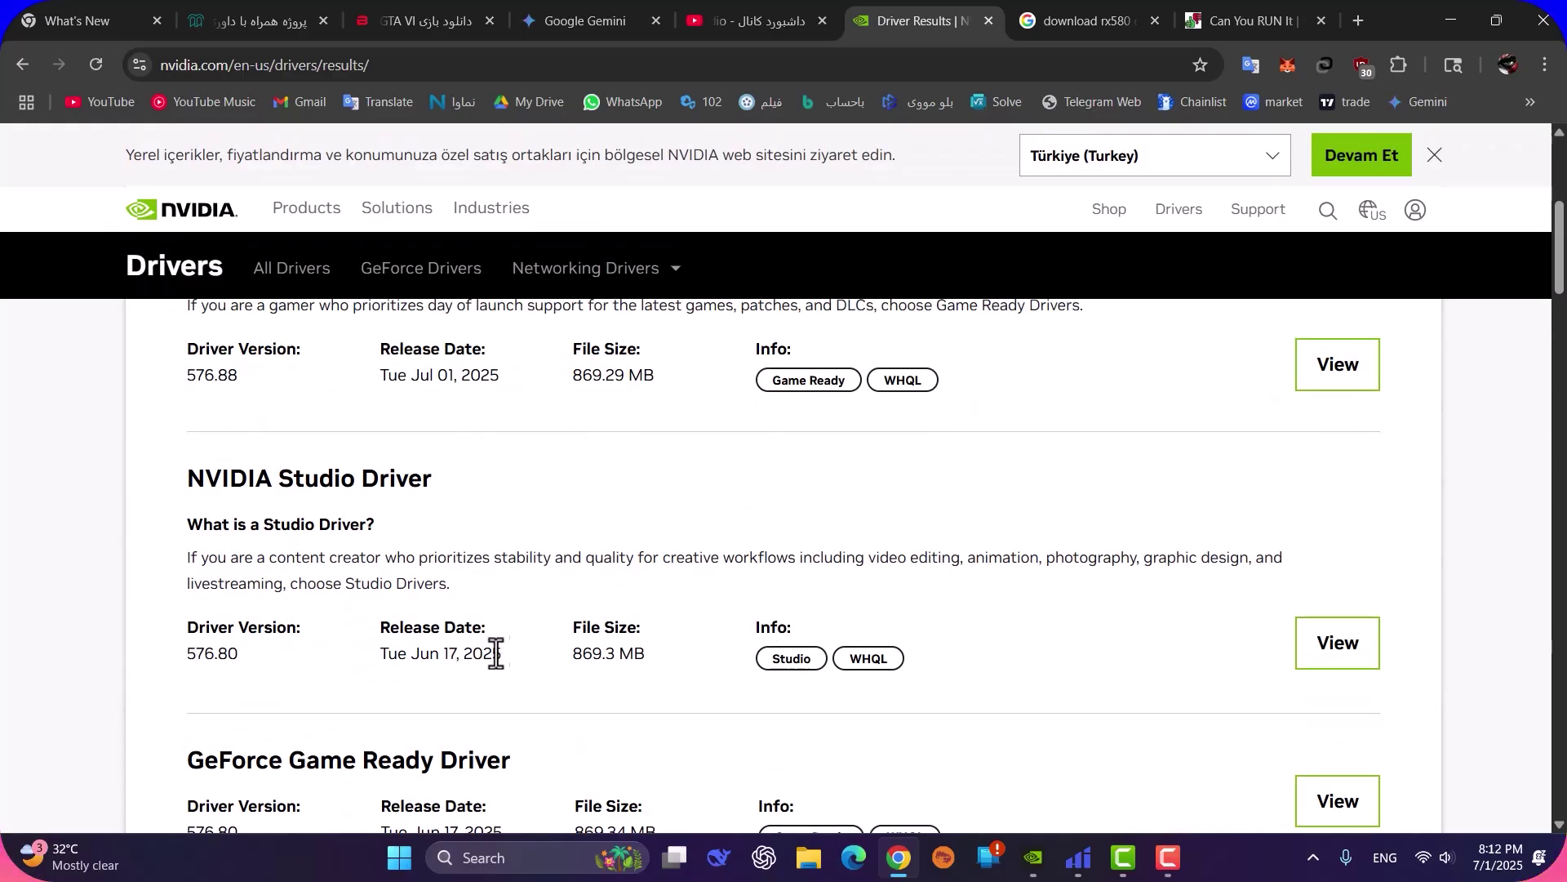
# Step: Highlight the release date of GeForce Game Ready Driver 576.88 and open that driver's download page
pyautogui.scroll(2, 494, 653)
pyautogui.moveTo(493, 581); pyautogui.dragTo(397, 582)
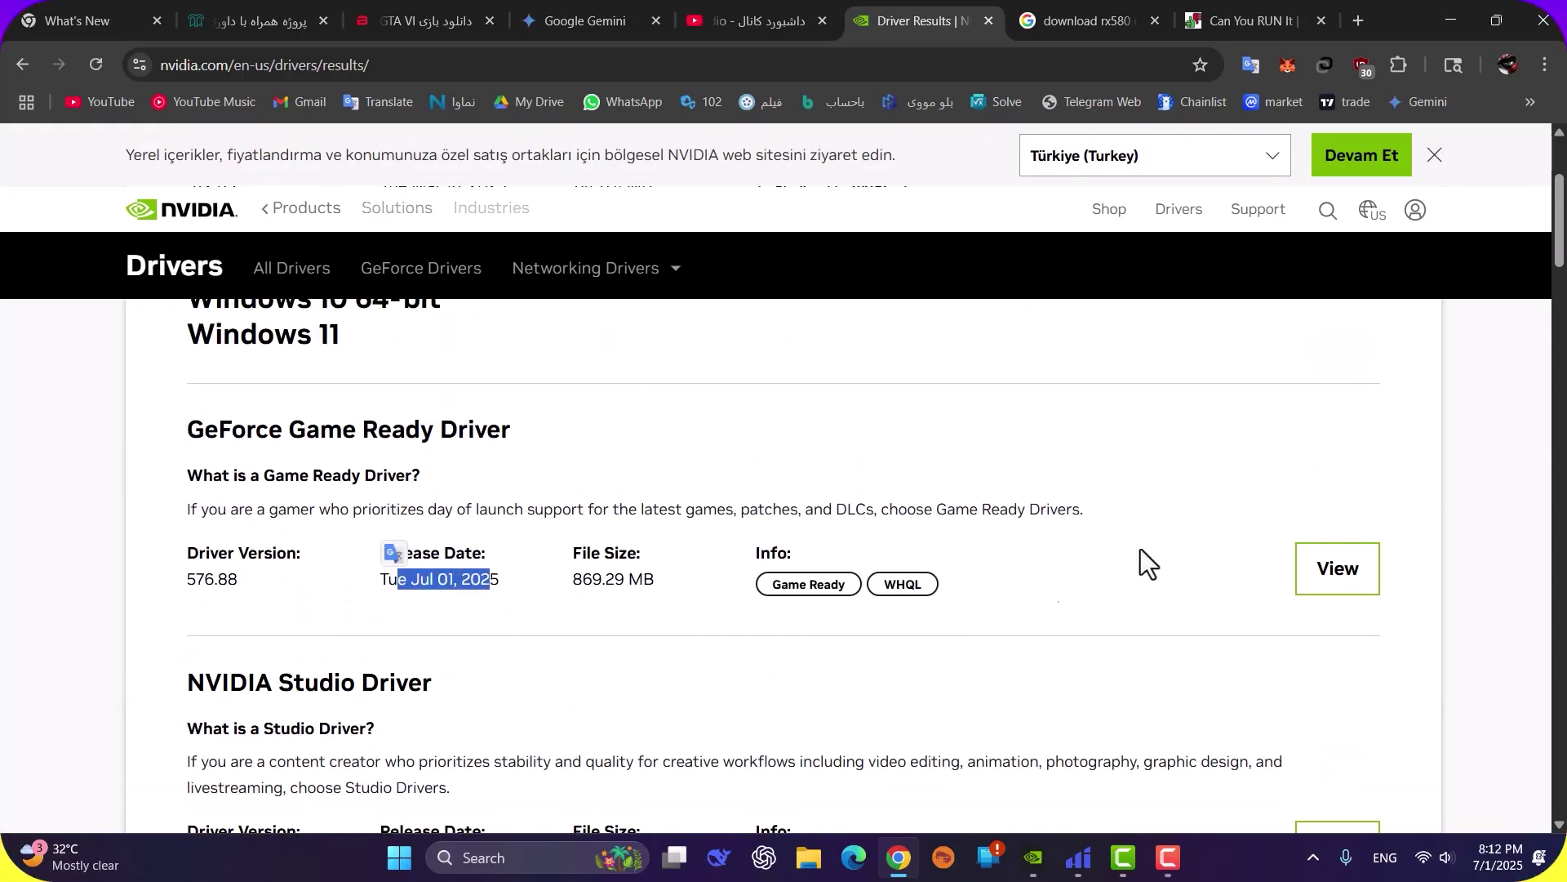
pyautogui.click(1371, 568)
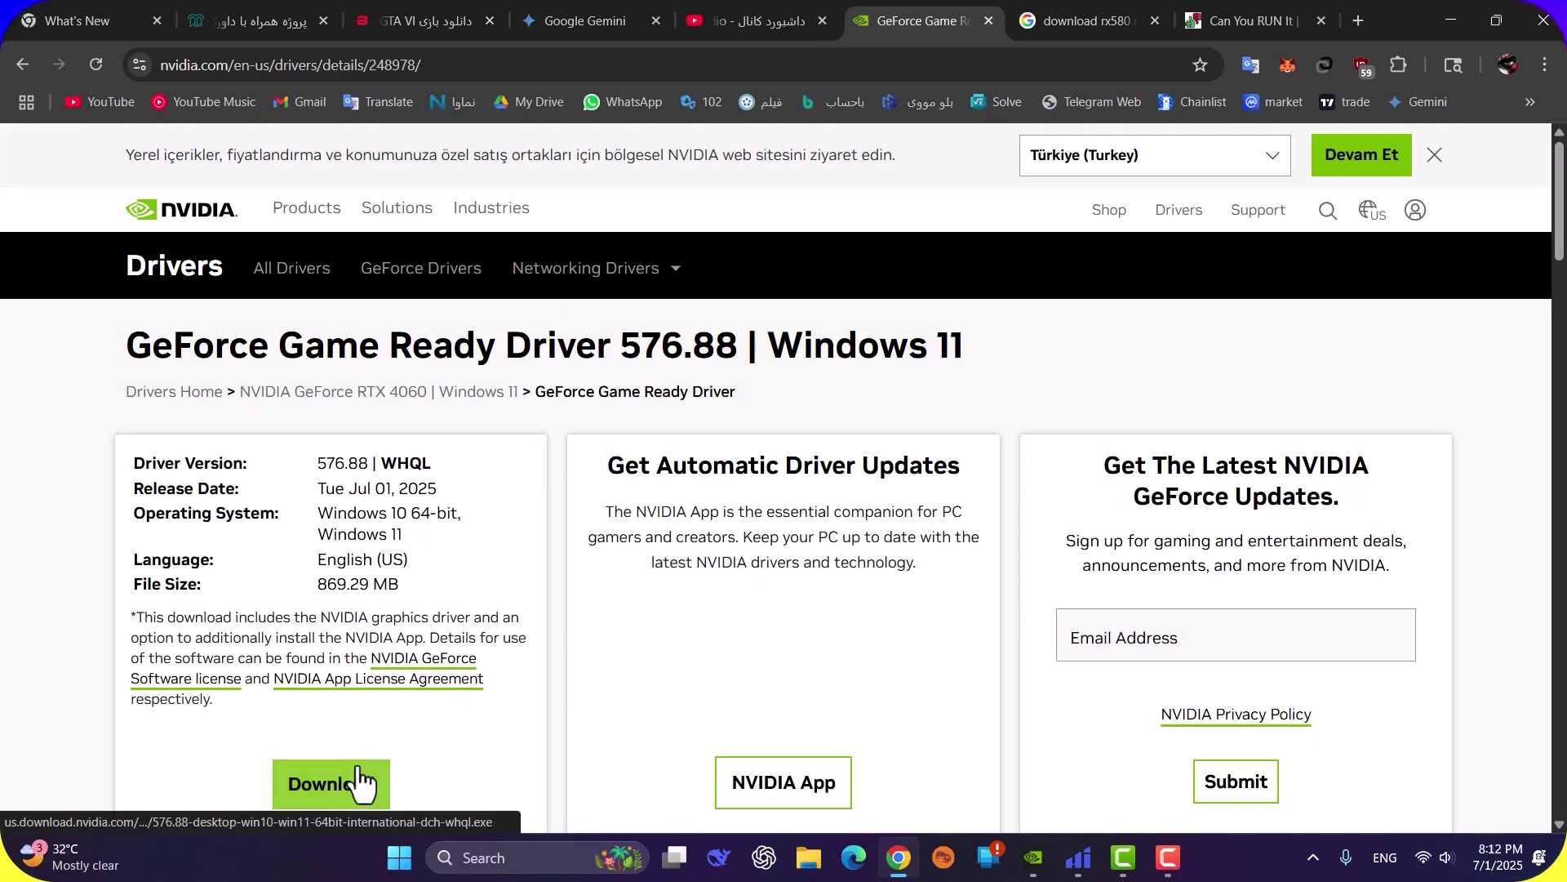
pyautogui.scroll(-2, 790, 658)
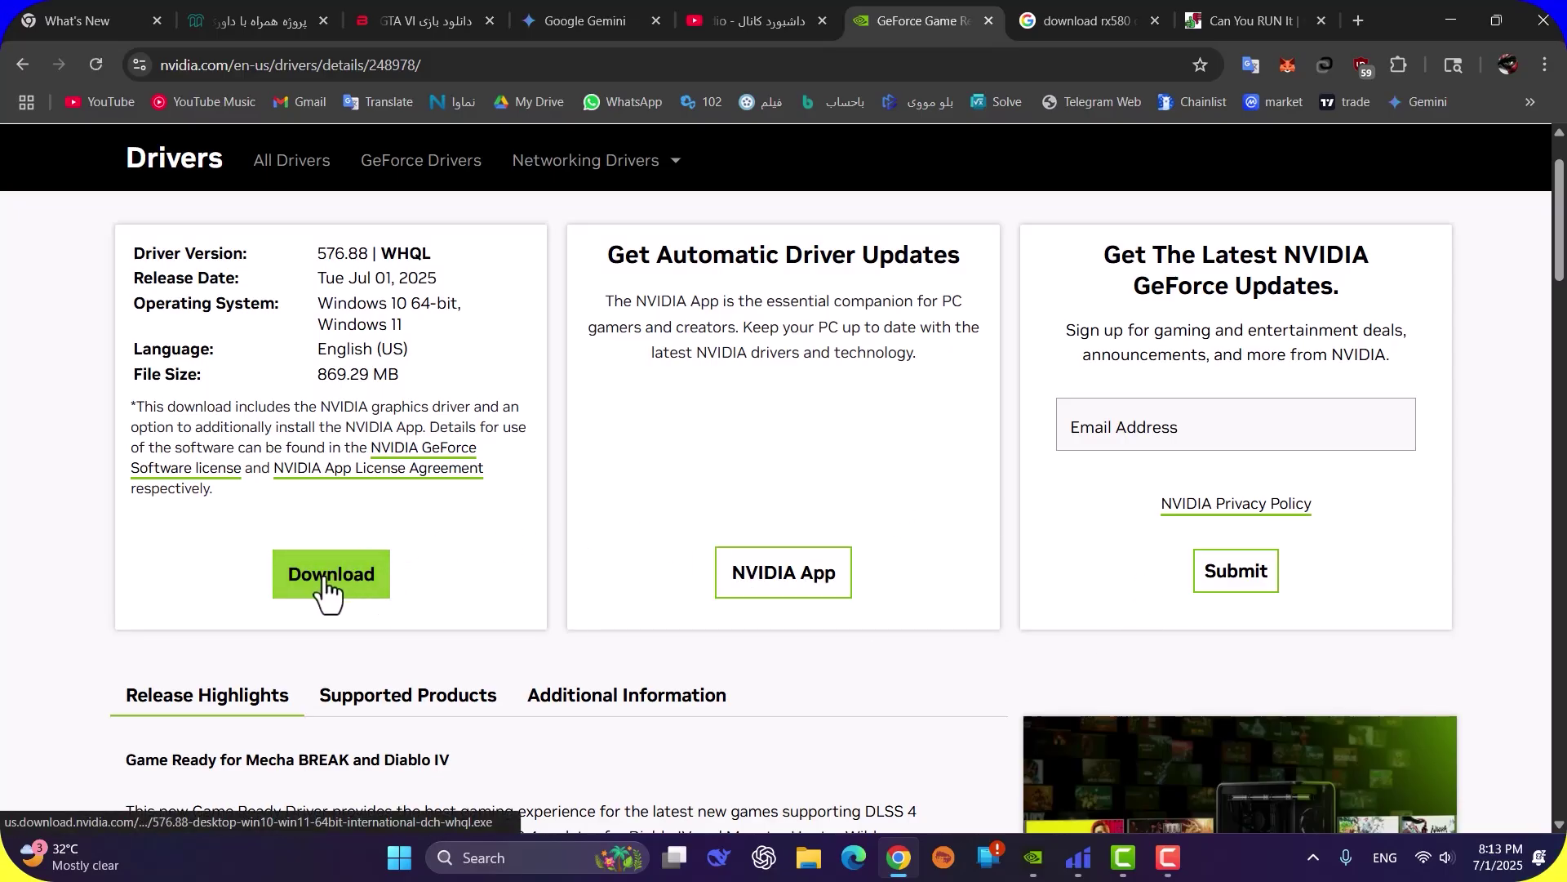
# Step: Minimize the browser and open NVIDIA Control Panel from the desktop
pyautogui.click(1451, 19)
pyautogui.rightClick(1012, 307)
pyautogui.click(1106, 591)
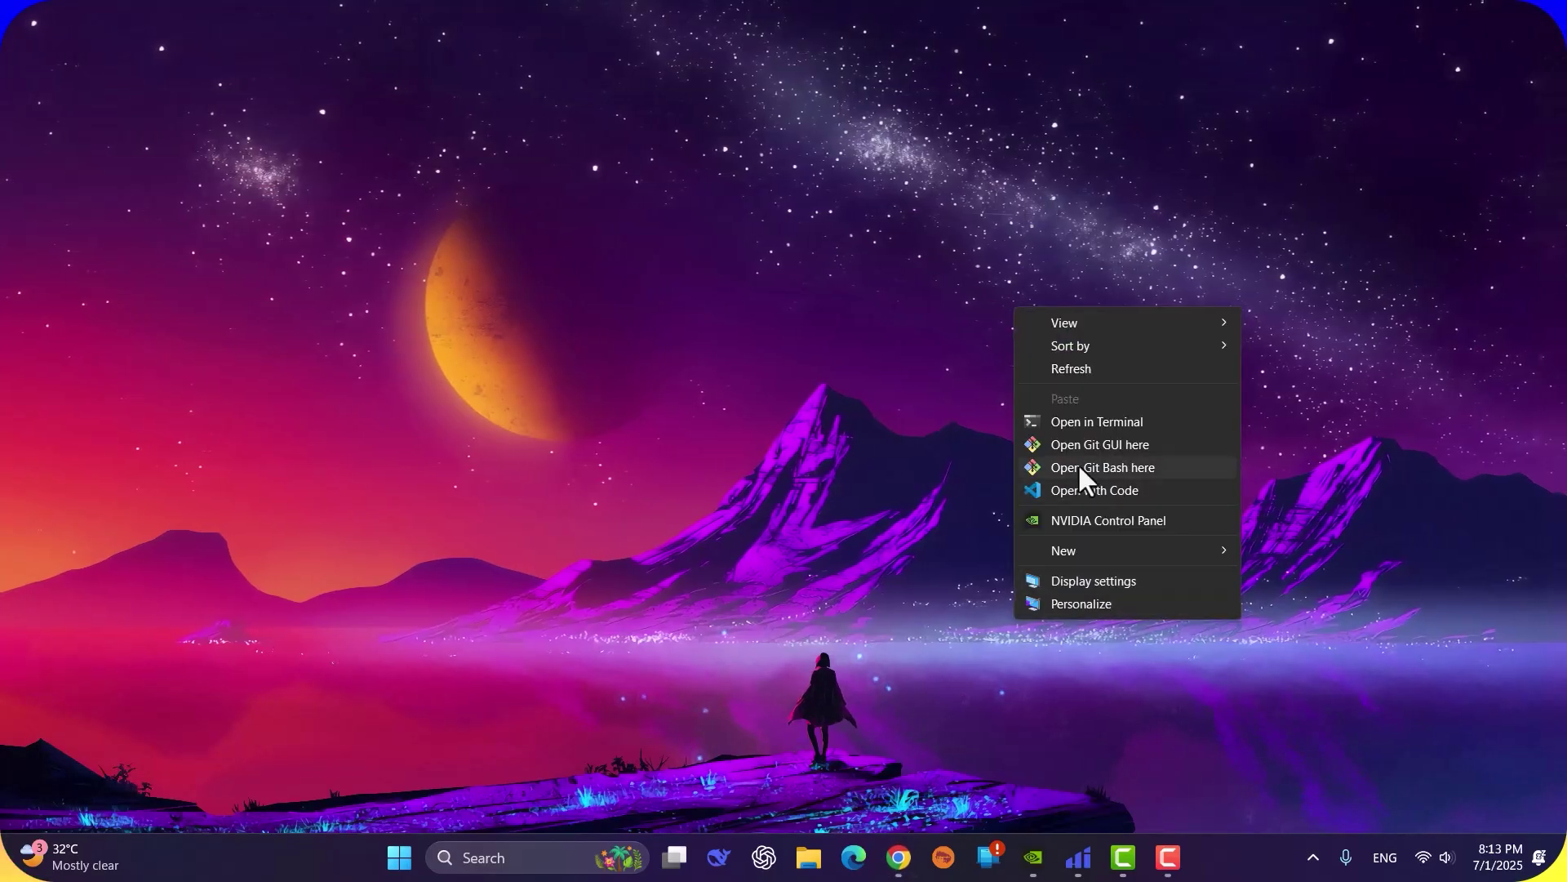
pyautogui.click(1134, 521)
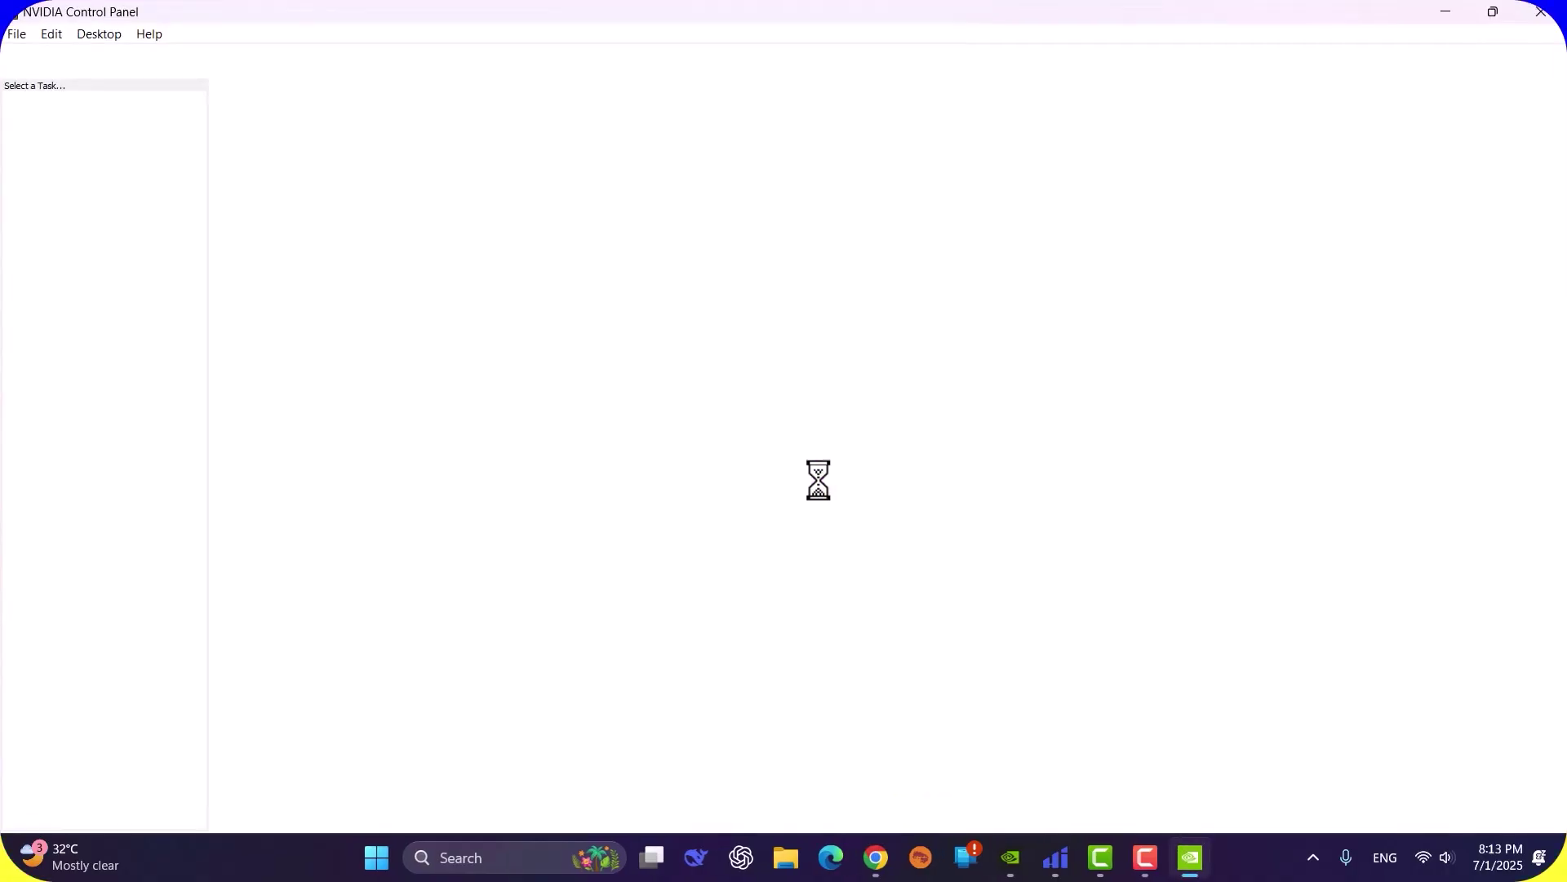
# Step: Look through the control panel's display pages, 3D settings and image settings preview, and close it
pyautogui.click(79, 187)
pyautogui.click(80, 202)
pyautogui.click(78, 217)
pyautogui.click(63, 137)
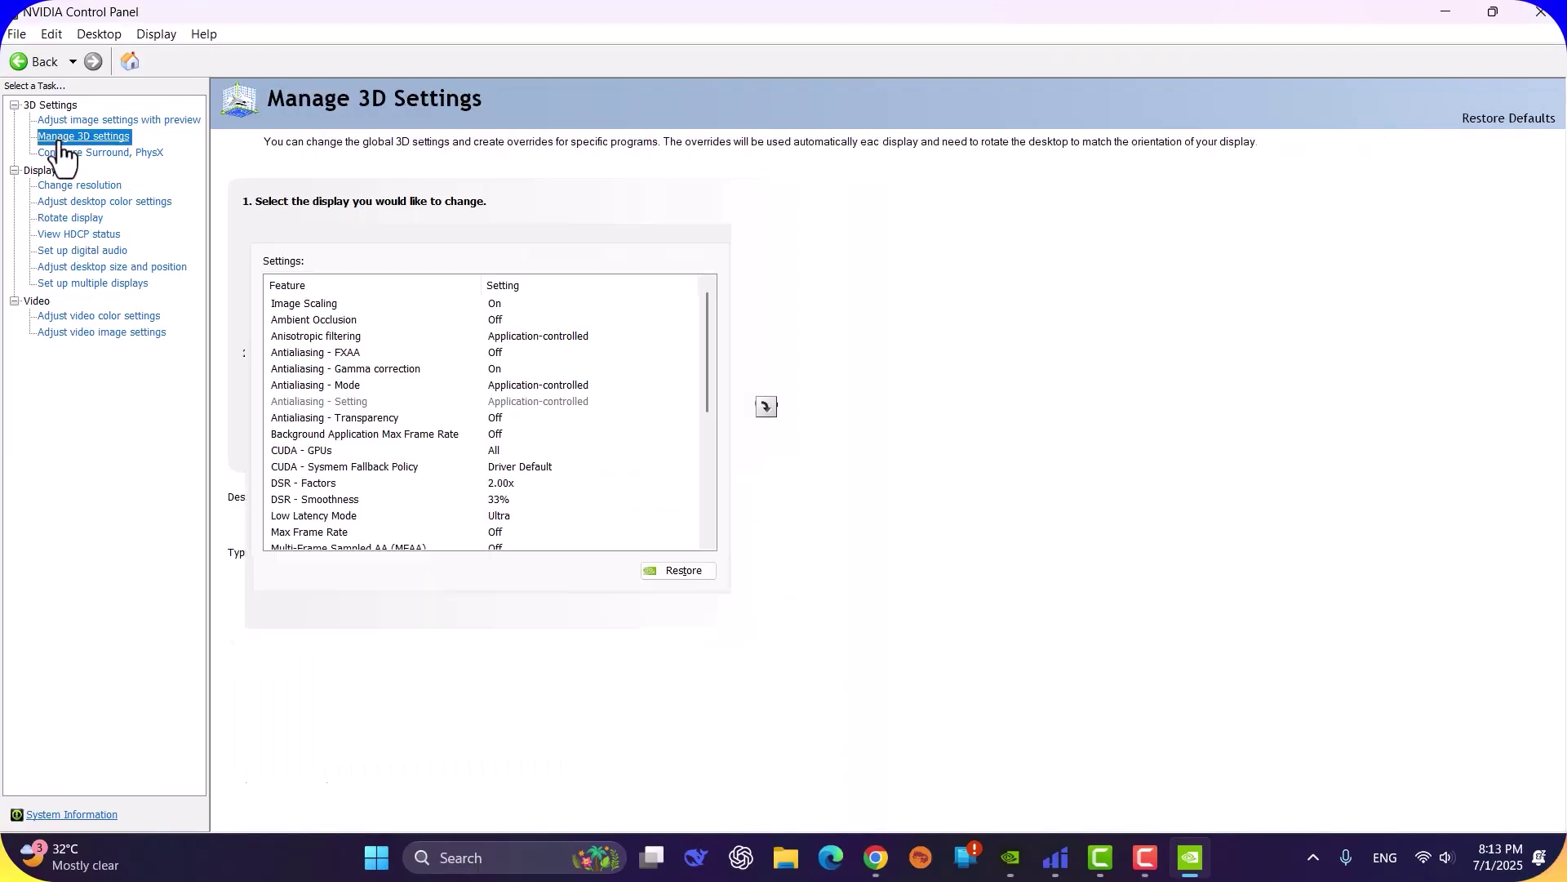
pyautogui.click(63, 121)
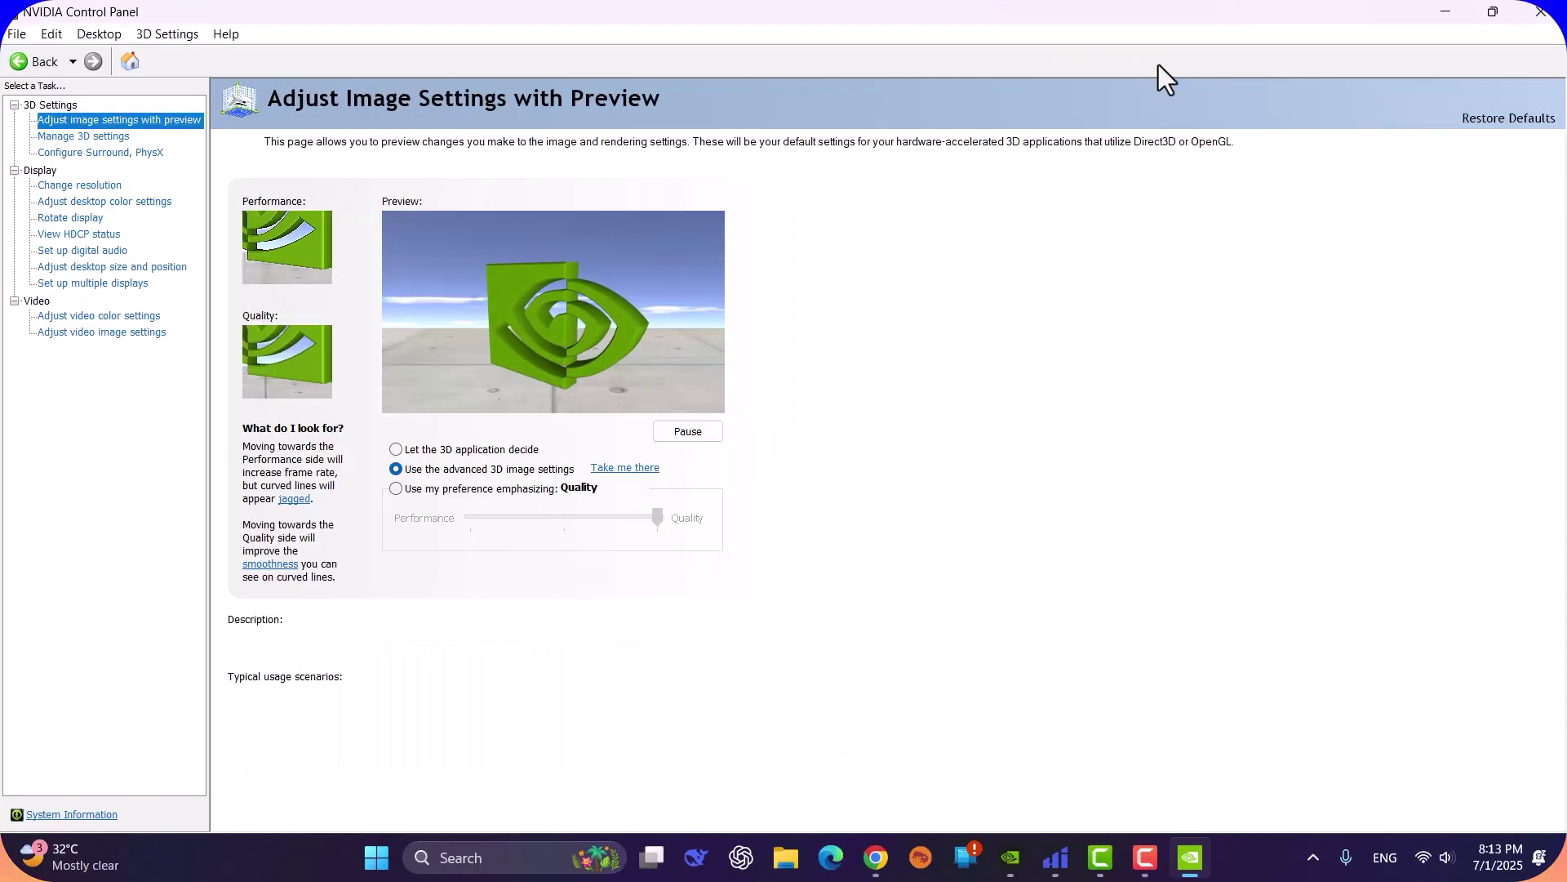
pyautogui.click(1541, 11)
# Step: Switch to the NVIDIA app and look through its Home page
pyautogui.click(898, 857)
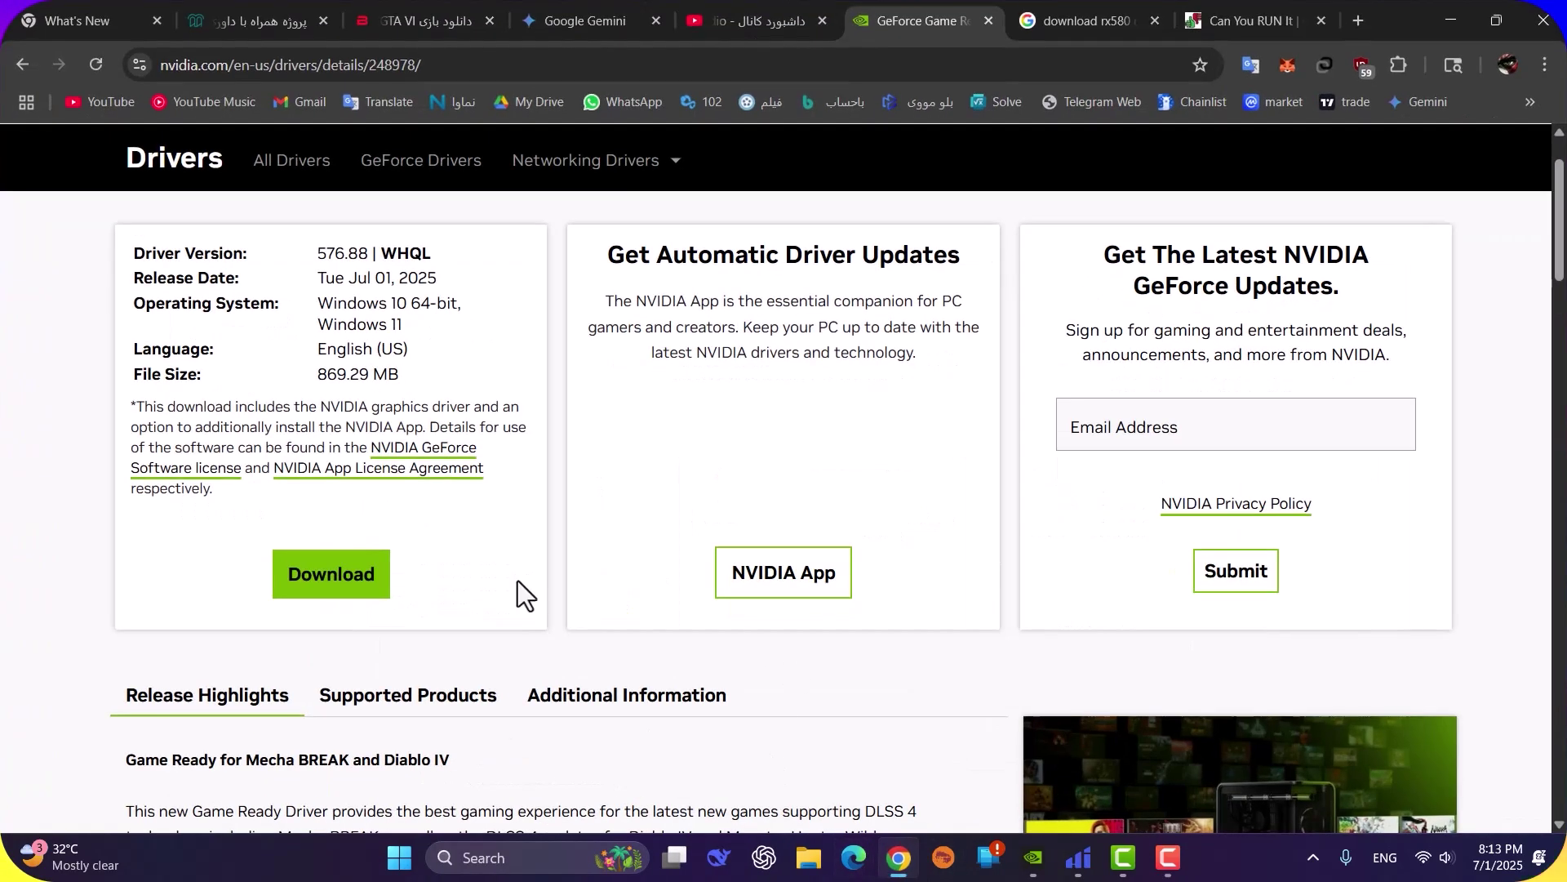
pyautogui.click(906, 857)
pyautogui.click(1033, 857)
pyautogui.click(24, 77)
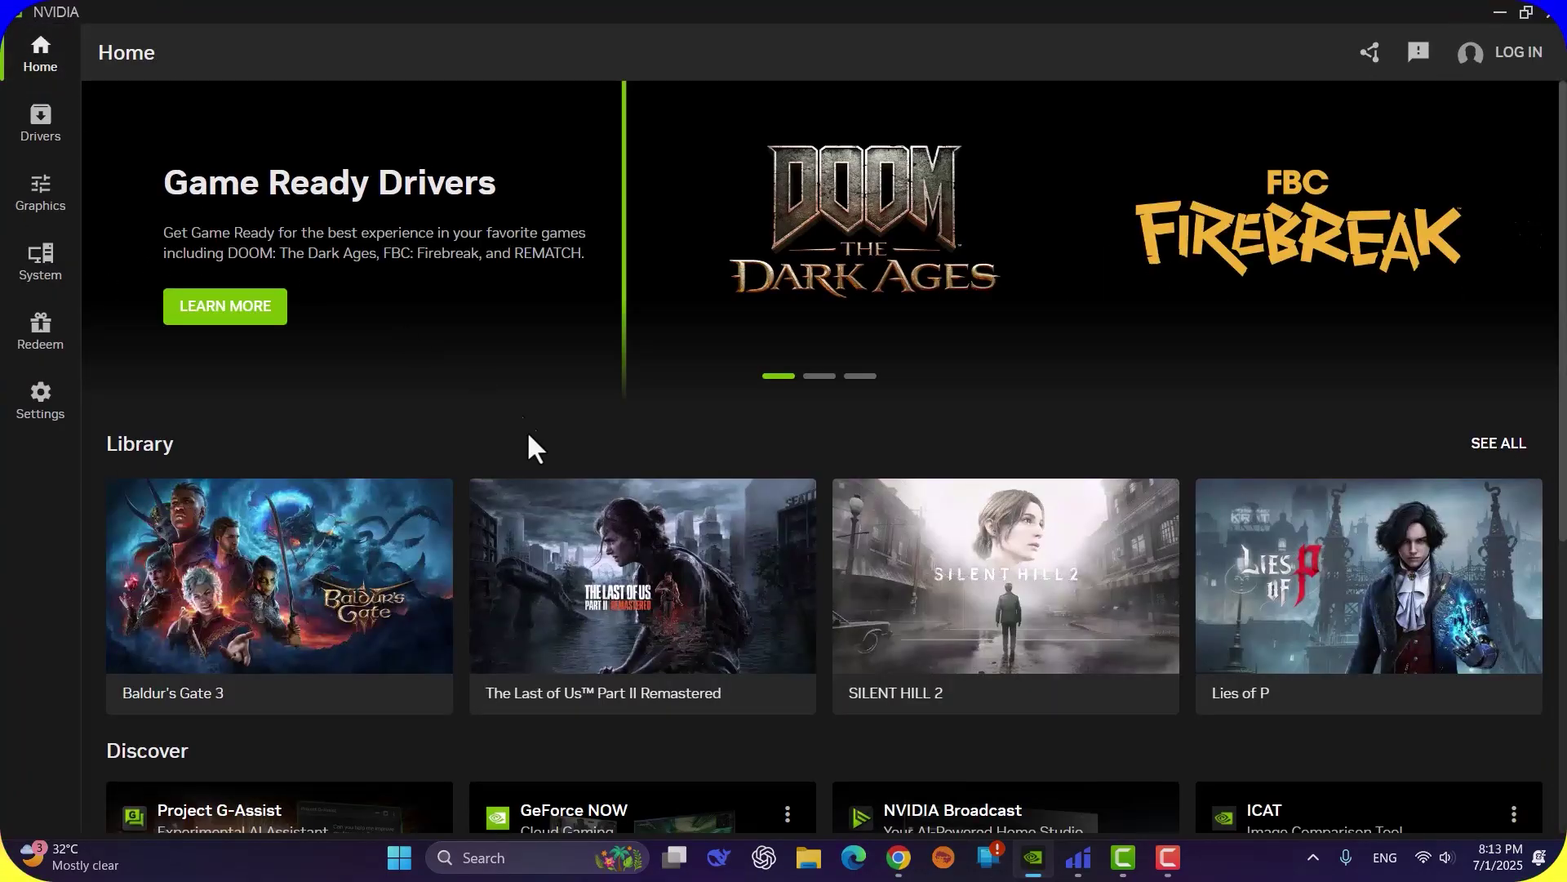
pyautogui.scroll(-5, 555, 440)
pyautogui.scroll(-2, 621, 489)
pyautogui.scroll(7, 327, 392)
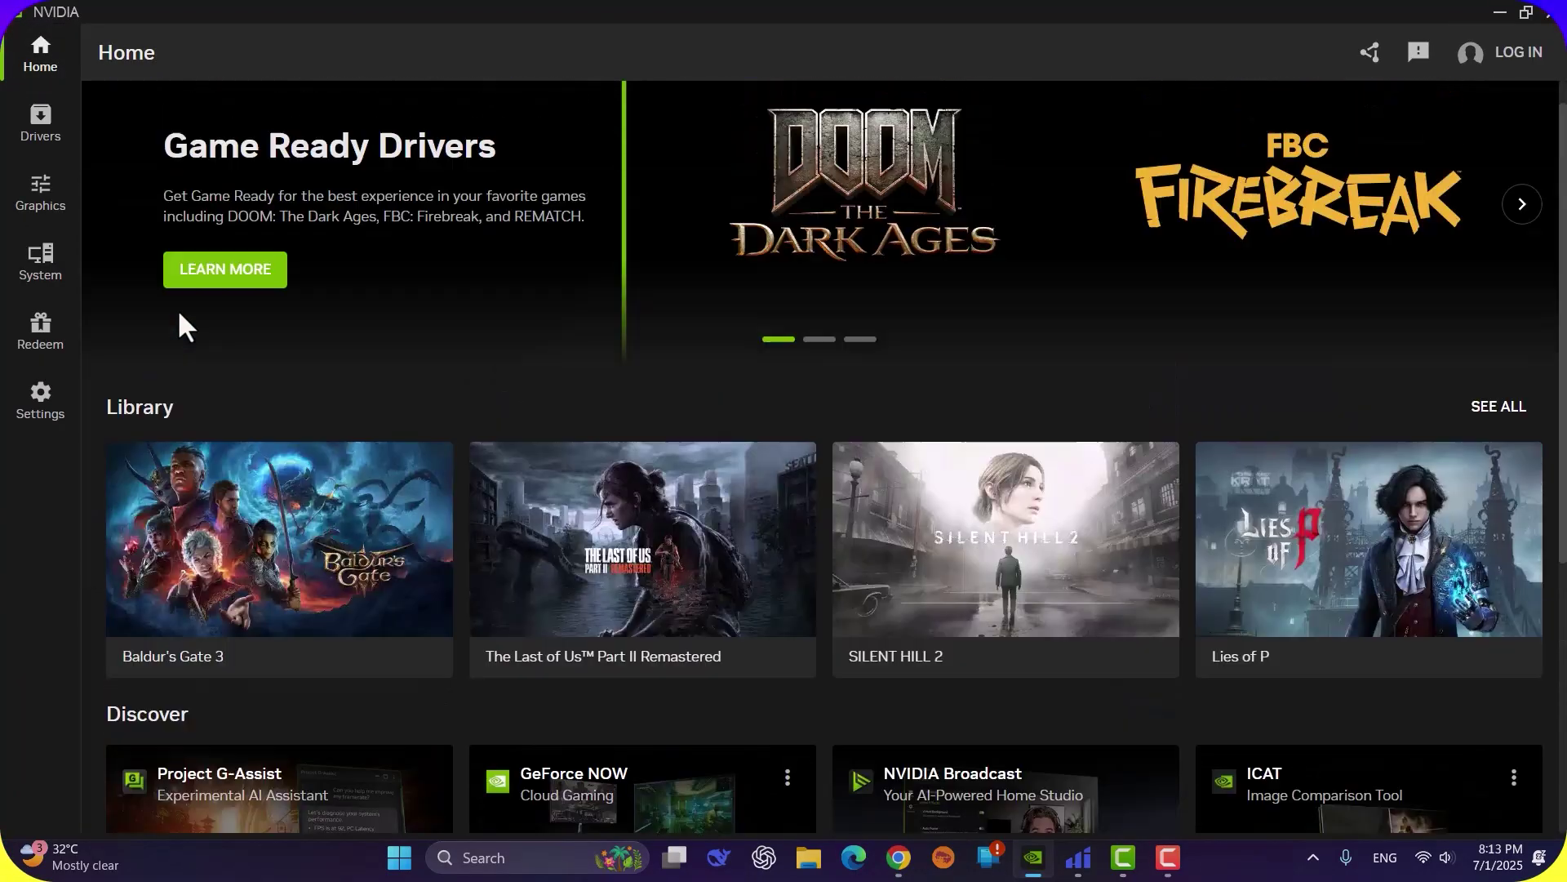
# Step: View the NVIDIA app's System, Settings and Drivers pages, and return to the driver download page in Chrome
pyautogui.click(57, 263)
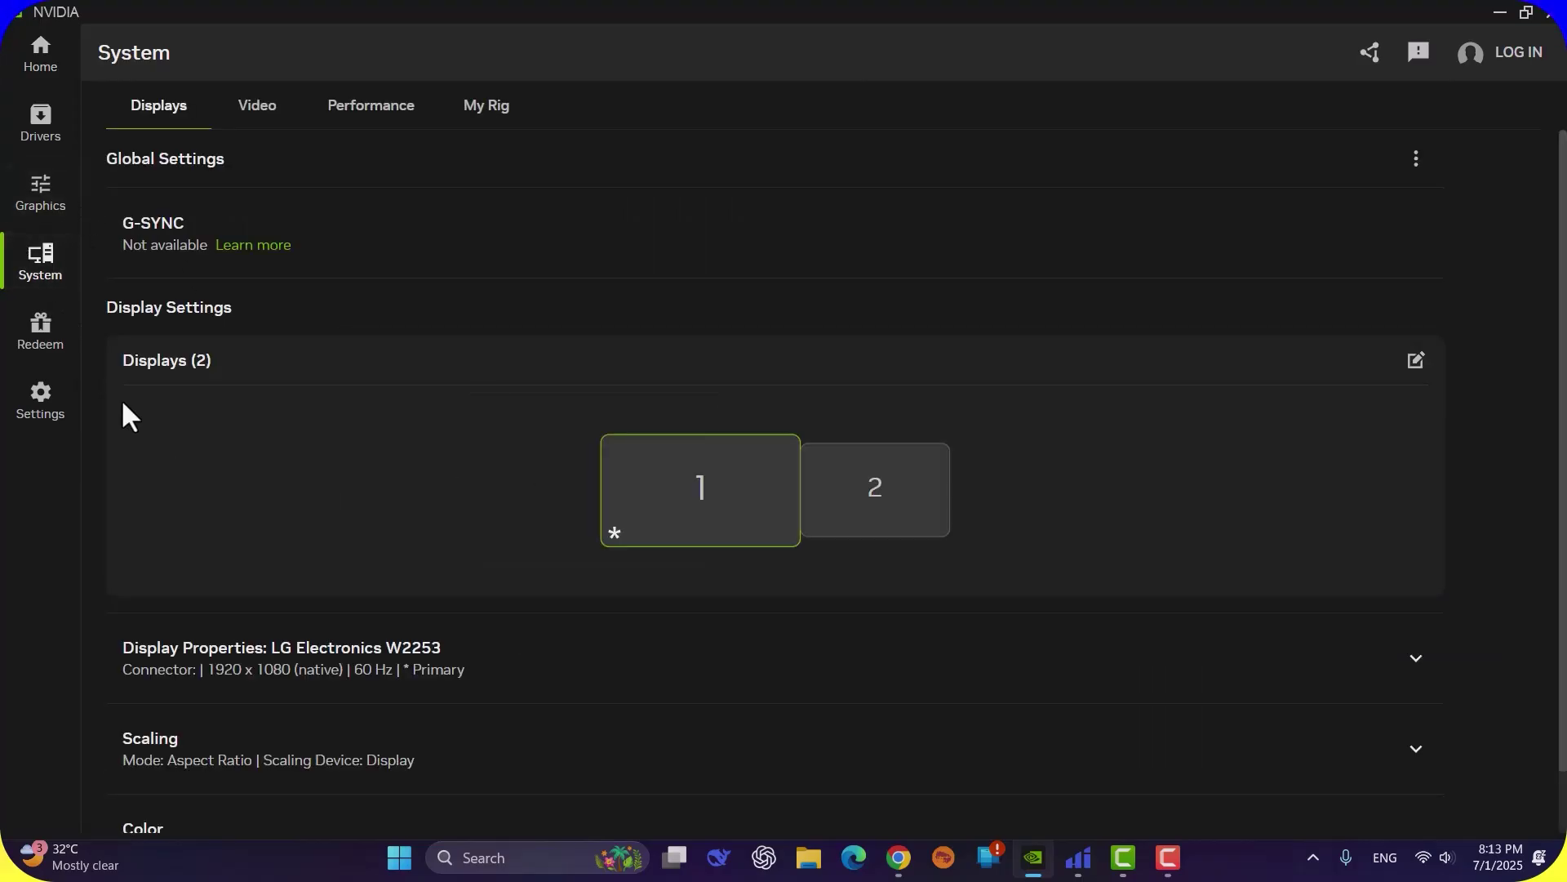
pyautogui.click(40, 400)
pyautogui.click(36, 122)
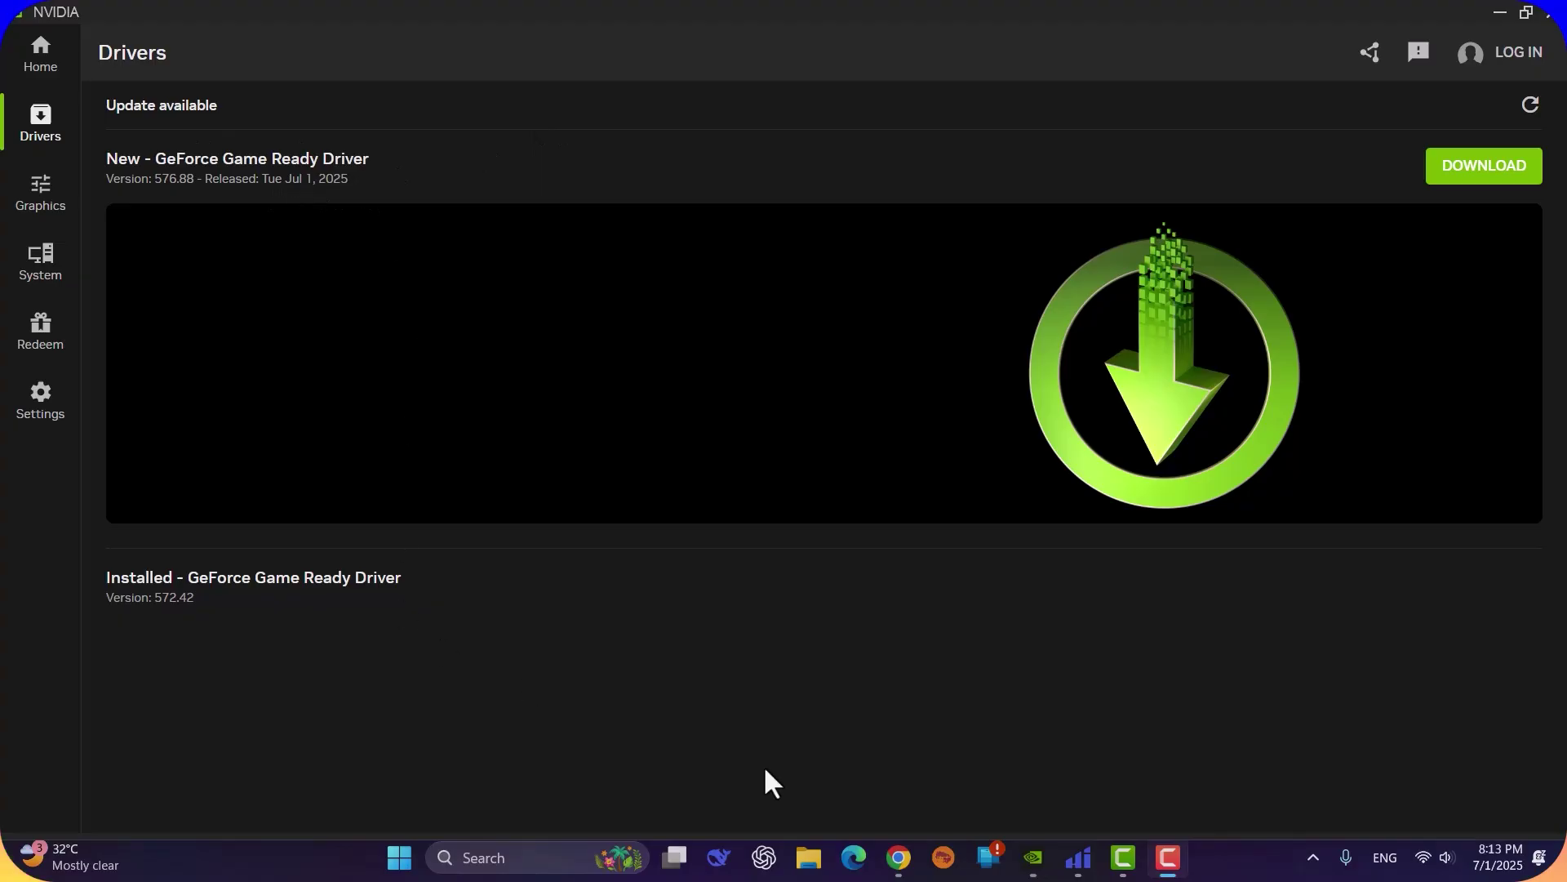
pyautogui.click(907, 869)
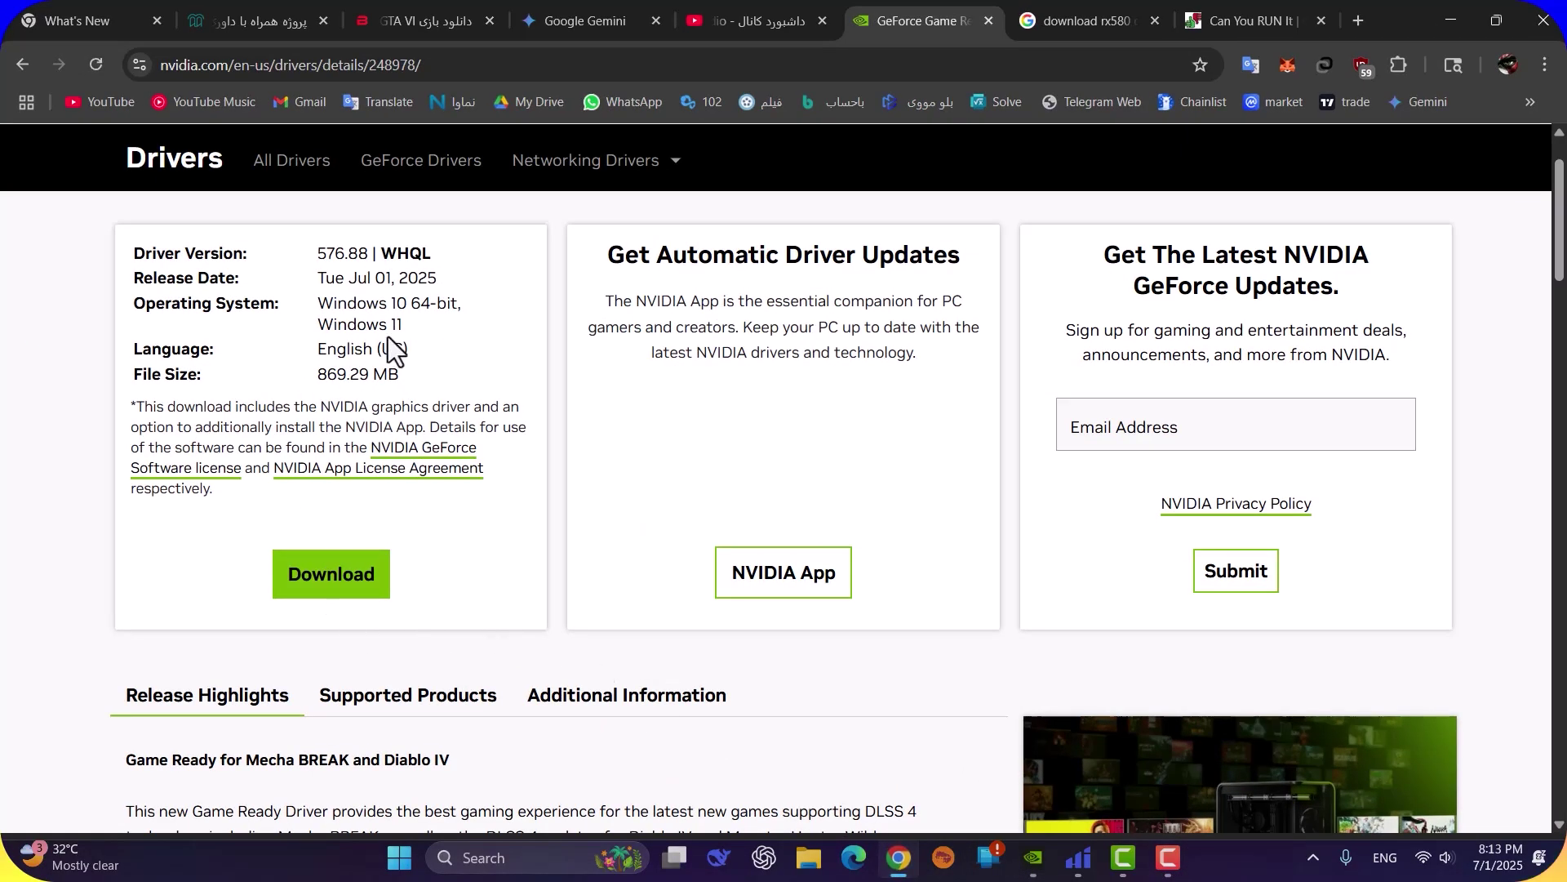
# Step: Highlight the driver details on the download page, switch to the NVIDIA app to view its Home and Graphics pages, and minimize it
pyautogui.moveTo(424, 288); pyautogui.dragTo(319, 269)
pyautogui.hotkey('alt', 'Tab')
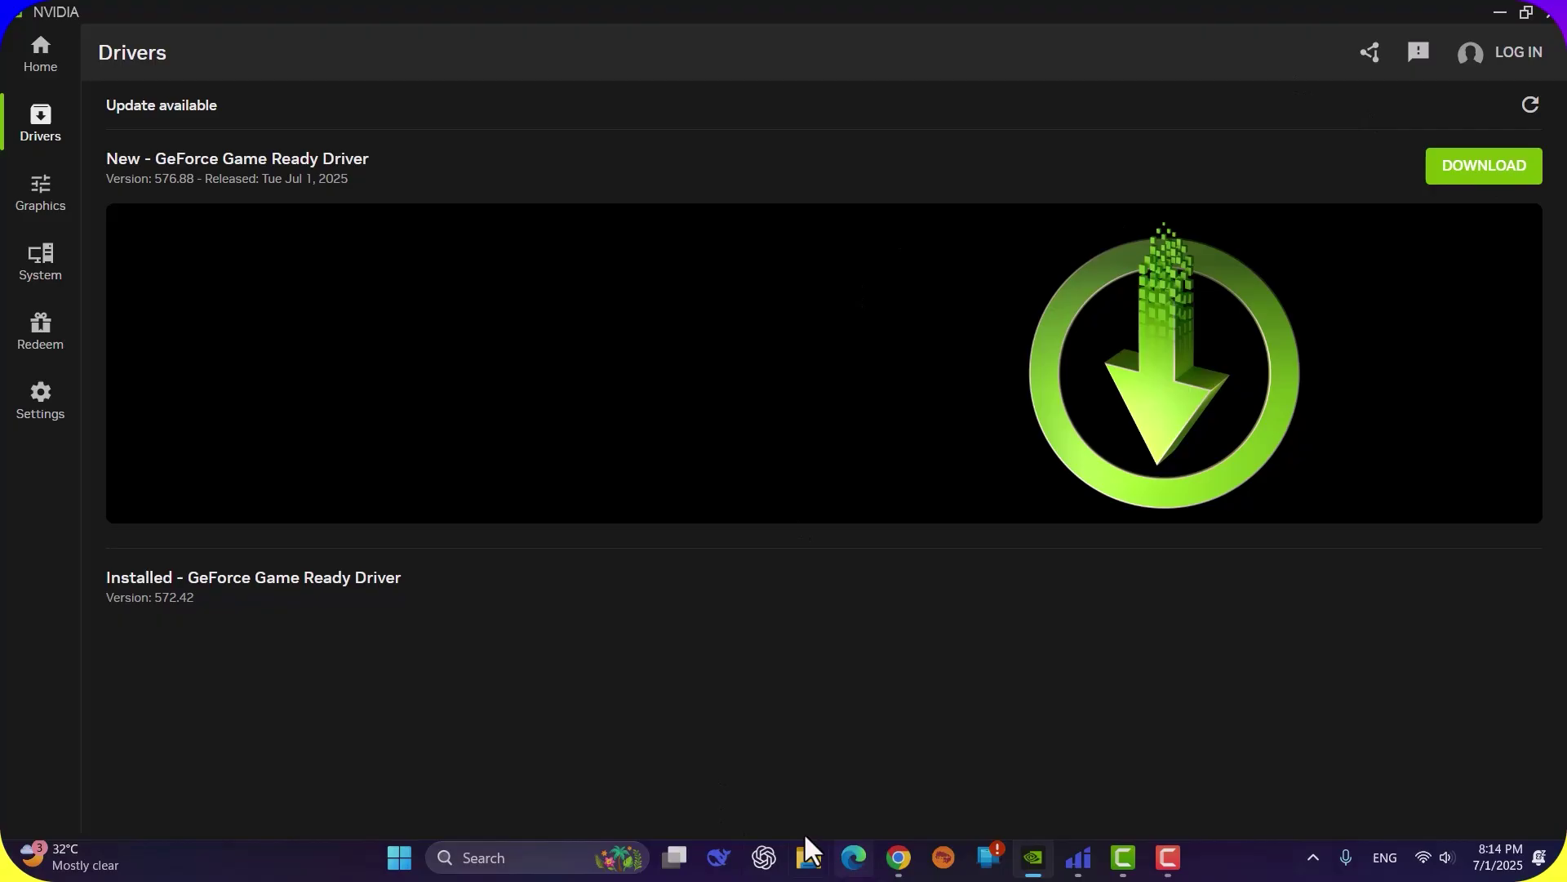
pyautogui.click(41, 51)
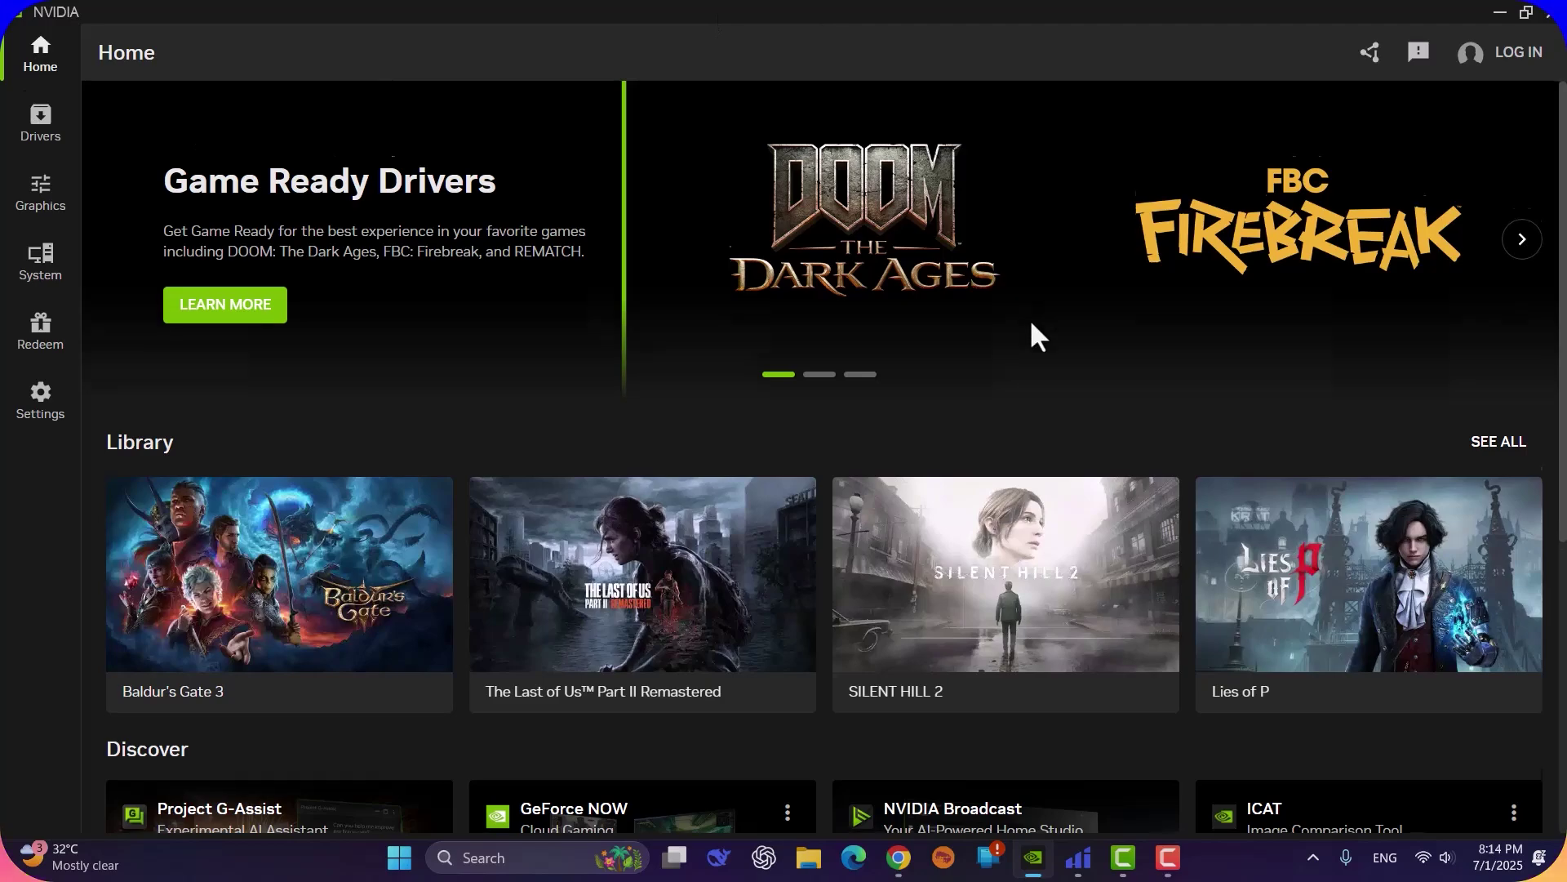
pyautogui.scroll(-3, 1035, 335)
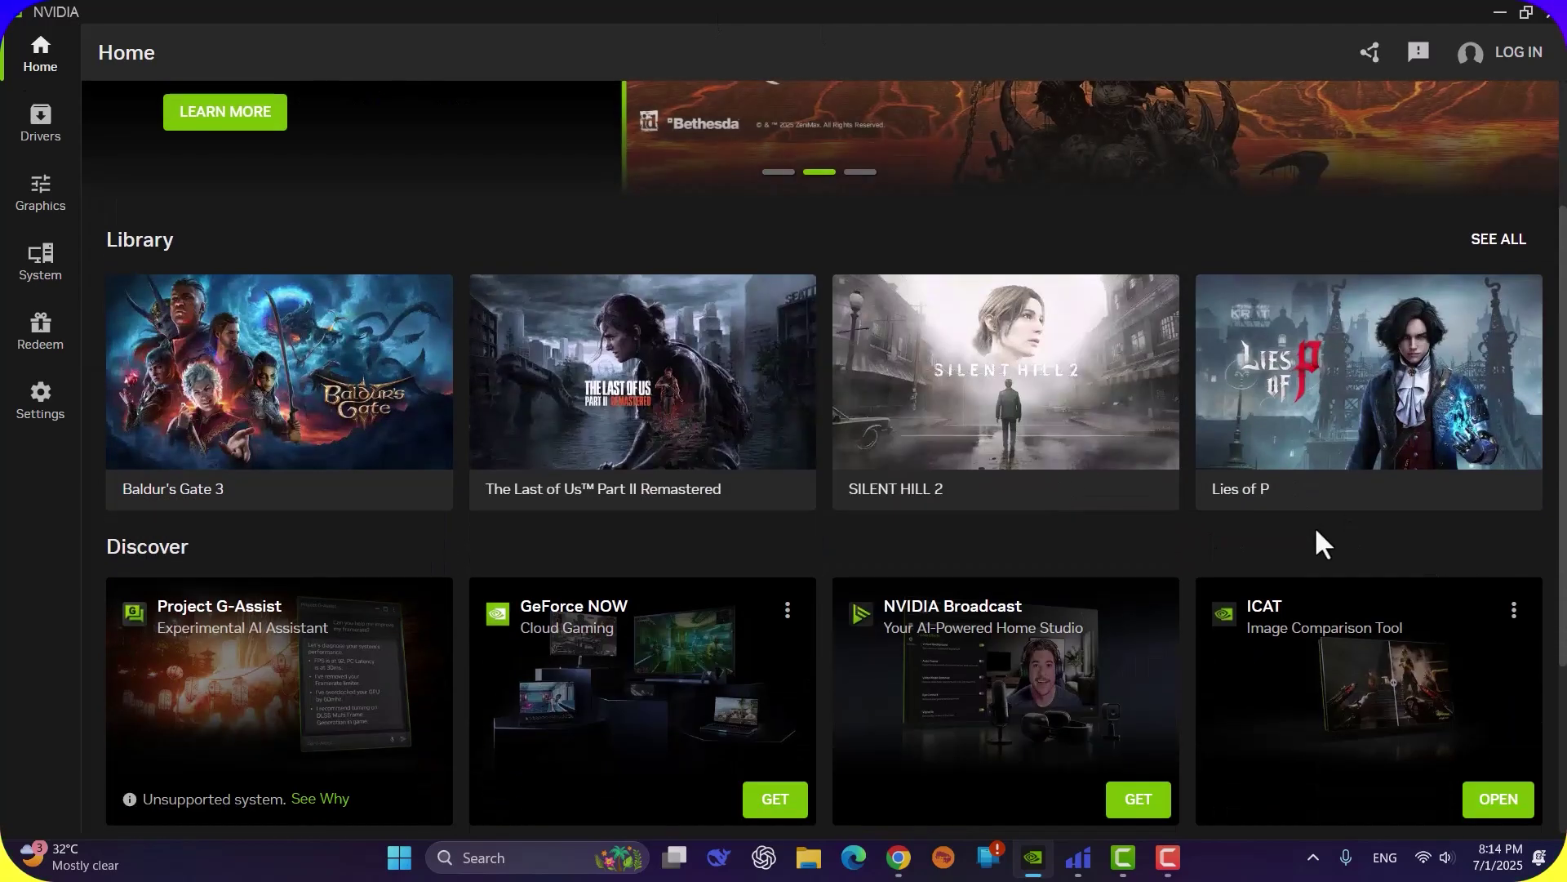
pyautogui.scroll(3, 1317, 531)
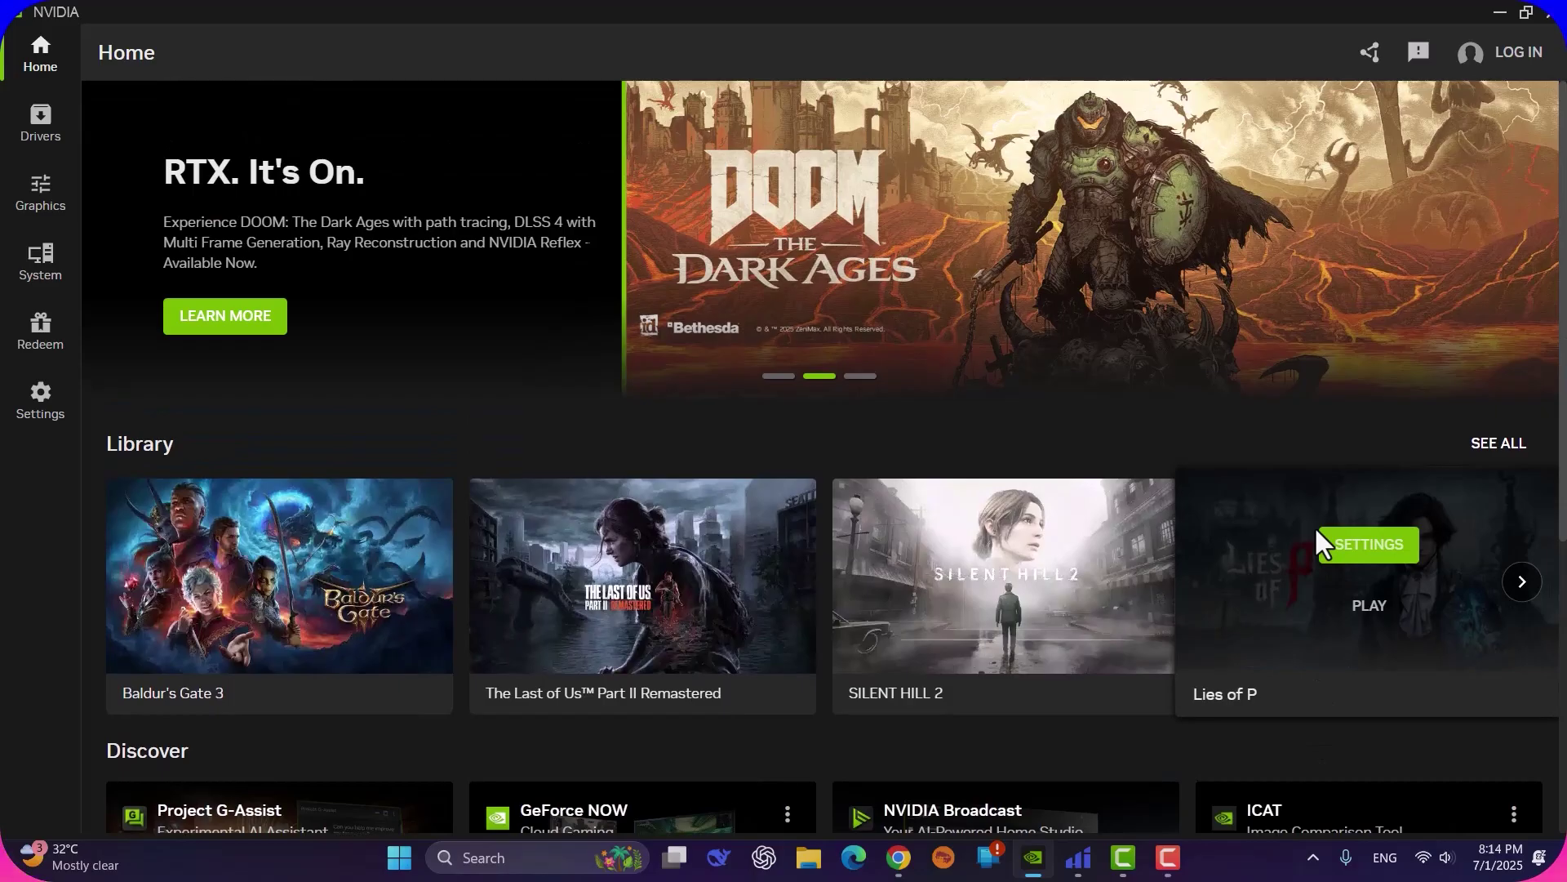
pyautogui.click(40, 193)
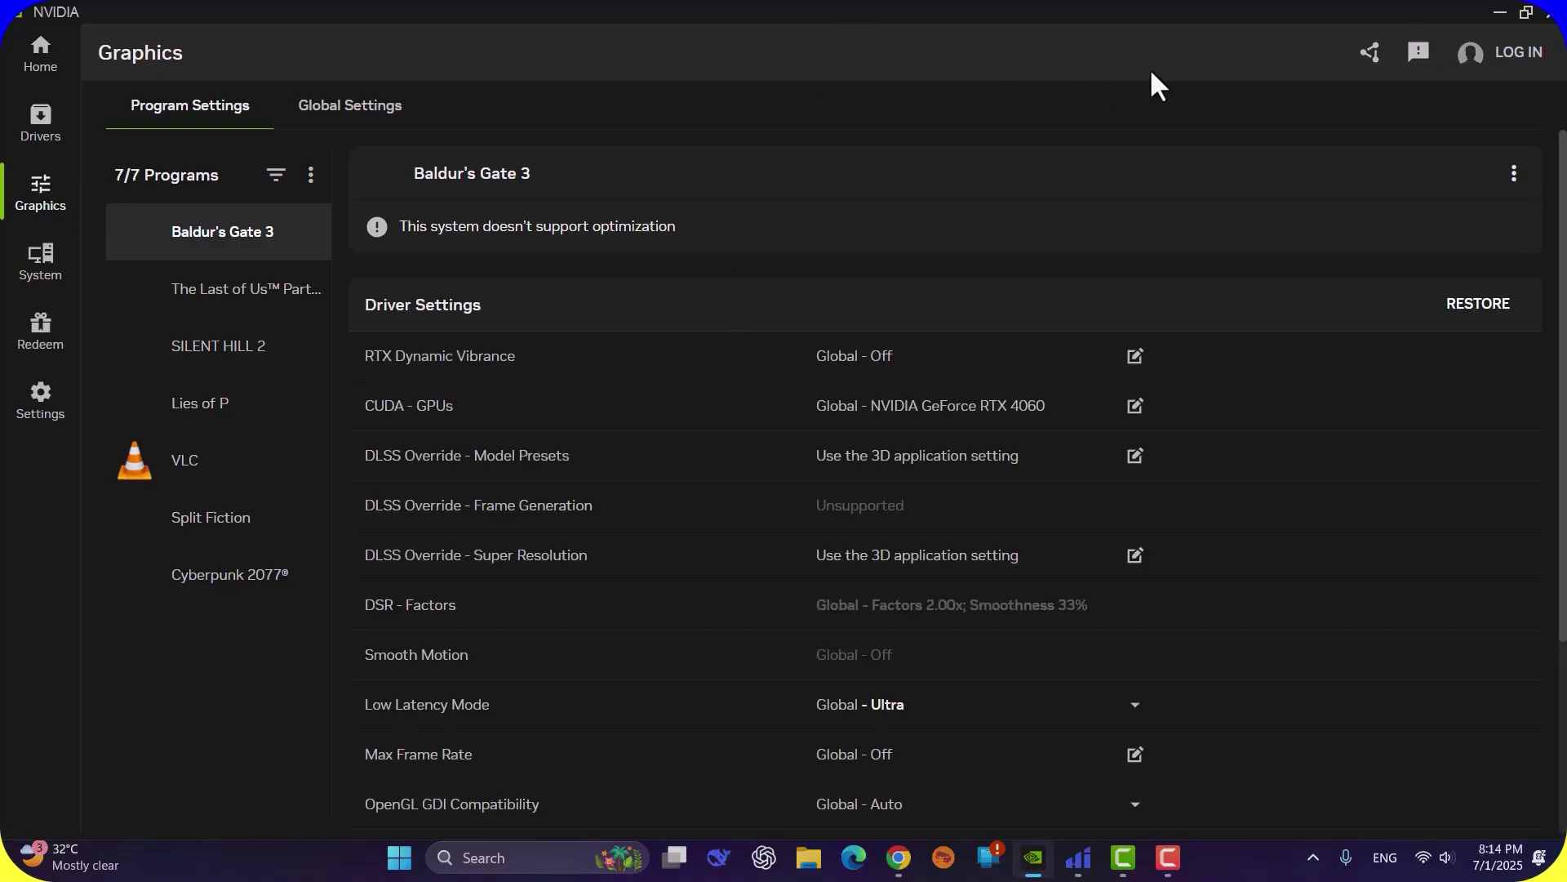
pyautogui.click(1500, 9)
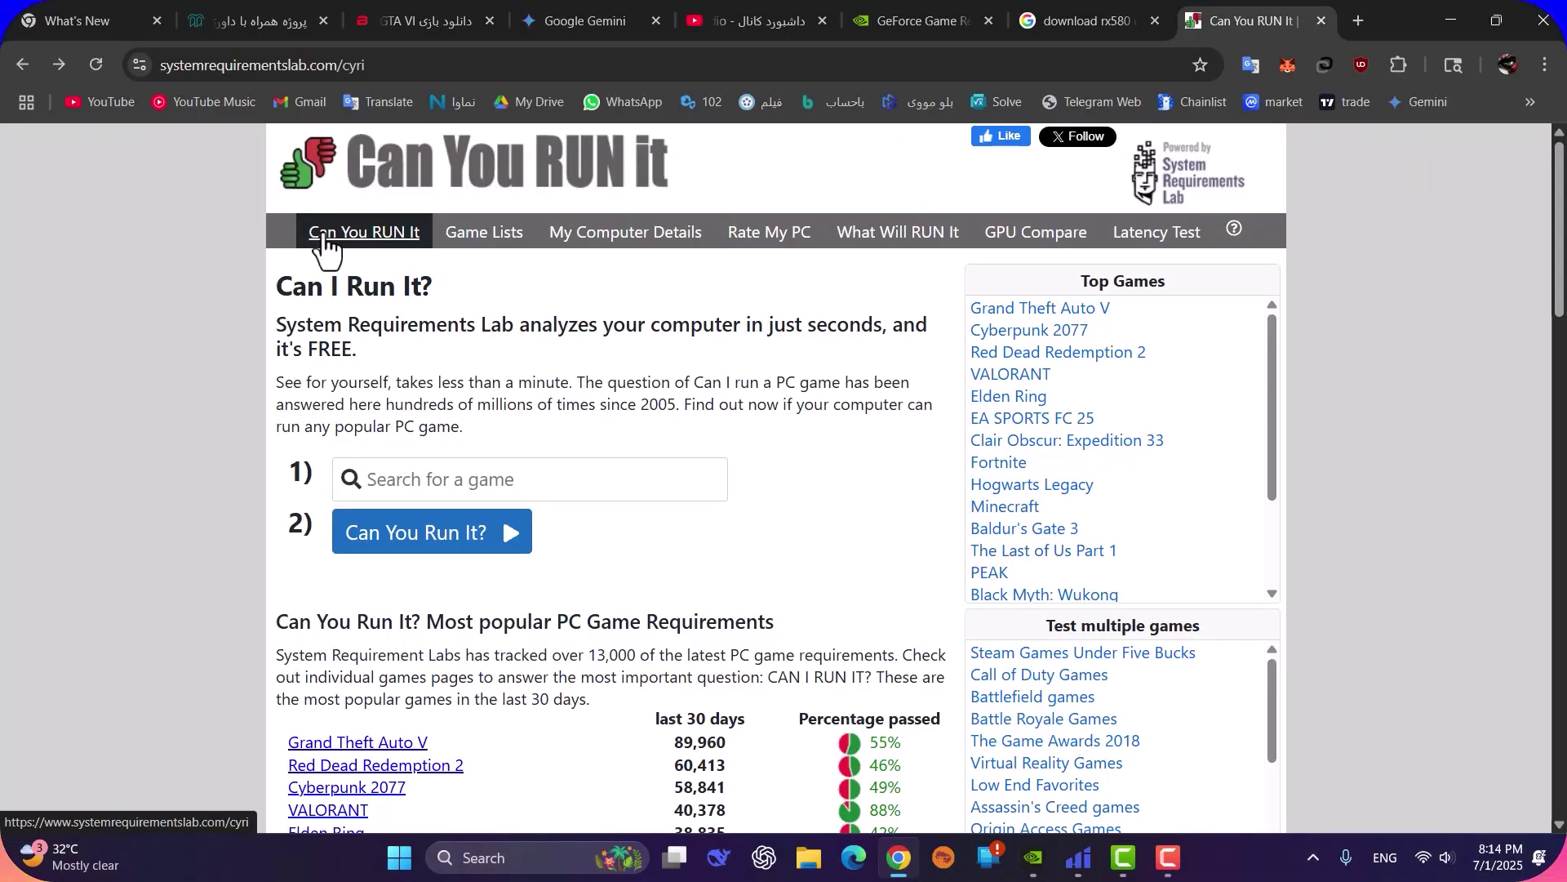
# Step: Open the Grand Theft Auto V requirements from Can You RUN It's most popular PC games list and look over the page
pyautogui.scroll(-1, 604, 481)
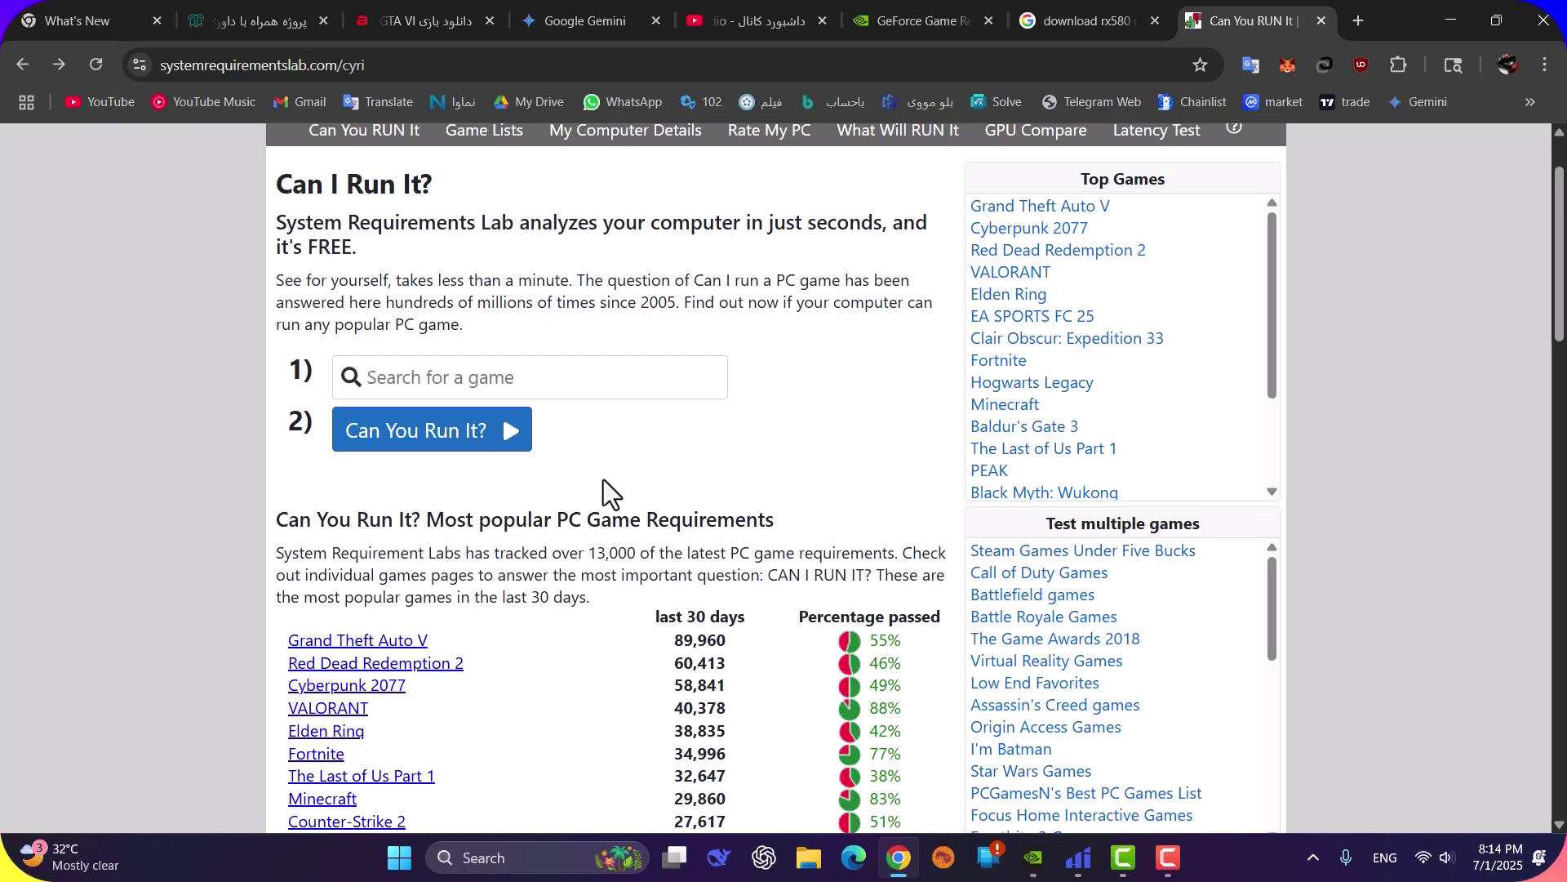
pyautogui.scroll(1, 745, 490)
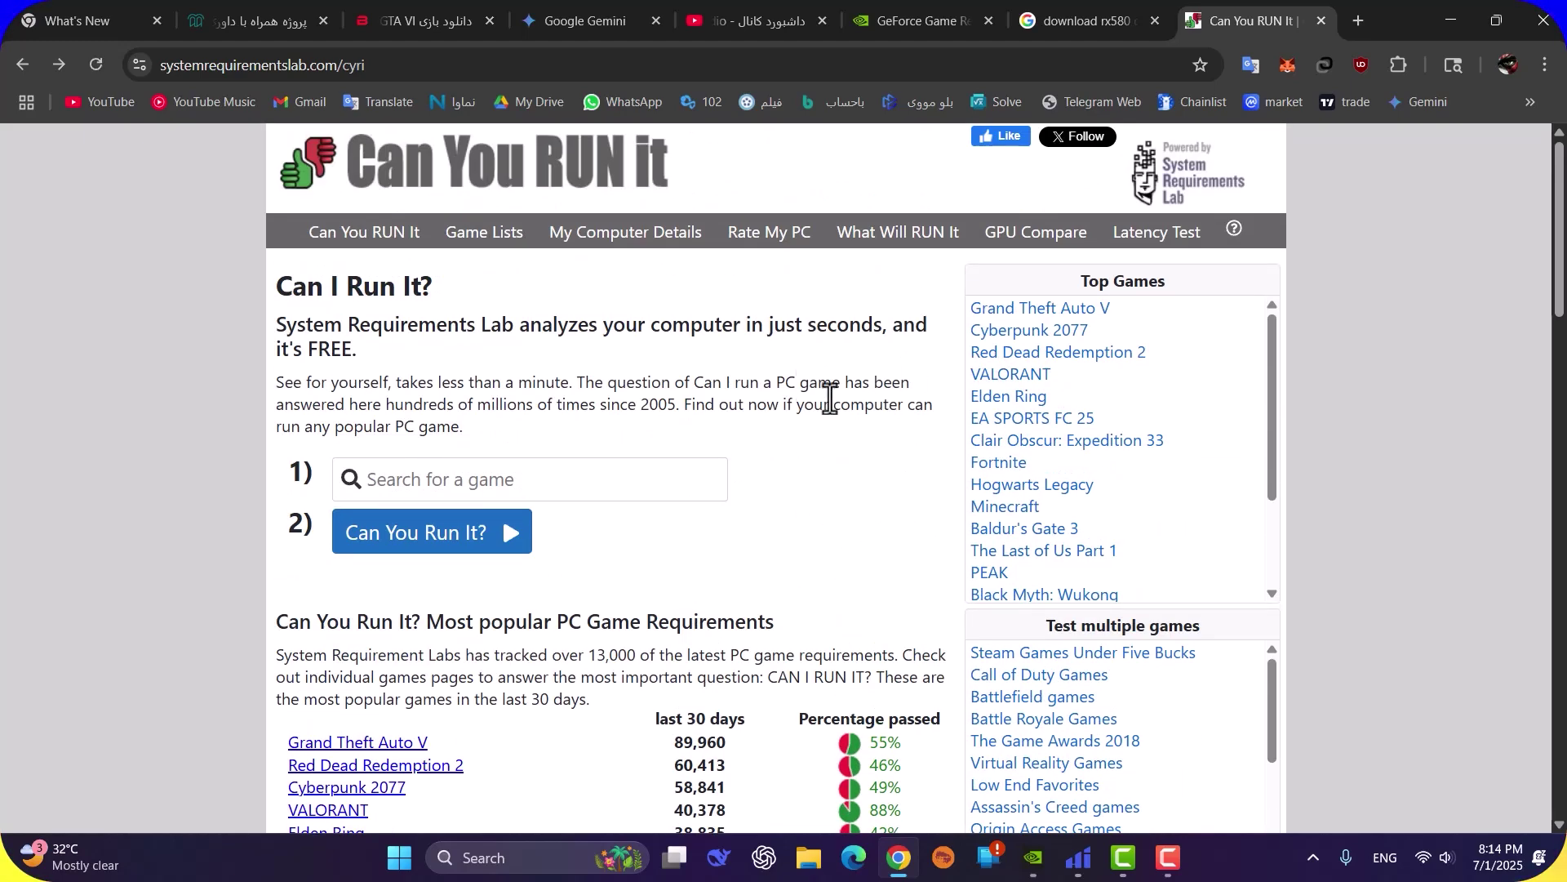
pyautogui.scroll(-1, 697, 511)
pyautogui.scroll(-1, 416, 539)
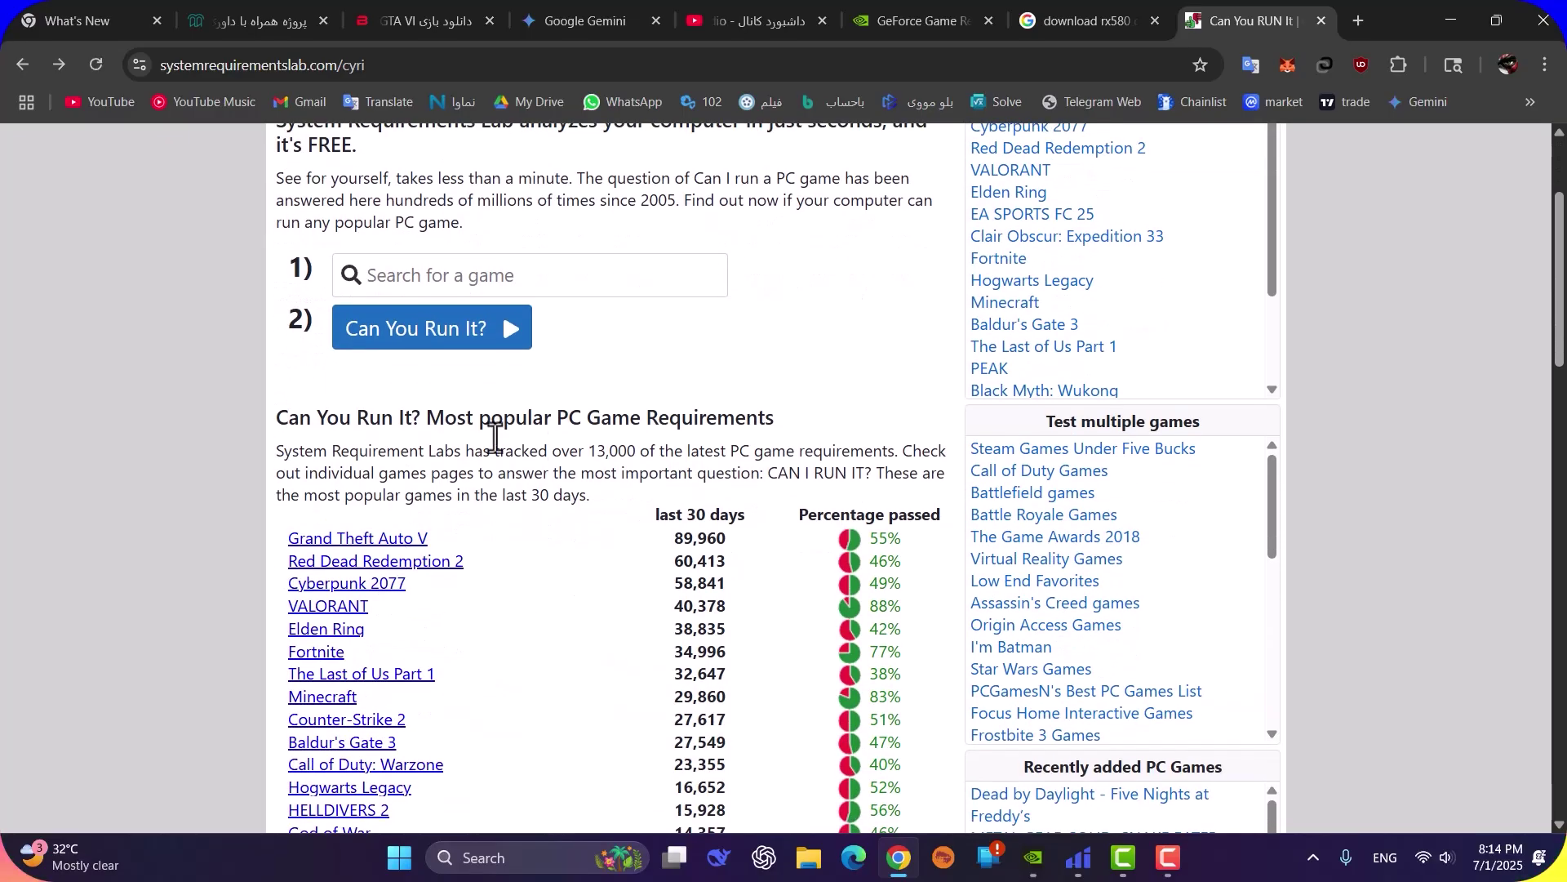
pyautogui.scroll(2, 490, 441)
pyautogui.scroll(-3, 489, 588)
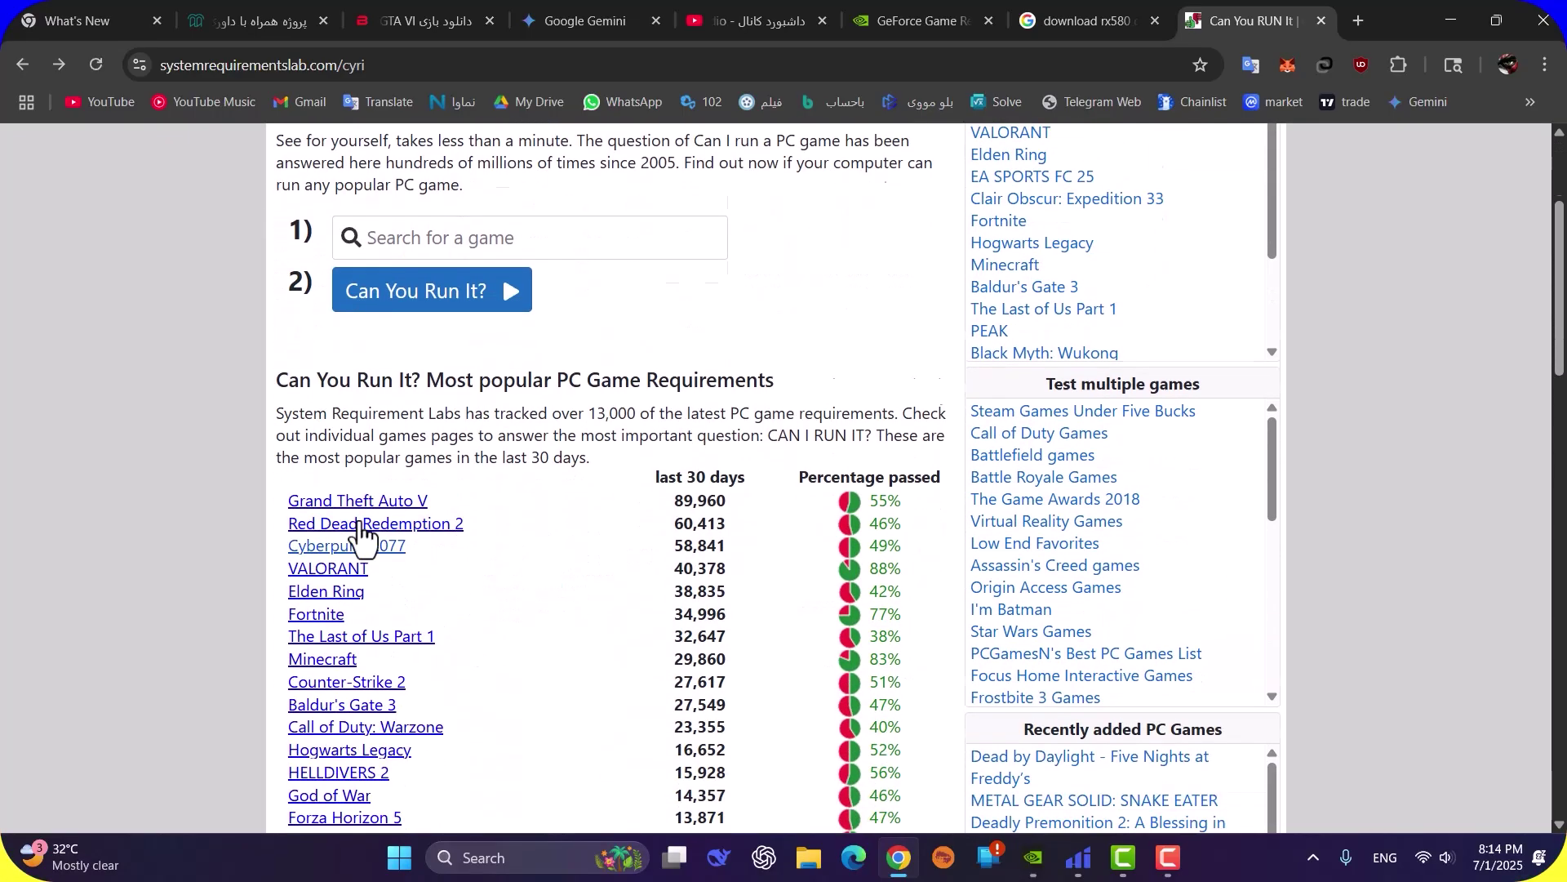
pyautogui.click(357, 438)
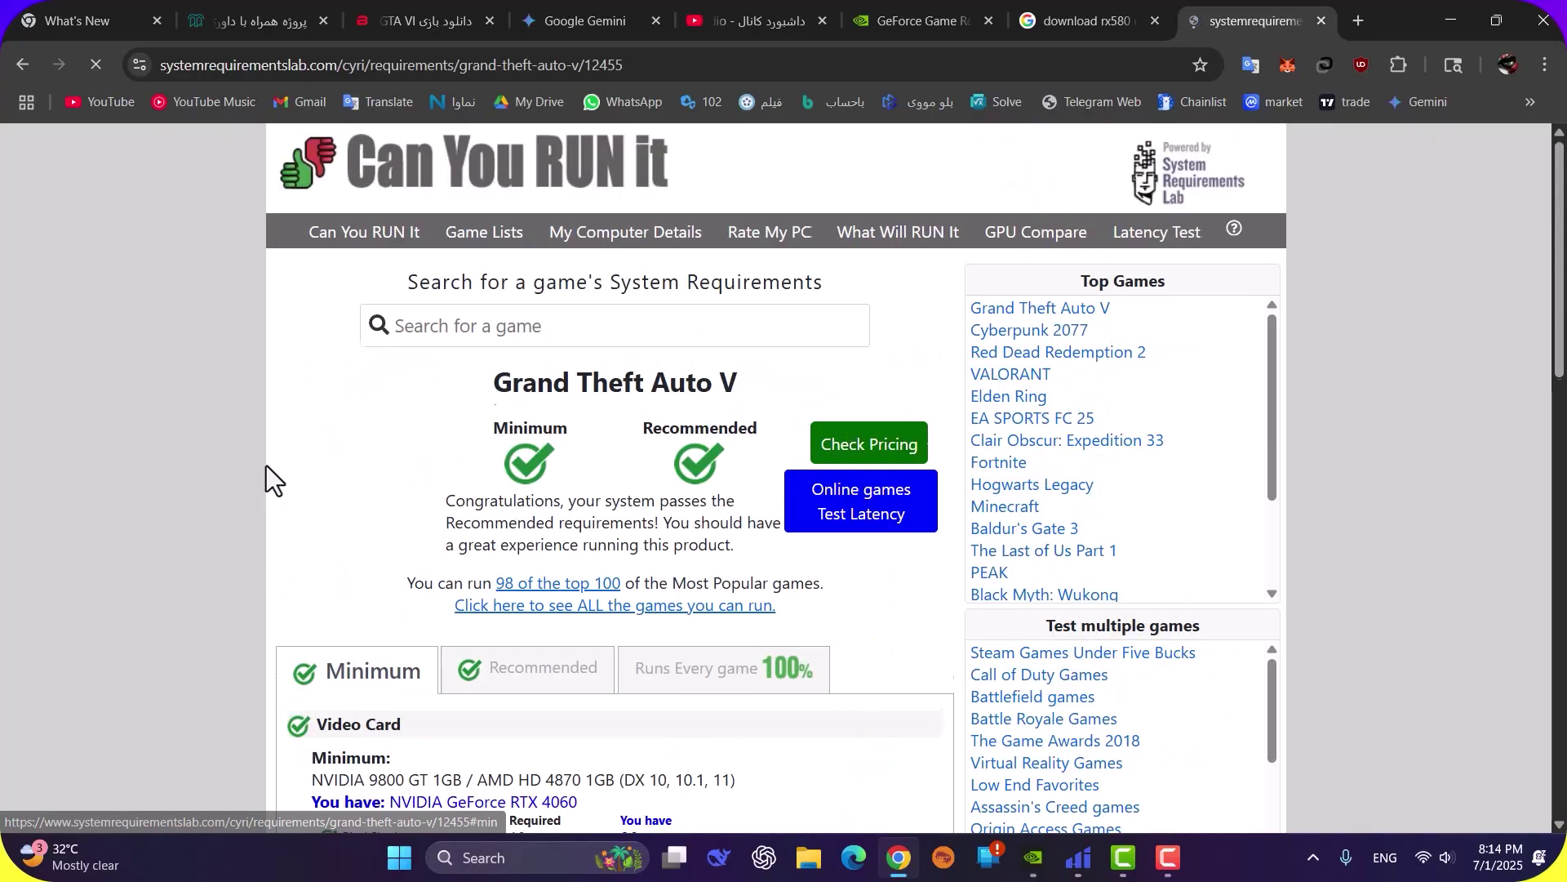
pyautogui.scroll(-2, 494, 511)
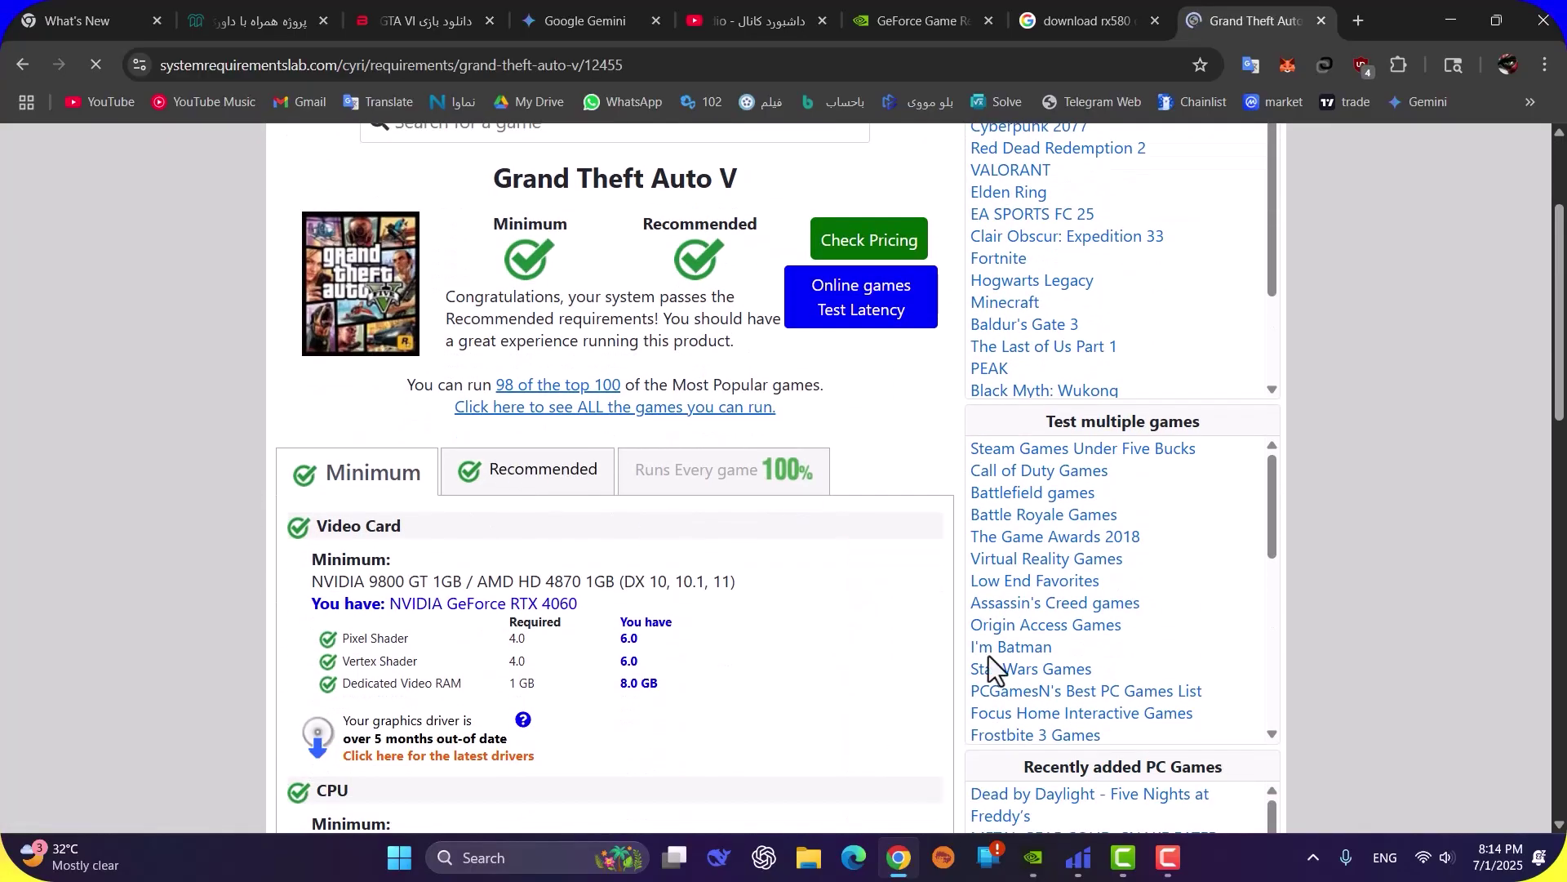
pyautogui.scroll(-1, 707, 542)
pyautogui.scroll(-2, 612, 490)
pyautogui.scroll(5, 668, 488)
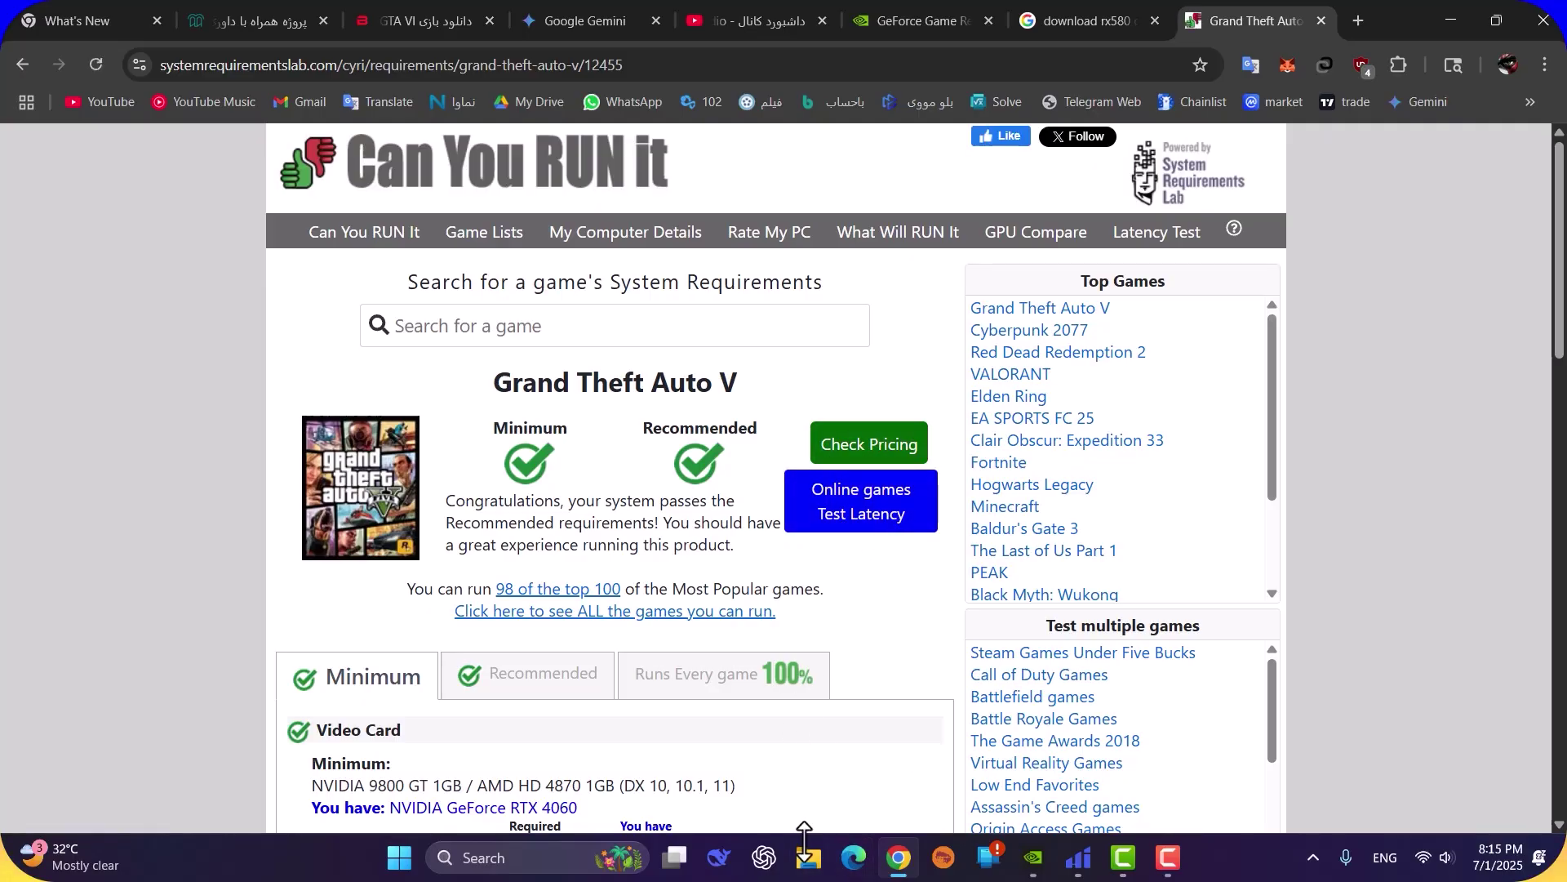
# Step: Switch to File Explorer, locate Detection (bto).exe in the Programs folder under Downloads, and minimize the window
pyautogui.click(822, 874)
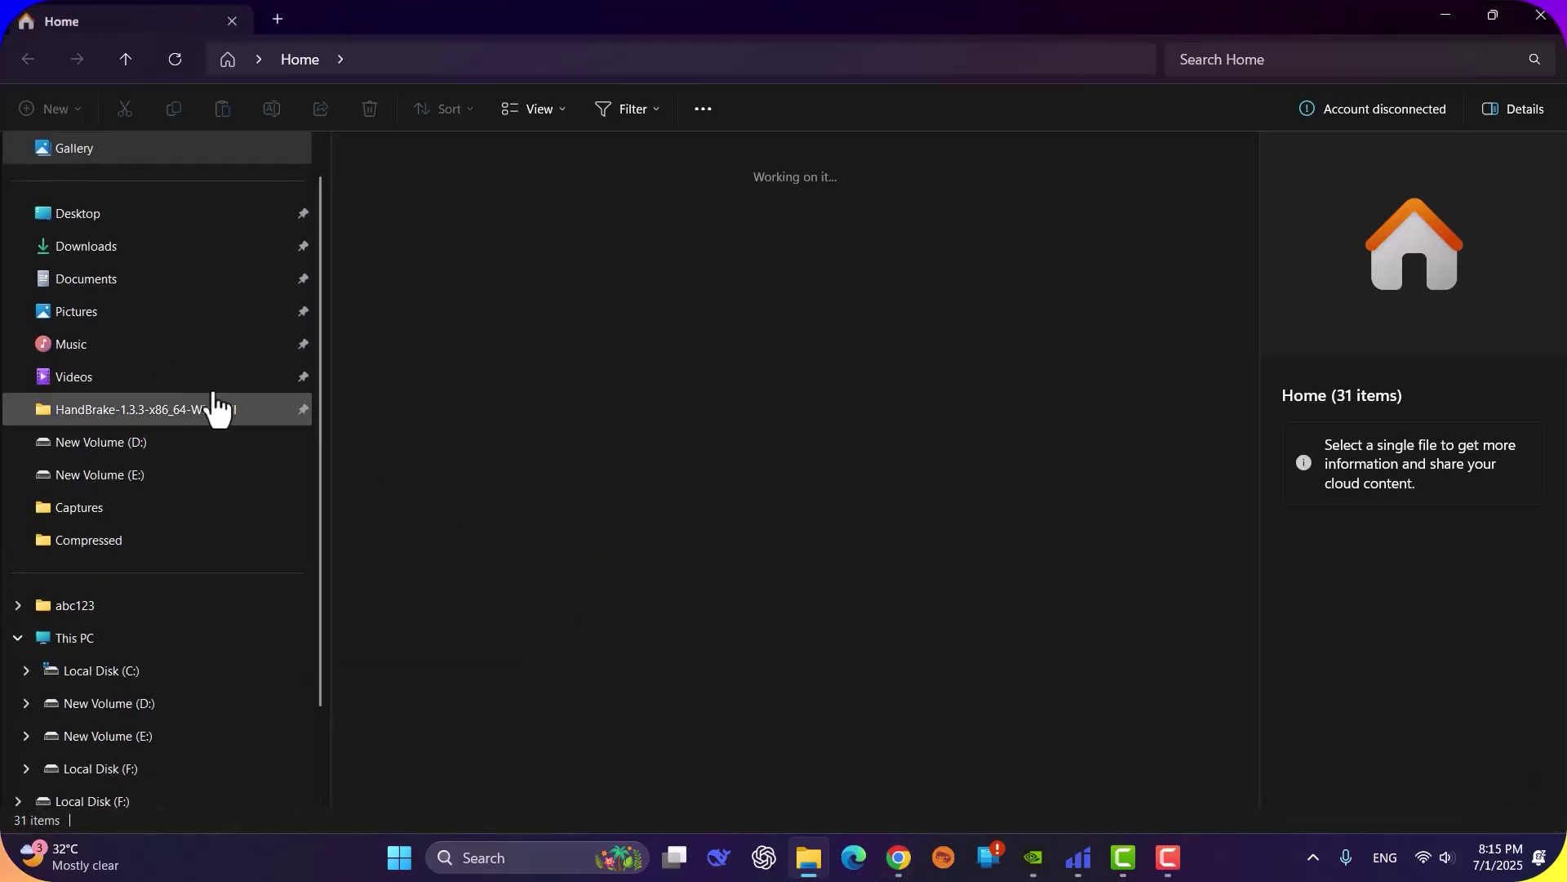
pyautogui.click(86, 246)
pyautogui.doubleClick(400, 207)
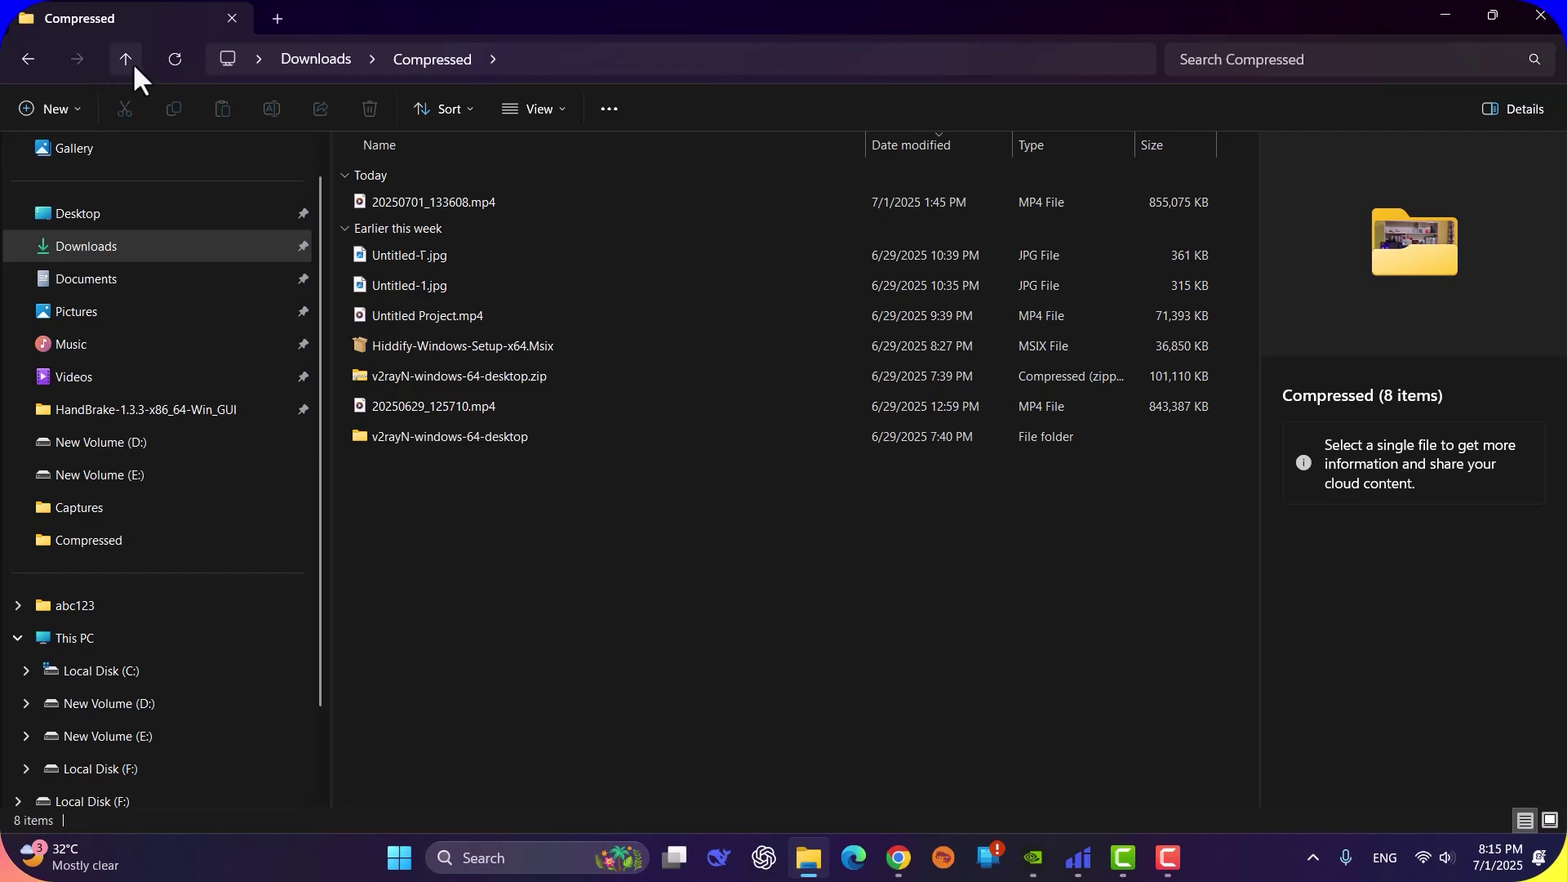
pyautogui.click(125, 59)
pyautogui.doubleClick(408, 230)
pyautogui.click(388, 209)
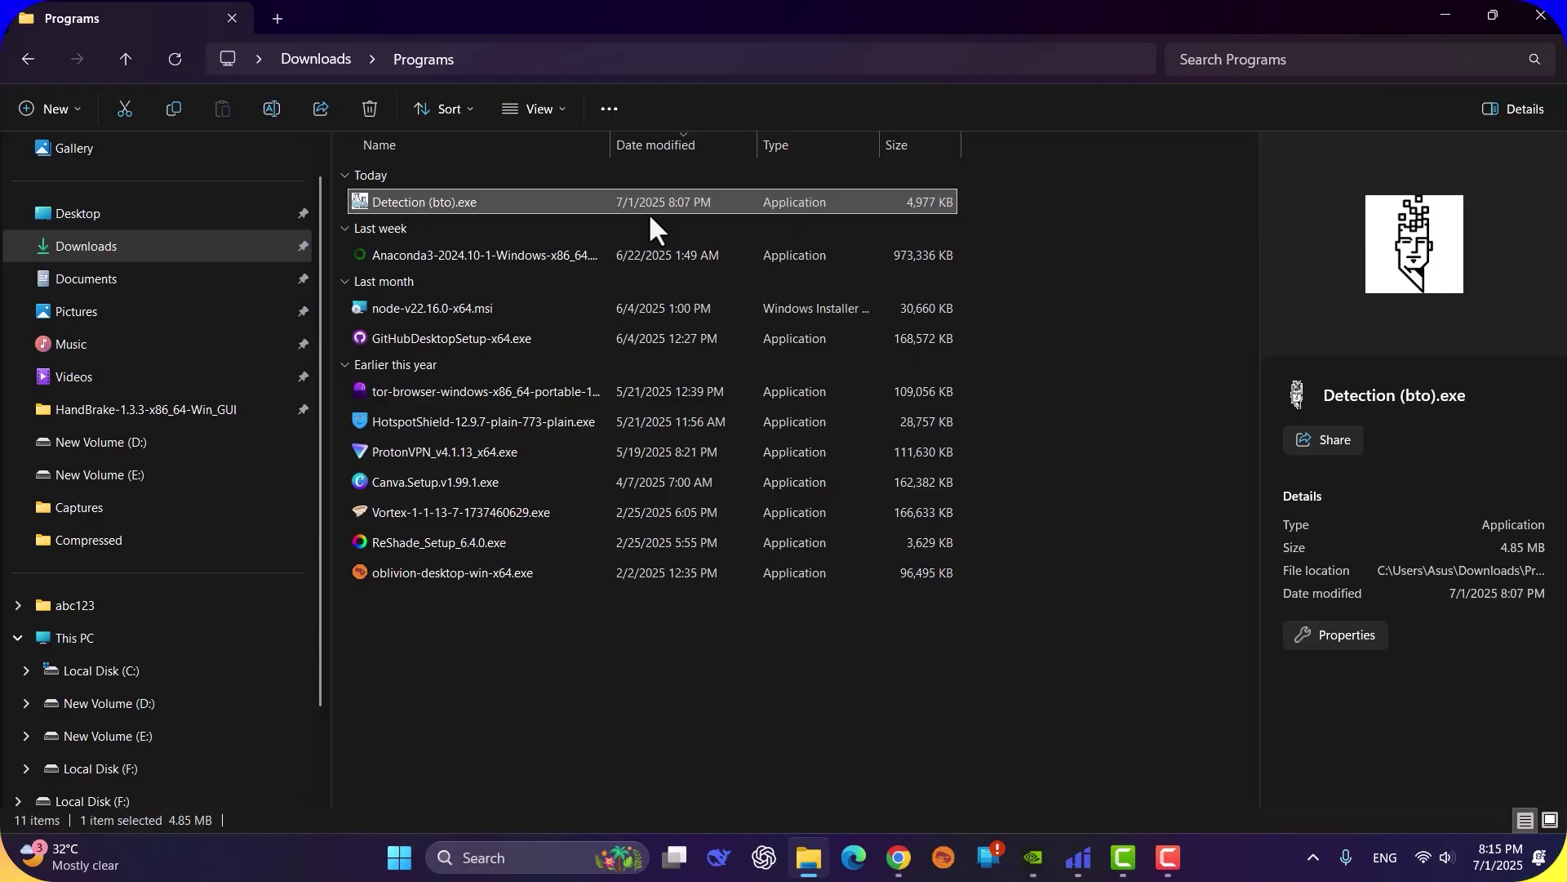
pyautogui.click(1441, 13)
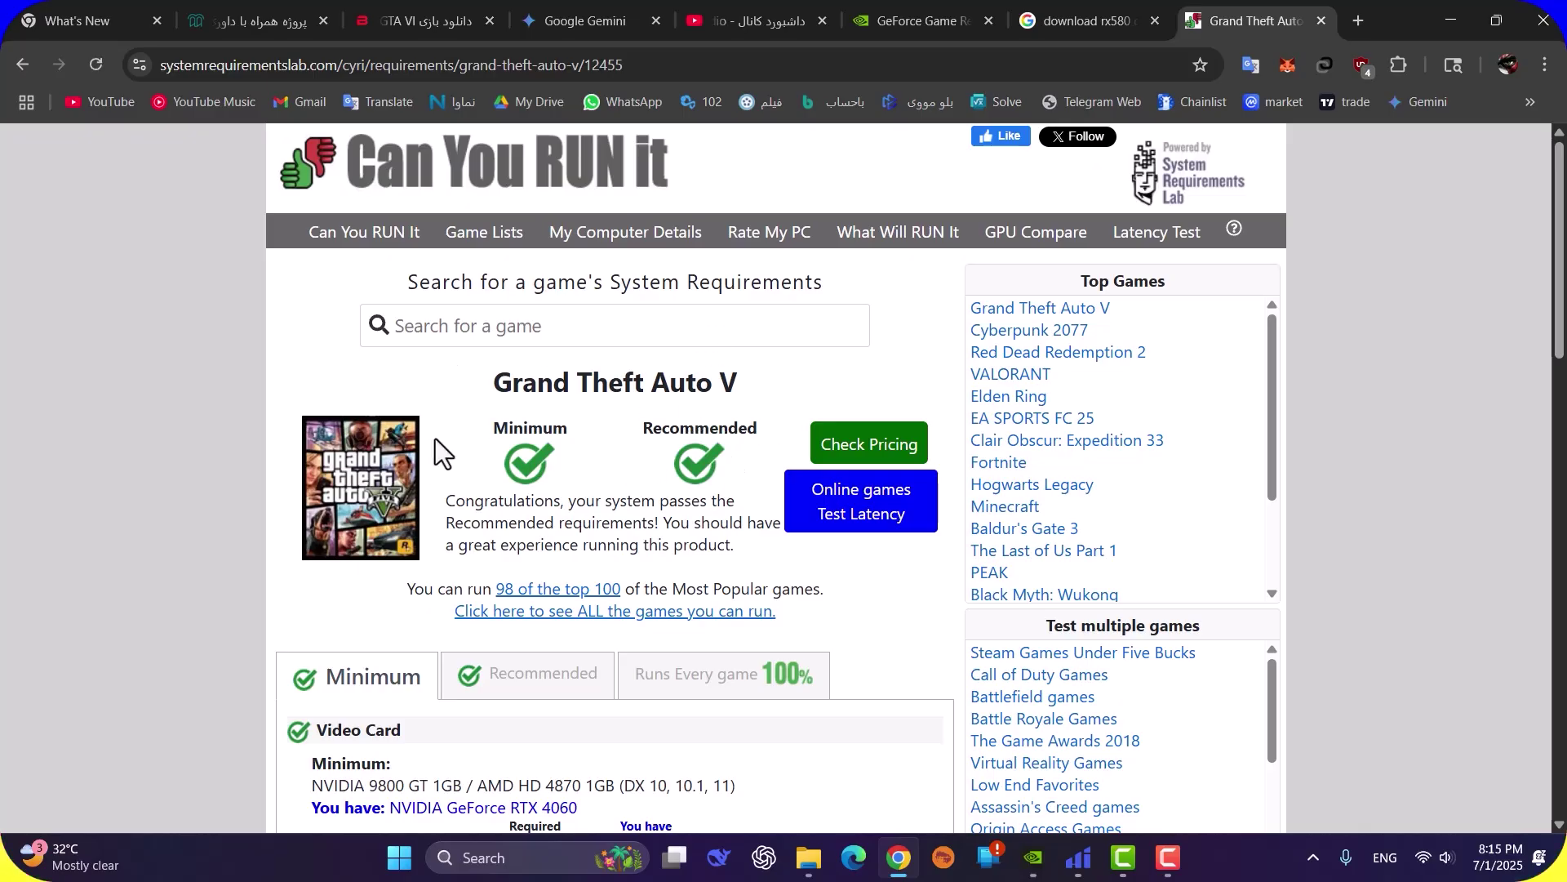
# Step: Examine how the system compares with Grand Theft Auto V's requirements for video card, CPU, RAM, OS, disk space and sound card
pyautogui.scroll(-1, 554, 475)
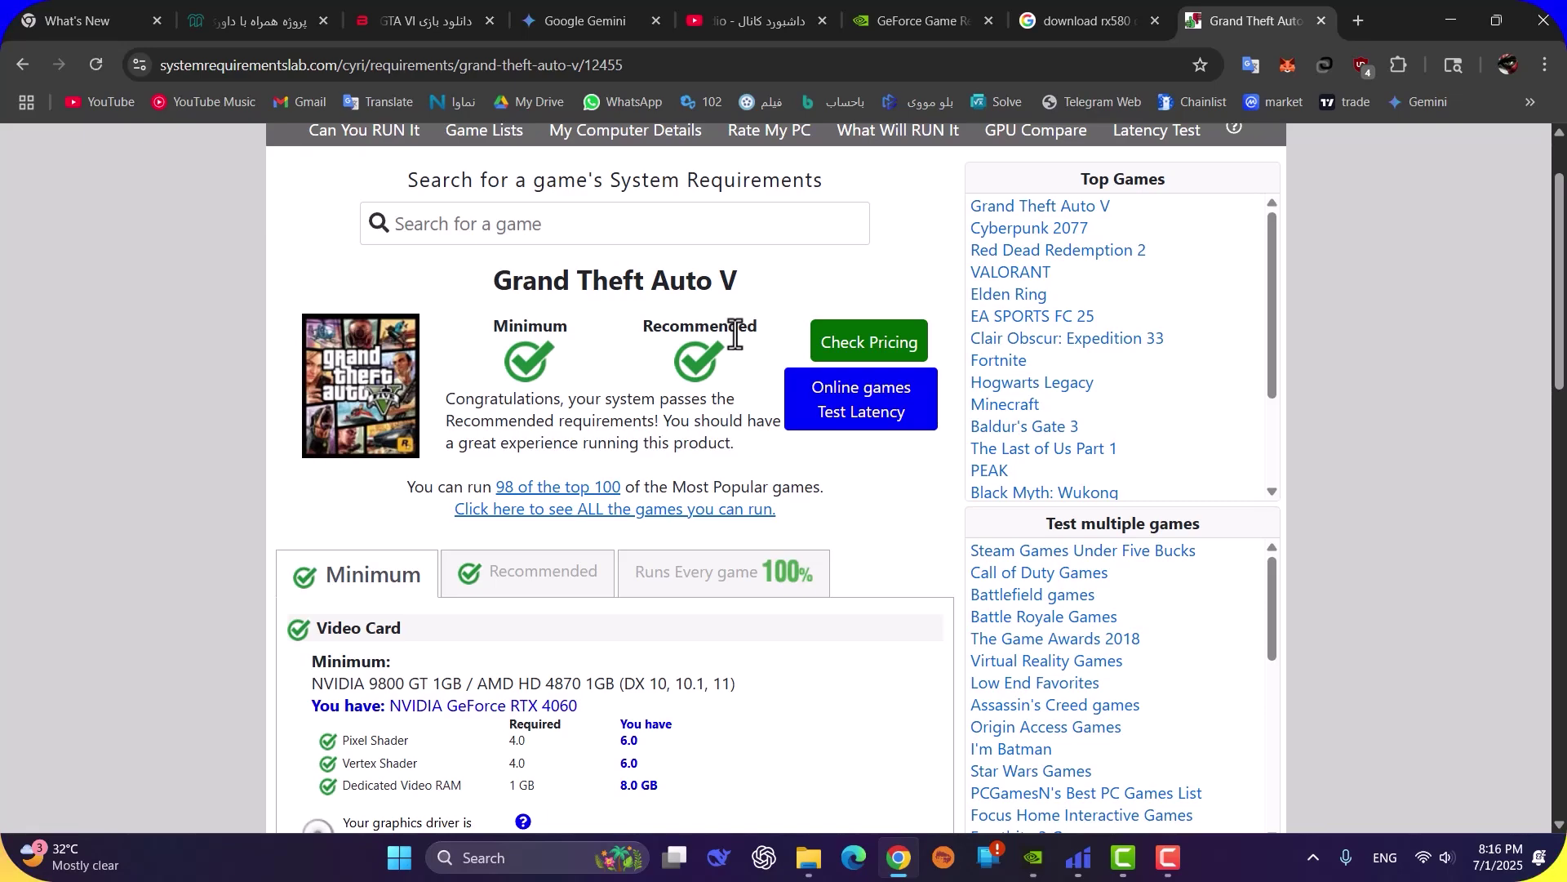
pyautogui.scroll(-2, 730, 413)
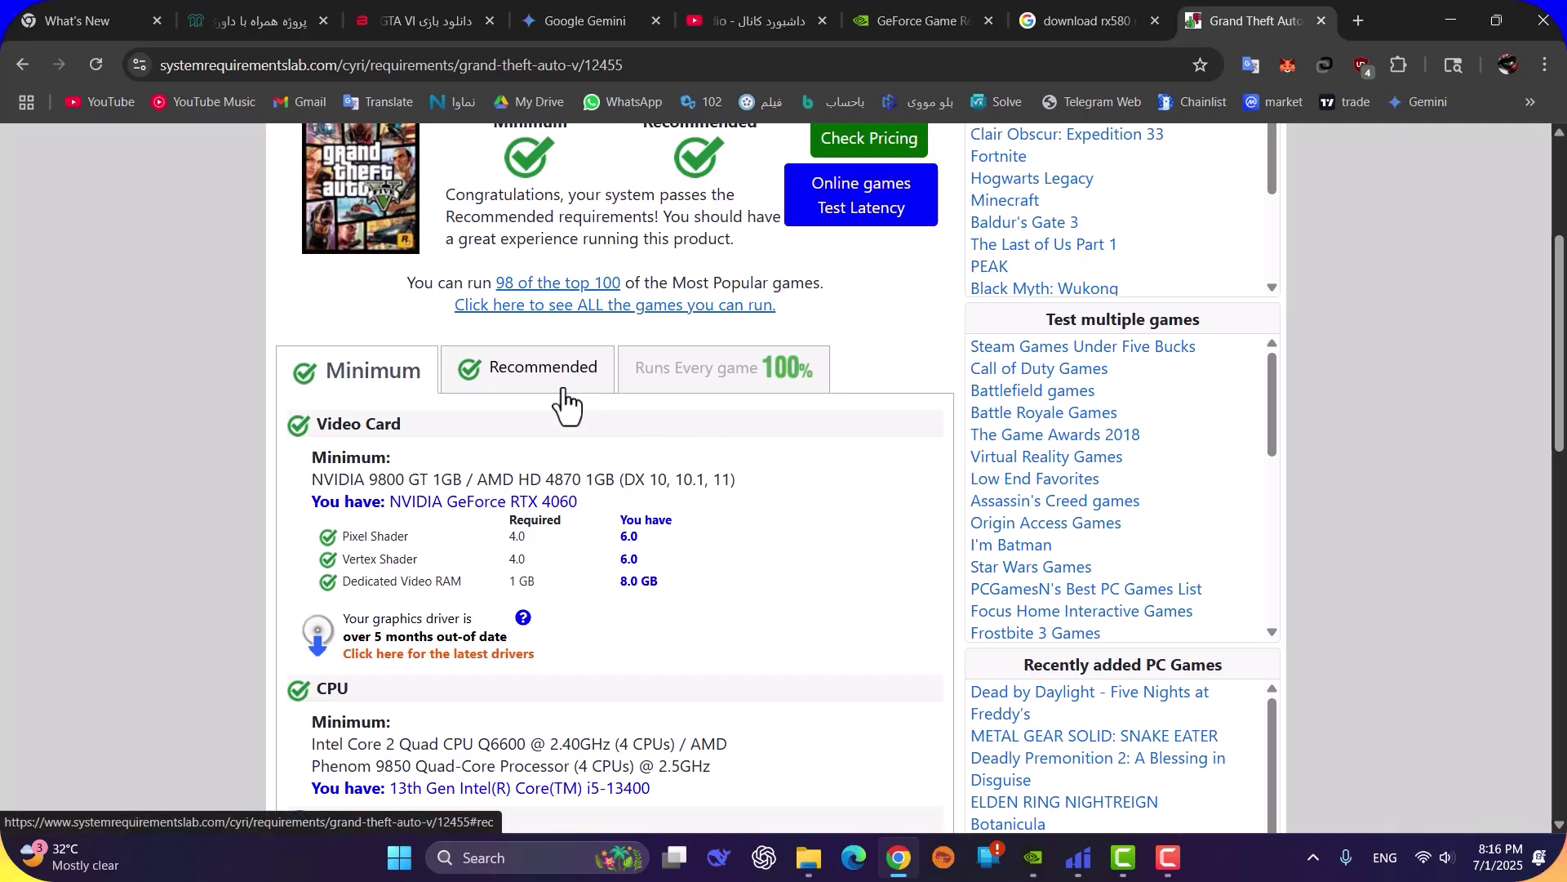
pyautogui.scroll(-1, 392, 417)
pyautogui.scroll(3, 482, 334)
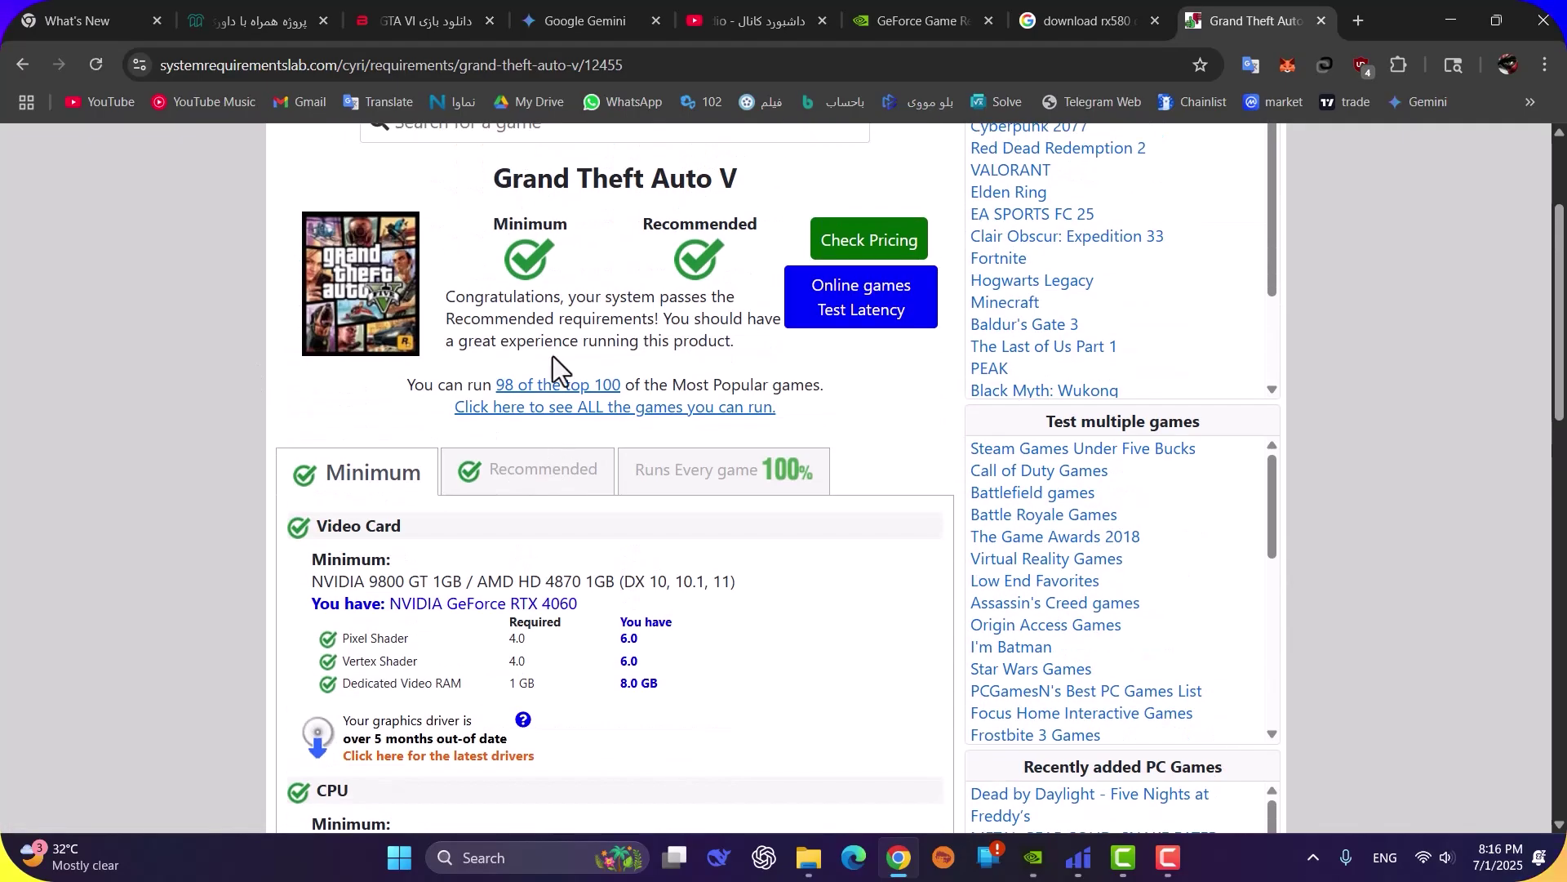
pyautogui.scroll(-1, 600, 506)
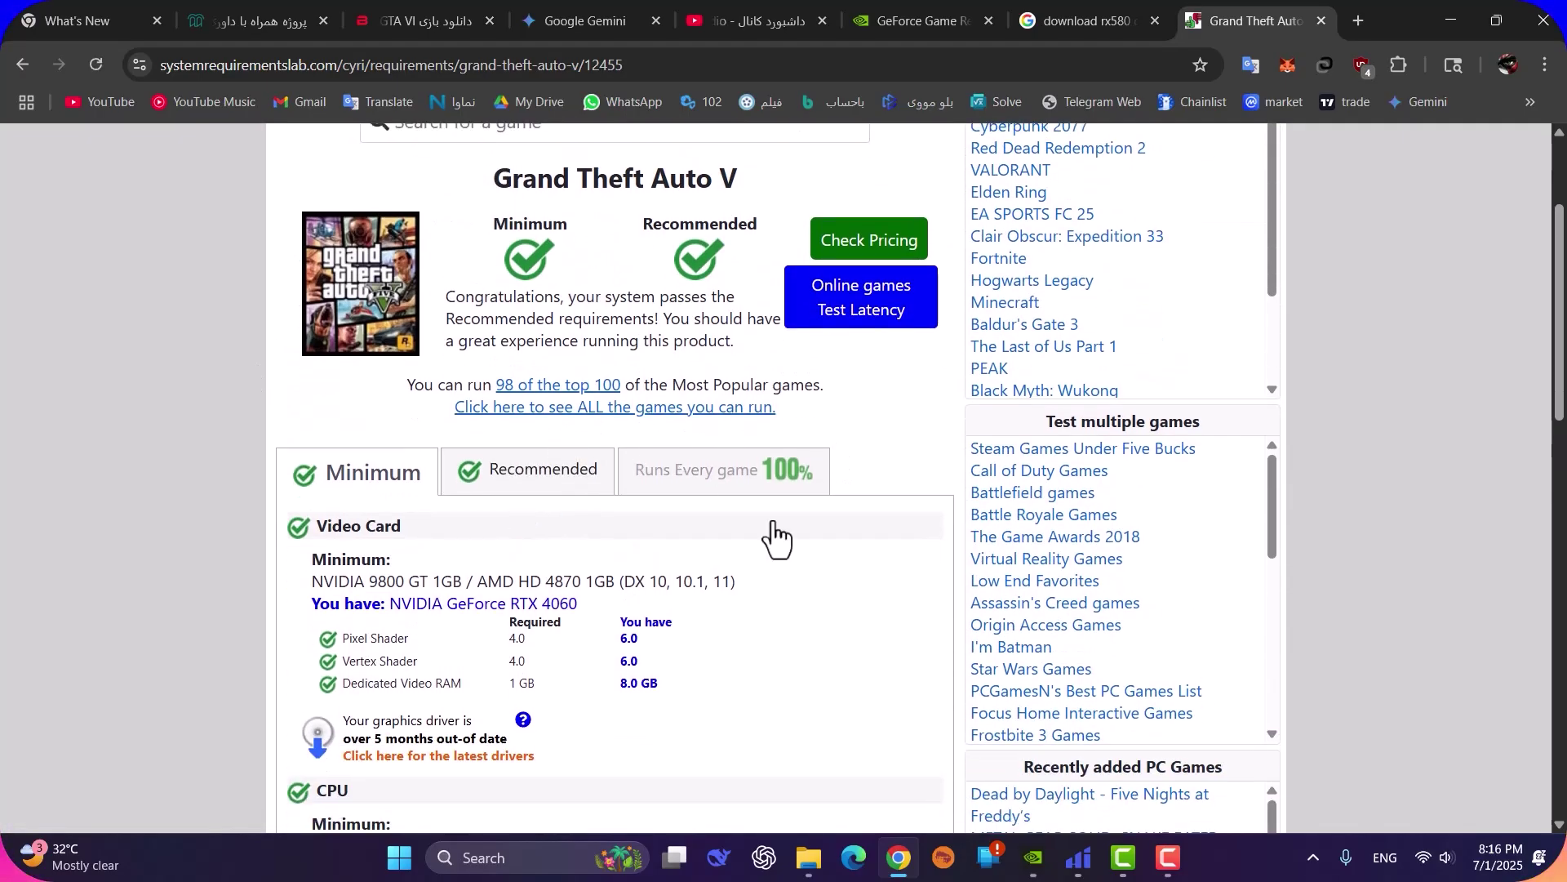
pyautogui.scroll(-1, 392, 525)
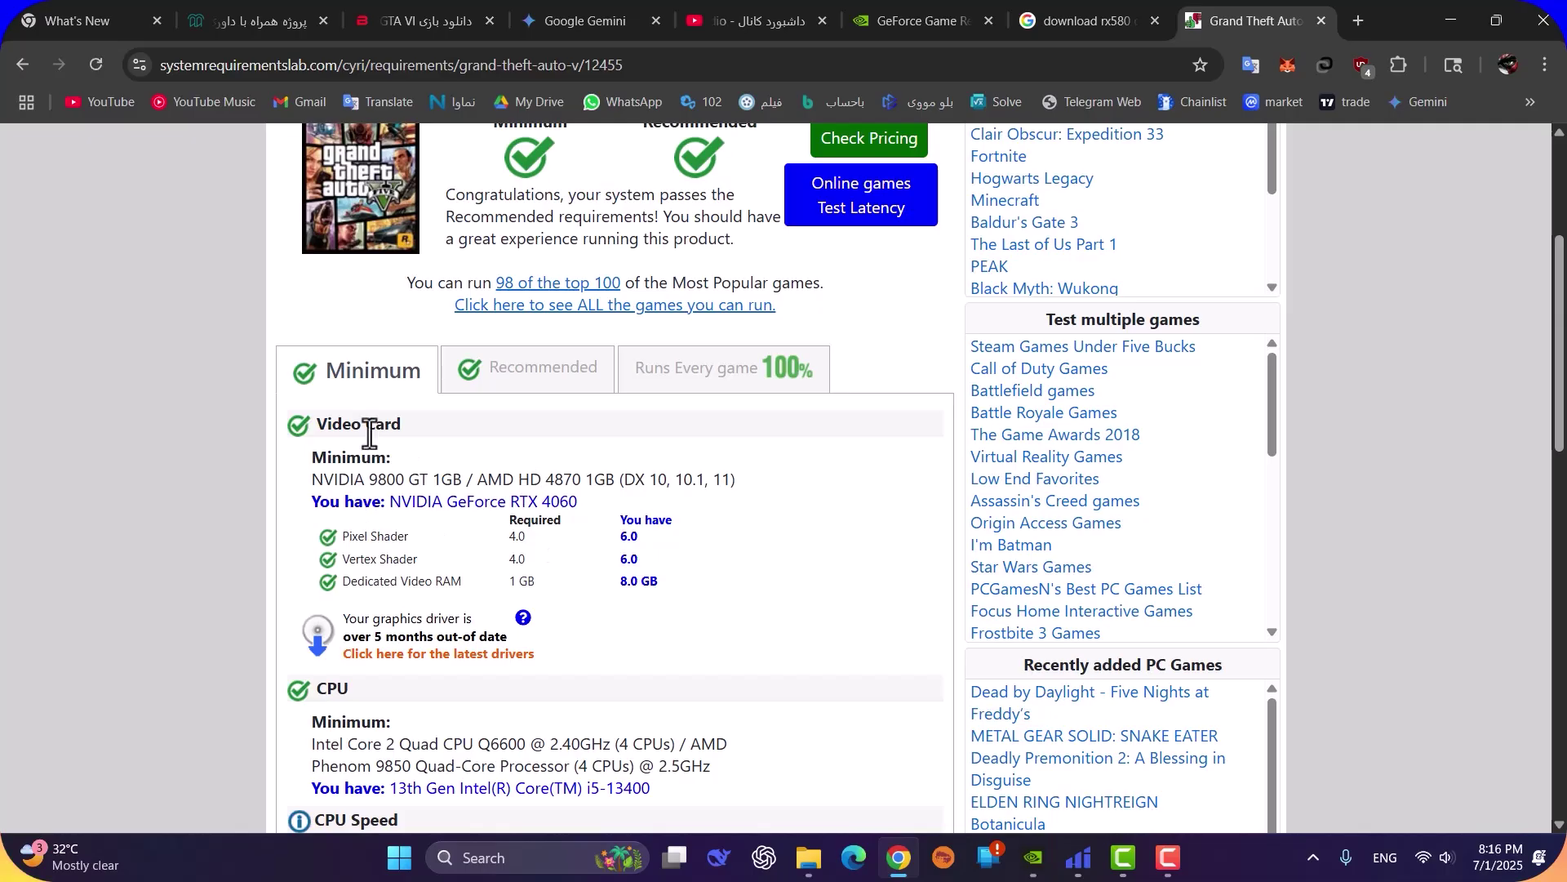
pyautogui.scroll(-1, 369, 431)
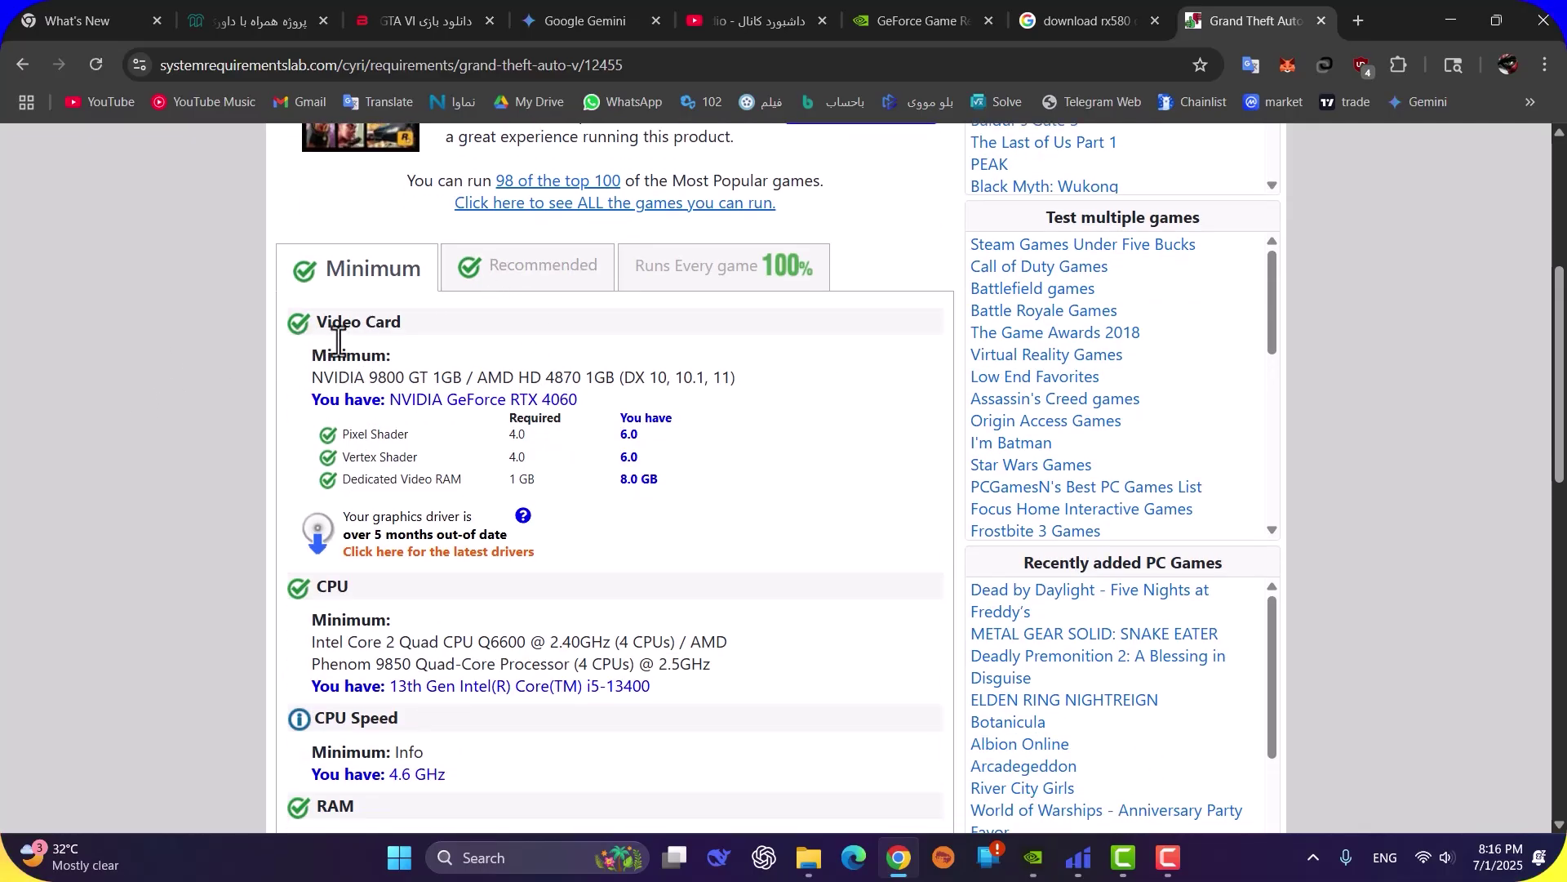
pyautogui.scroll(-3, 338, 341)
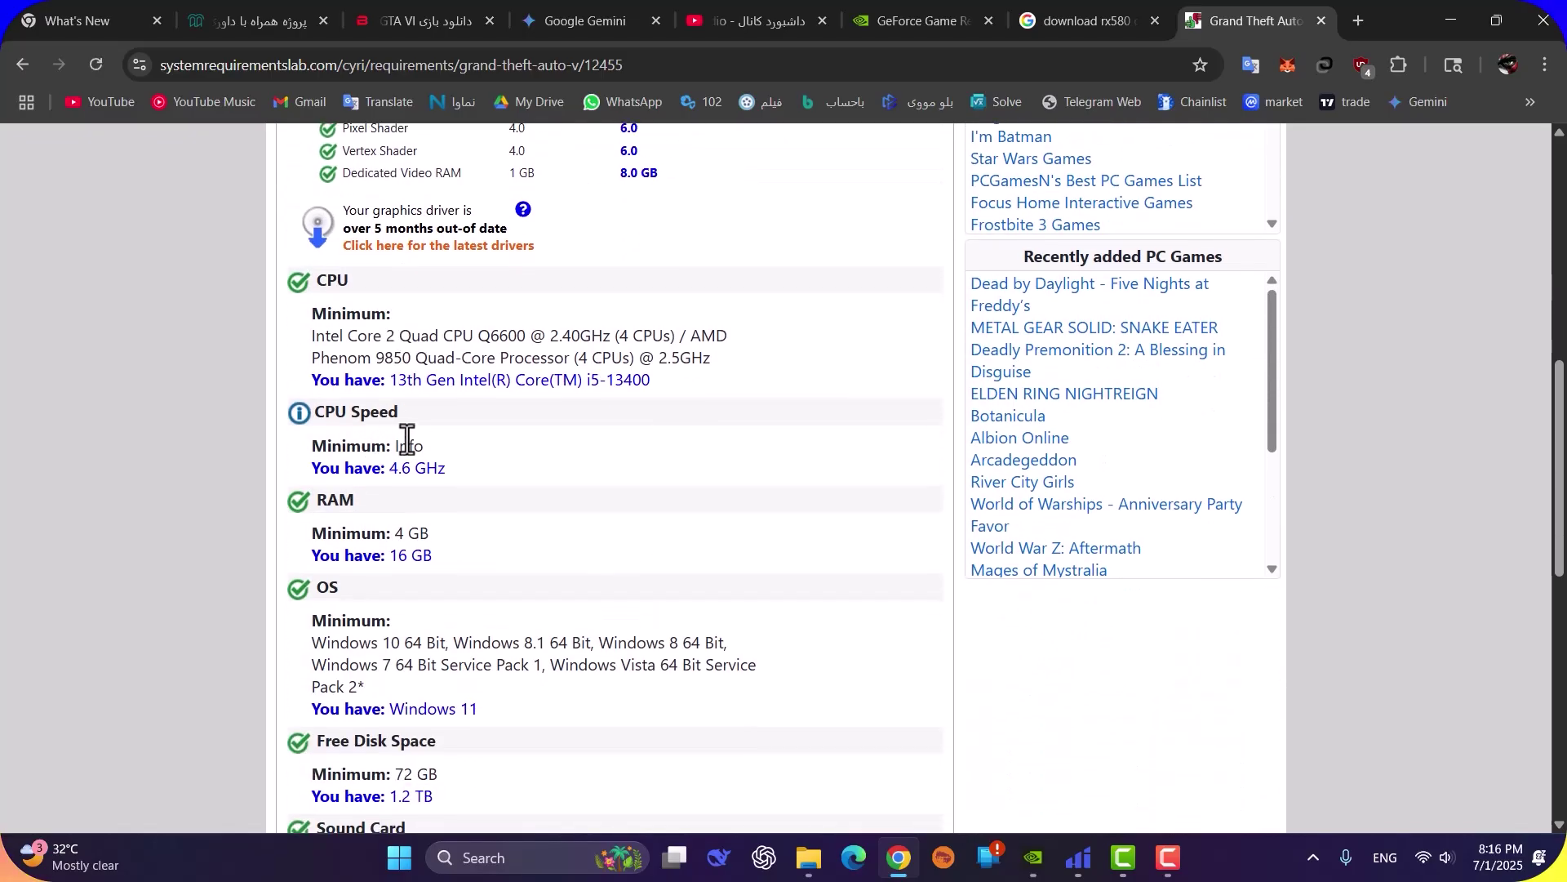
pyautogui.scroll(3, 424, 461)
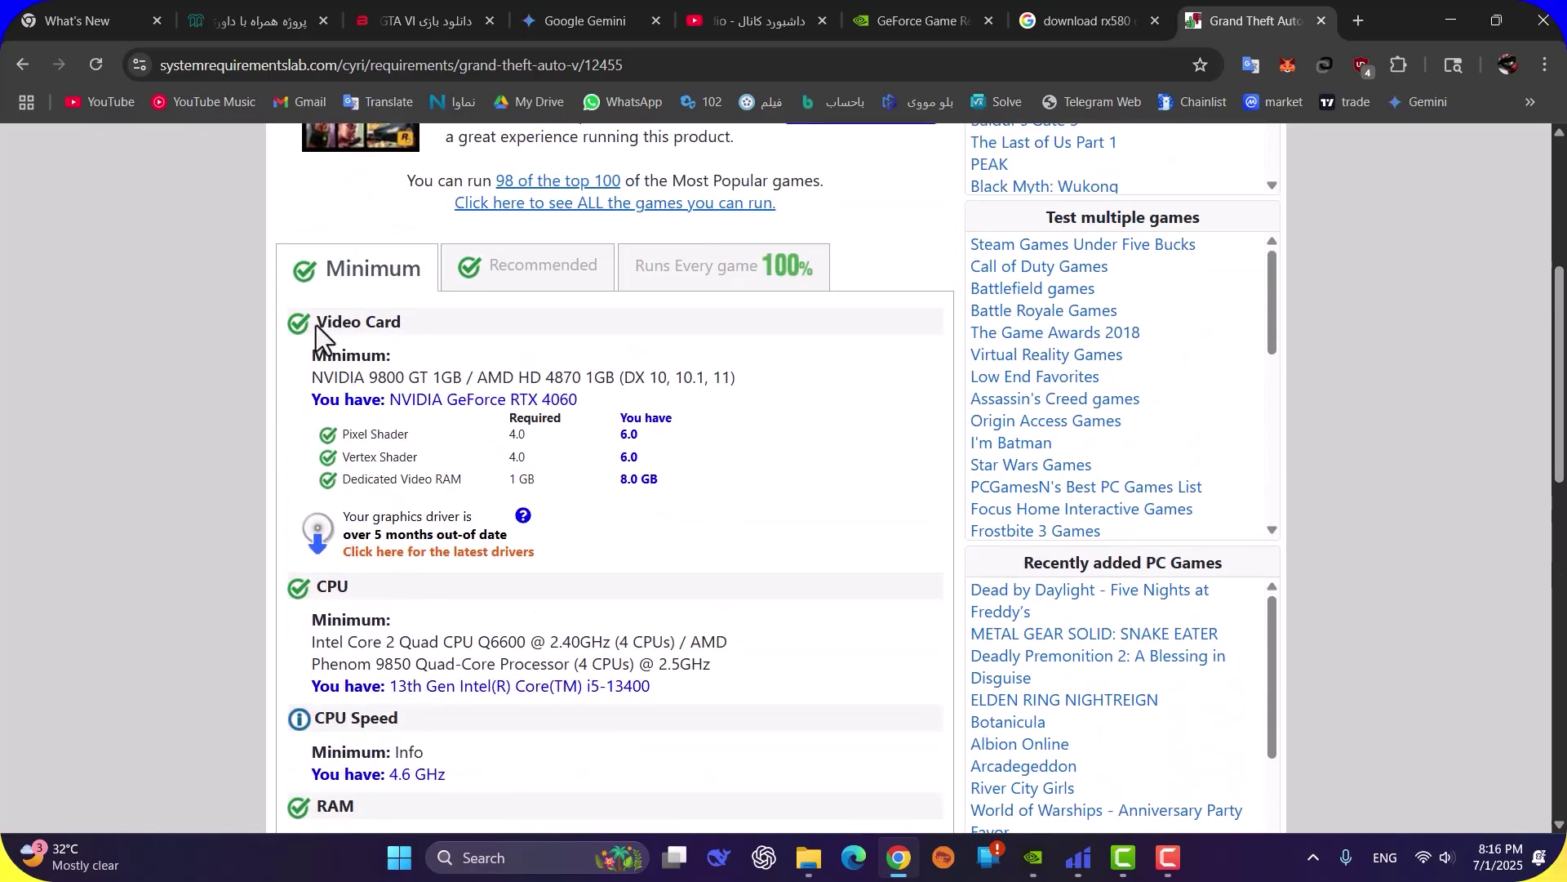
pyautogui.scroll(-1, 311, 490)
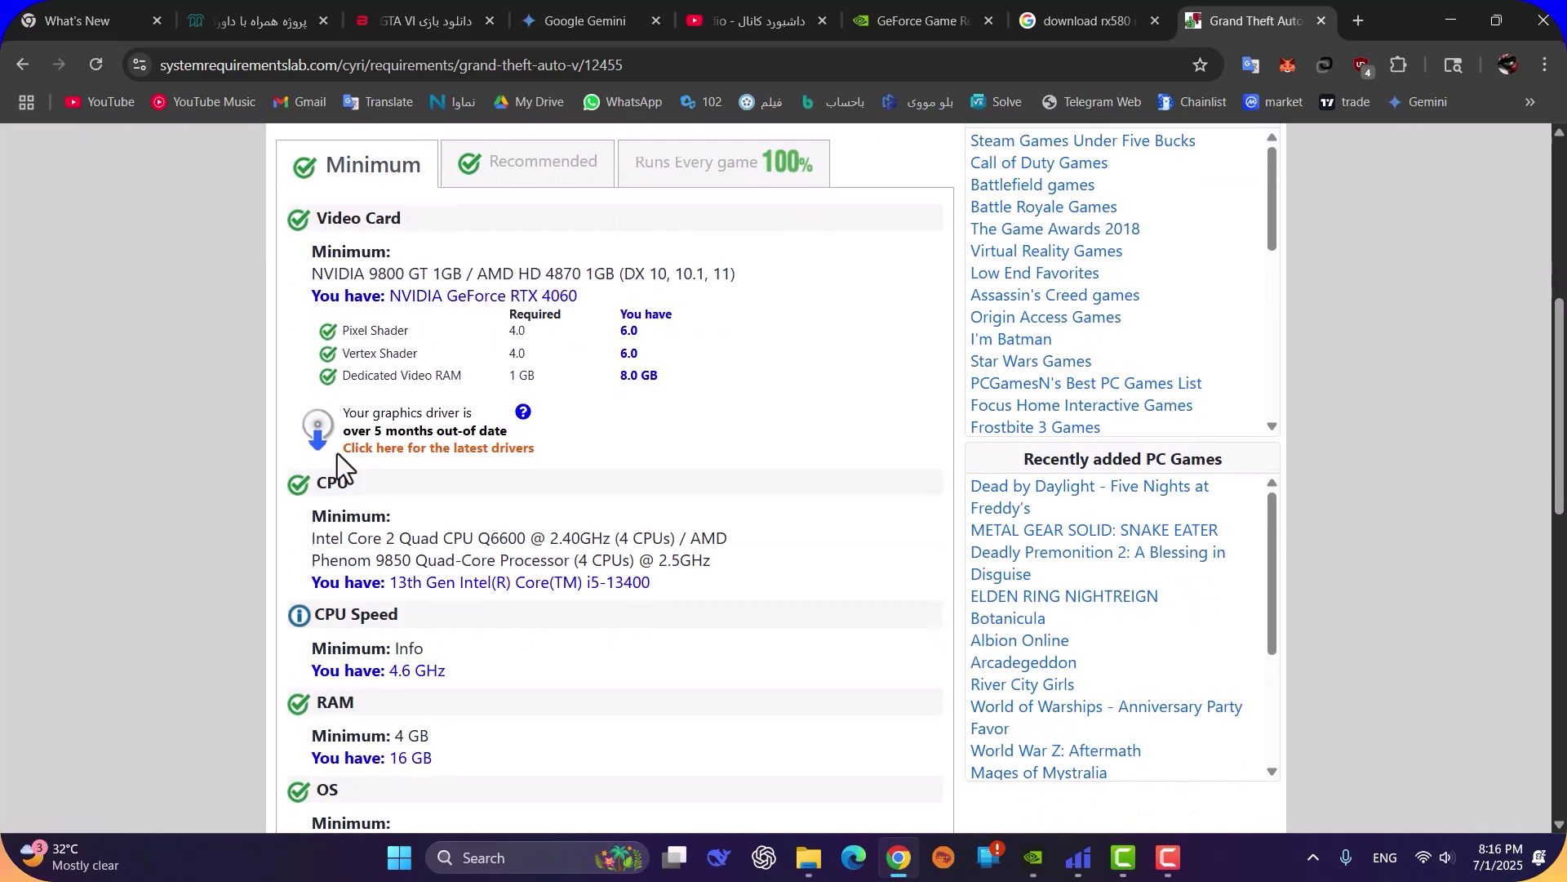
pyautogui.scroll(-3, 338, 465)
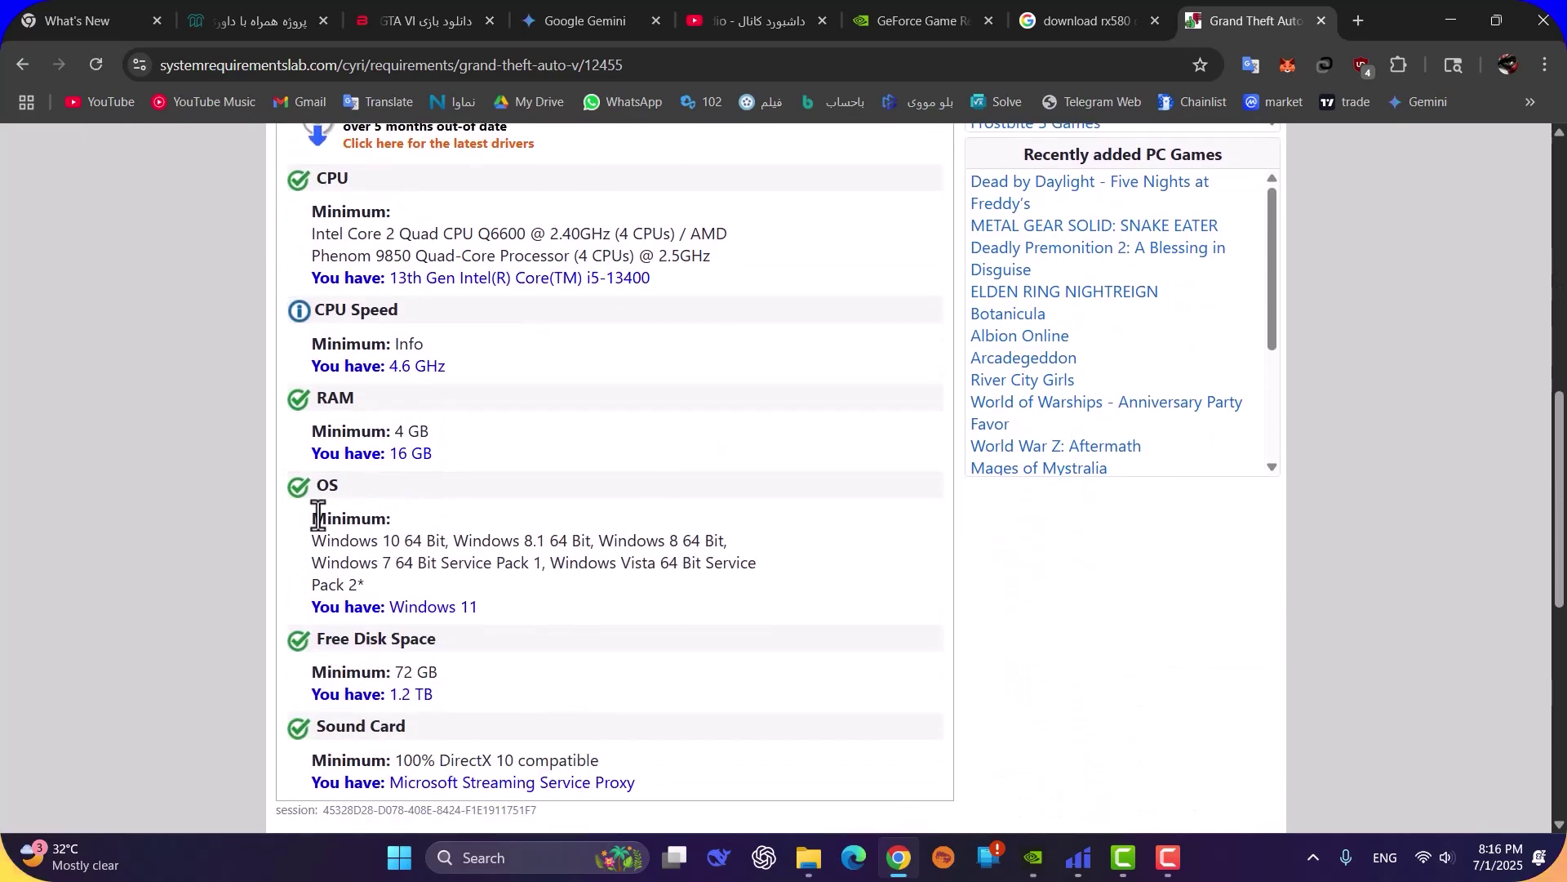
pyautogui.scroll(-1, 331, 508)
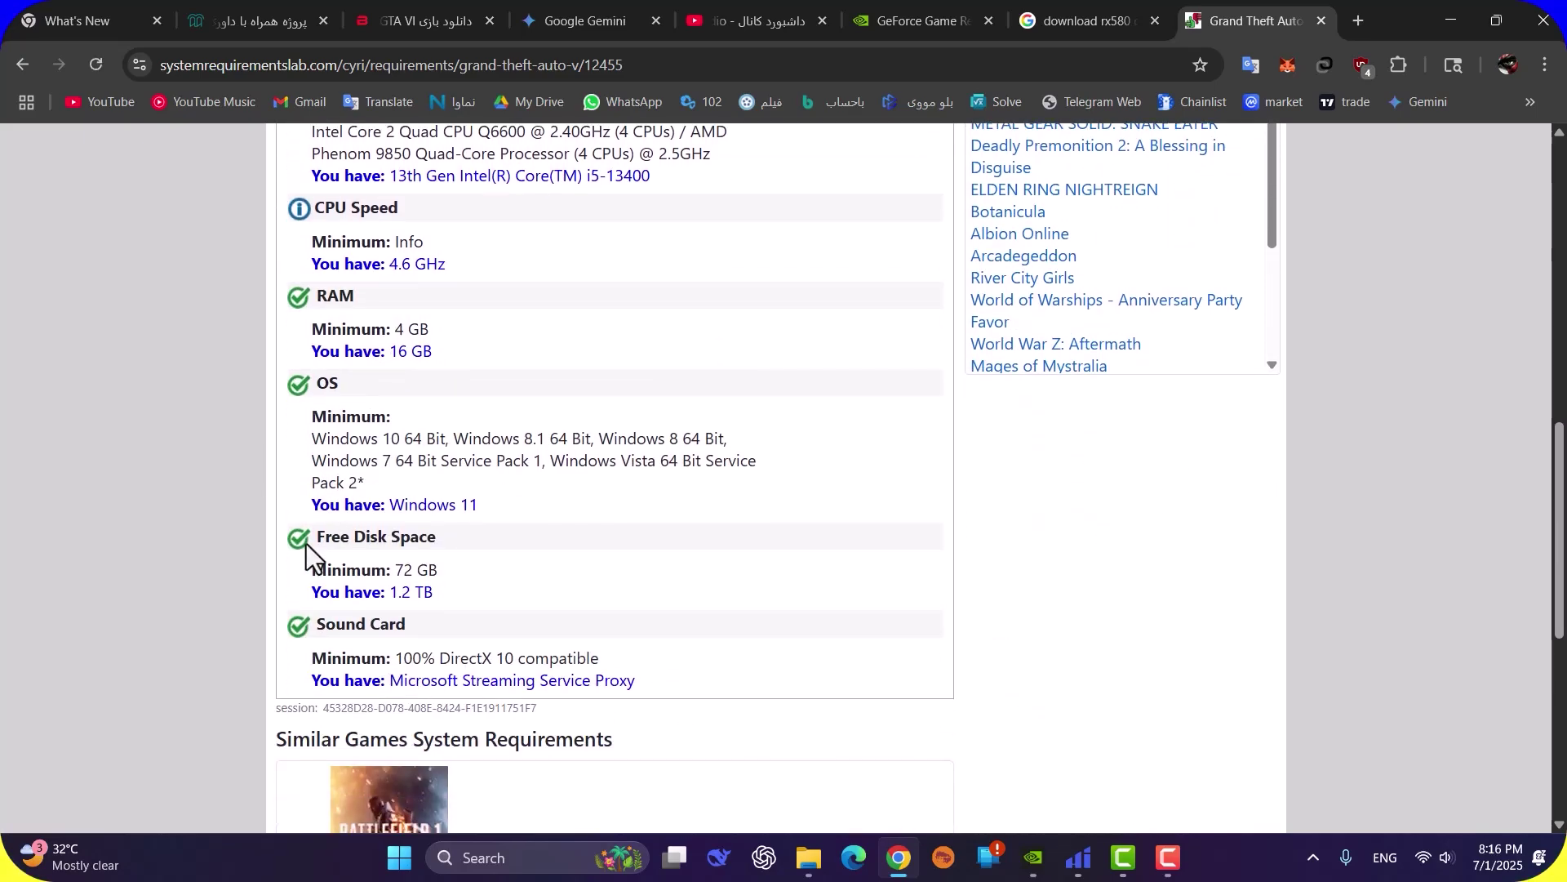
pyautogui.scroll(-1, 368, 553)
pyautogui.scroll(4, 384, 483)
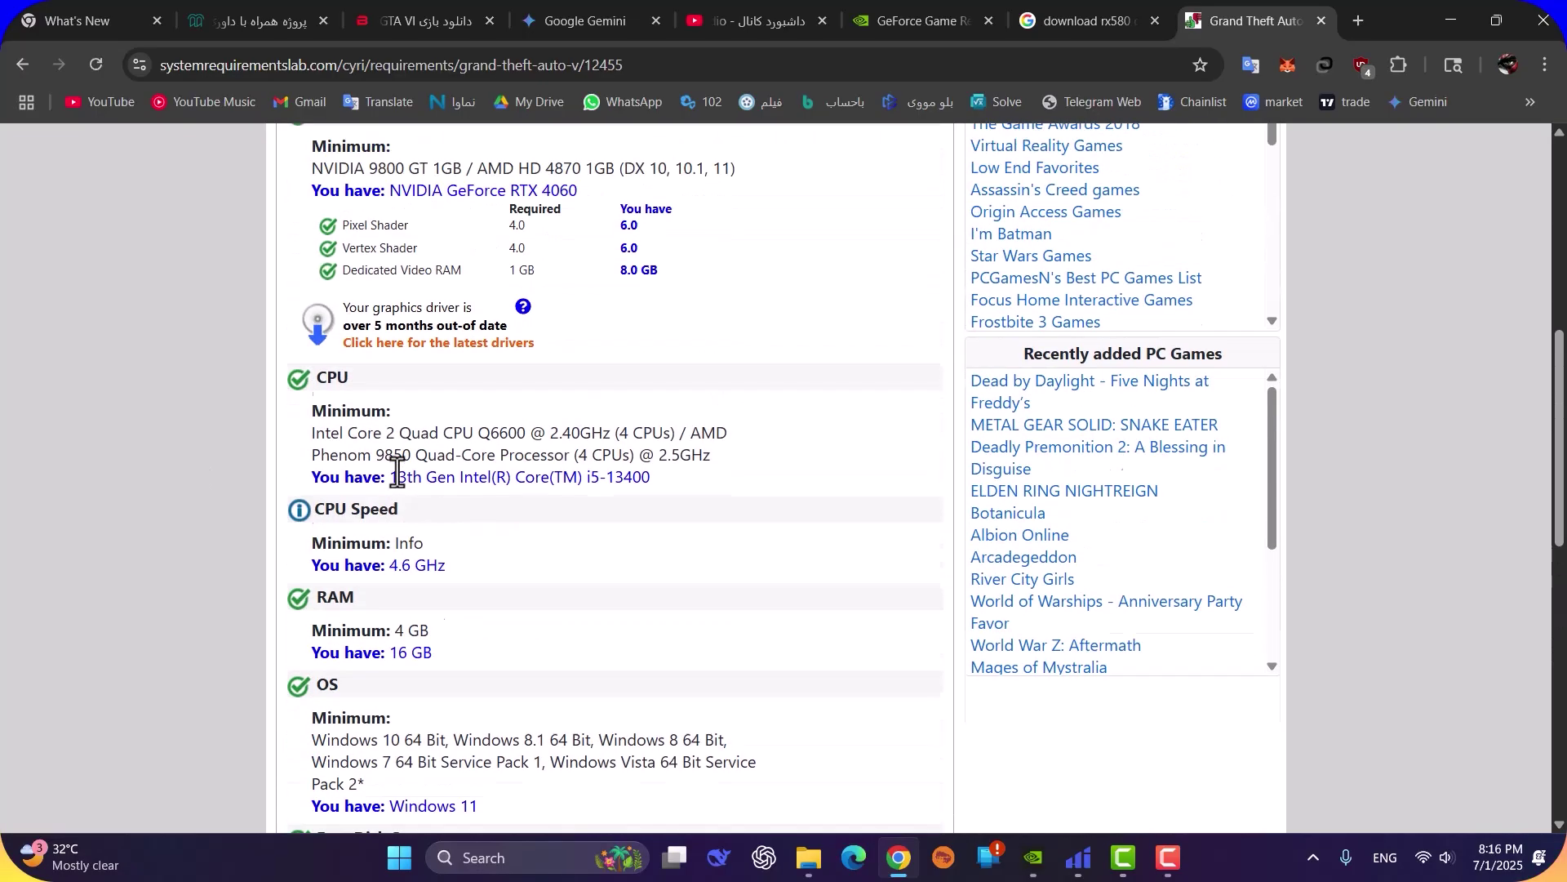
pyautogui.scroll(1, 398, 471)
pyautogui.scroll(3, 482, 466)
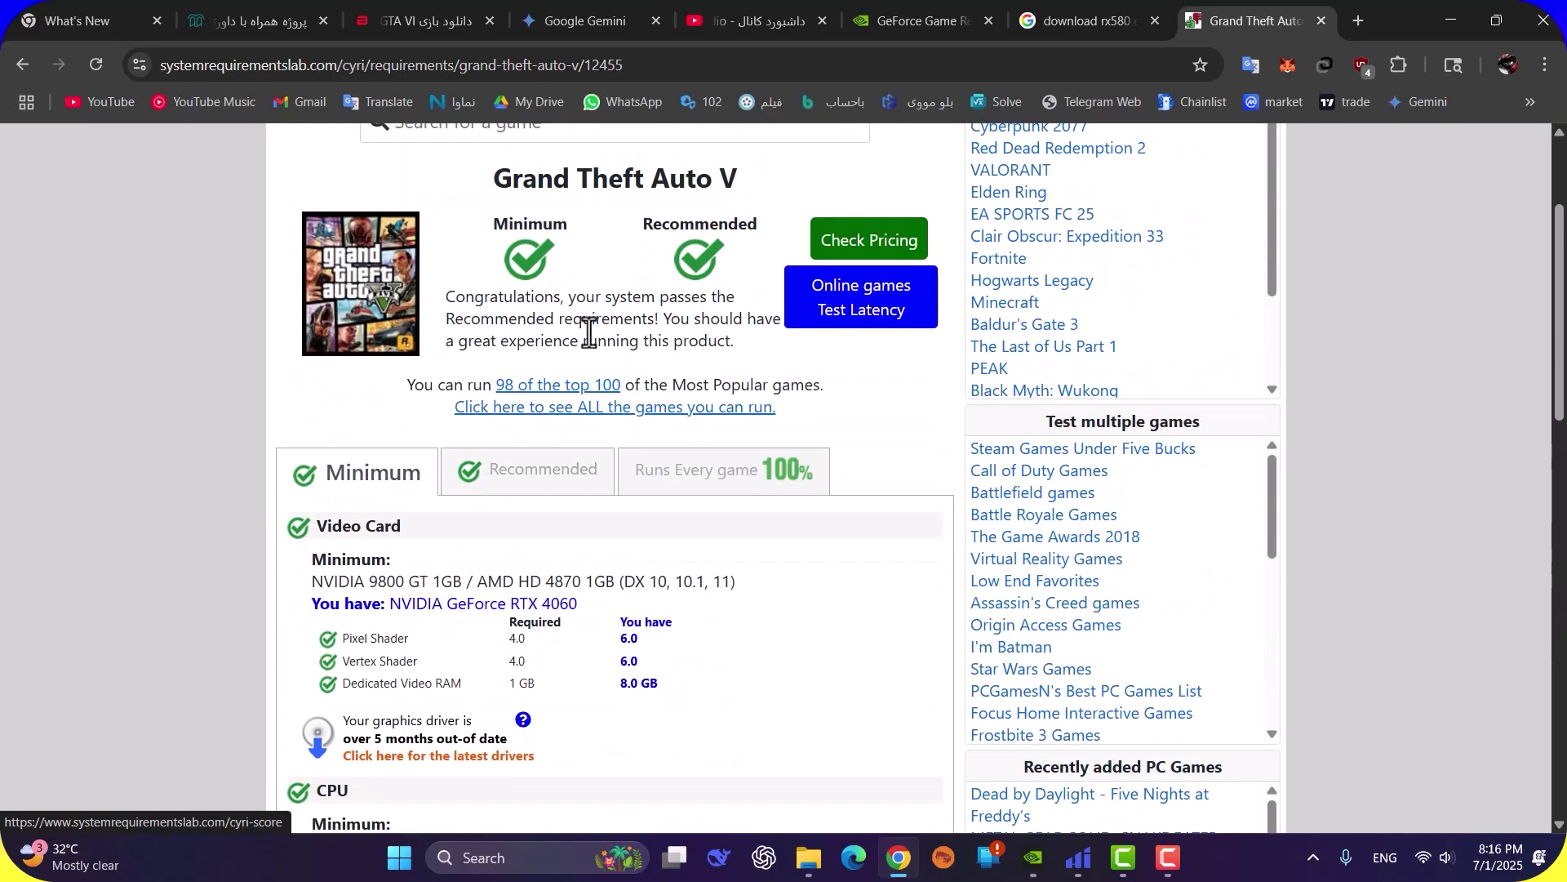
pyautogui.click(535, 489)
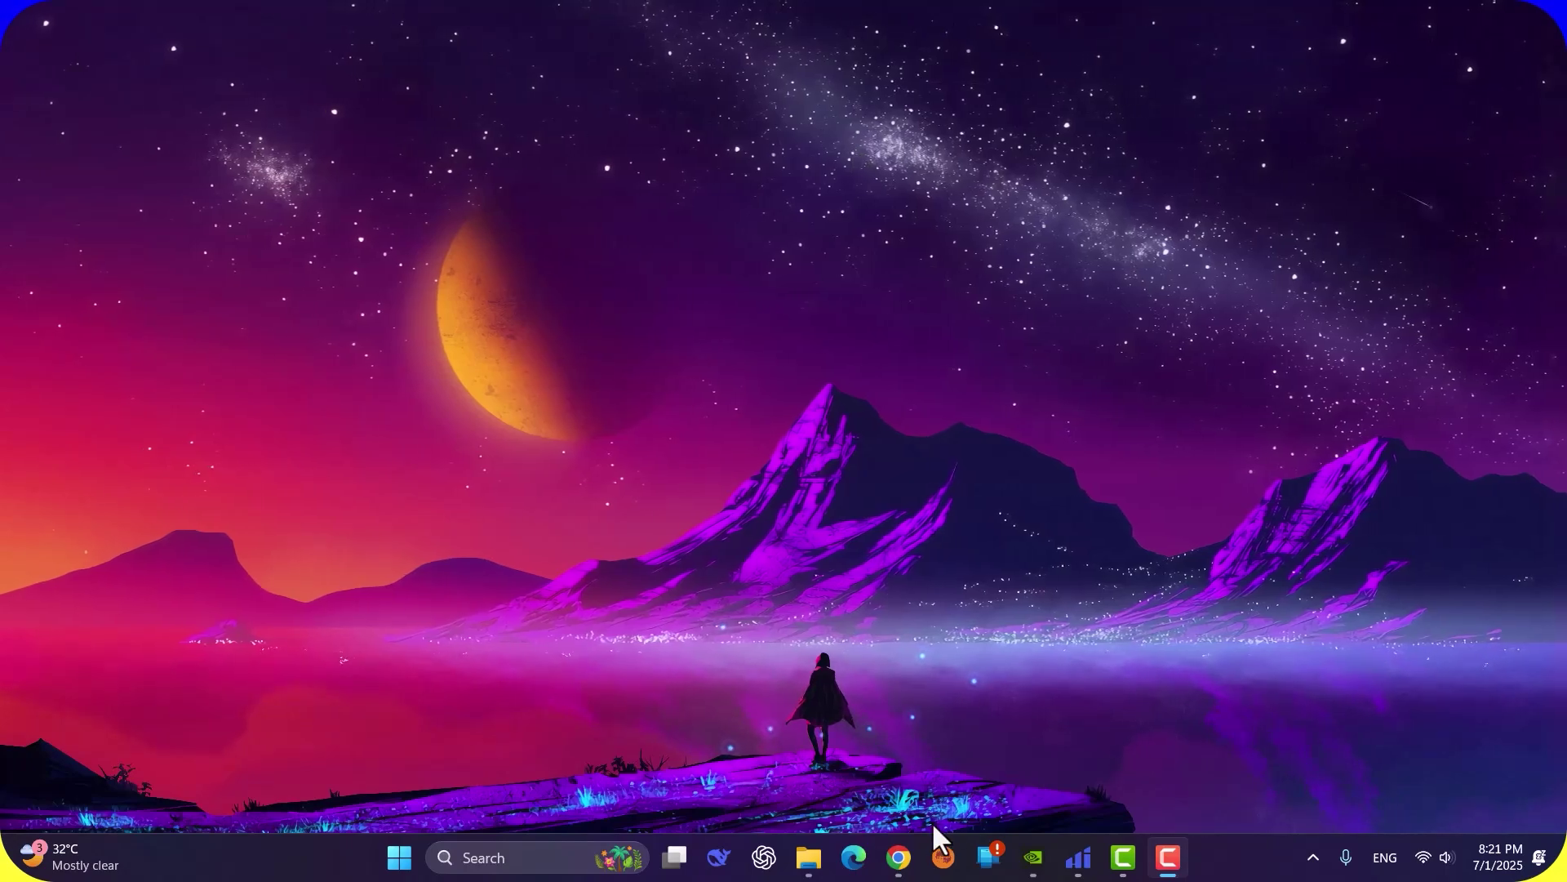
# Step: Return to Chrome, request the English DirectX End-User Runtime Web Installer from Microsoft's download page, and cancel the download dialog
pyautogui.click(899, 857)
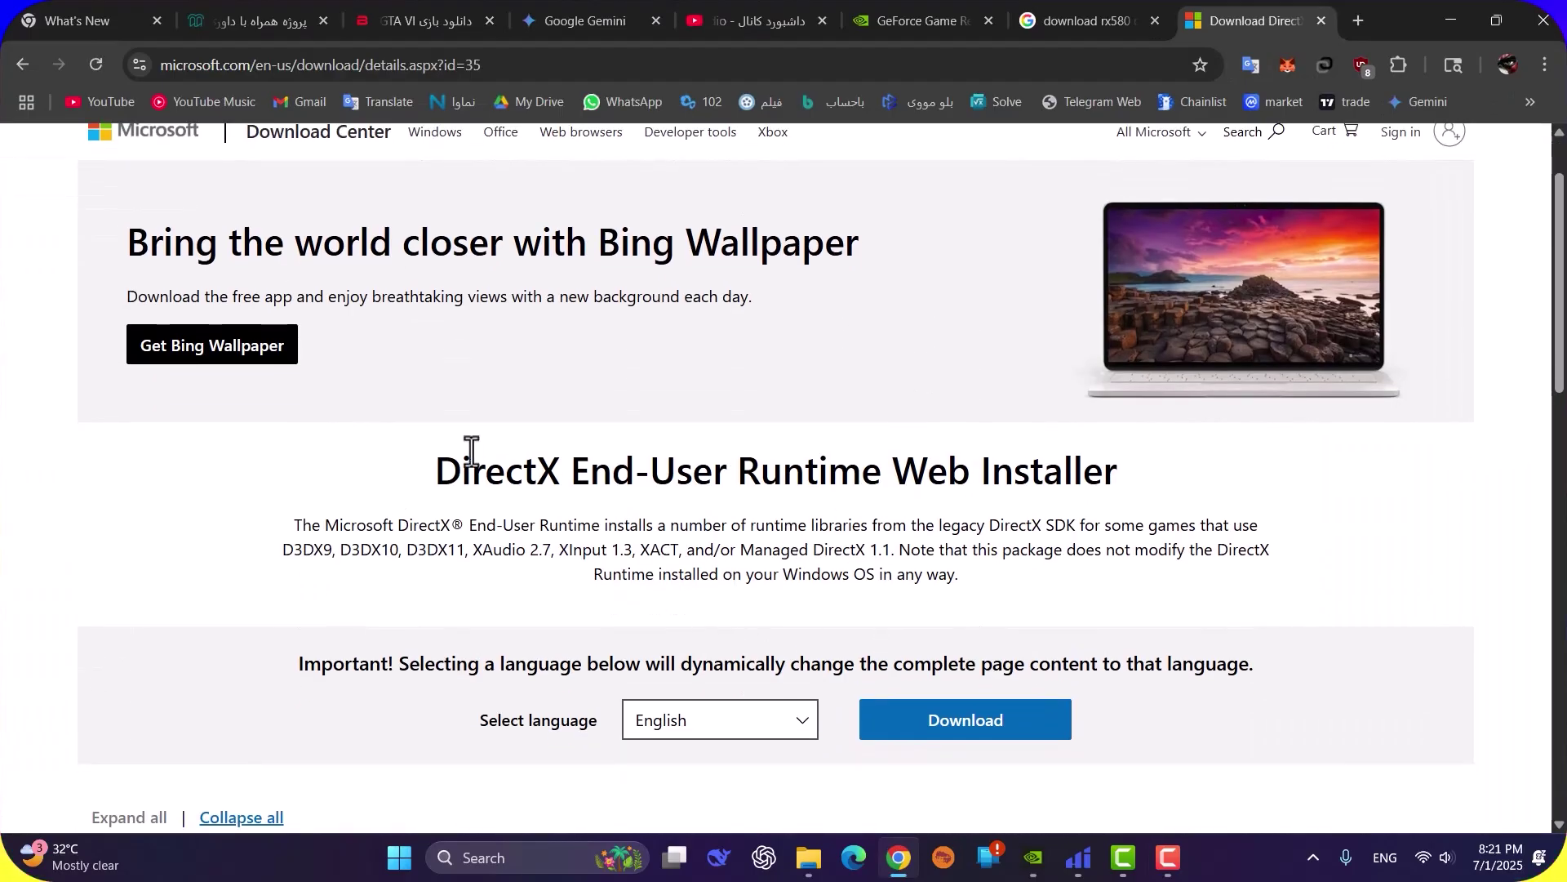
pyautogui.scroll(-4, 367, 315)
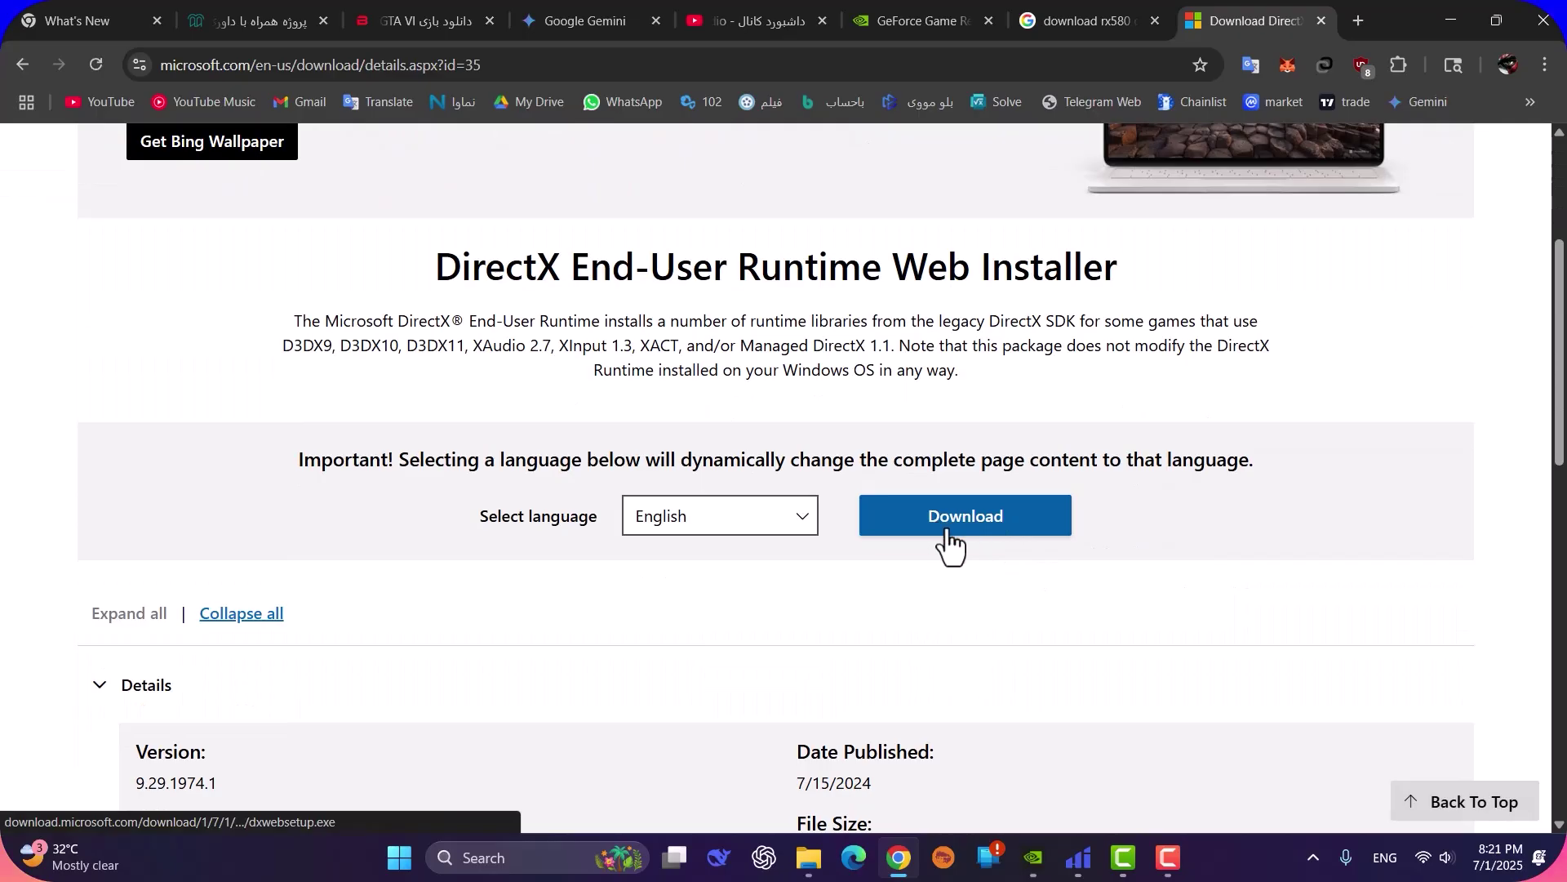
pyautogui.click(959, 516)
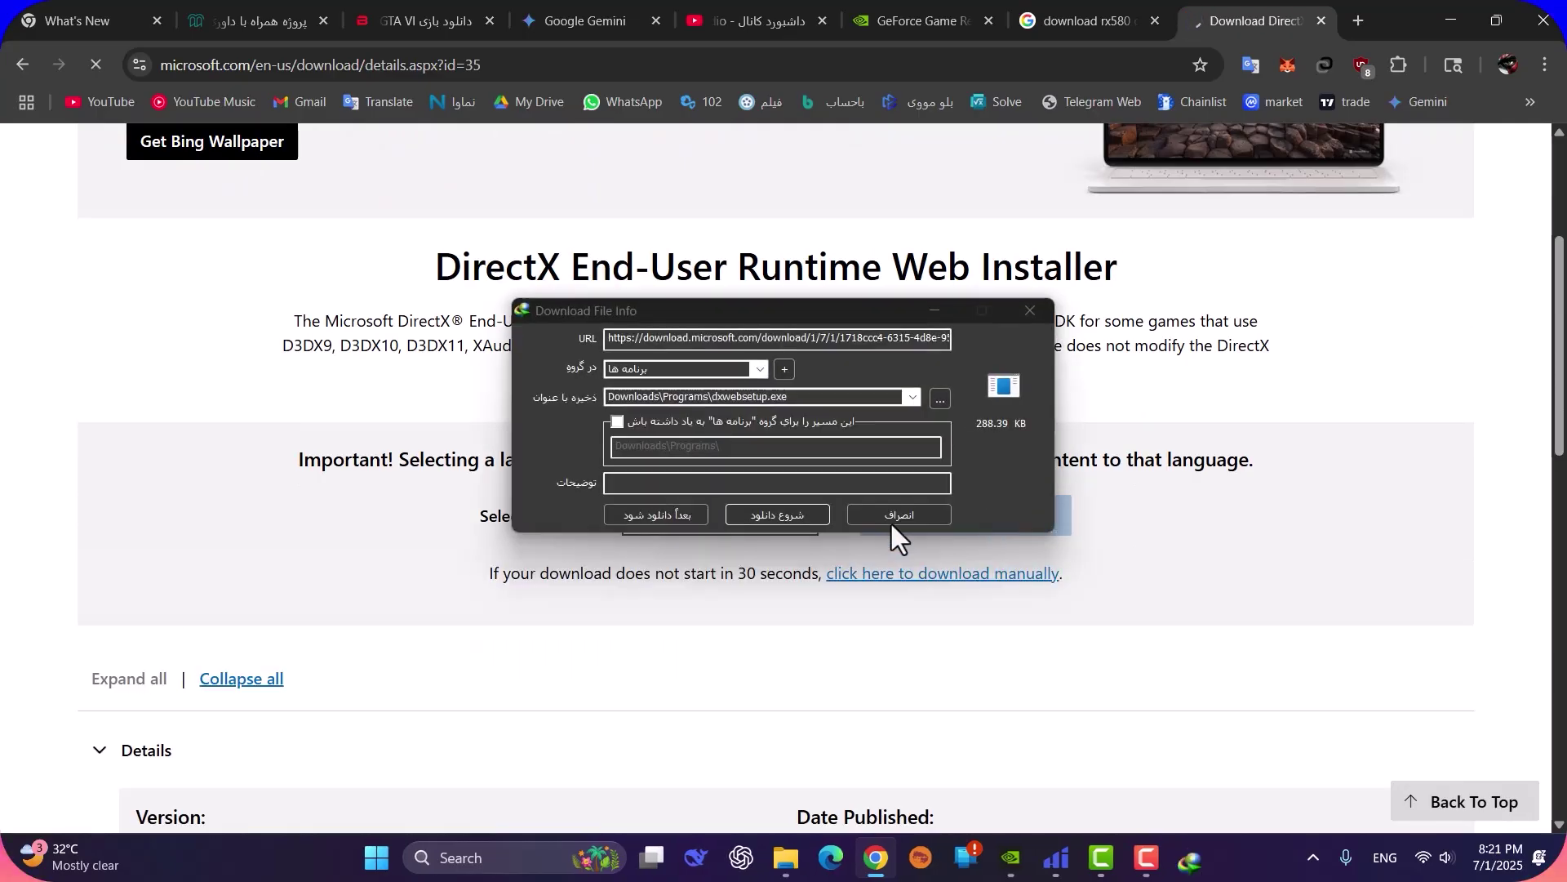
pyautogui.click(909, 521)
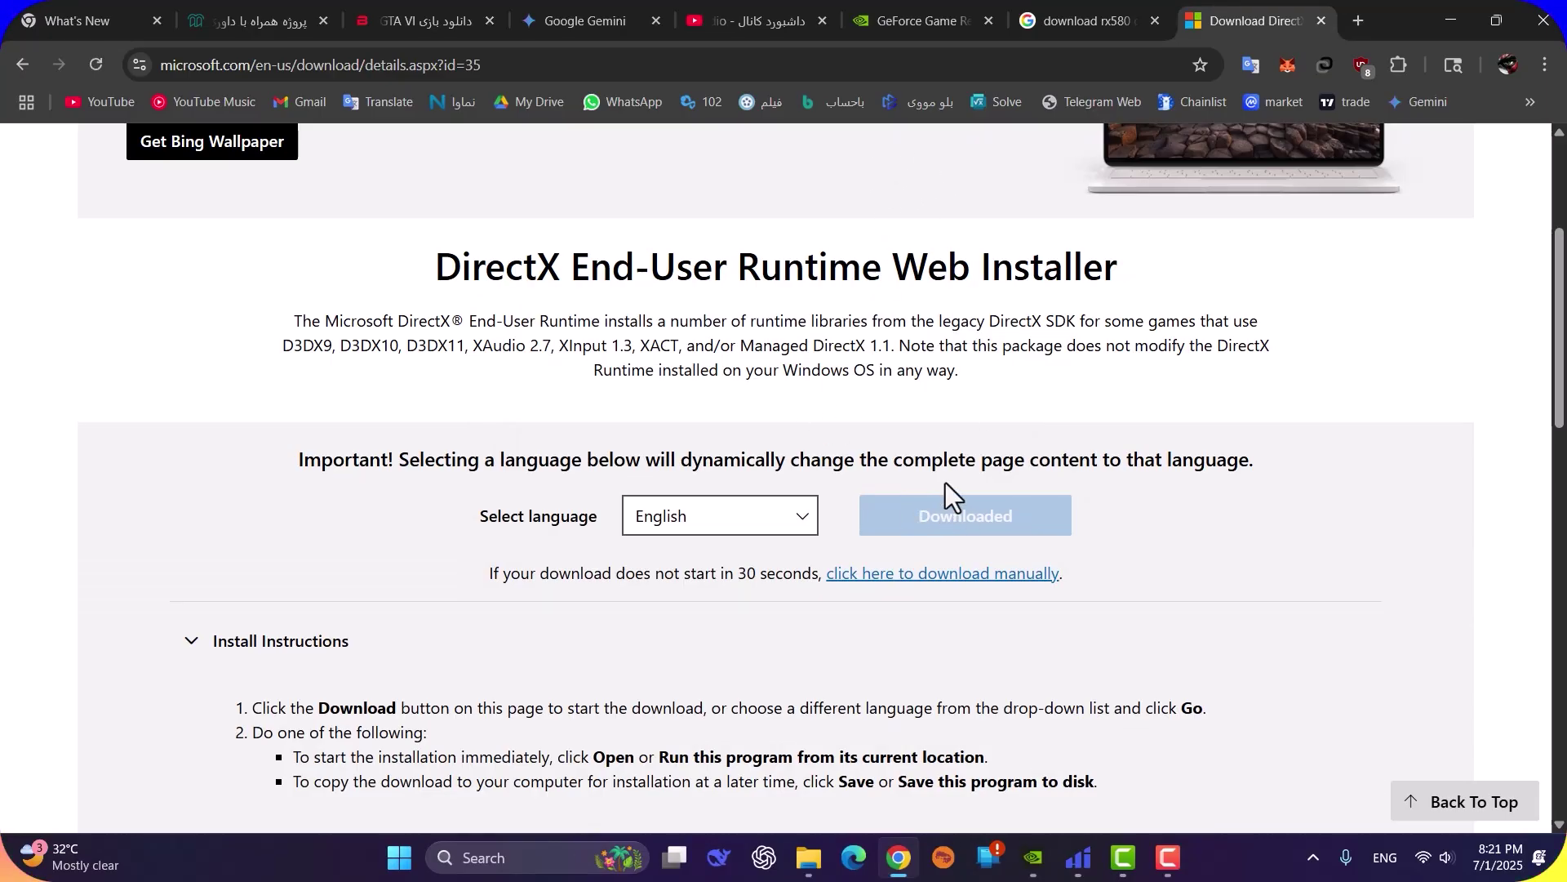
# Step: Switch to File Explorer, run setup.exe from the Baulders gate 3 folder in English, and advance the wizard to component selection
pyautogui.scroll(2, 988, 310)
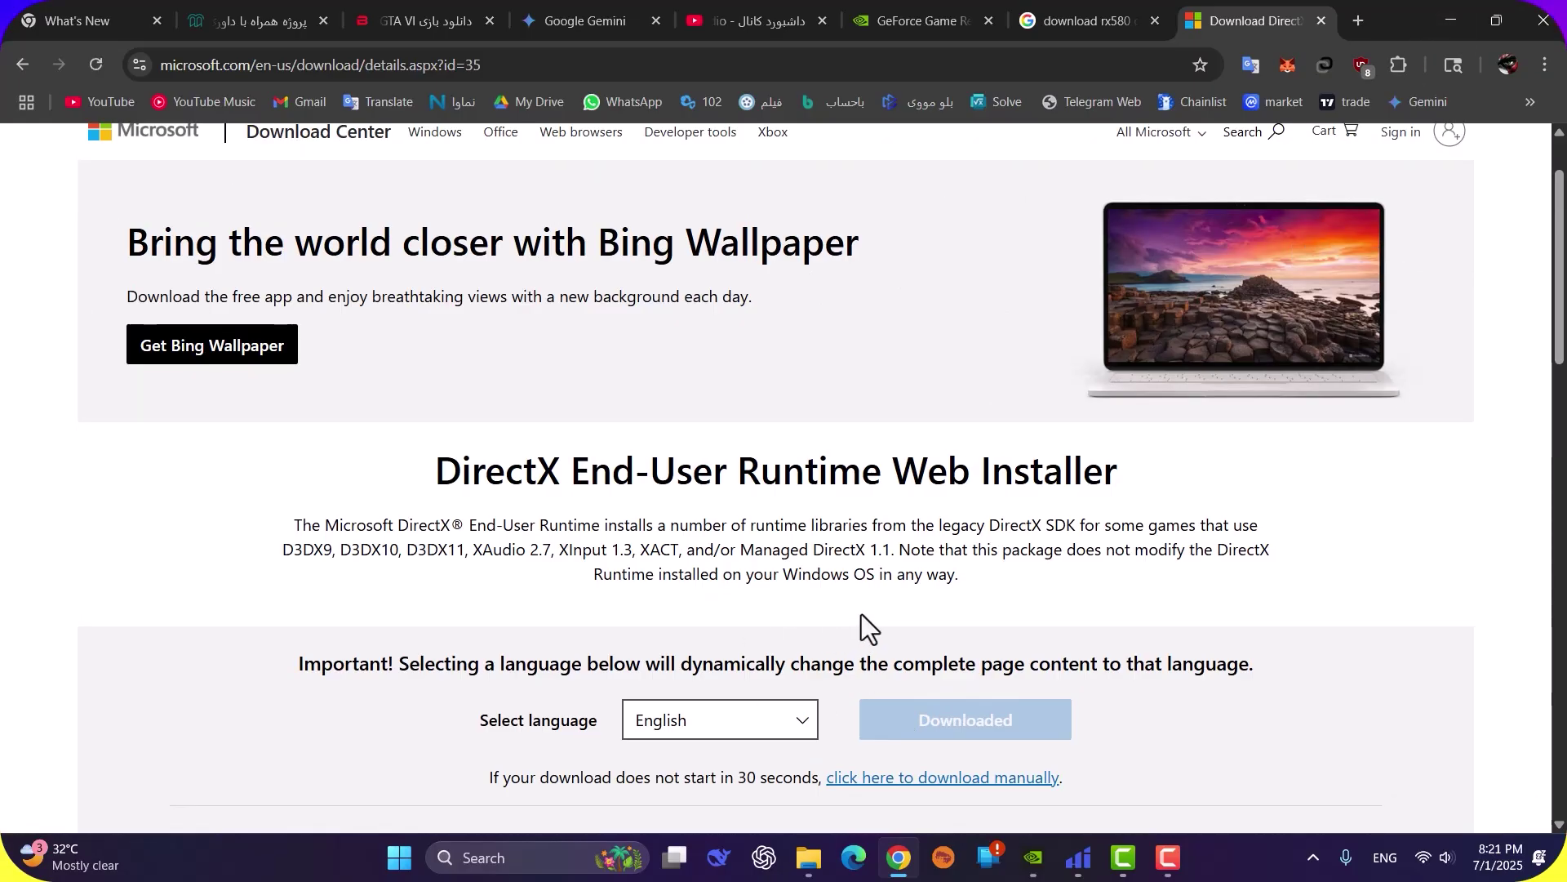
pyautogui.click(802, 857)
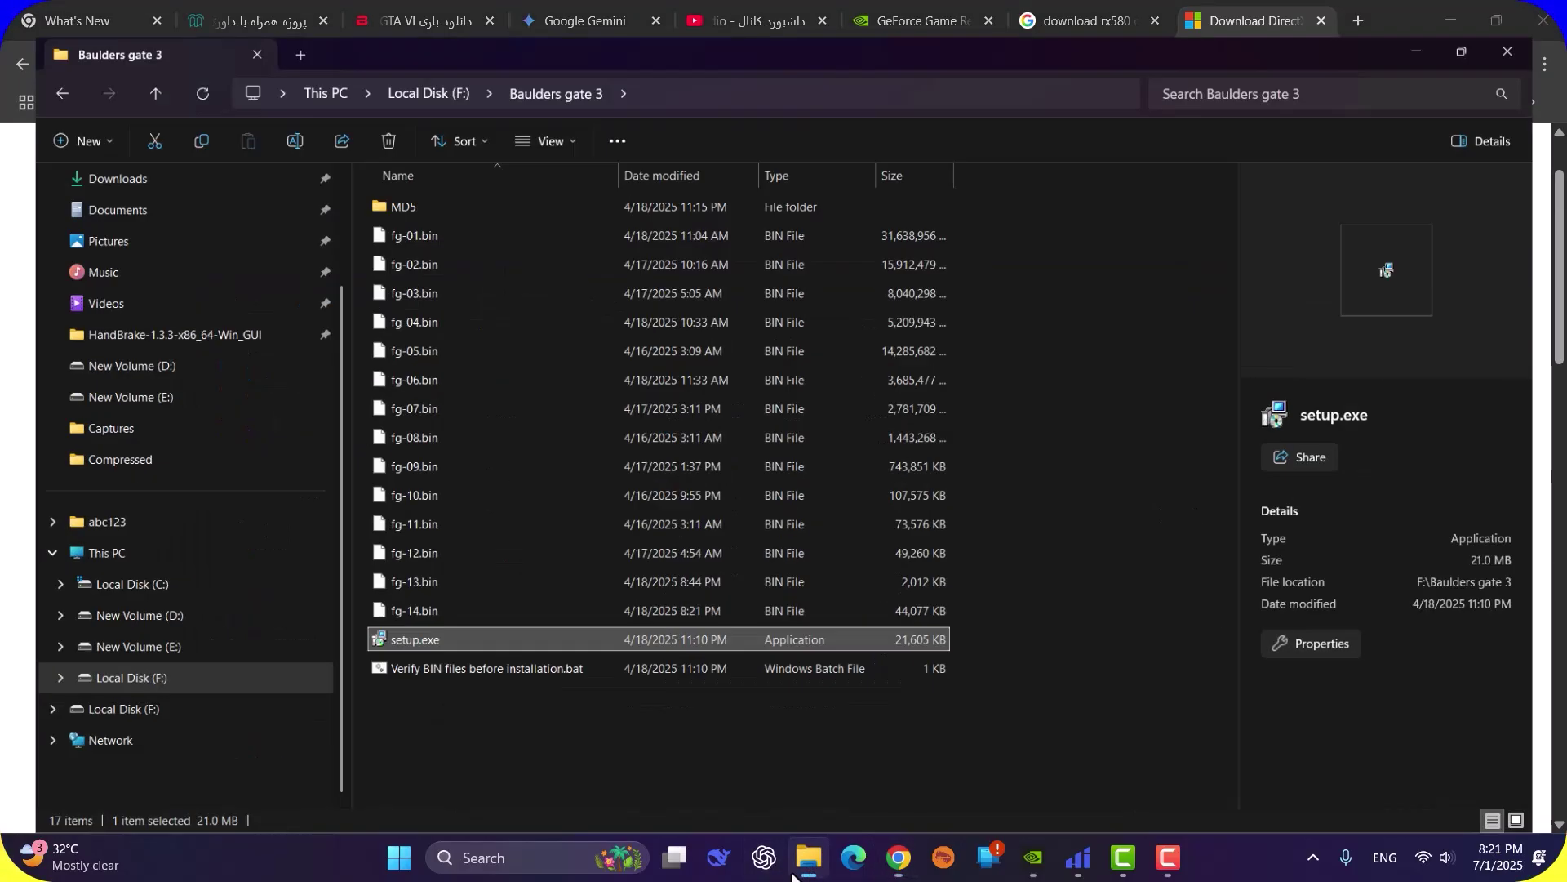
pyautogui.click(523, 727)
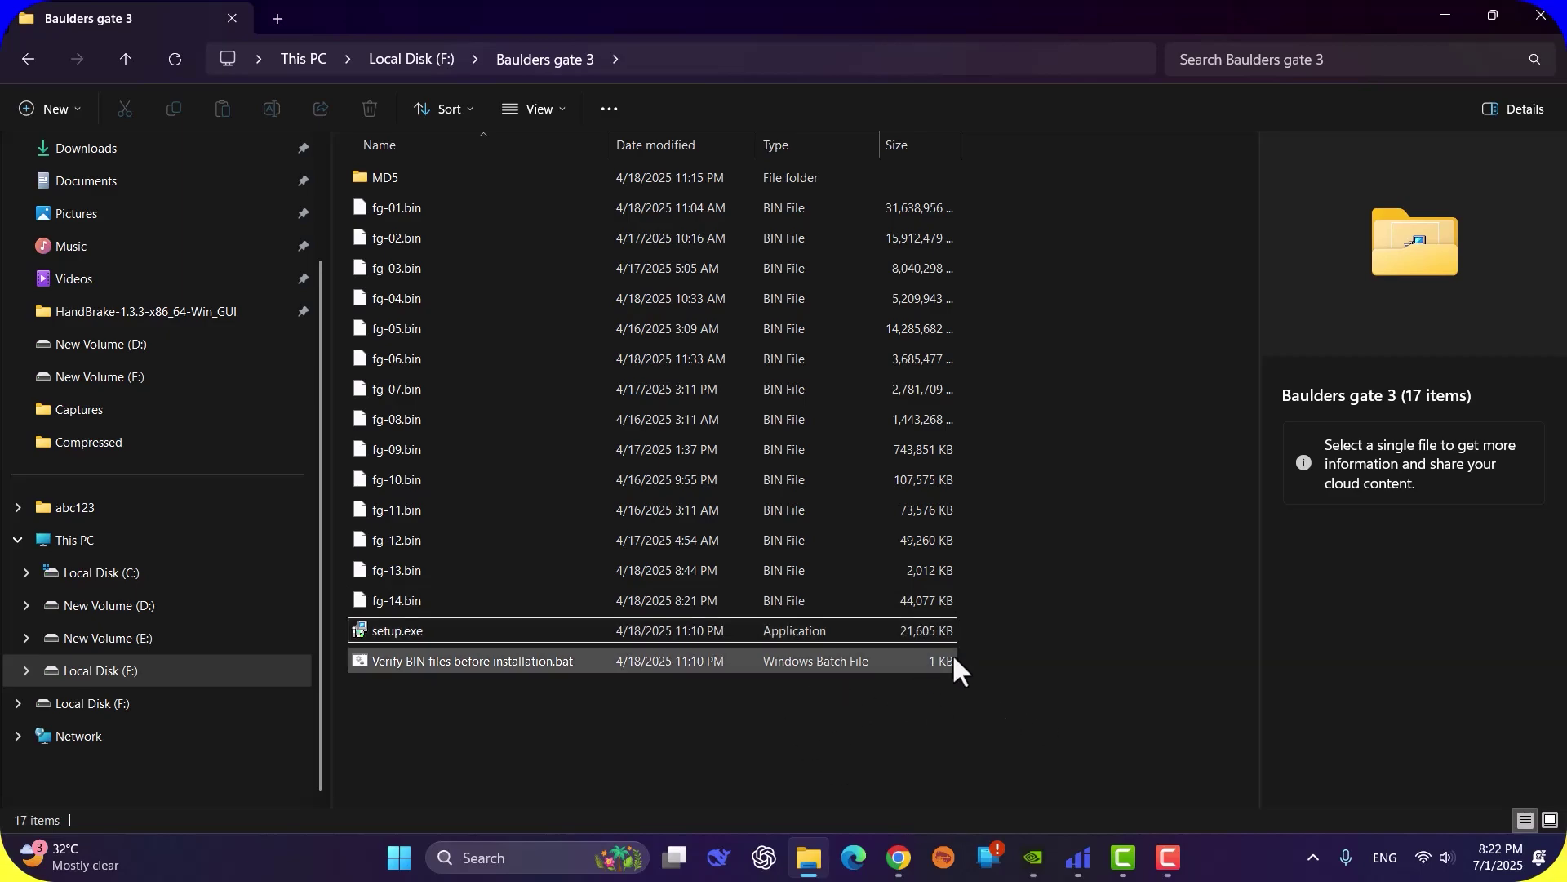
pyautogui.doubleClick(913, 626)
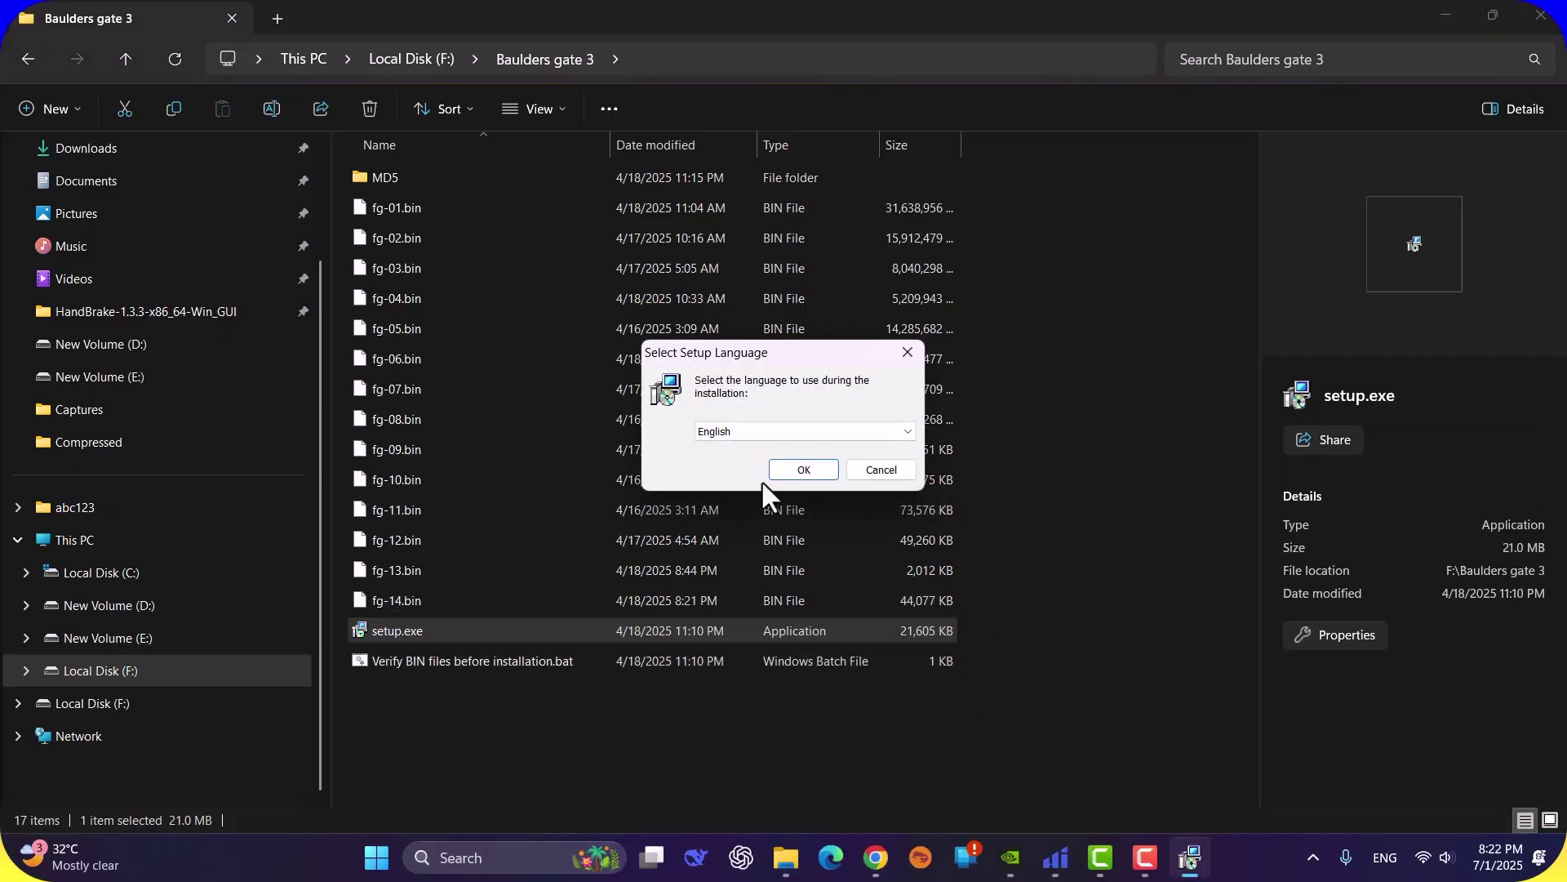
pyautogui.click(800, 469)
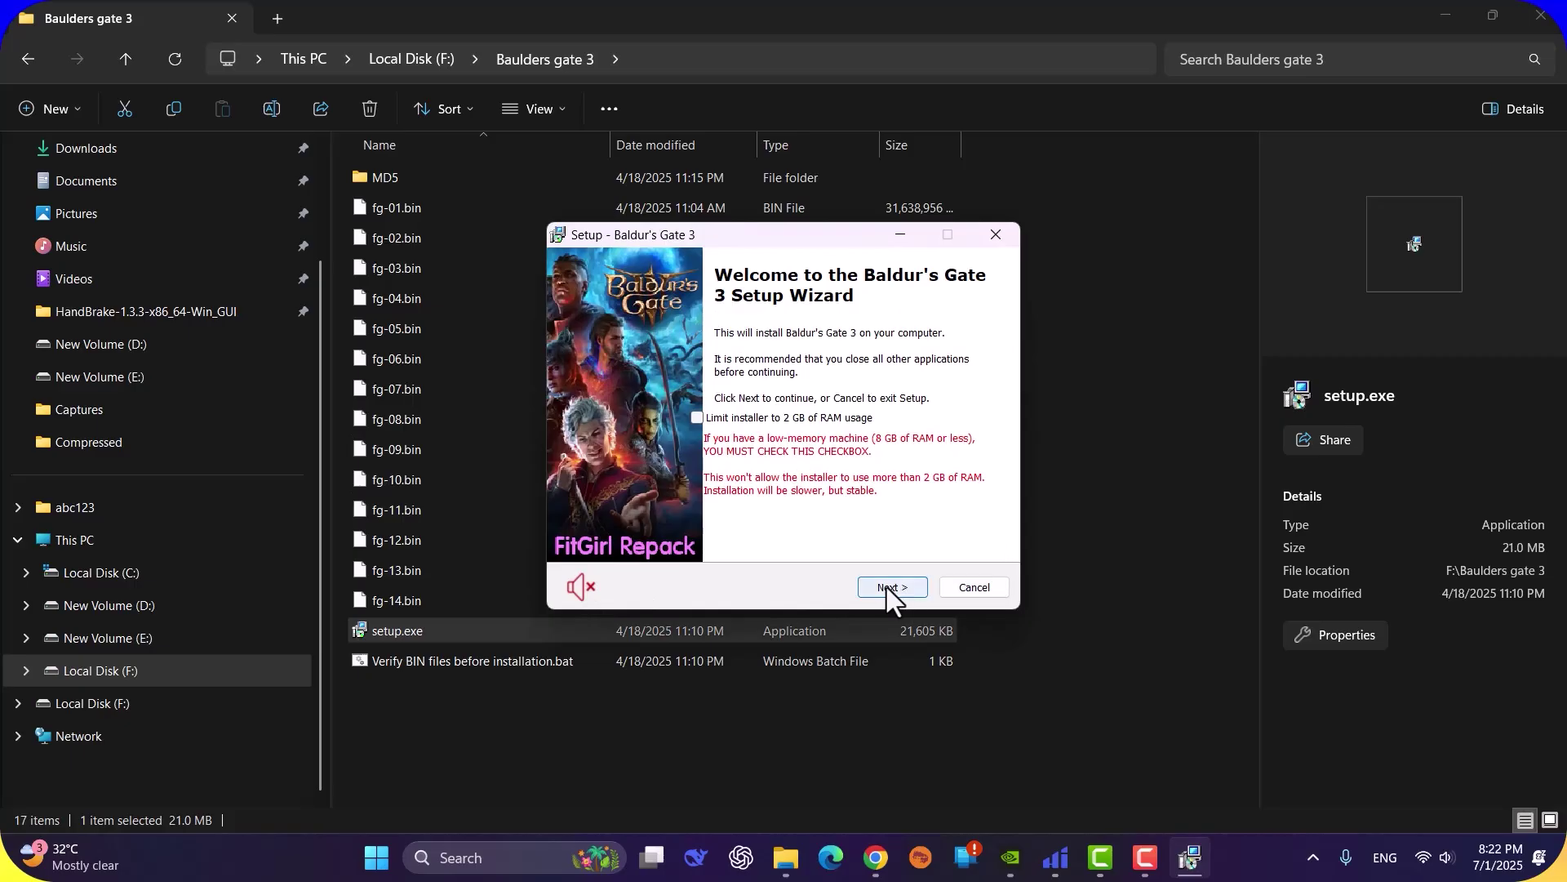
pyautogui.click(887, 586)
pyautogui.click(901, 591)
pyautogui.click(892, 586)
pyautogui.click(880, 513)
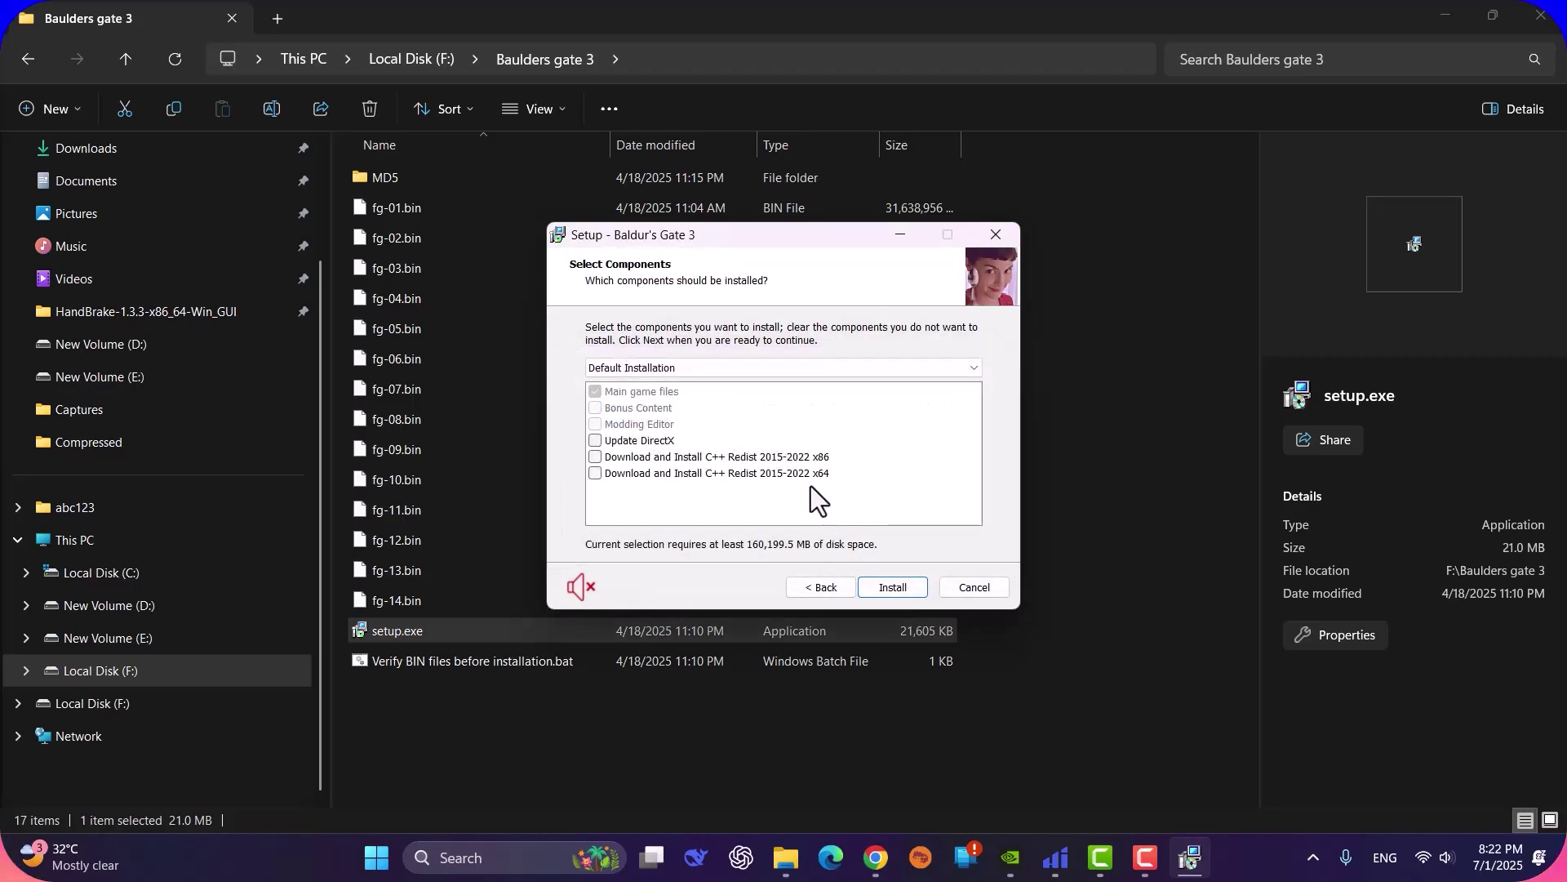
# Step: Try selecting Update DirectX and both C++ Redist 2015-2022 components, clear the selections, and cancel the Baldur's Gate 3 setup
pyautogui.click(624, 442)
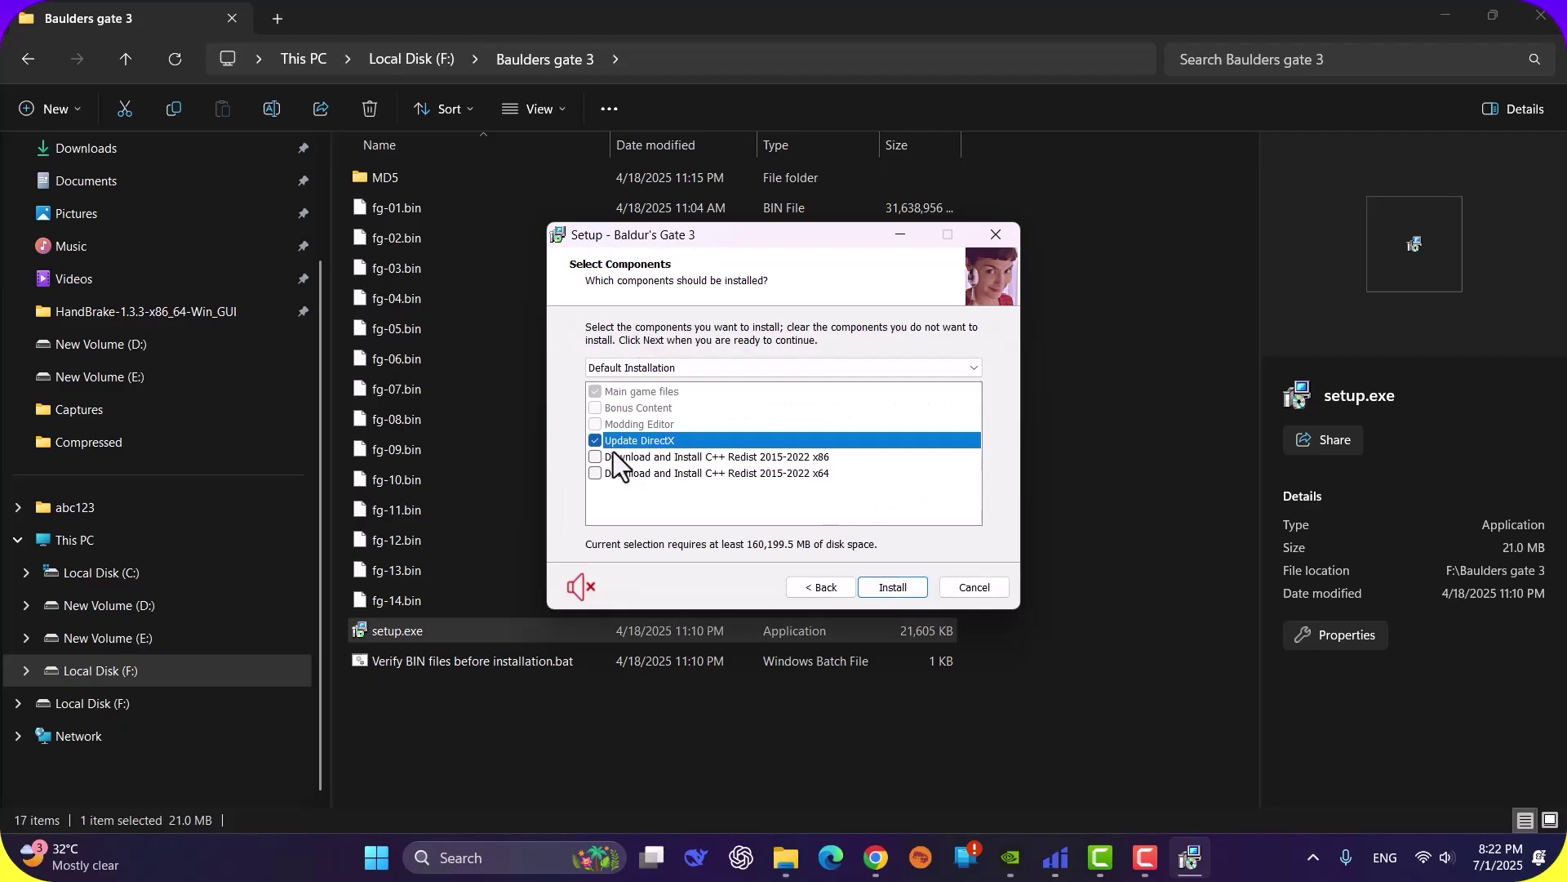
pyautogui.click(629, 462)
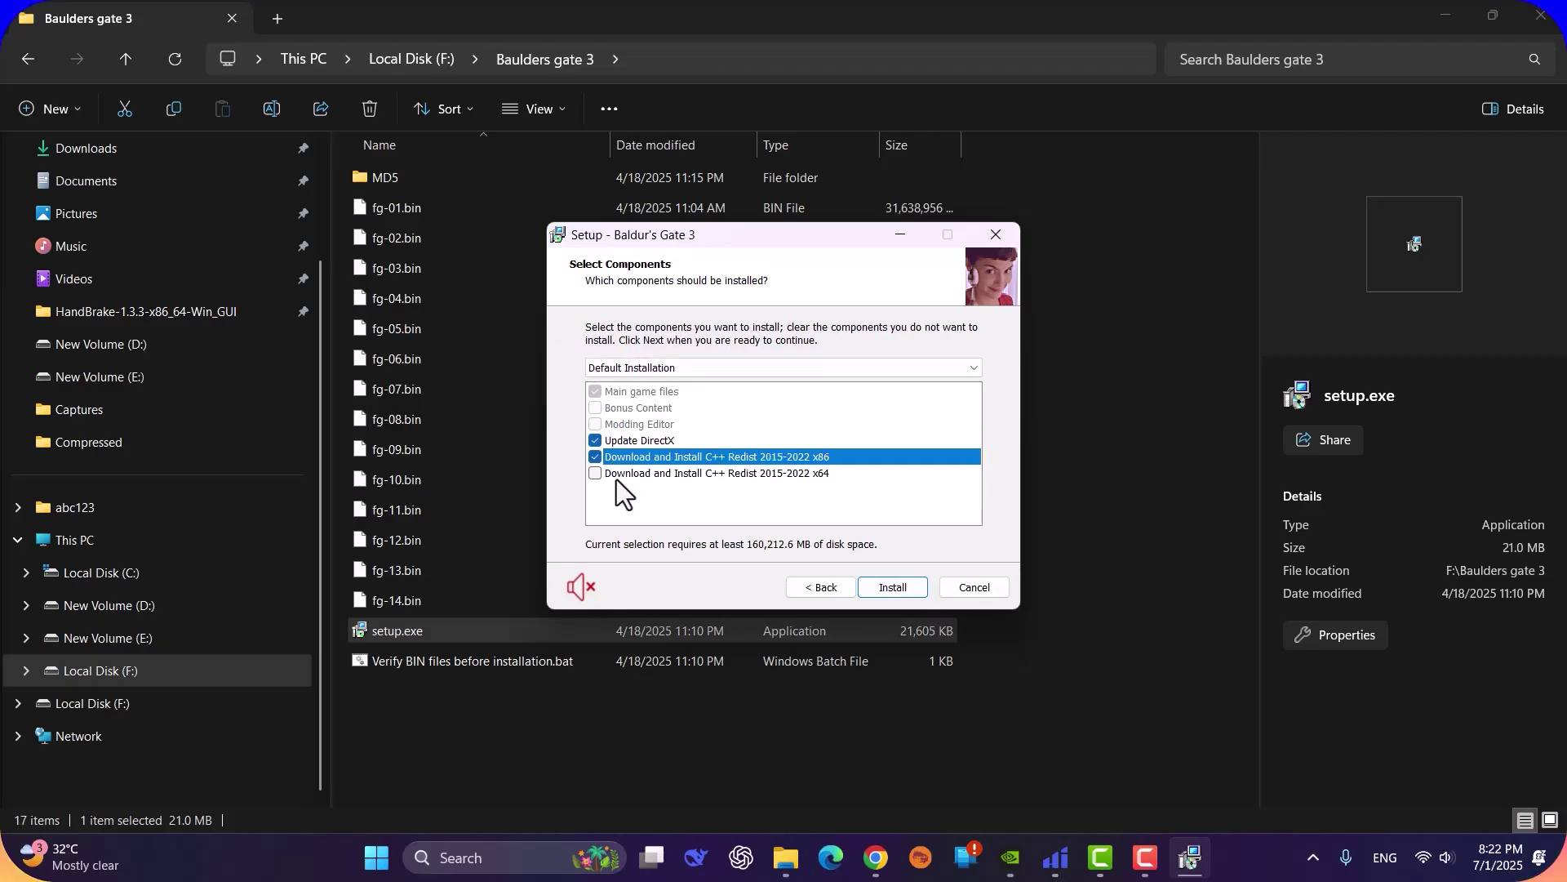
pyautogui.click(614, 477)
pyautogui.click(621, 469)
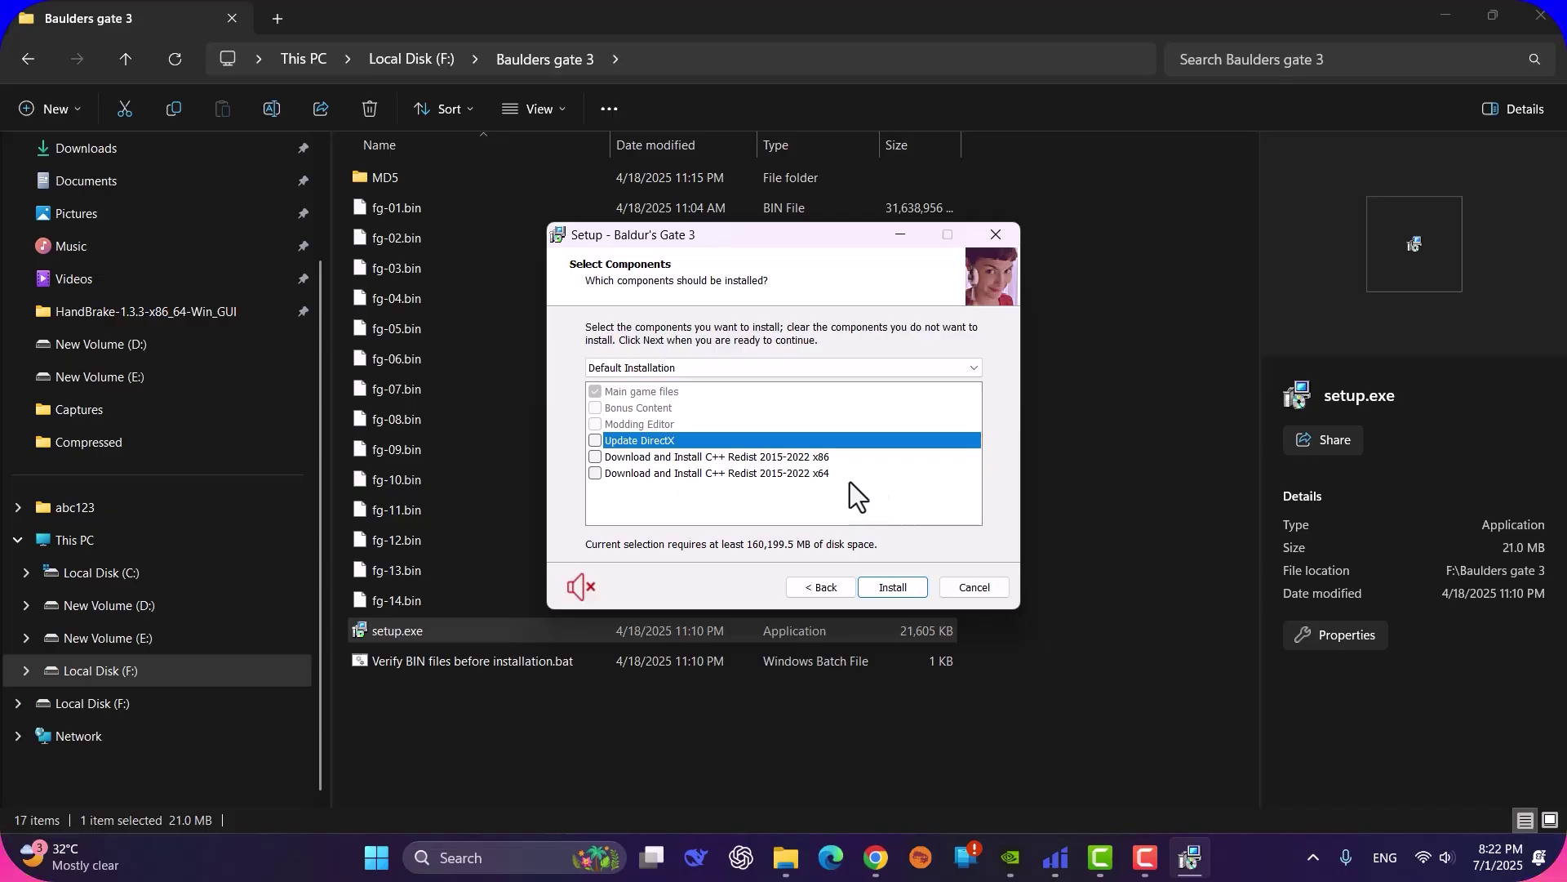
pyautogui.click(974, 586)
pyautogui.click(870, 526)
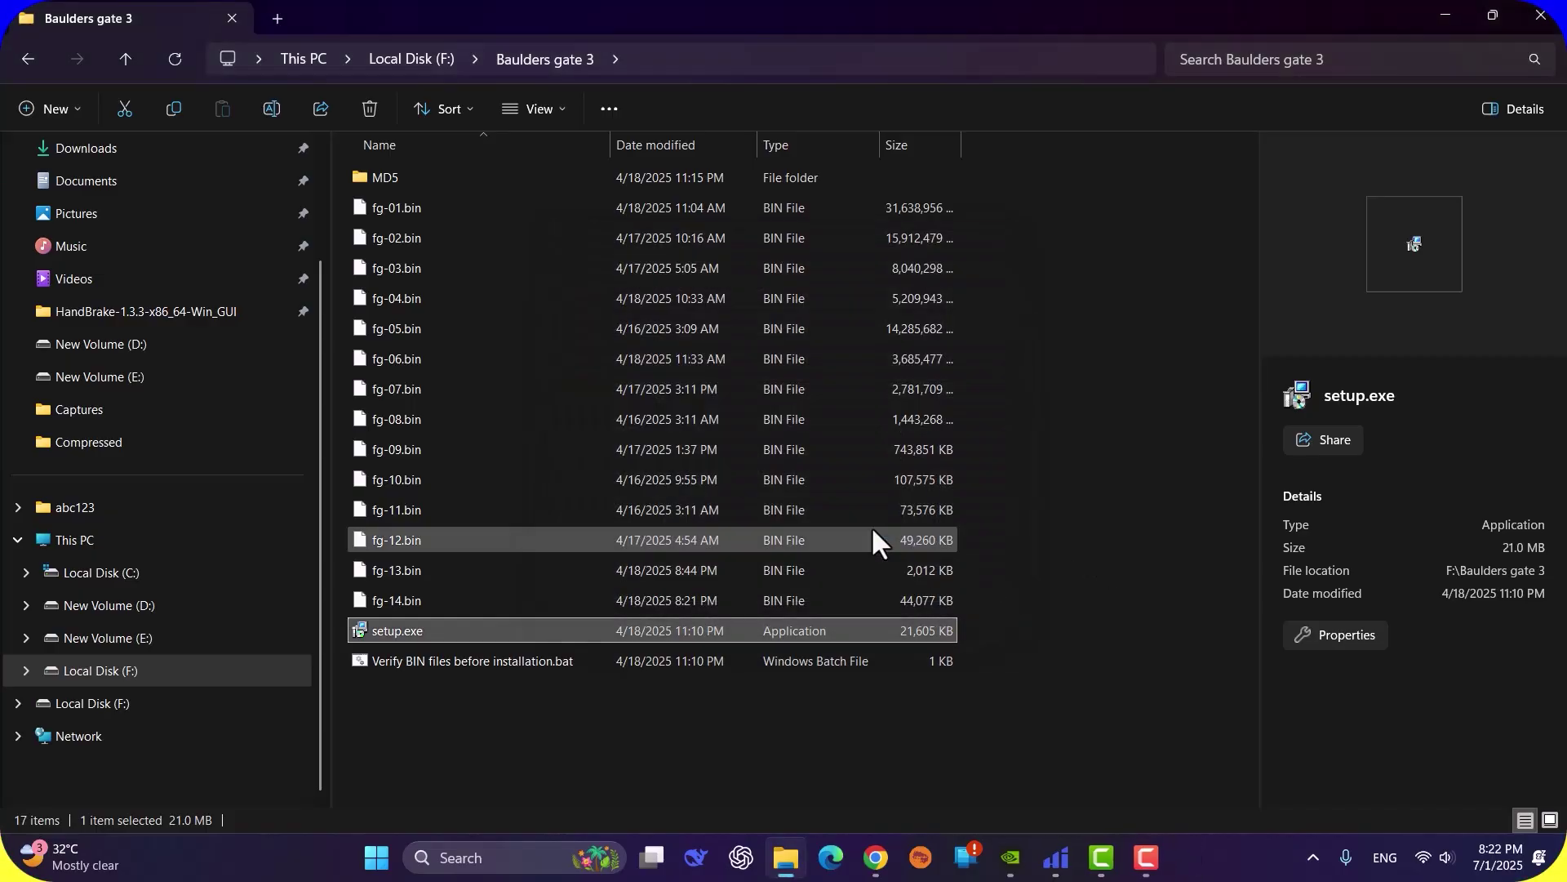
pyautogui.click(1113, 513)
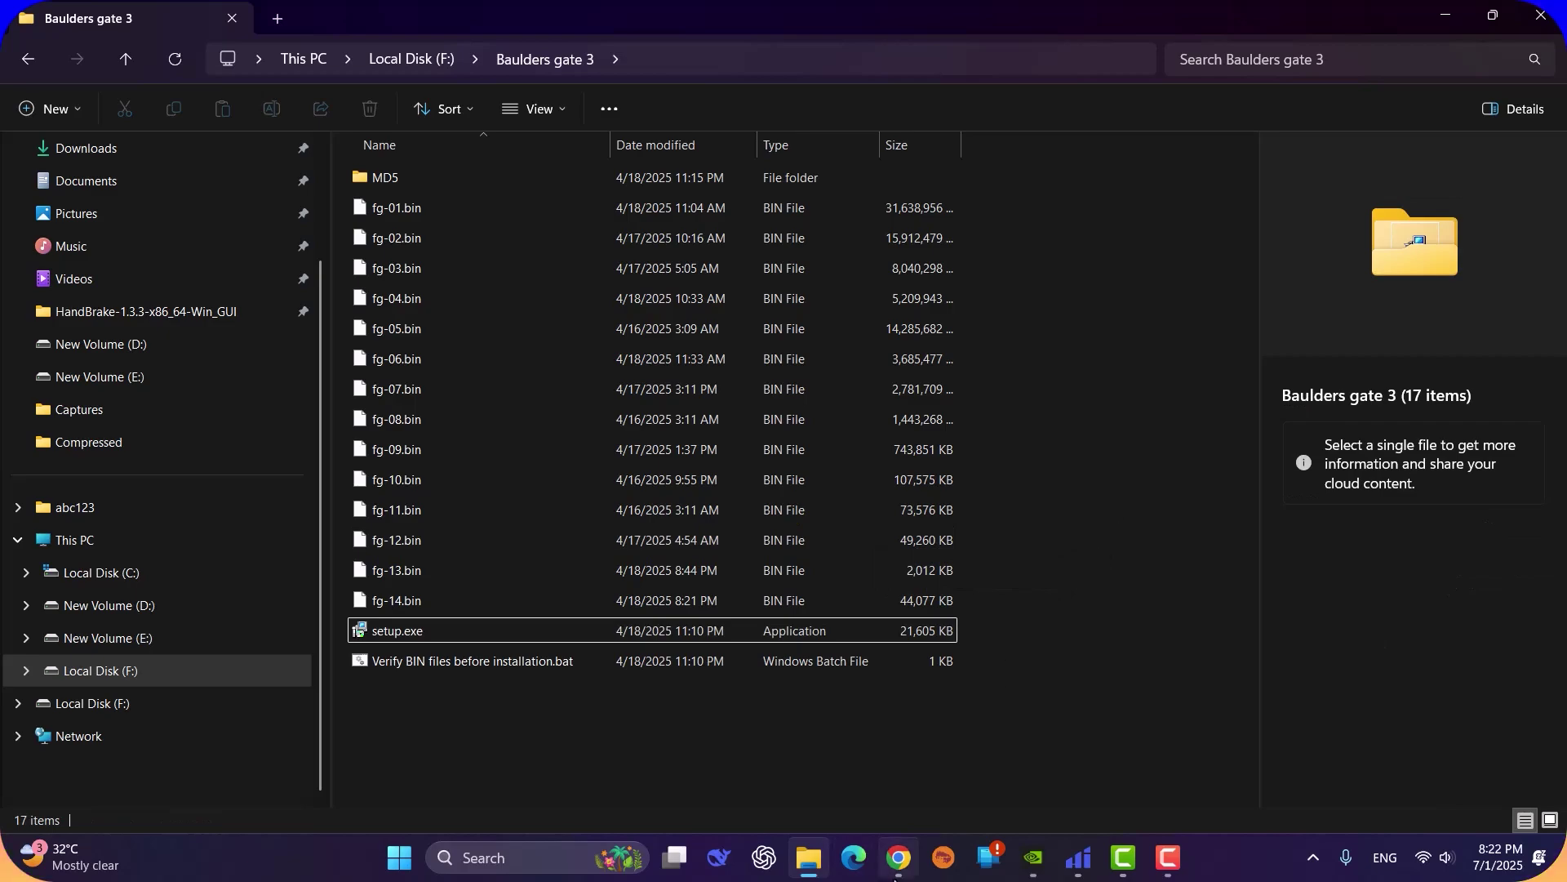
# Step: Switch to Chrome and examine the Visual C++ Redistributable Runtime All-in-One title on its Uptodown page
pyautogui.click(899, 857)
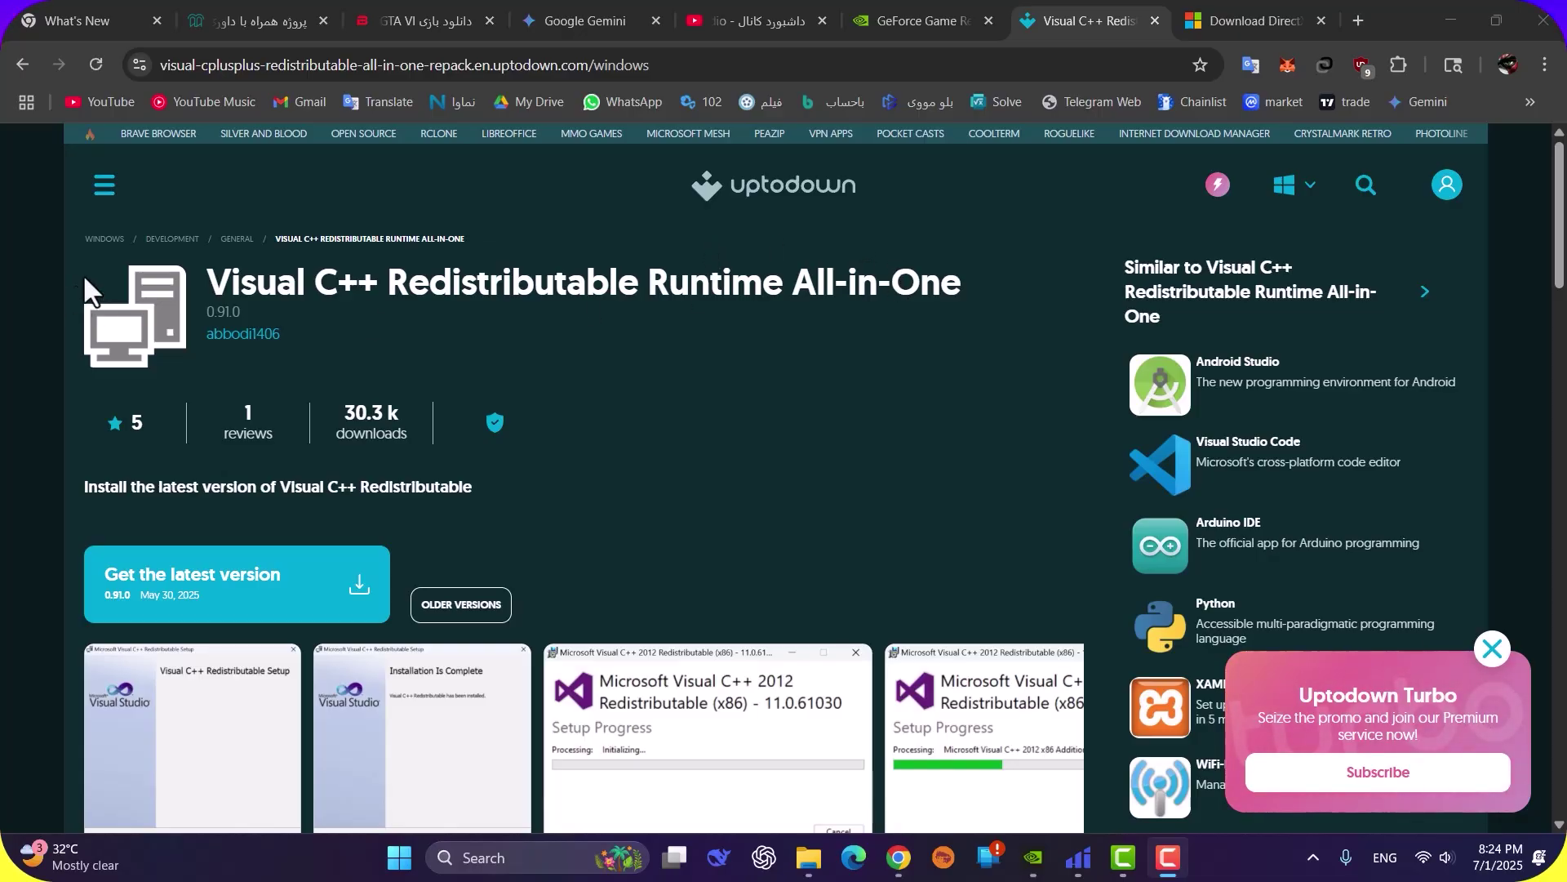
pyautogui.click(221, 273)
pyautogui.moveTo(205, 286); pyautogui.dragTo(384, 279)
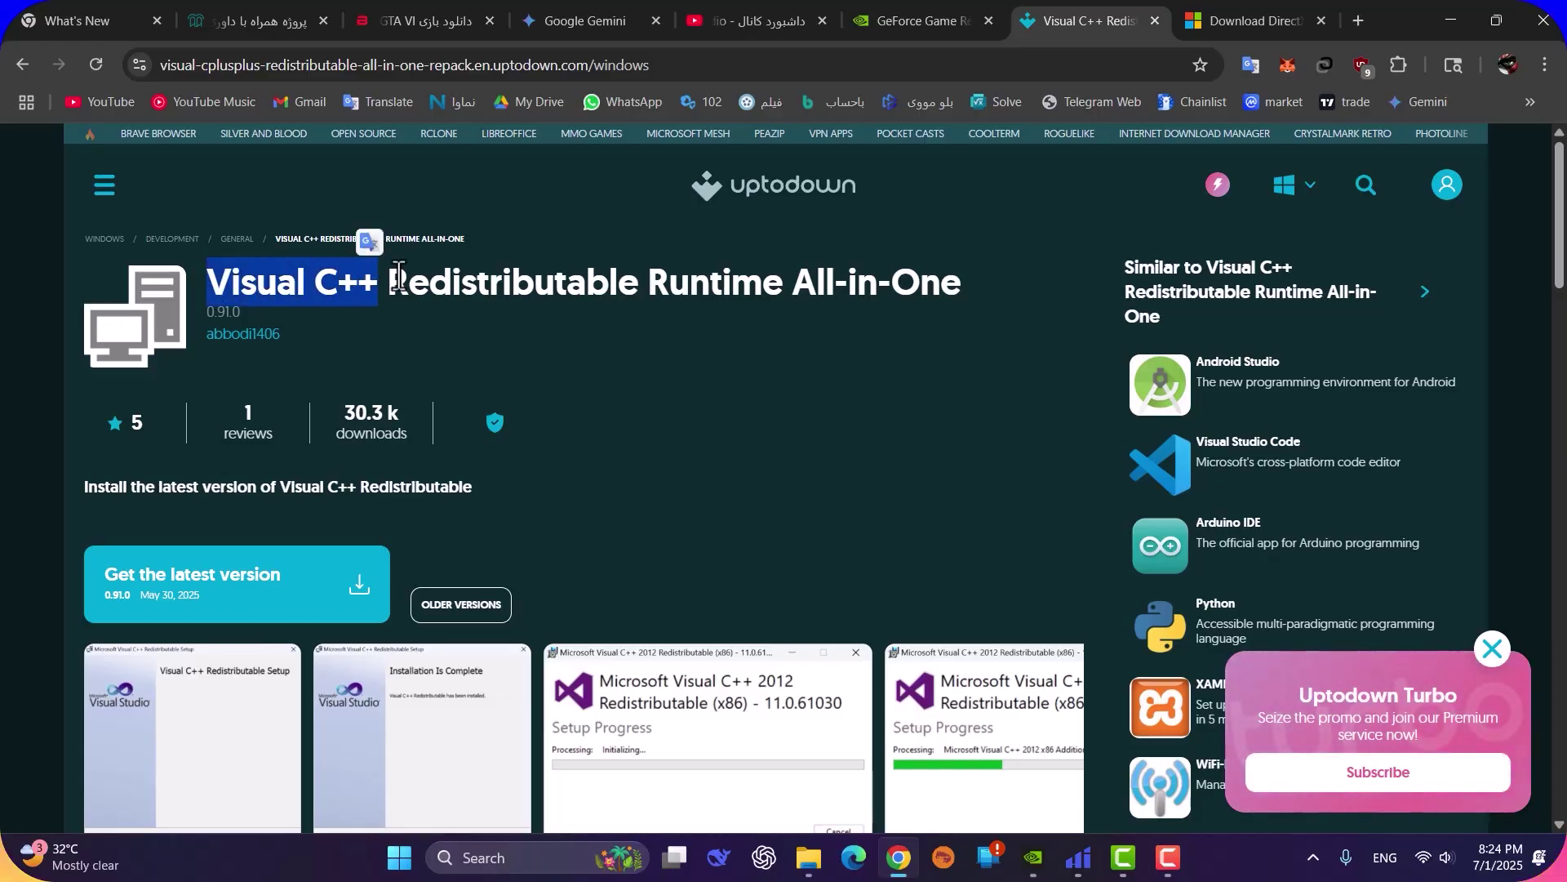
pyautogui.click(658, 400)
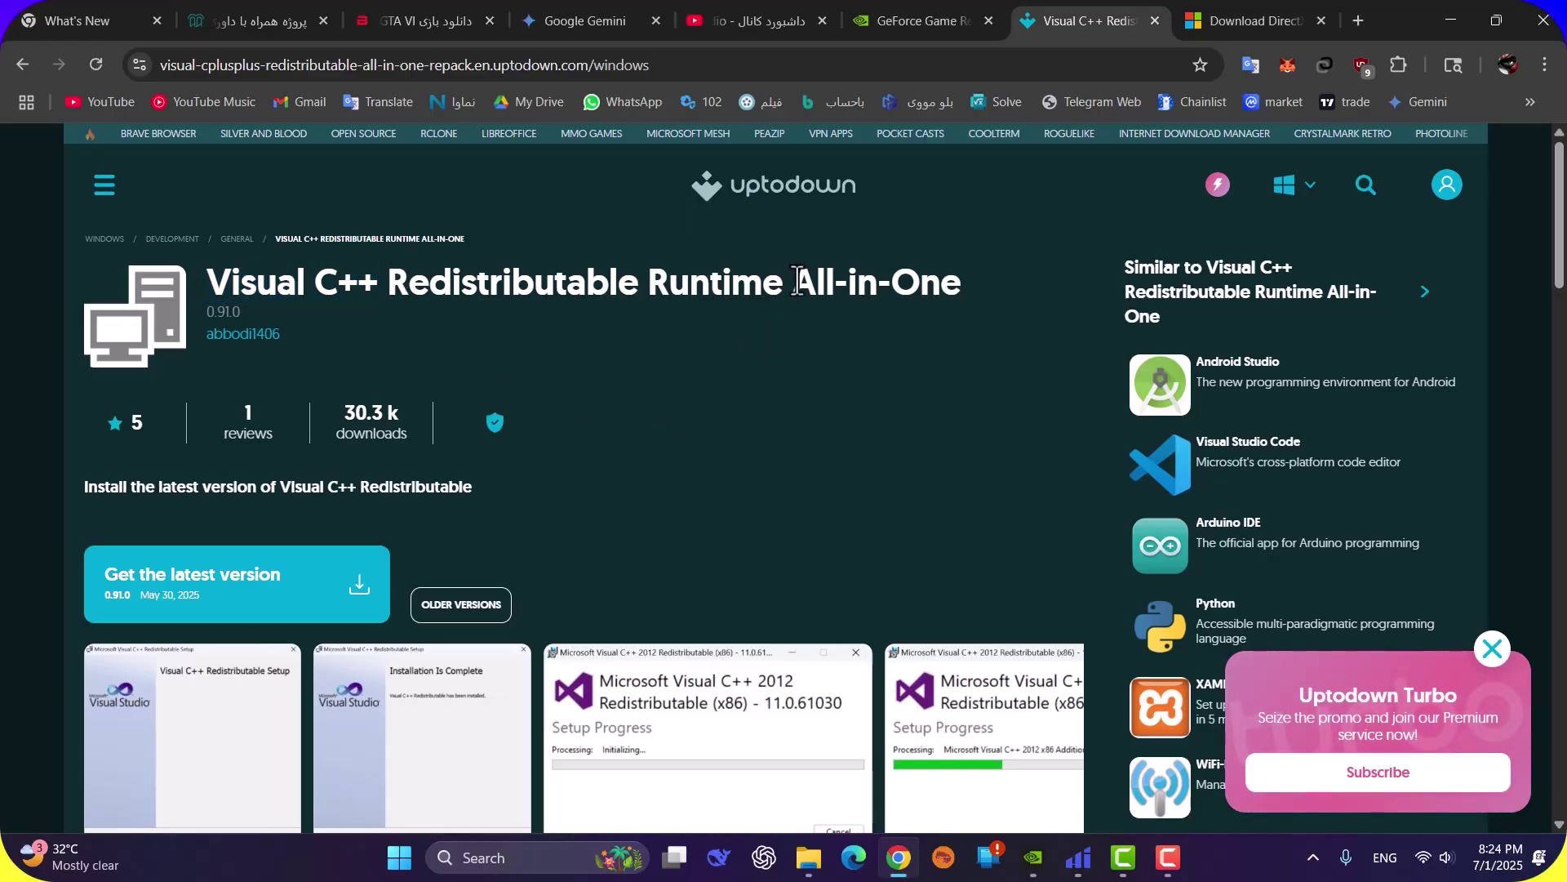
pyautogui.moveTo(792, 281); pyautogui.dragTo(987, 297)
pyautogui.click(781, 455)
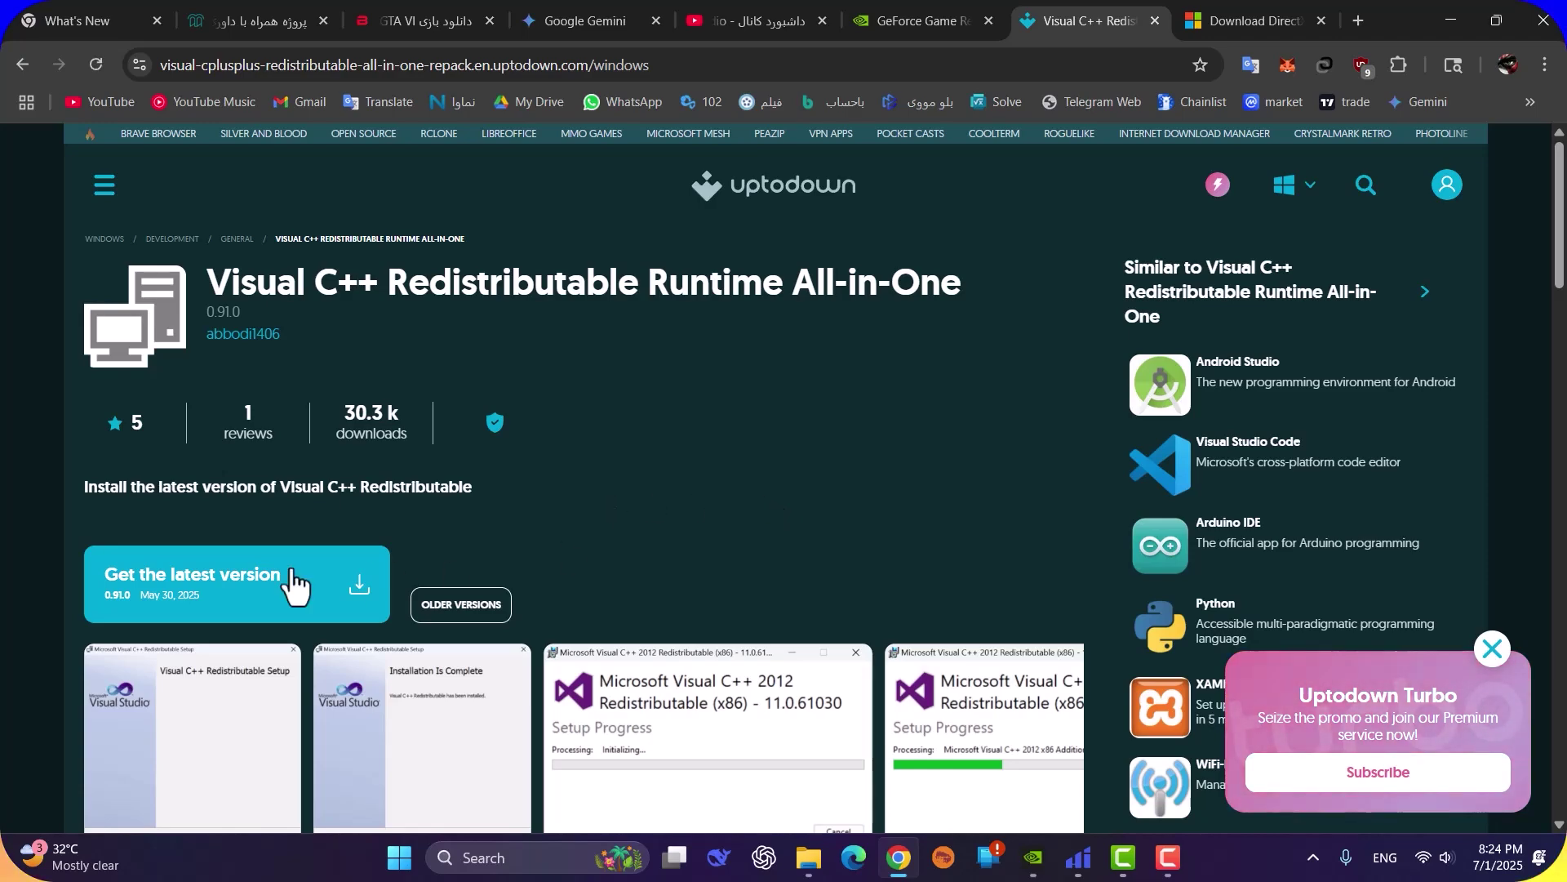
# Step: Open the download page for the latest Visual C++ Redistributable Runtime All-in-One version and locate its download option
pyautogui.click(278, 606)
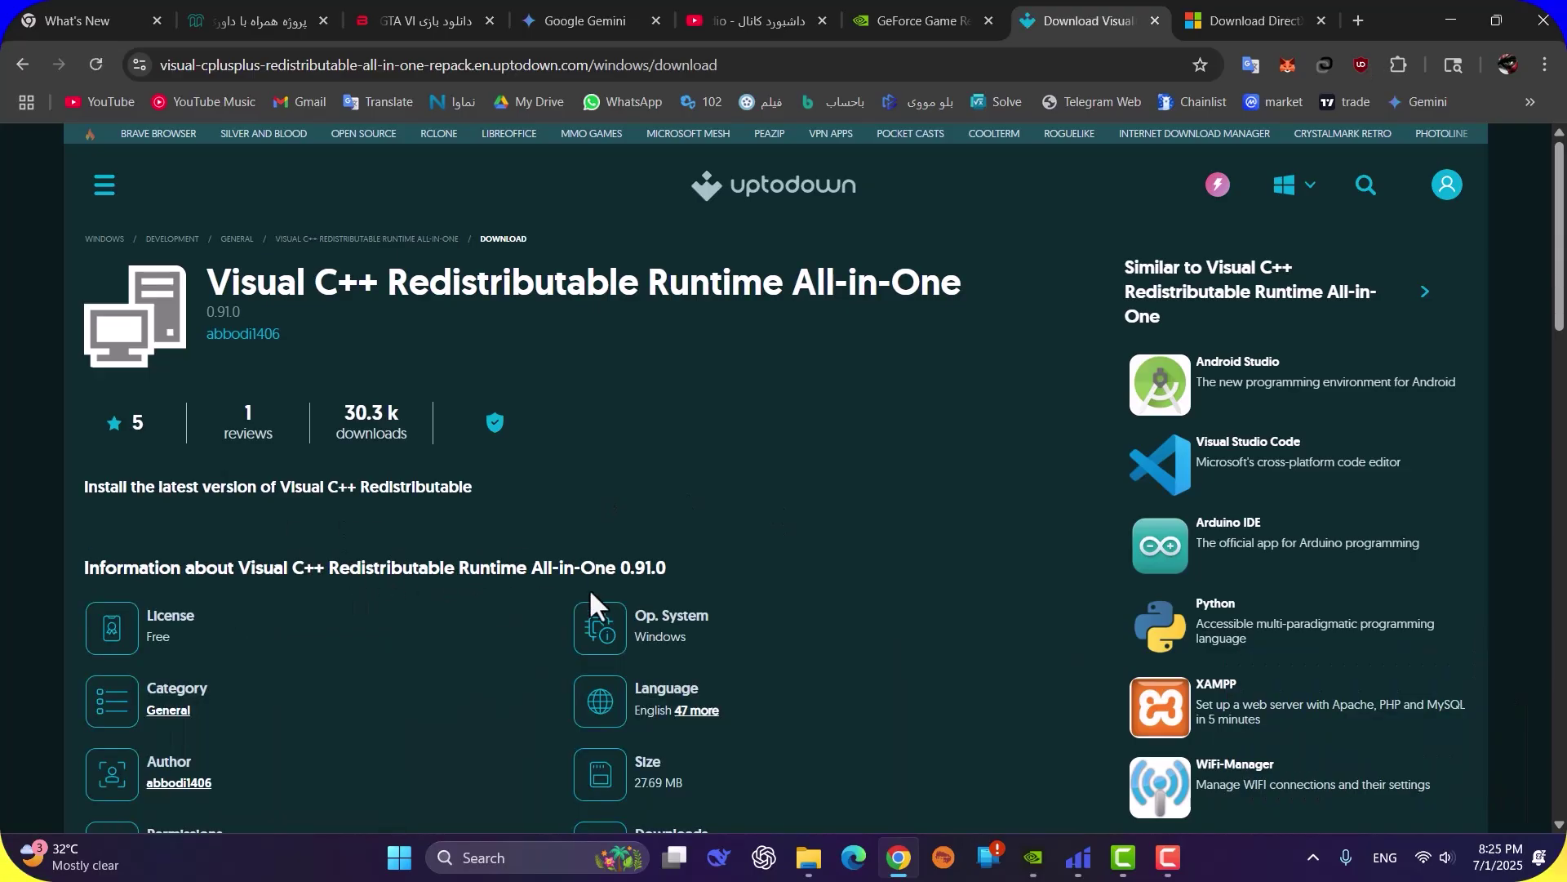
pyautogui.scroll(-3, 502, 481)
pyautogui.scroll(-5, 498, 514)
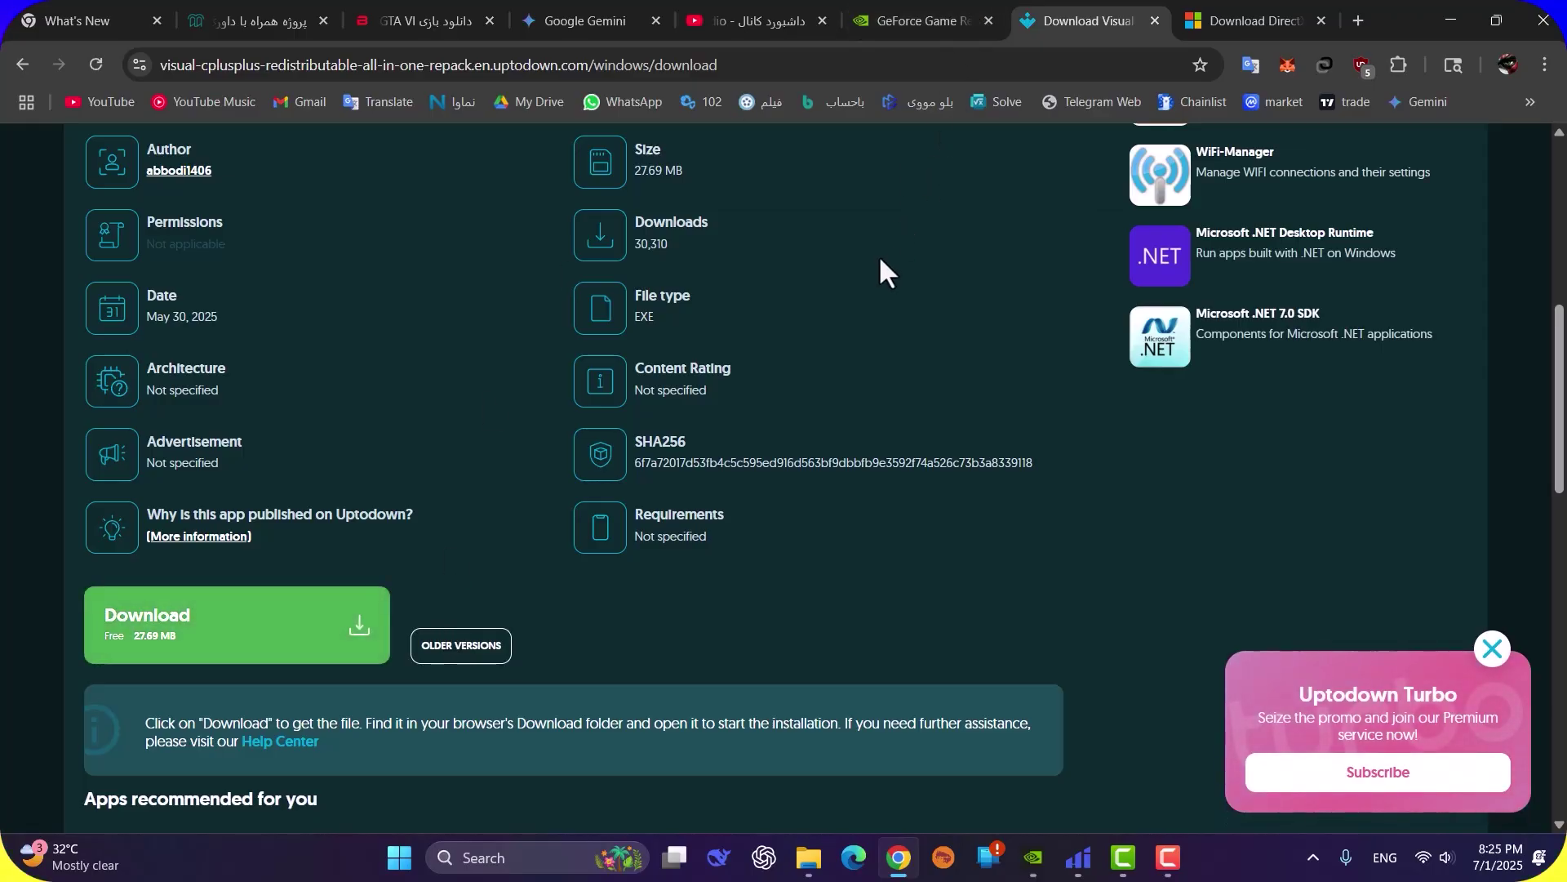
pyautogui.scroll(1, 880, 261)
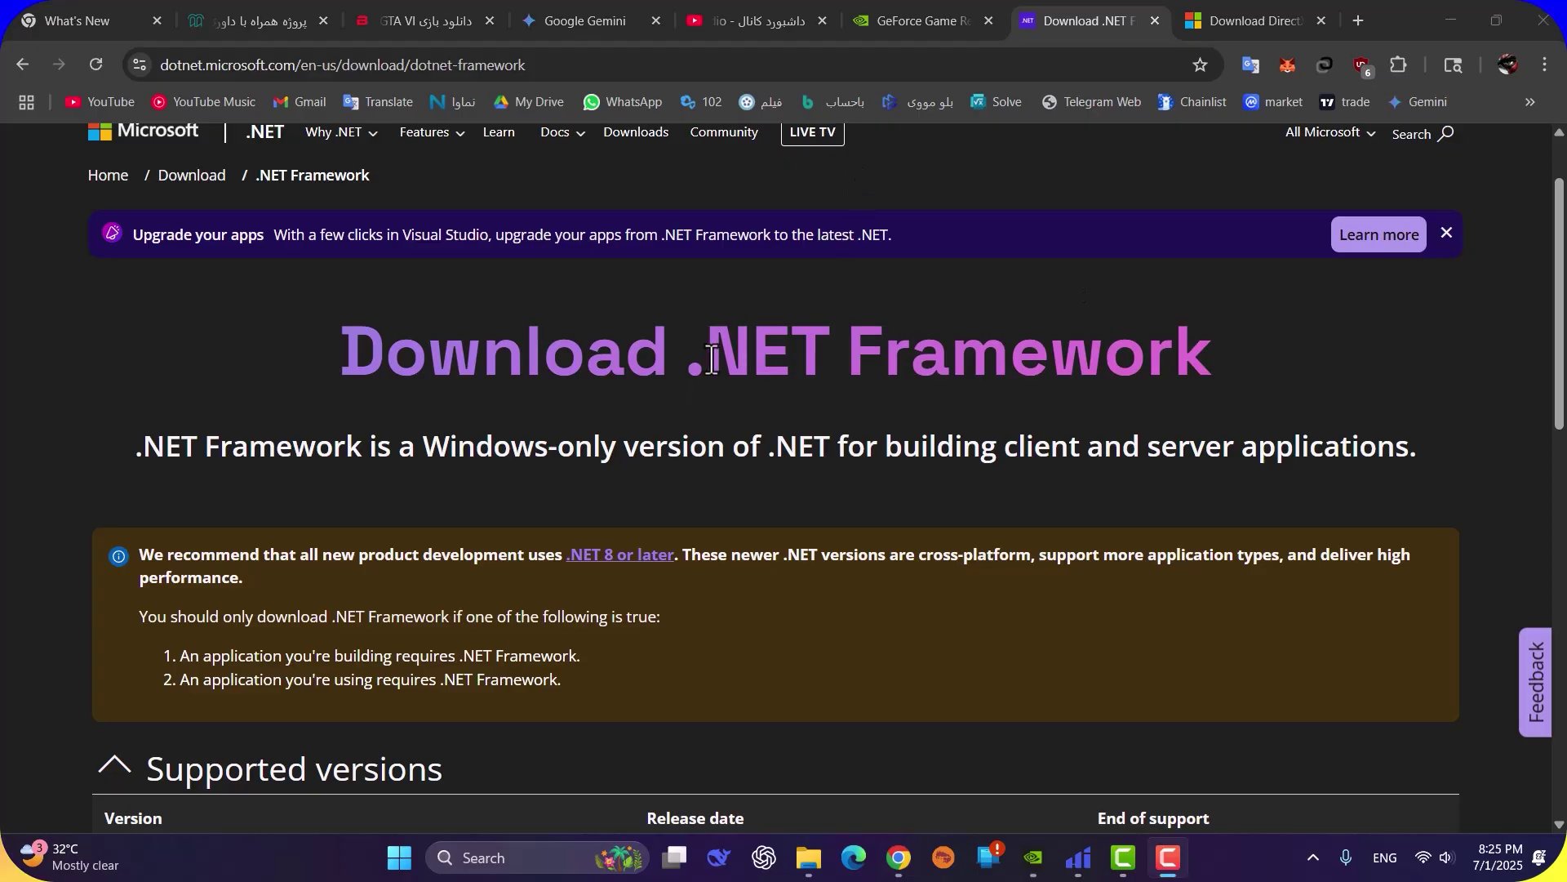
# Step: Look over Microsoft's .NET Framework download page and open the .NET Framework 4.8.1 page from the supported versions
pyautogui.moveTo(712, 359); pyautogui.dragTo(1215, 346)
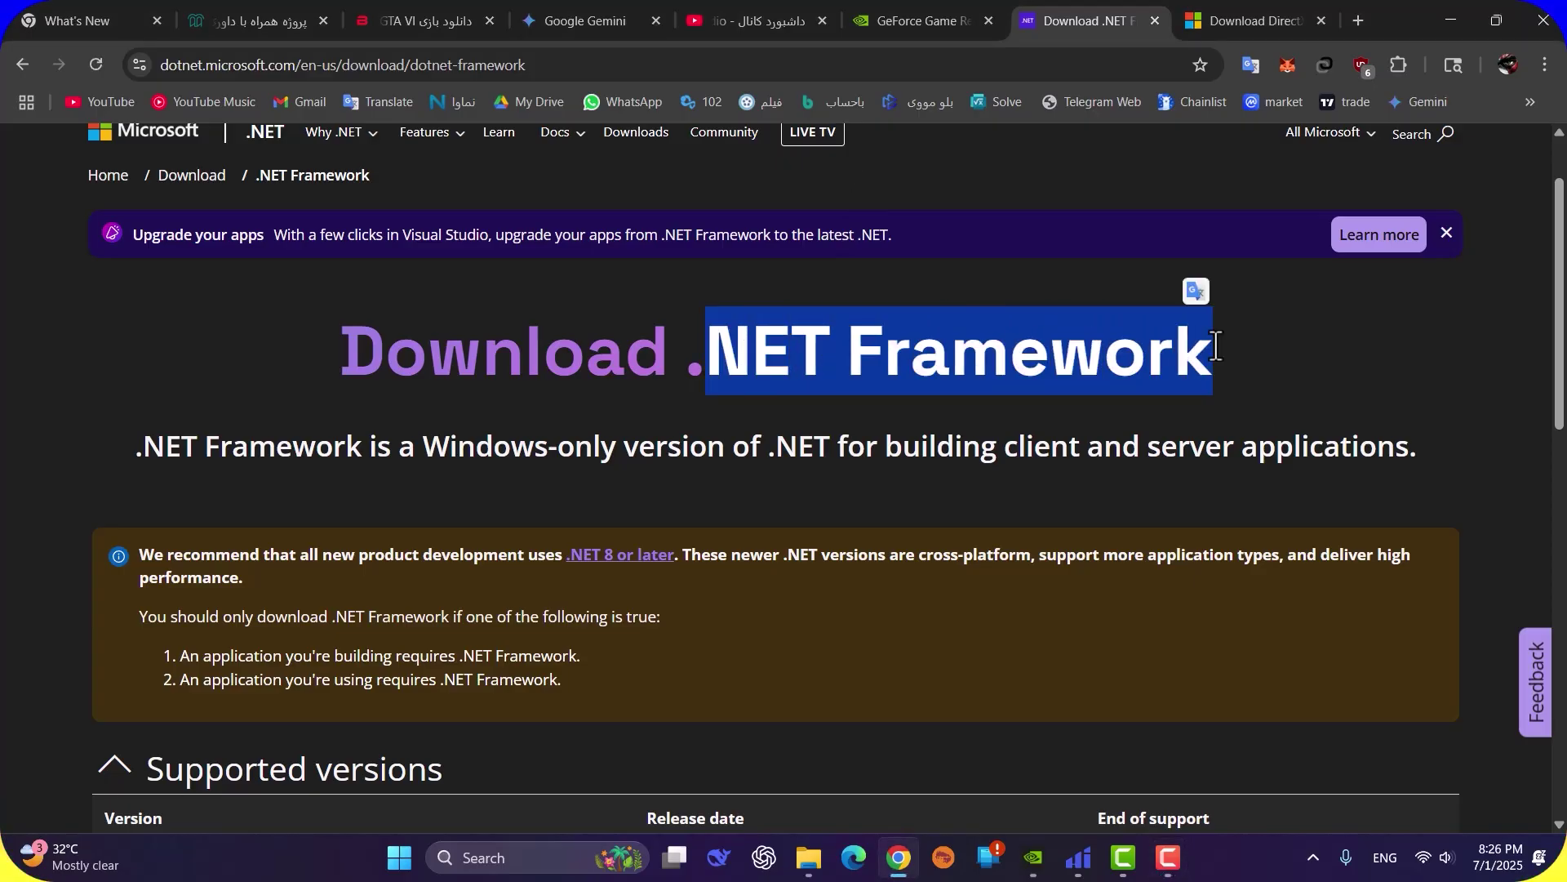
pyautogui.click(1335, 362)
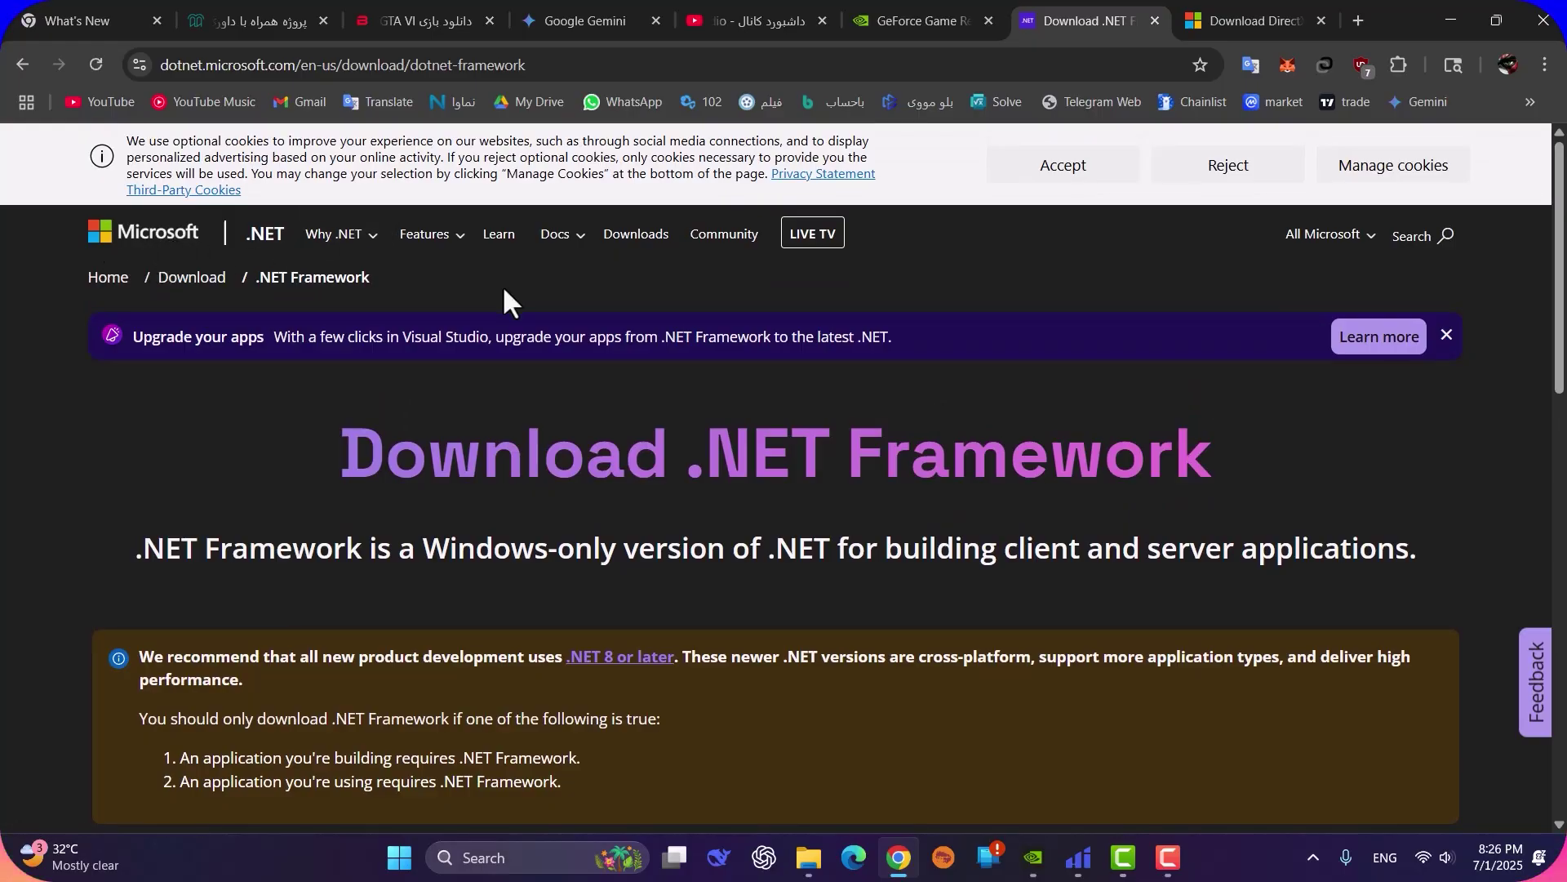
pyautogui.scroll(-3, 612, 506)
pyautogui.scroll(-1, 621, 608)
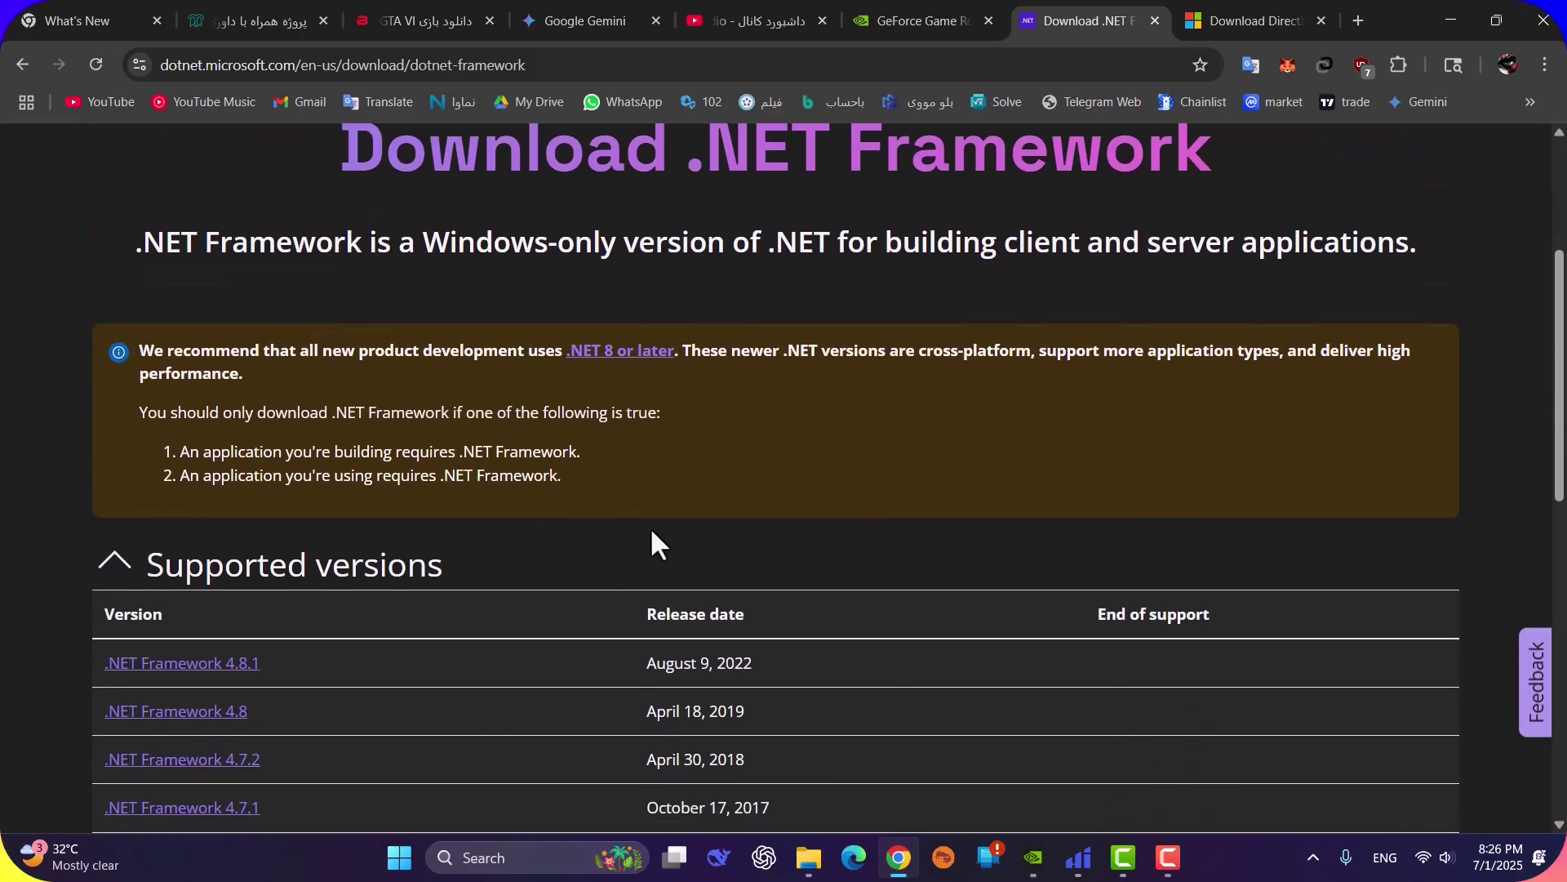
pyautogui.scroll(-1, 572, 637)
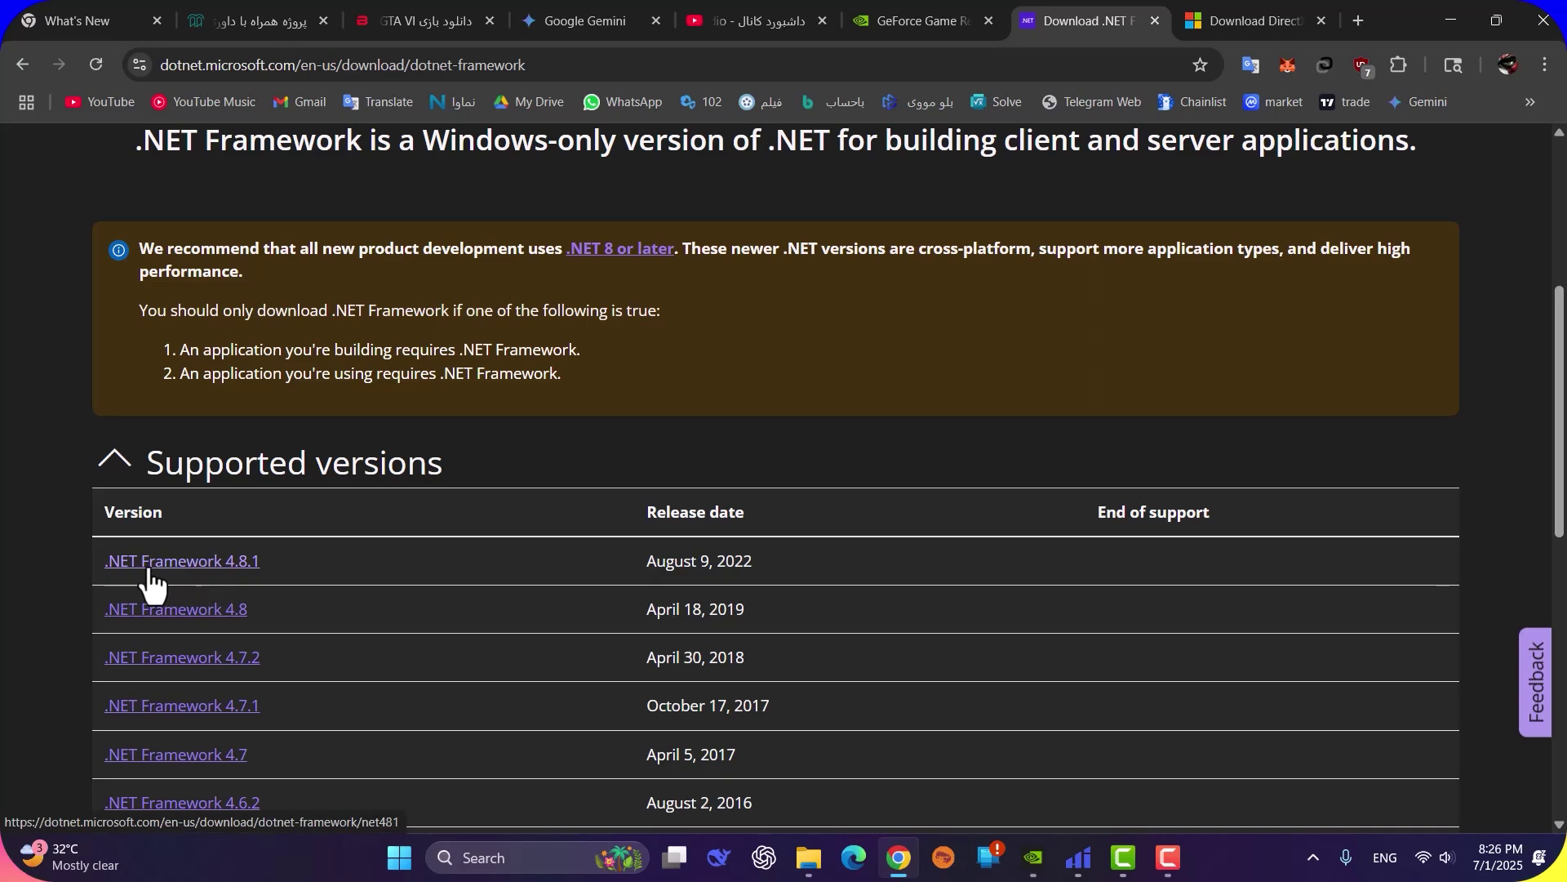
pyautogui.click(208, 565)
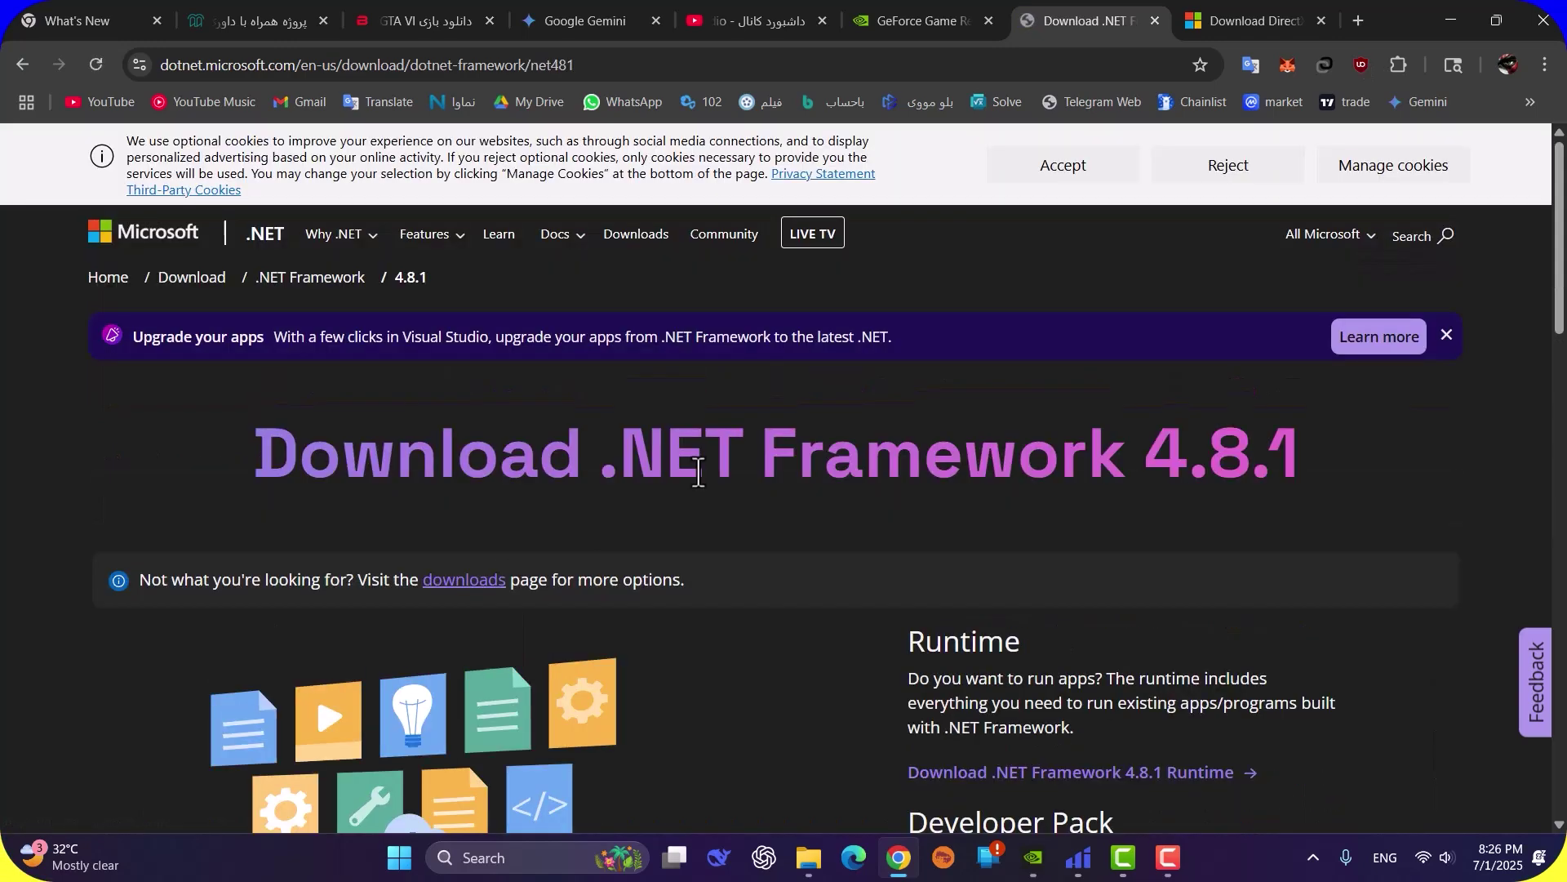
pyautogui.scroll(-1, 703, 546)
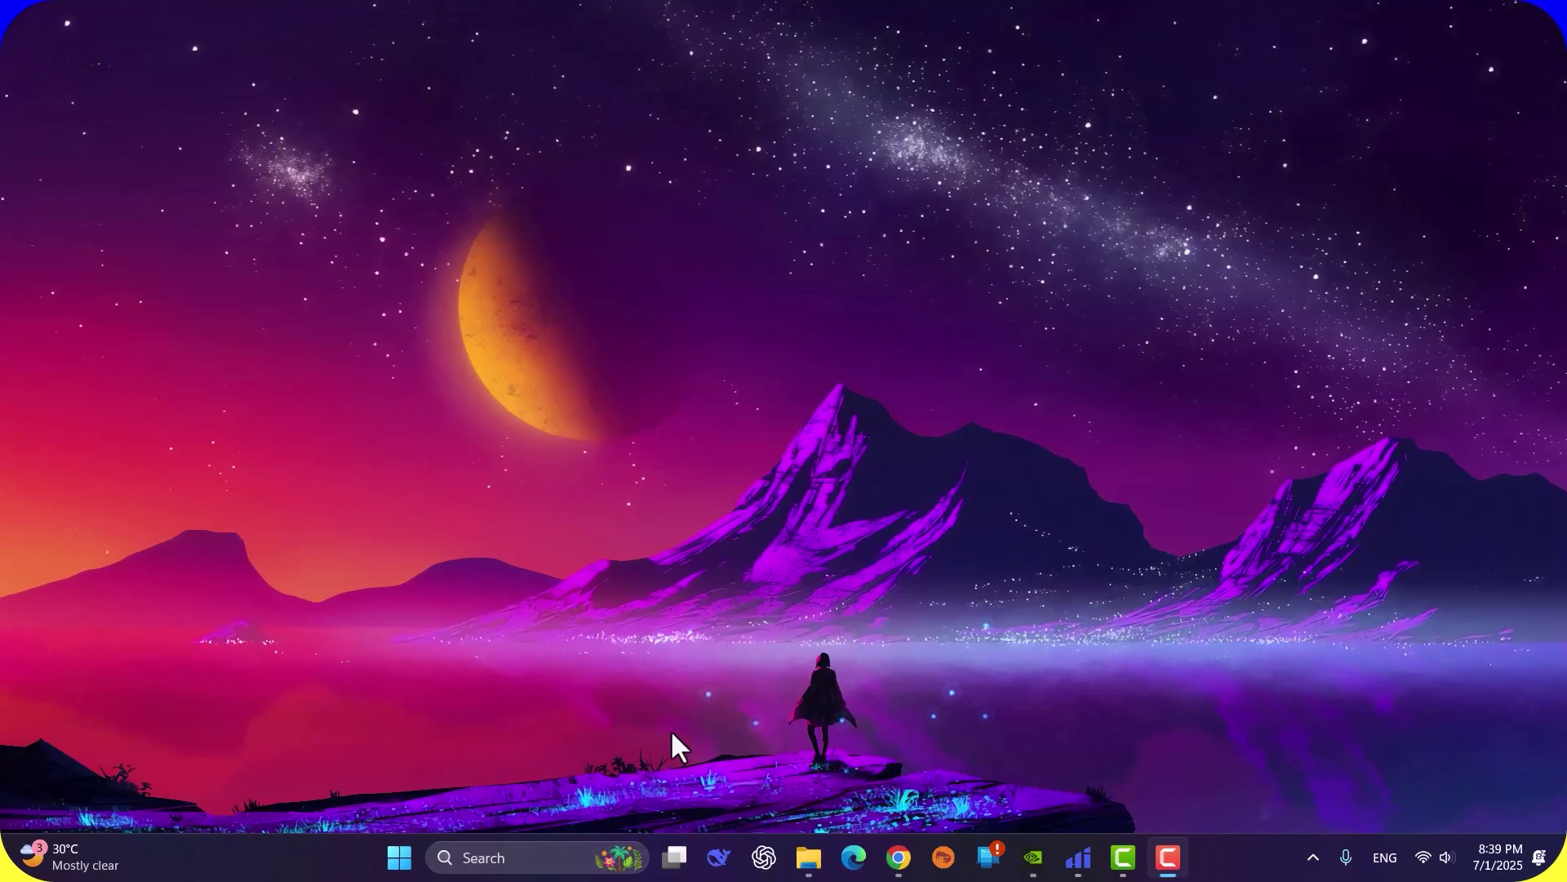
# Step: Find and open Windows Security through Windows search, and go to the management page for Virus & threat protection settings
pyautogui.click(543, 857)
pyautogui.write('se')
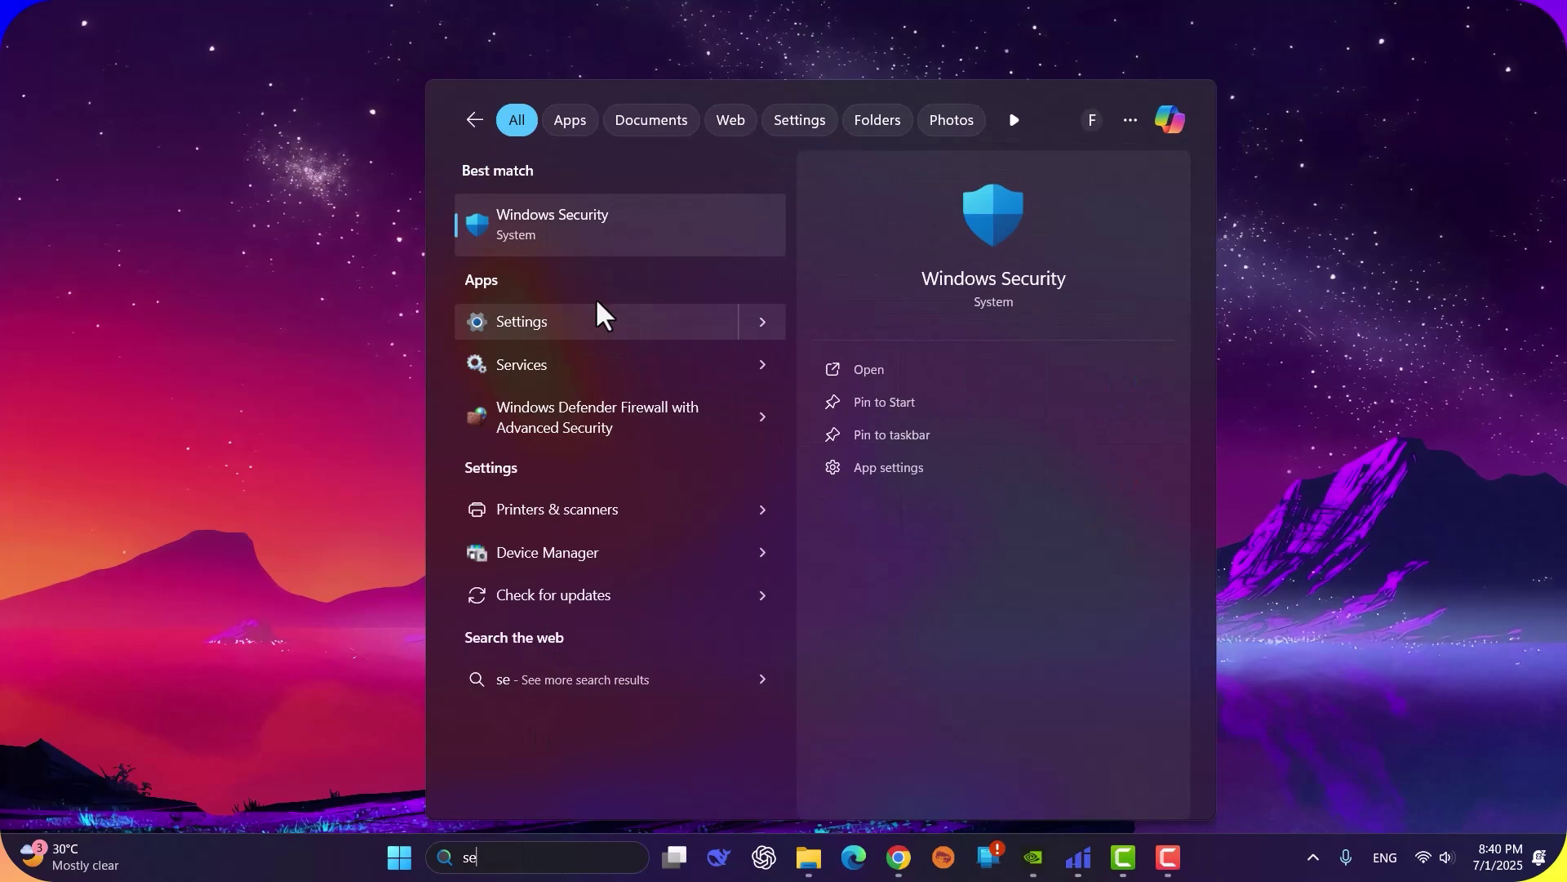
pyautogui.click(638, 228)
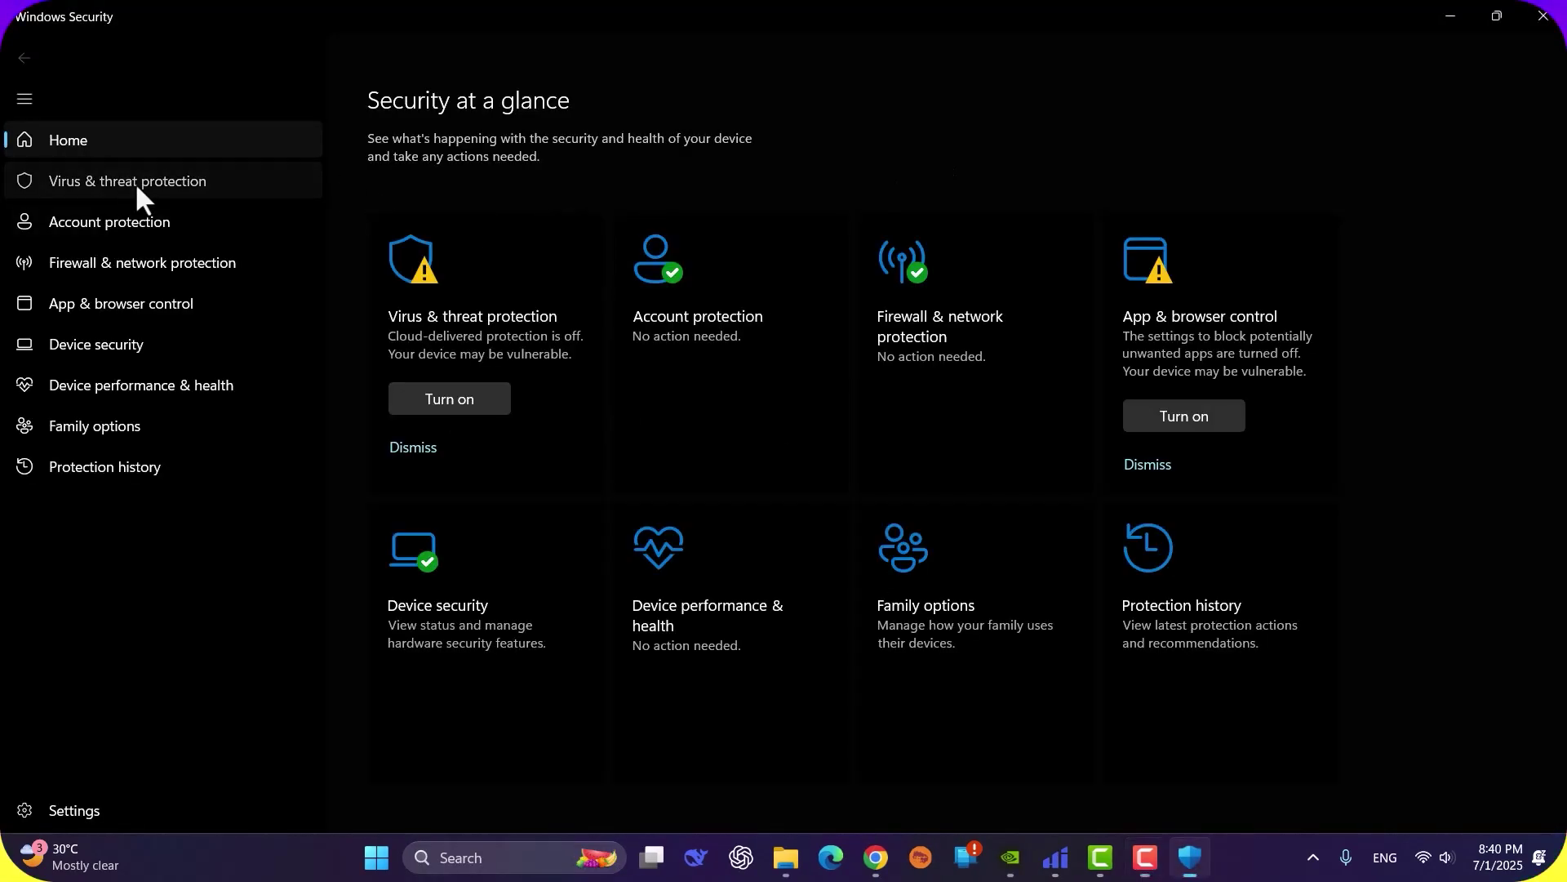
pyautogui.click(135, 182)
pyautogui.scroll(-3, 462, 400)
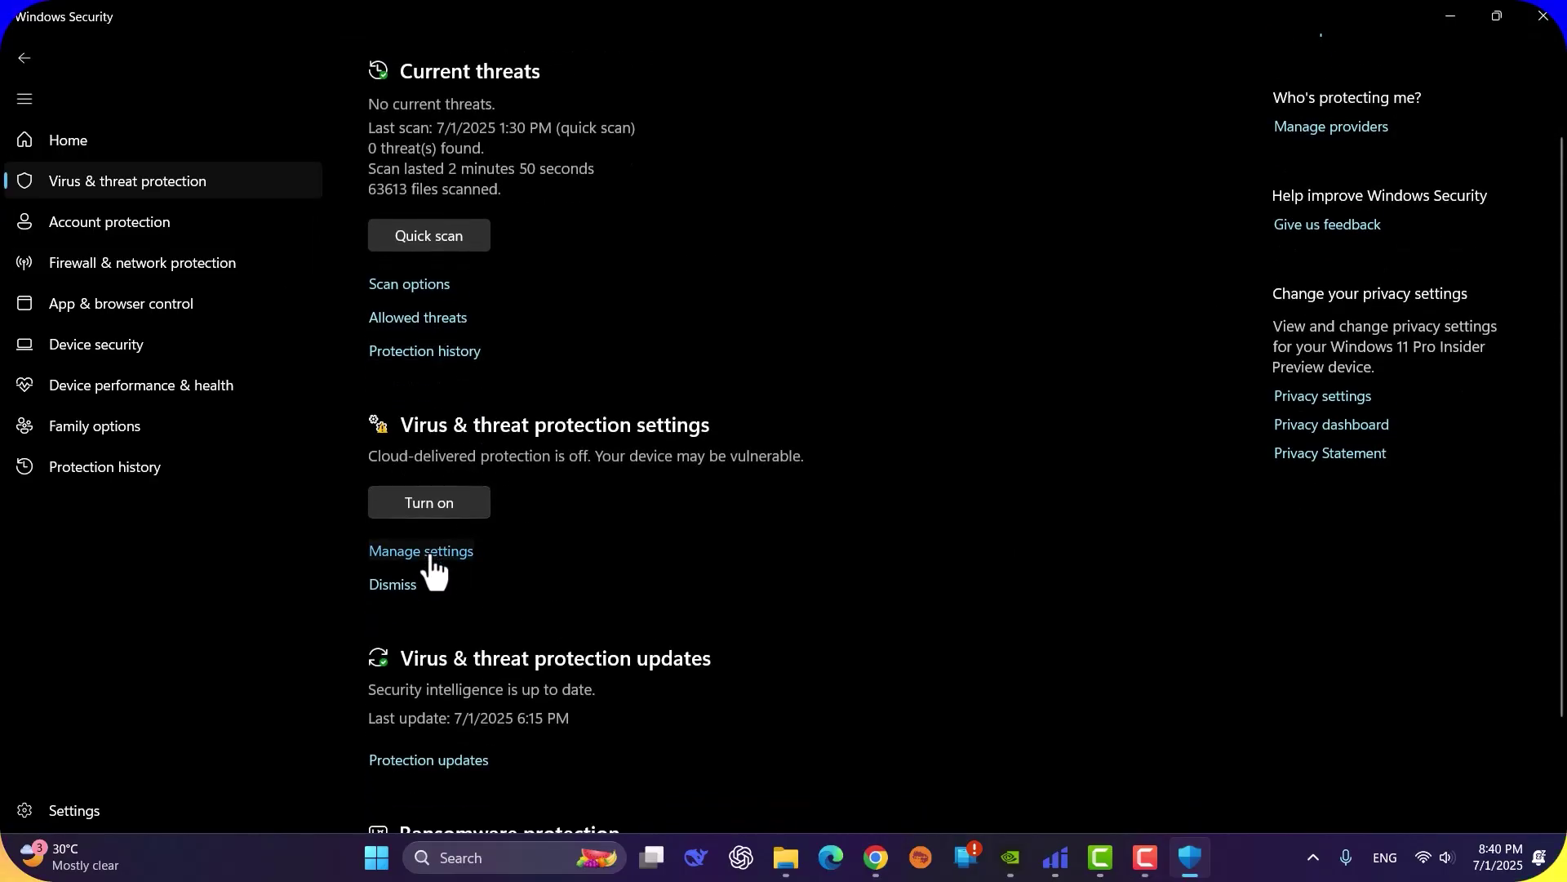
pyautogui.click(431, 555)
# Step: Turn off Real-time protection and look over the remaining Virus & threat protection settings
pyautogui.scroll(-10, 448, 395)
pyautogui.scroll(10, 505, 410)
pyautogui.click(384, 325)
pyautogui.scroll(-1, 570, 374)
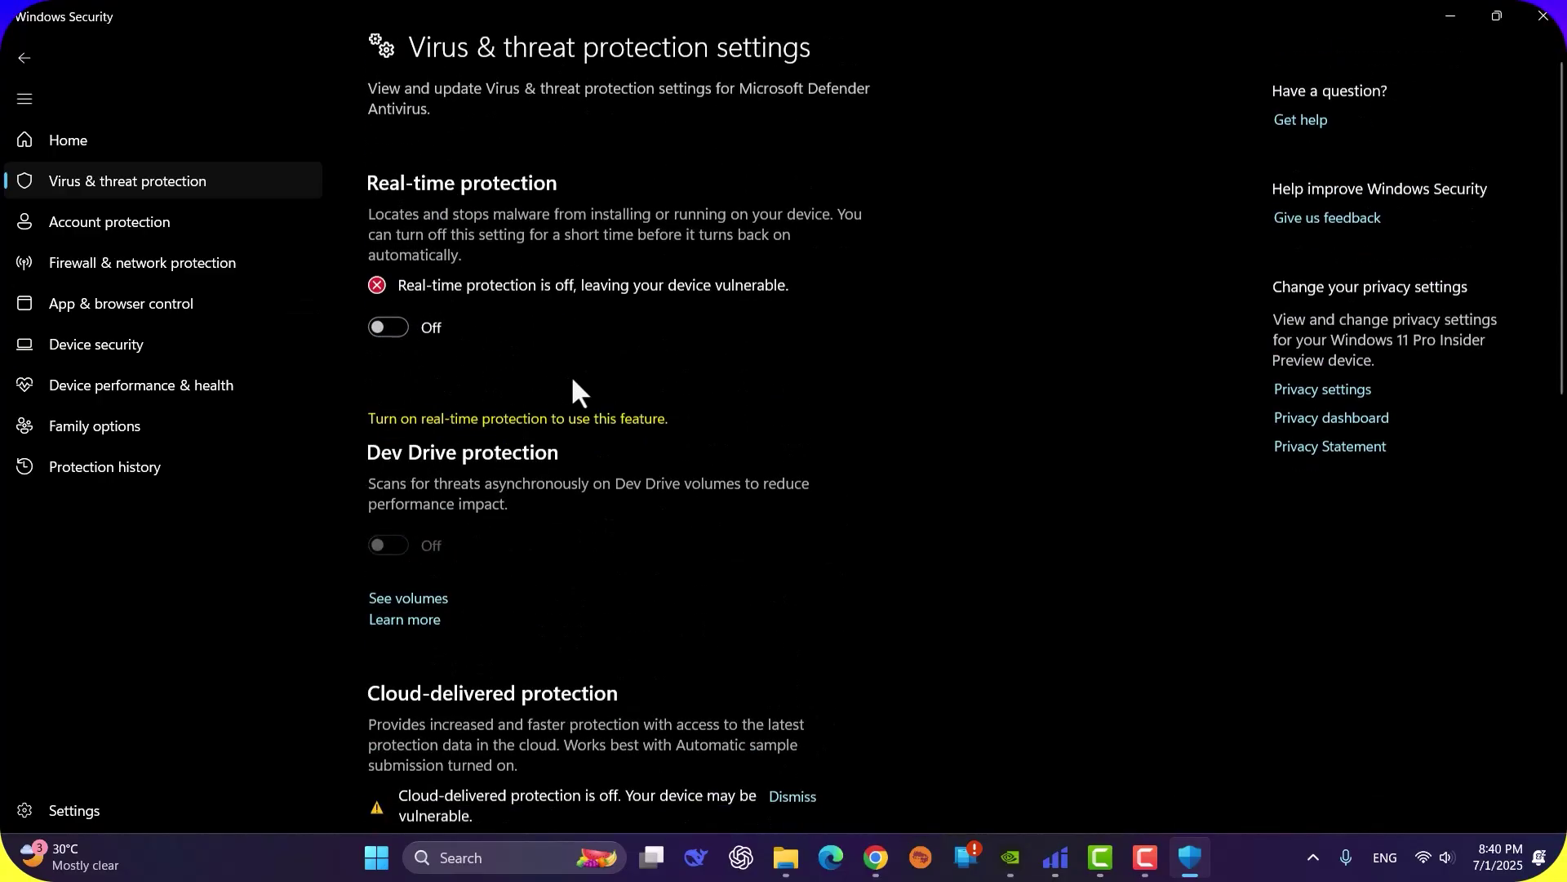
pyautogui.scroll(-10, 576, 392)
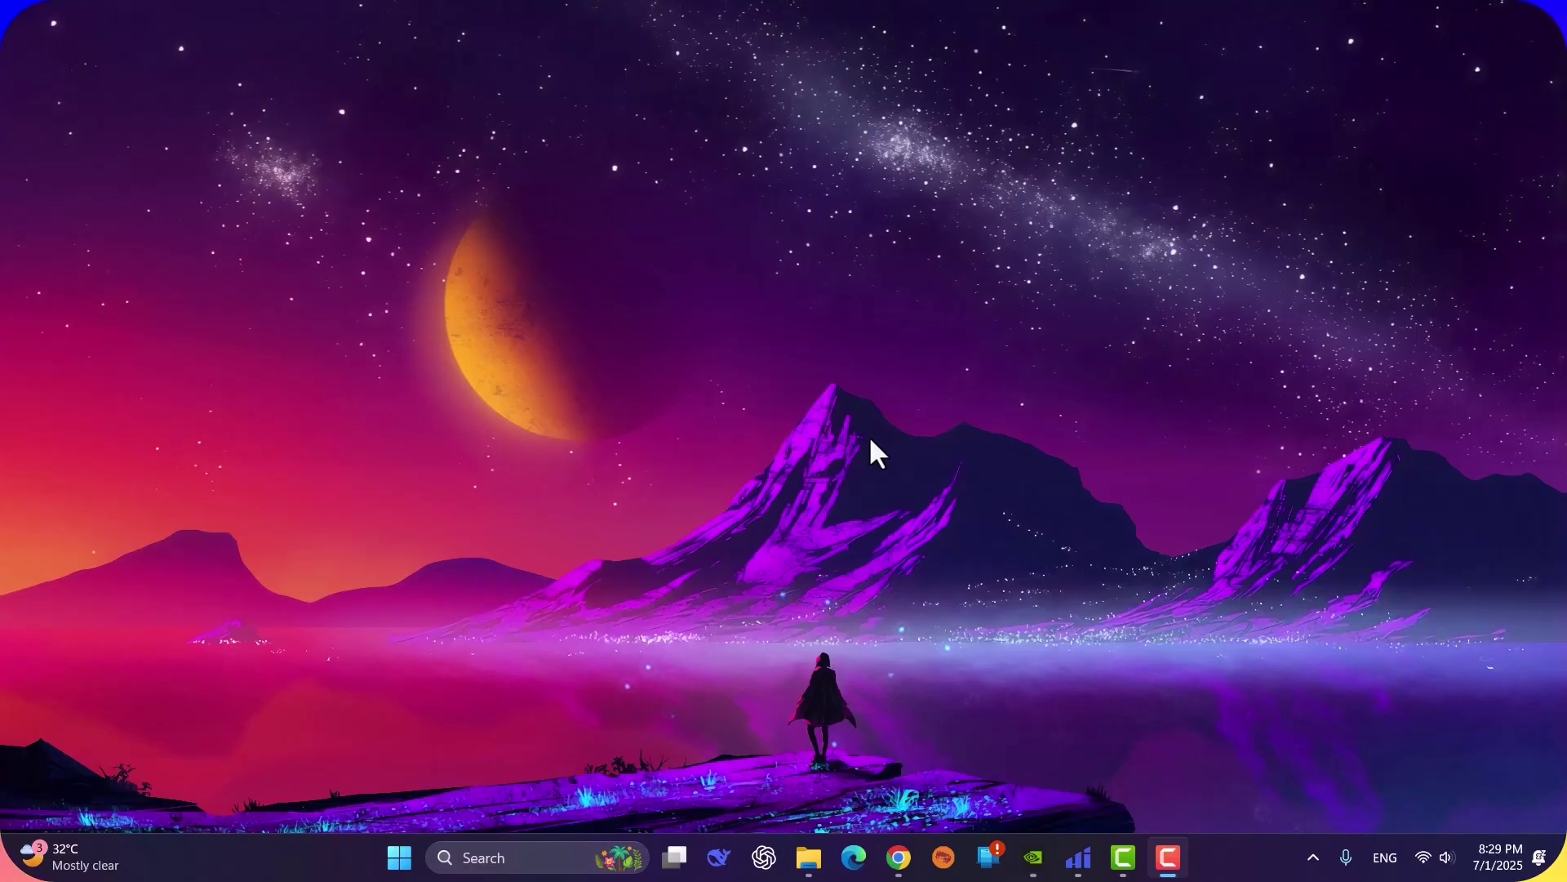
# Step: Switch to Chrome and examine the RUNE, ElAmigos and FitGirl Repack download sections on the vgdl.ir Lies of P page
pyautogui.click(898, 867)
pyautogui.scroll(15, 820, 640)
pyautogui.scroll(3, 575, 522)
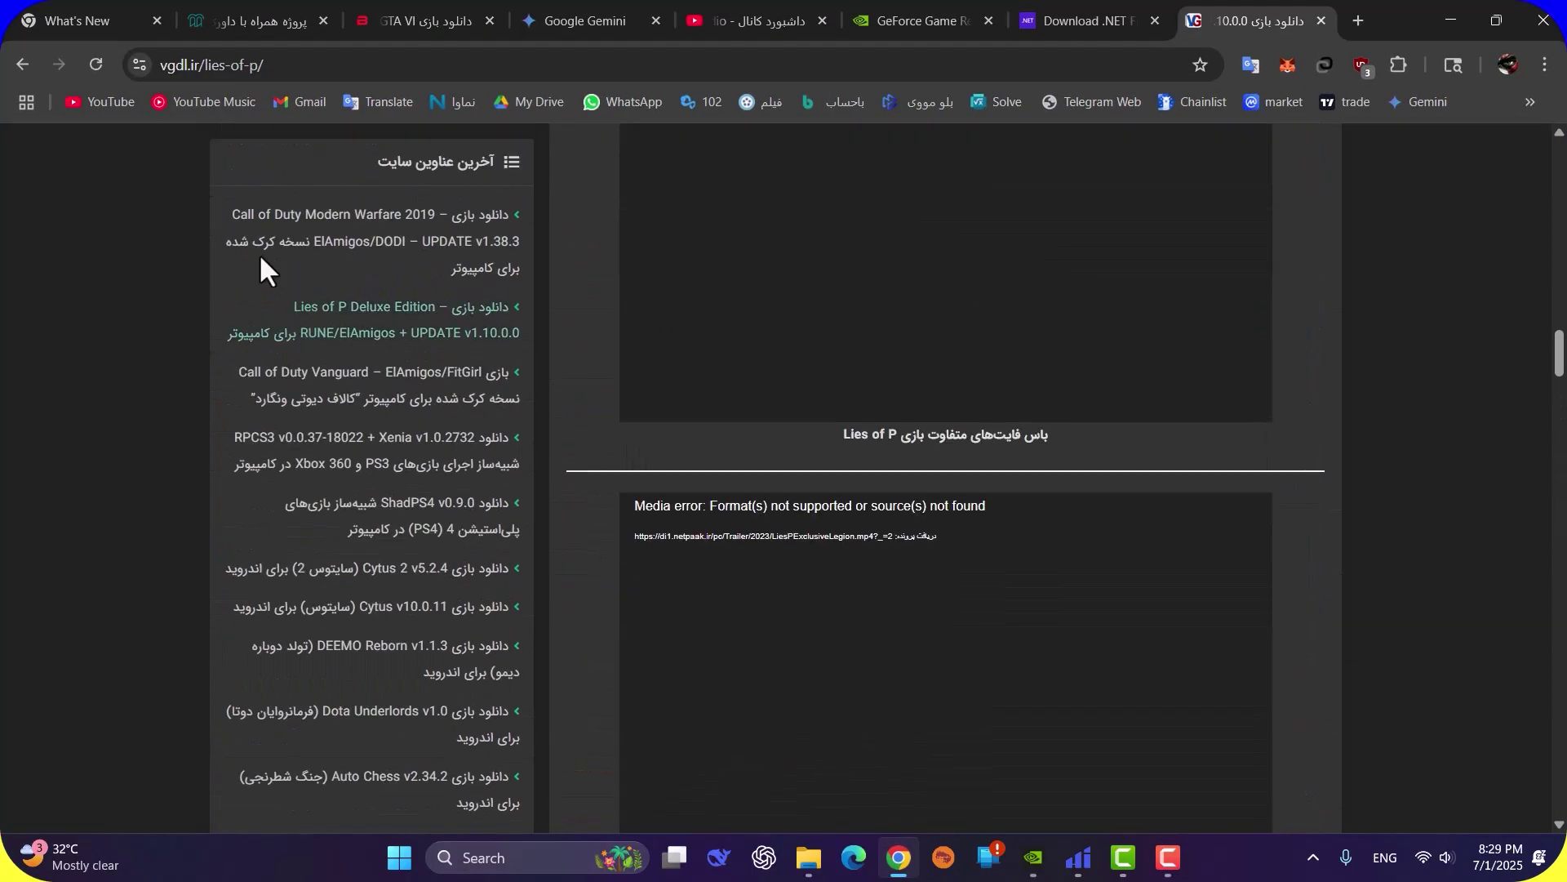
pyautogui.scroll(-2, 824, 506)
pyautogui.scroll(-8, 826, 513)
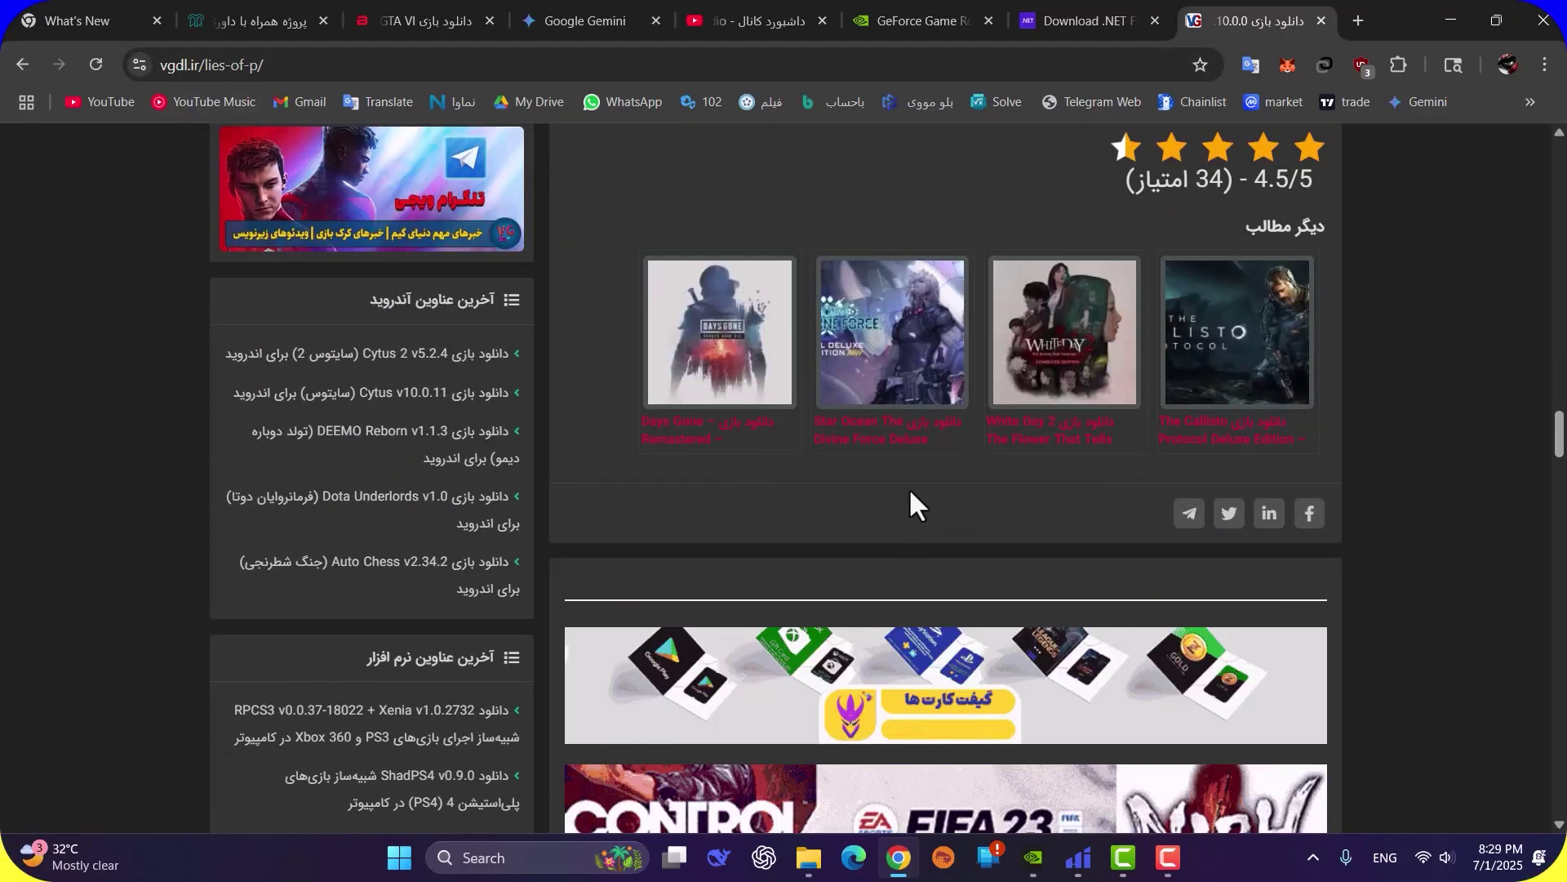
pyautogui.scroll(-10, 895, 497)
pyautogui.scroll(-8, 1246, 556)
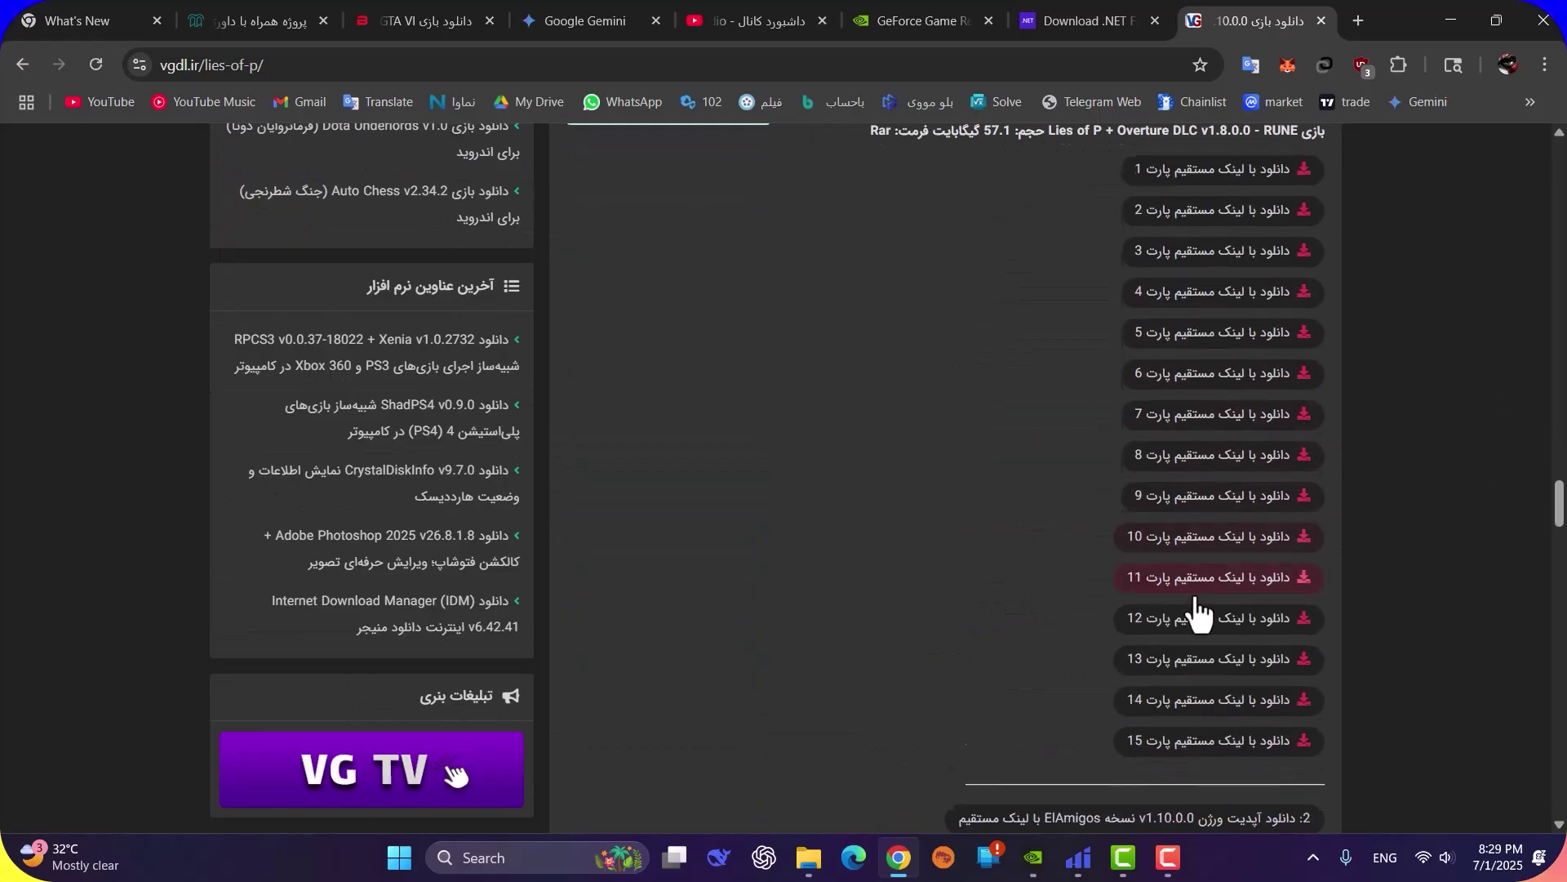
pyautogui.scroll(-1, 1053, 527)
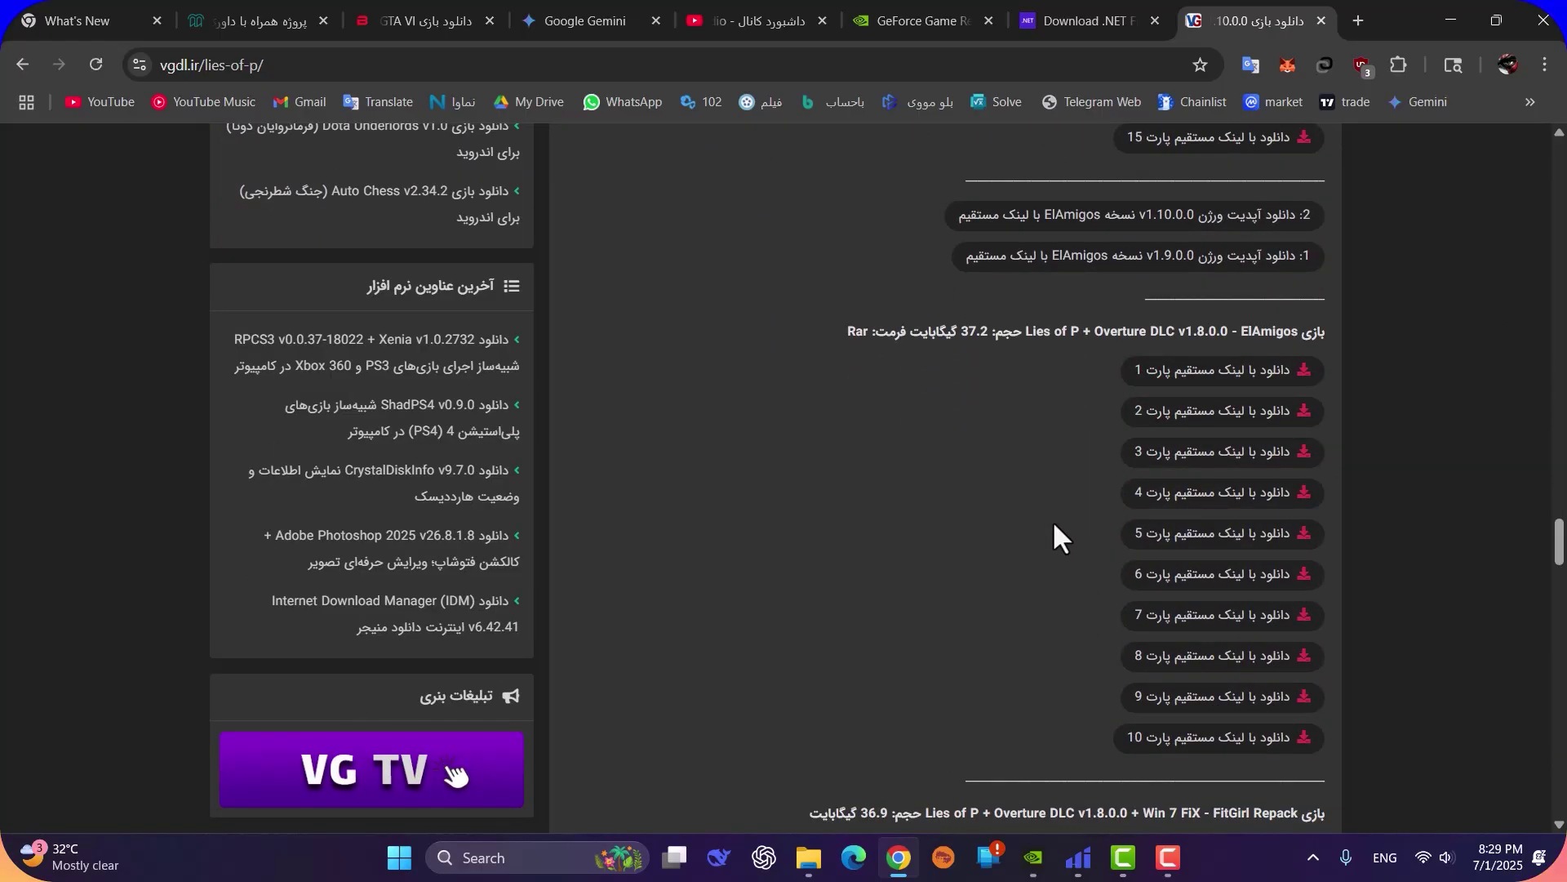
pyautogui.scroll(-4, 1057, 527)
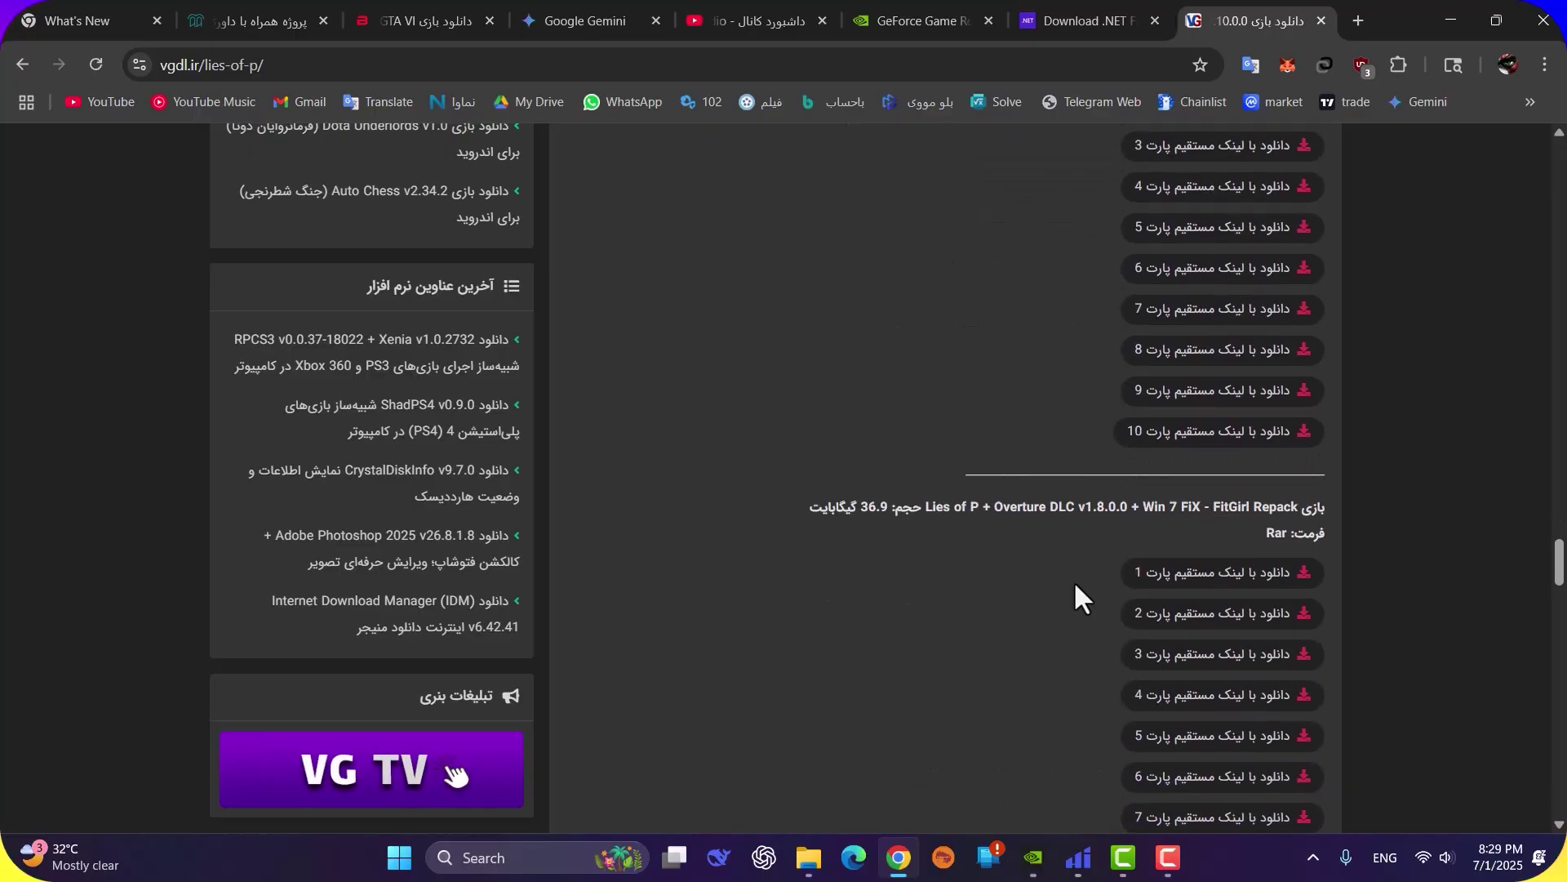
pyautogui.scroll(-2, 1091, 571)
pyautogui.scroll(6, 1083, 567)
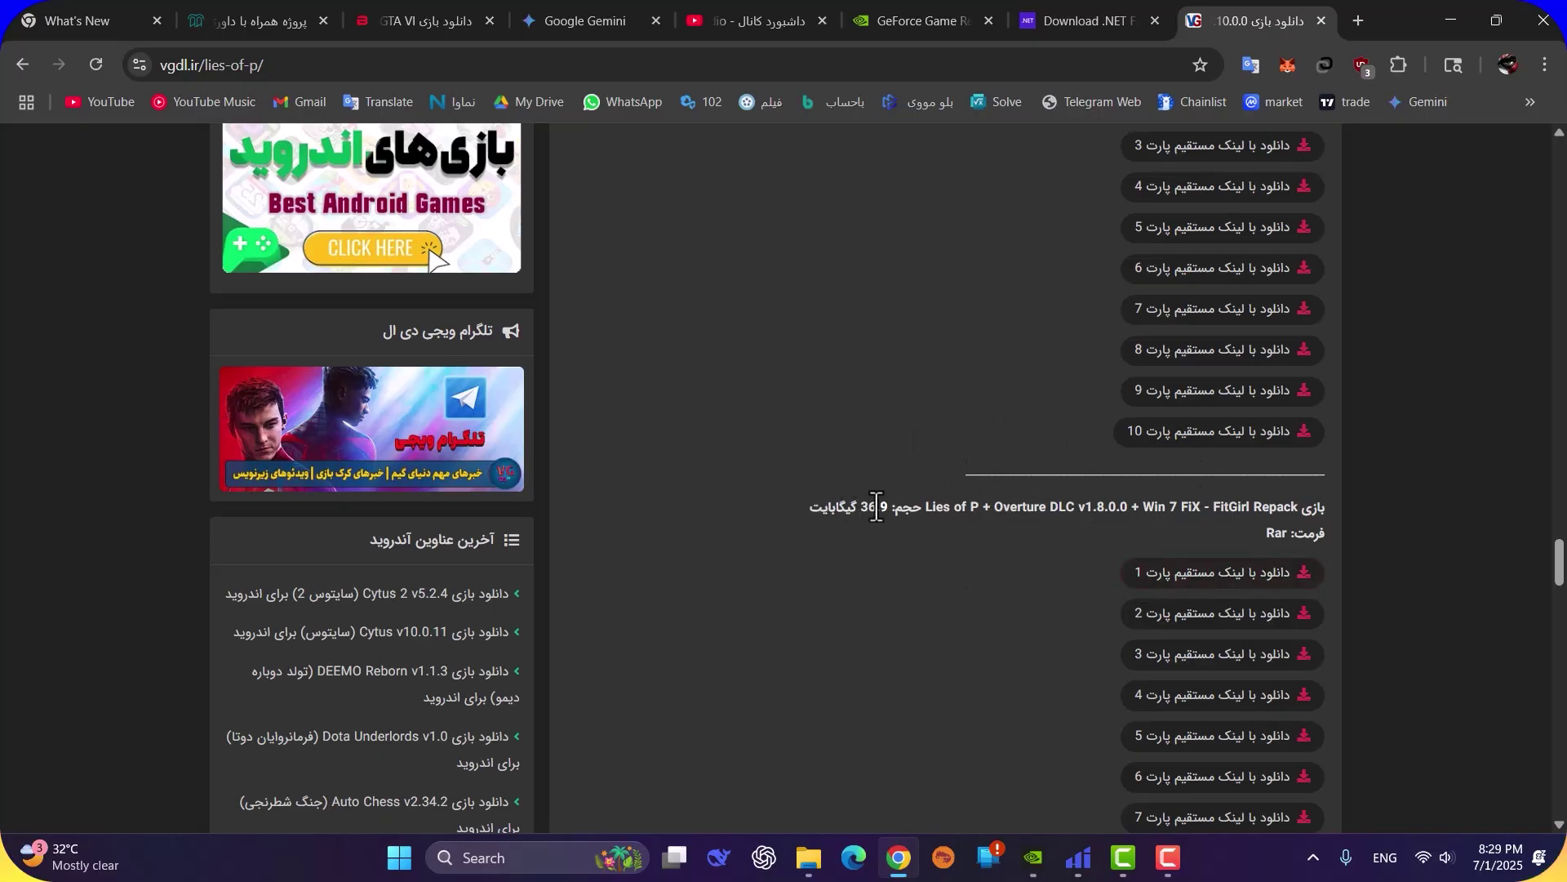
# Step: Compare the RUNE and ElAmigos download sections on the Lies of P page, highlighting the version name in the ElAmigos heading
pyautogui.scroll(5, 973, 544)
pyautogui.scroll(6, 1014, 447)
pyautogui.scroll(3, 1009, 456)
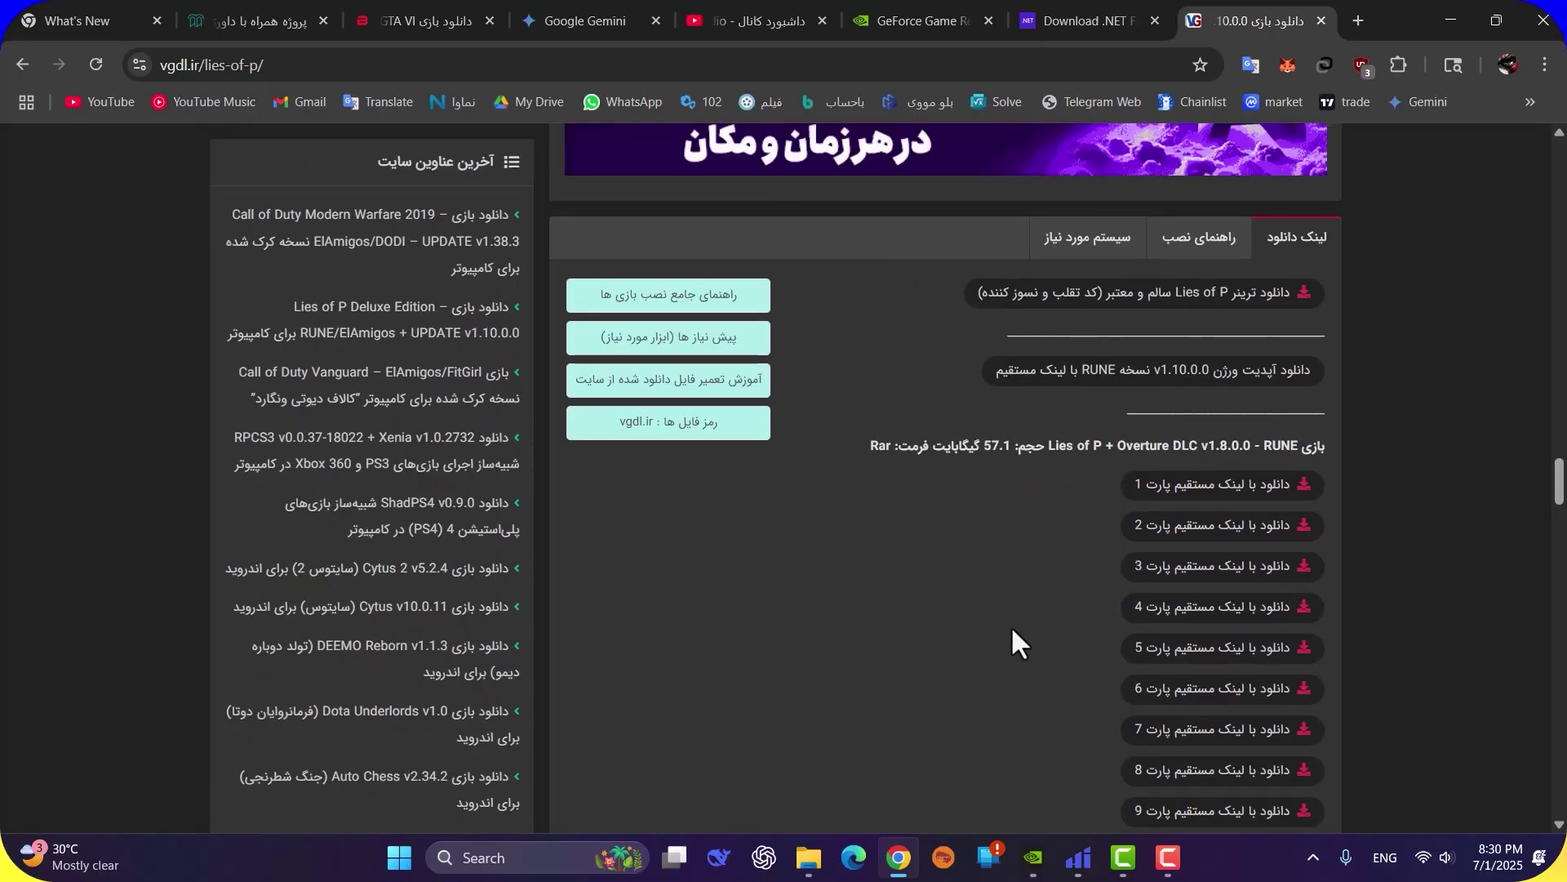
pyautogui.scroll(-1, 997, 614)
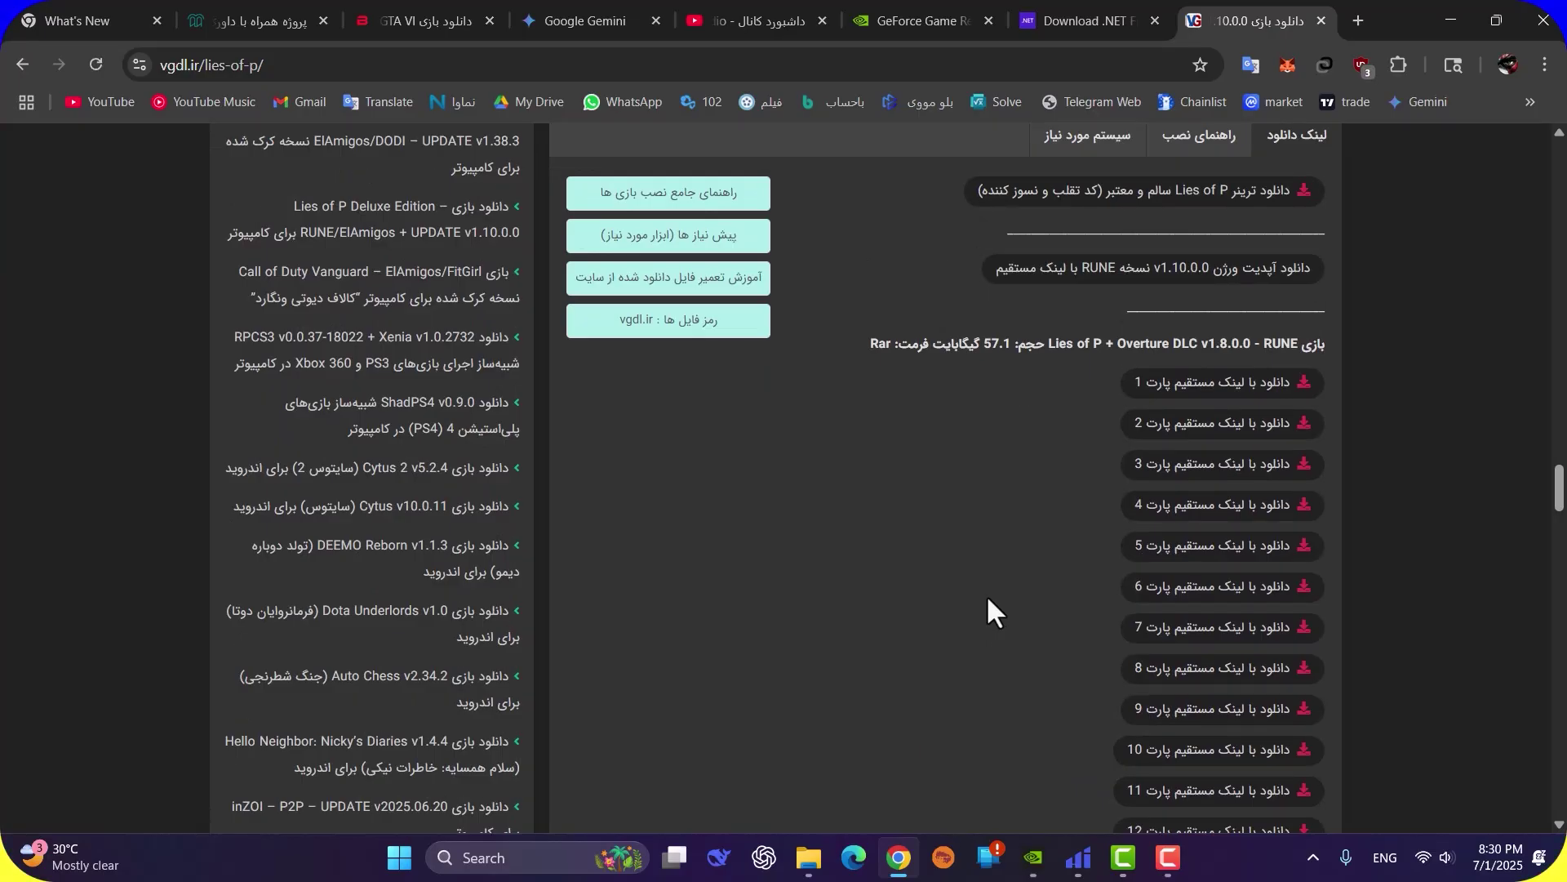
pyautogui.scroll(-8, 986, 594)
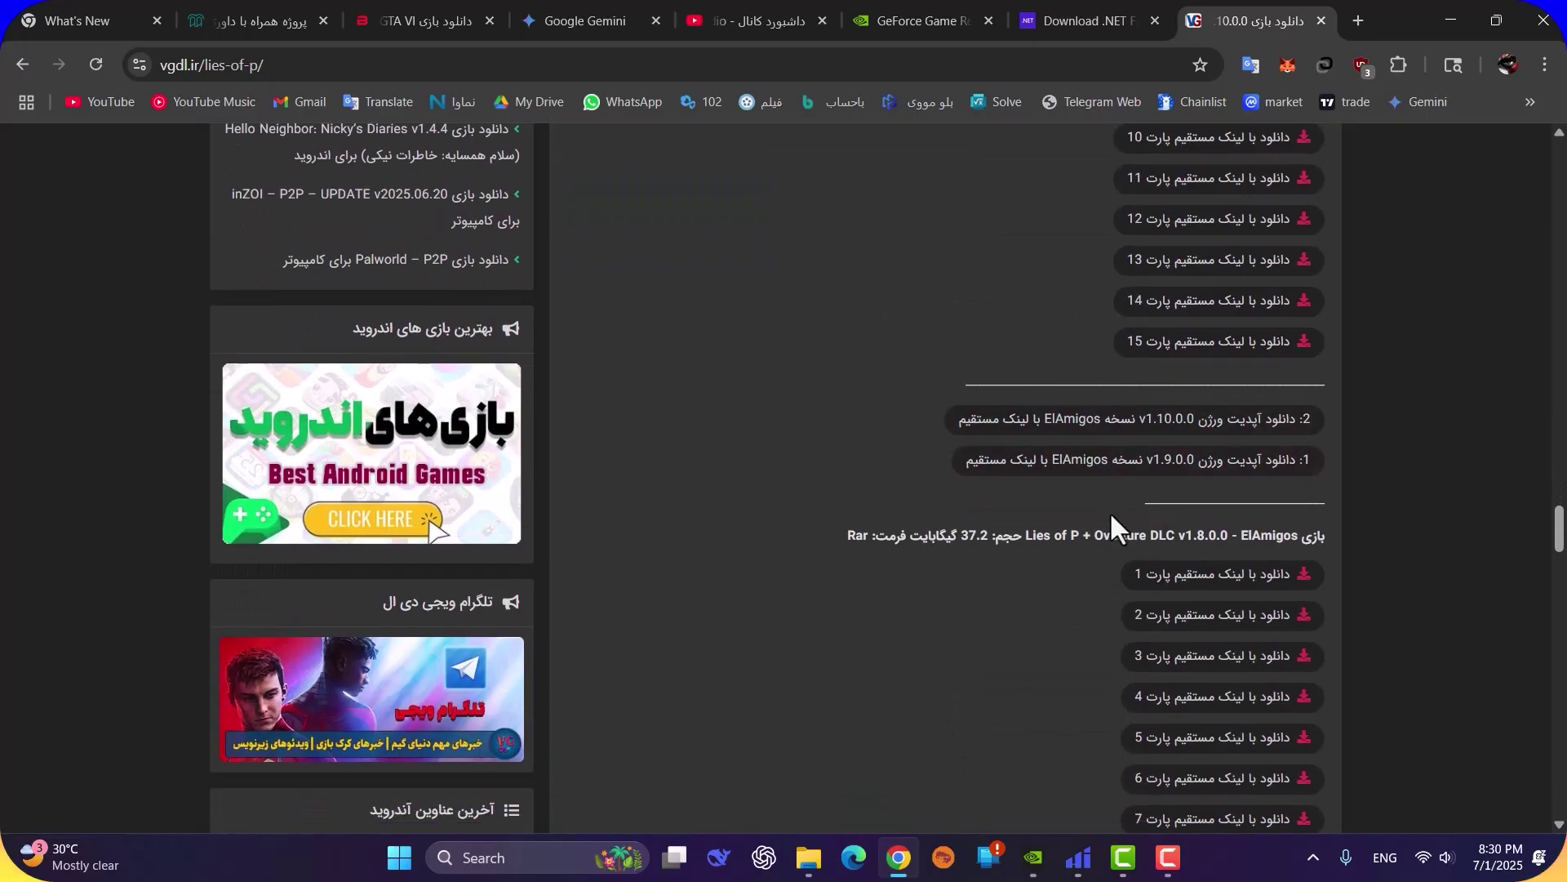
pyautogui.scroll(-1, 1185, 545)
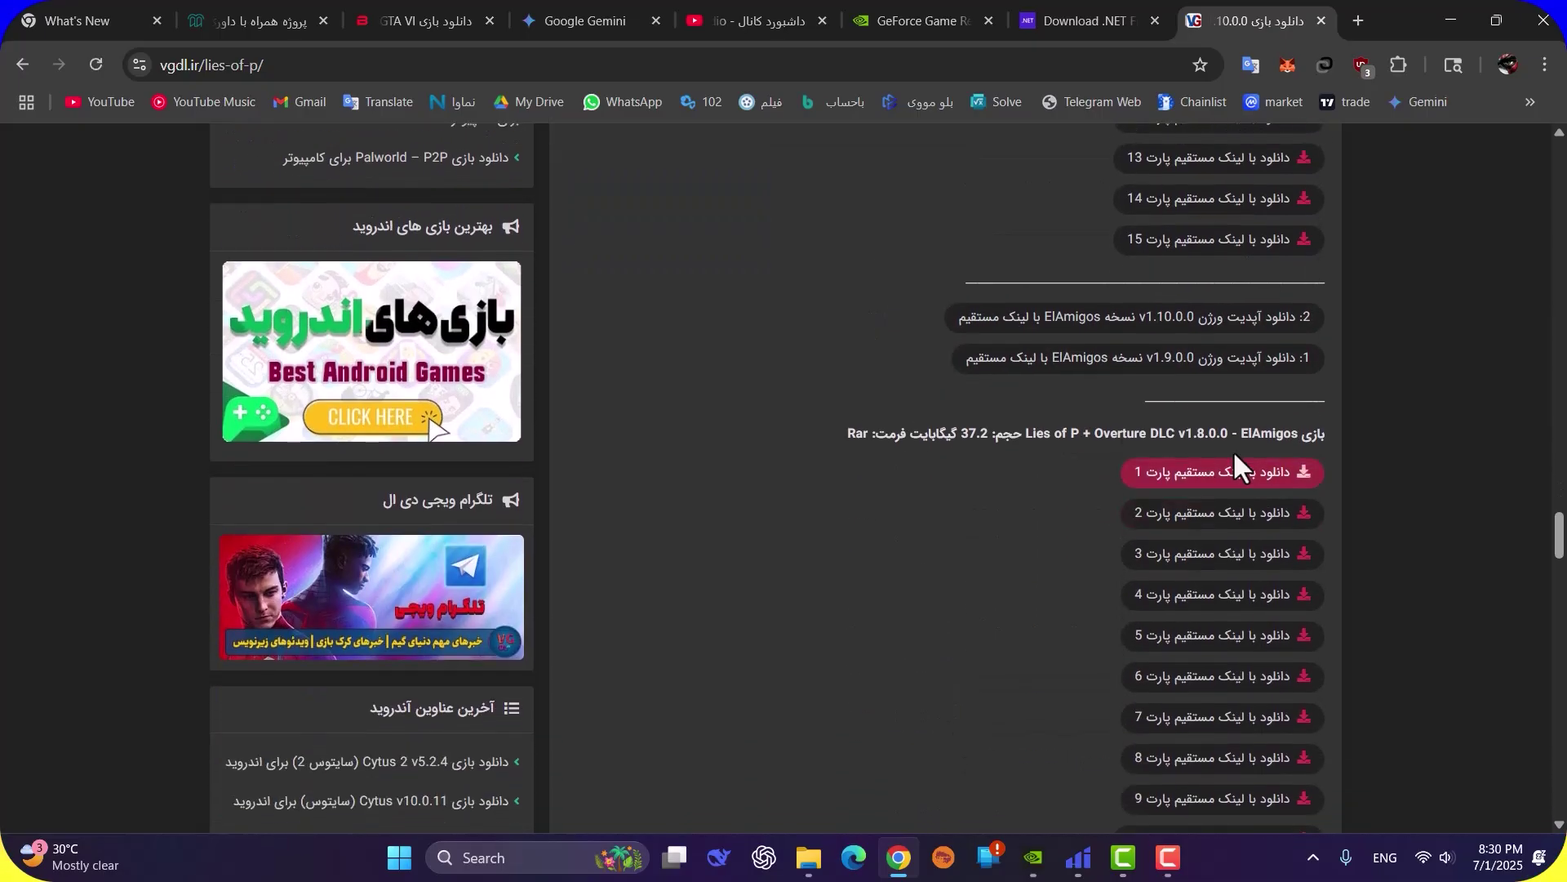
pyautogui.moveTo(1293, 433); pyautogui.dragTo(1274, 445)
pyautogui.click(1303, 430)
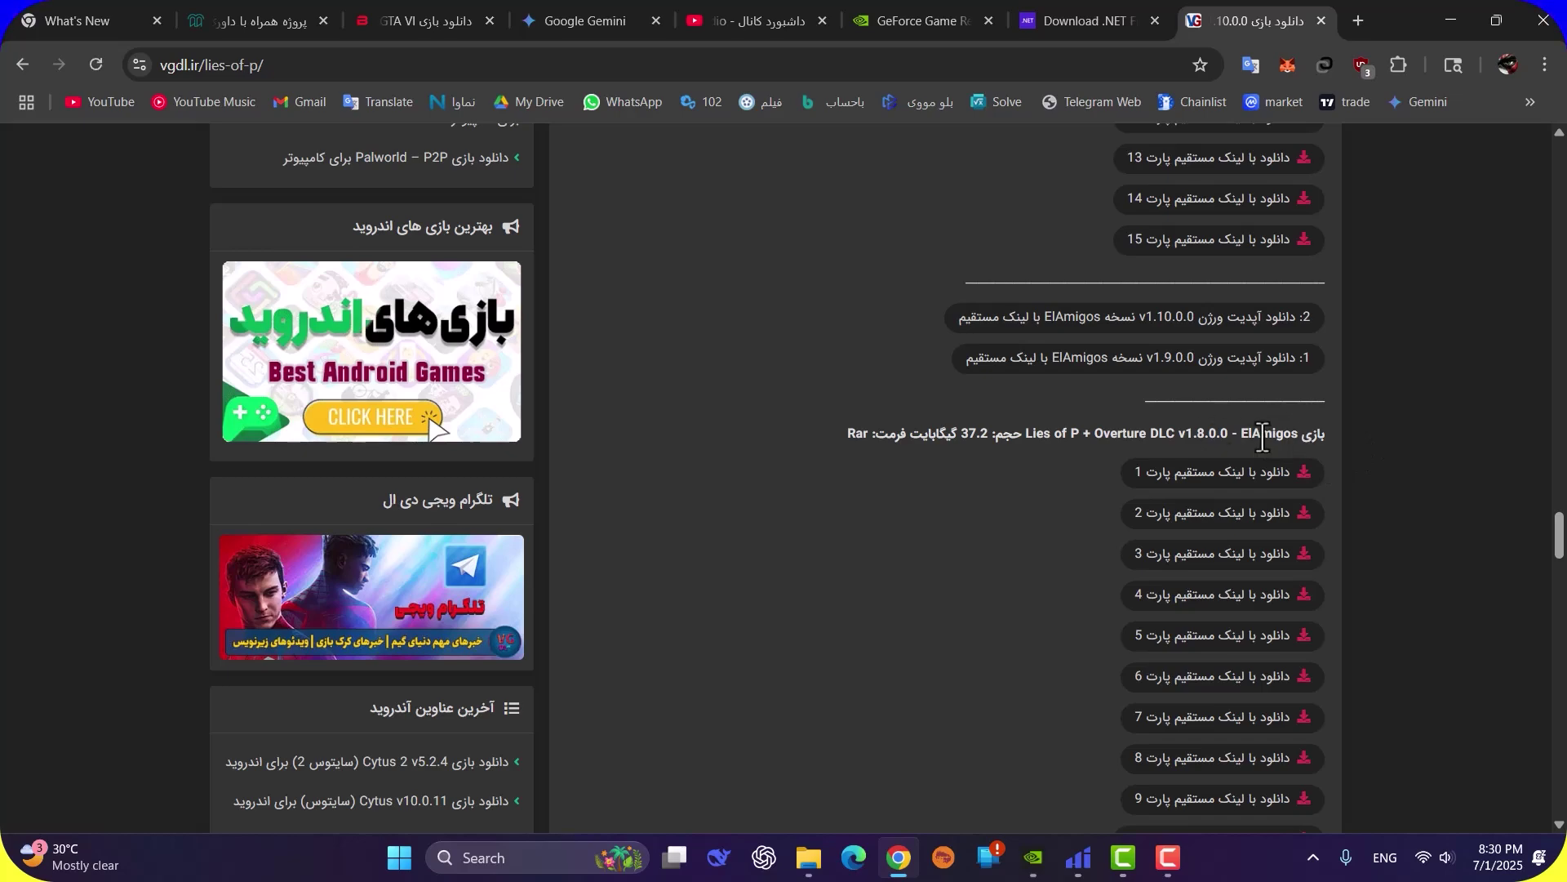
pyautogui.scroll(-4, 1271, 437)
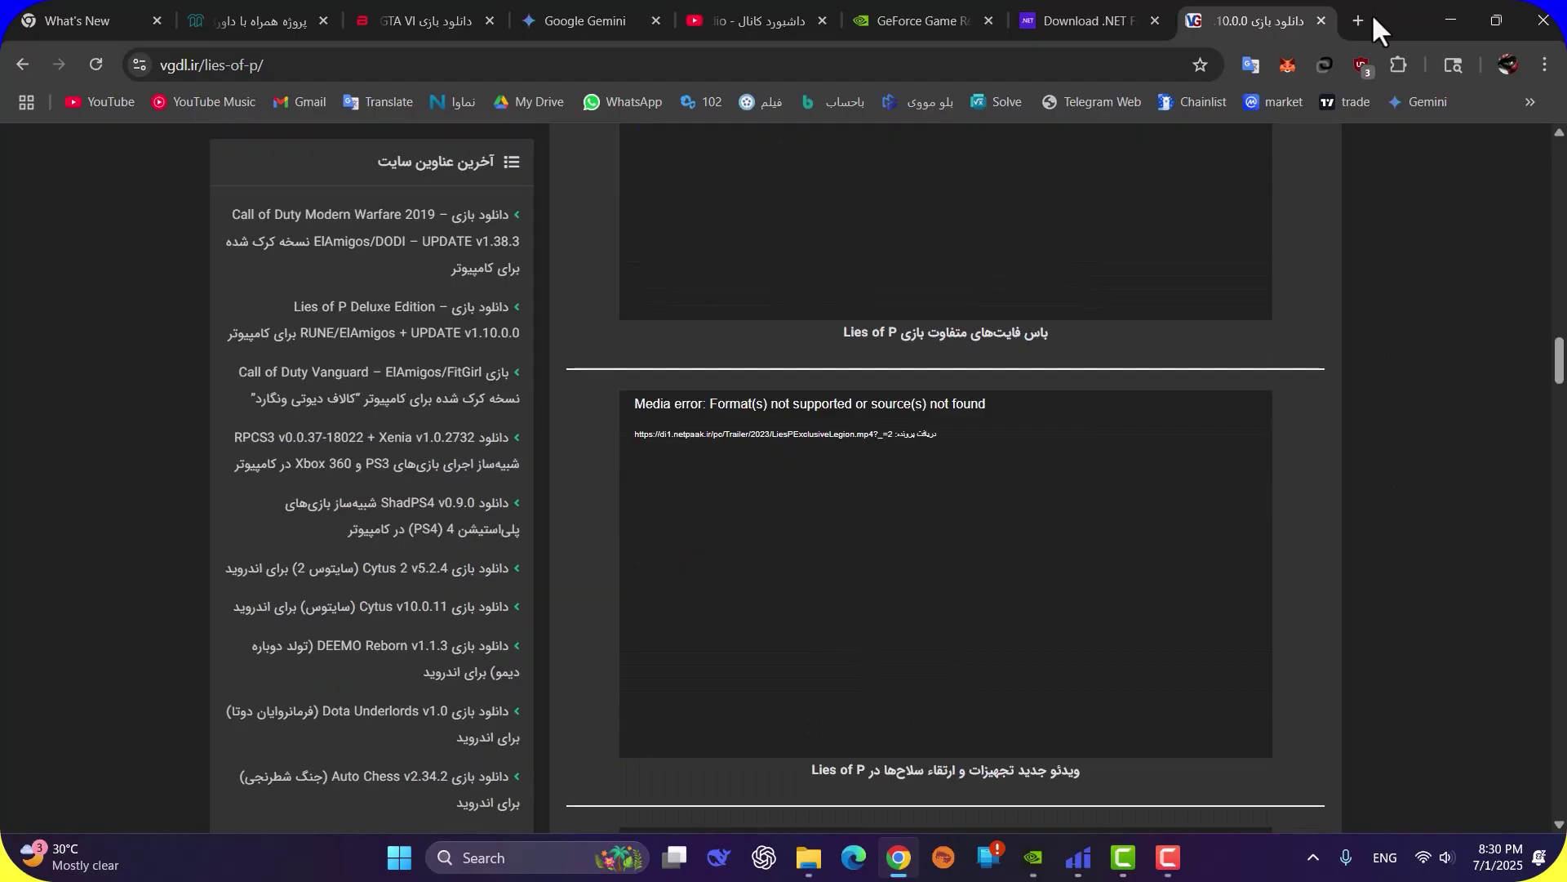
# Step: Open the Pink Paw Award games page on fitgirl-repacks.site in a new browser tab
pyautogui.click(1359, 21)
pyautogui.click(1118, 65)
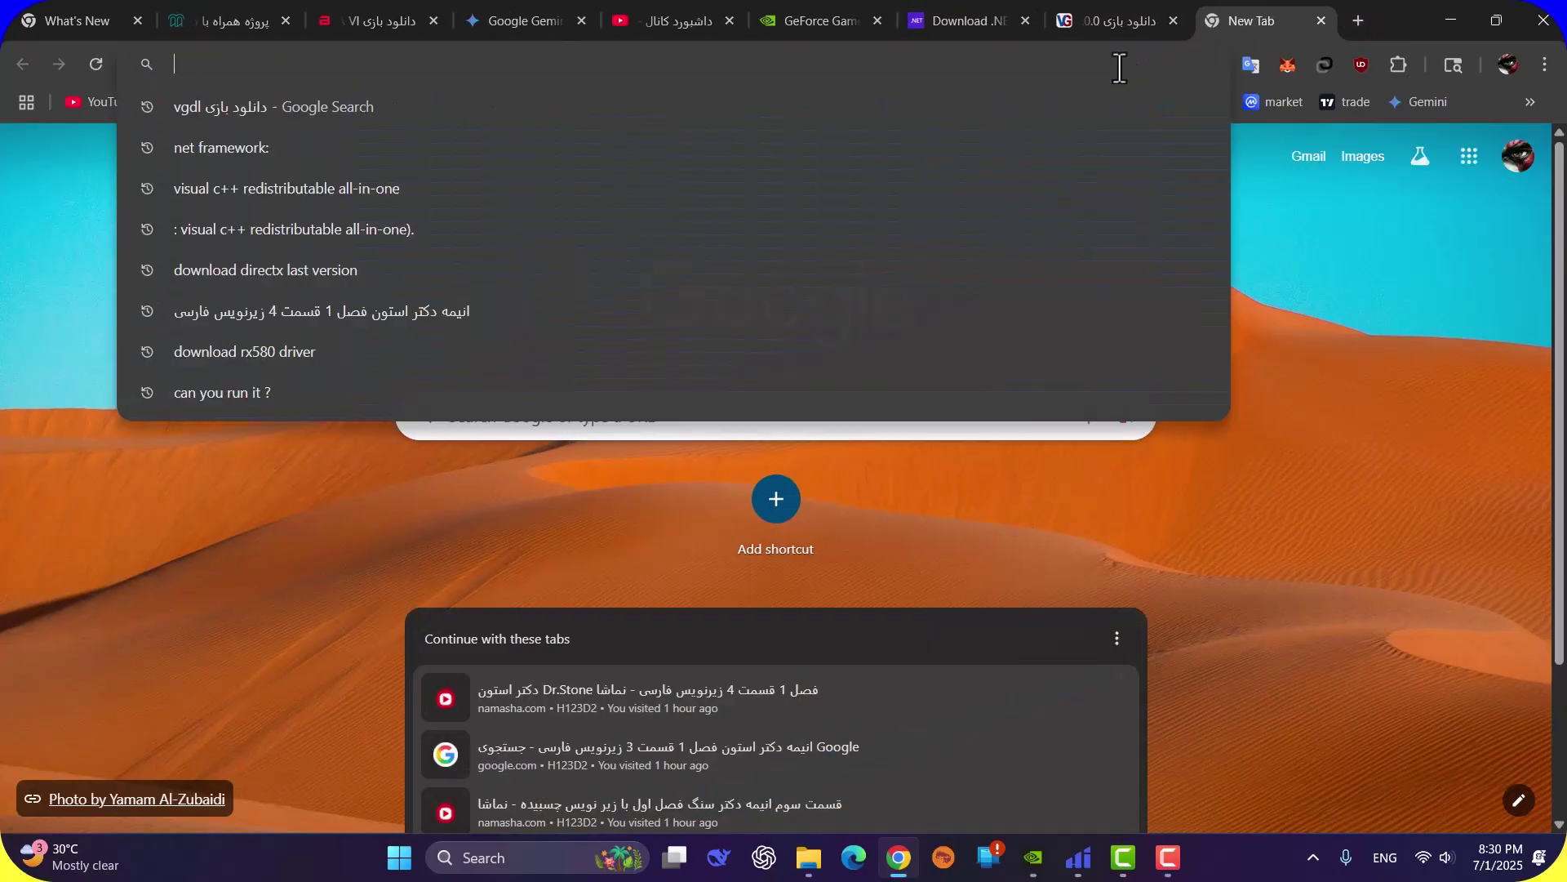
pyautogui.write('fitgirl-repacks.site/games-with-my-personal-pink-paw-award/')
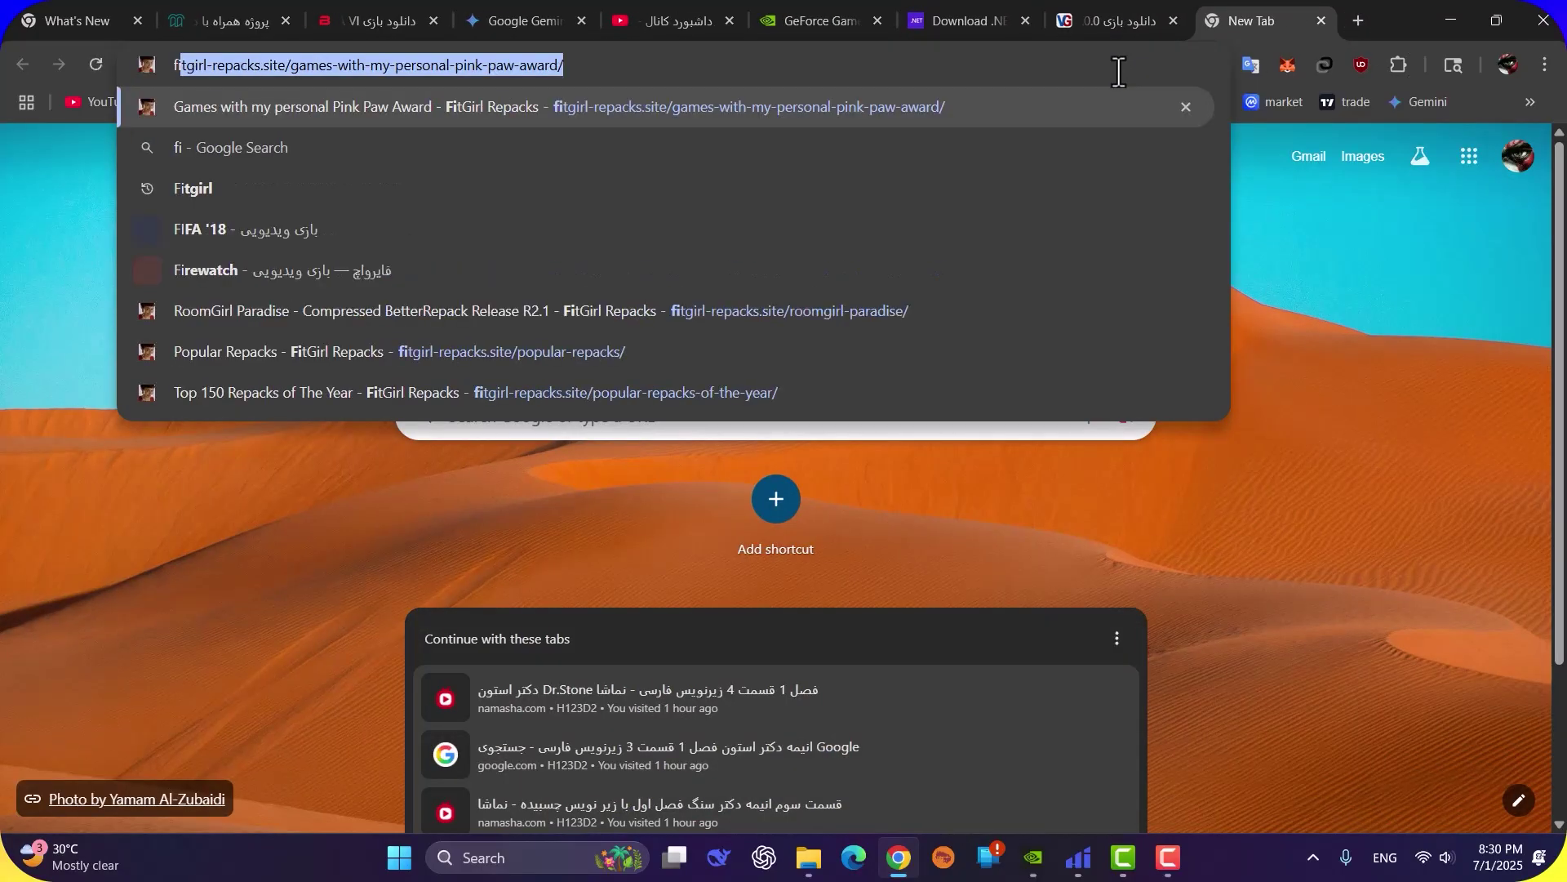
pyautogui.press('Return')
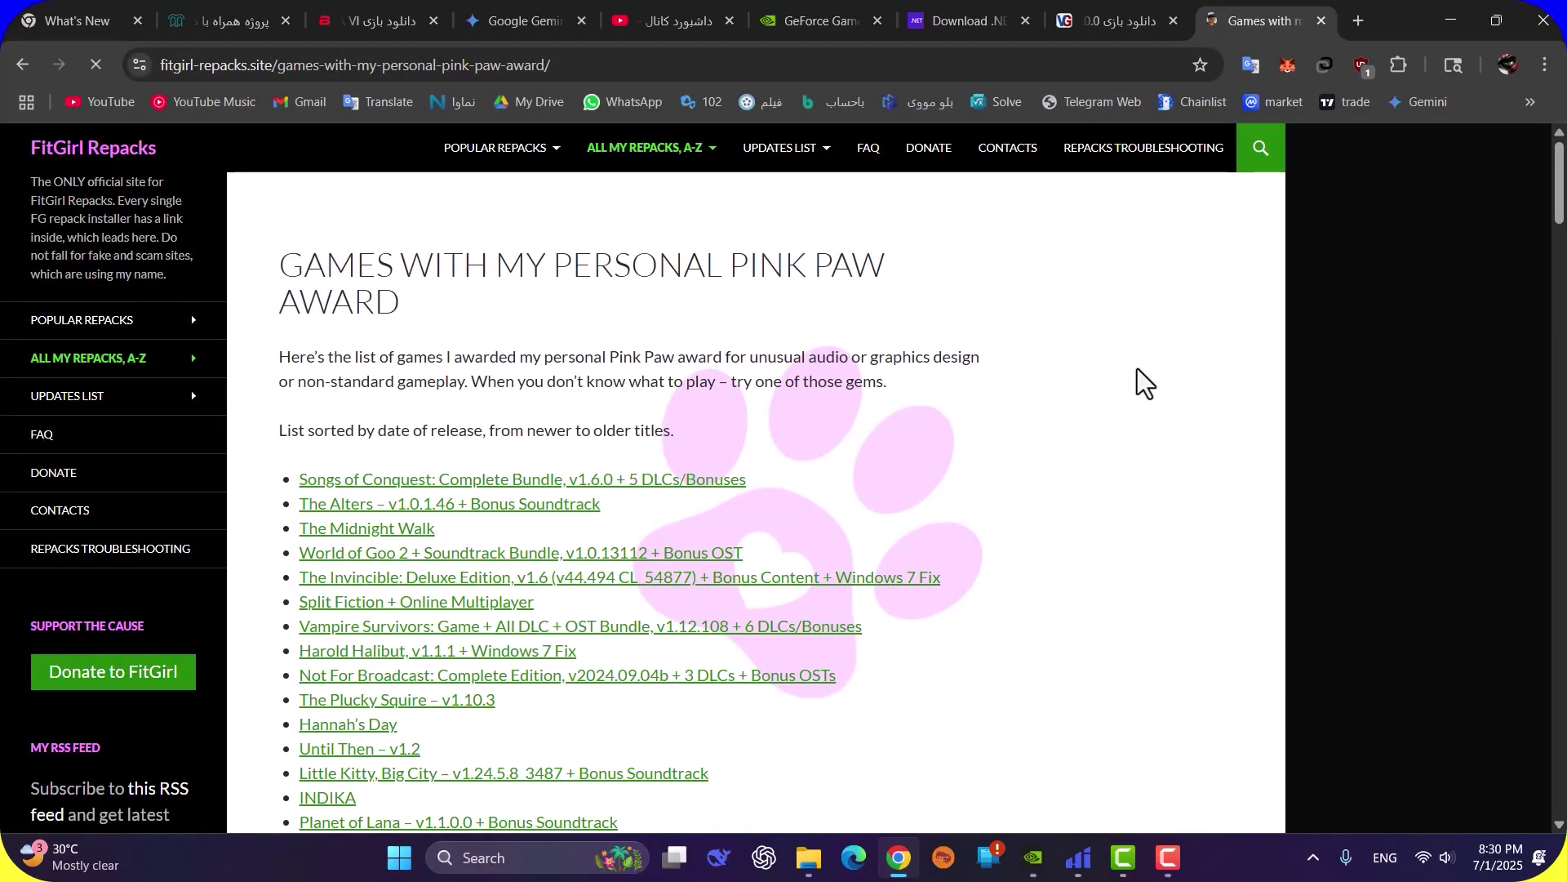
# Step: Search the FitGirl Repacks site for Cyberpunk 2077
pyautogui.click(1262, 148)
pyautogui.click(1172, 200)
pyautogui.write('cyberpunk 2077')
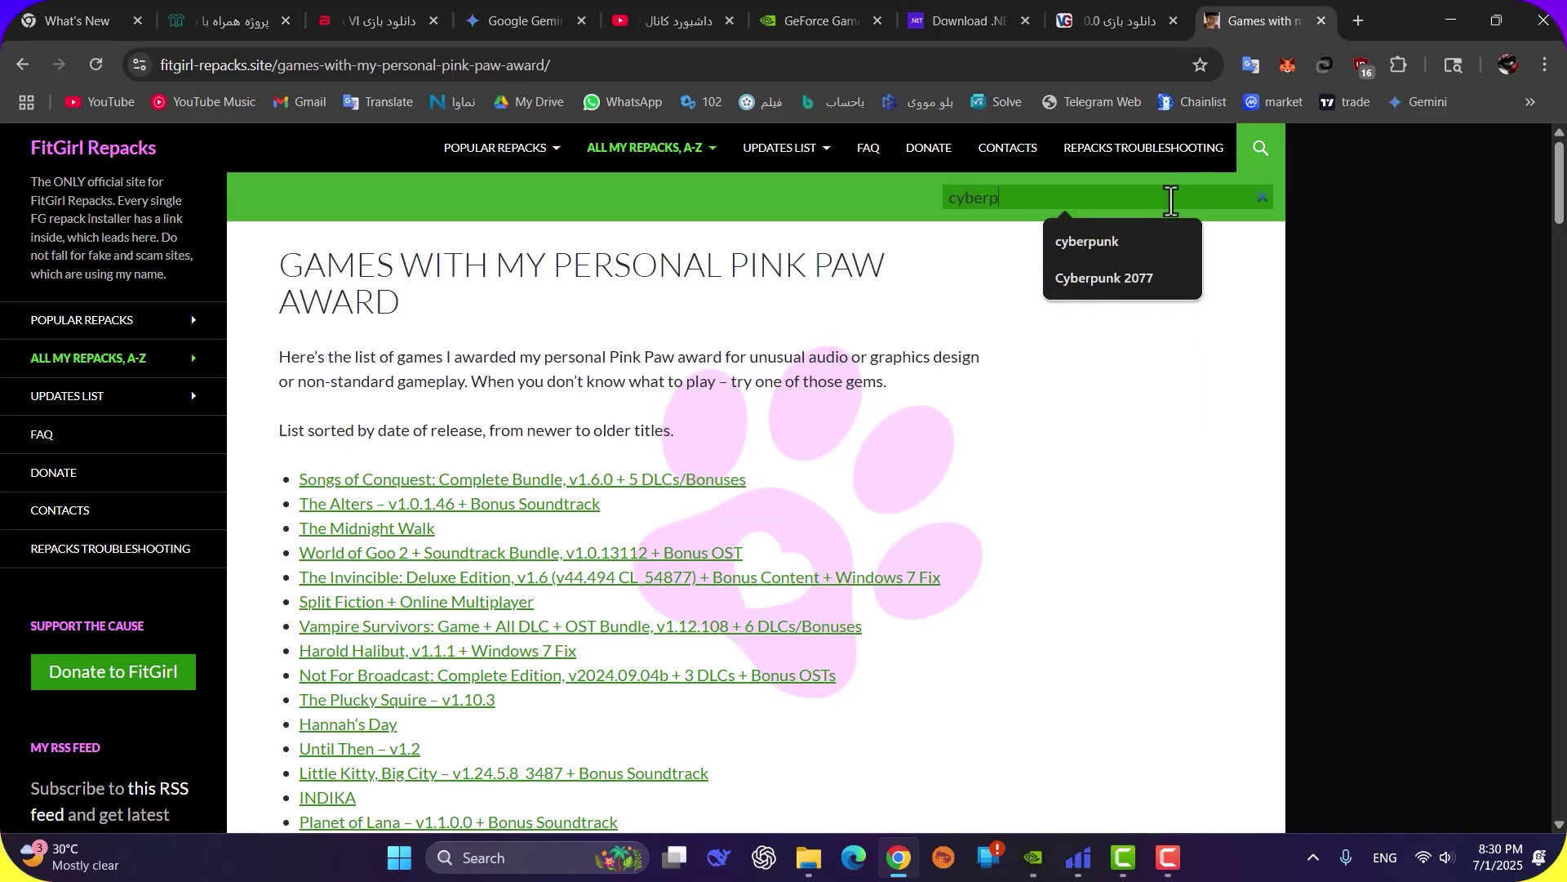
pyautogui.click(1109, 279)
pyautogui.click(1261, 159)
pyautogui.click(1262, 155)
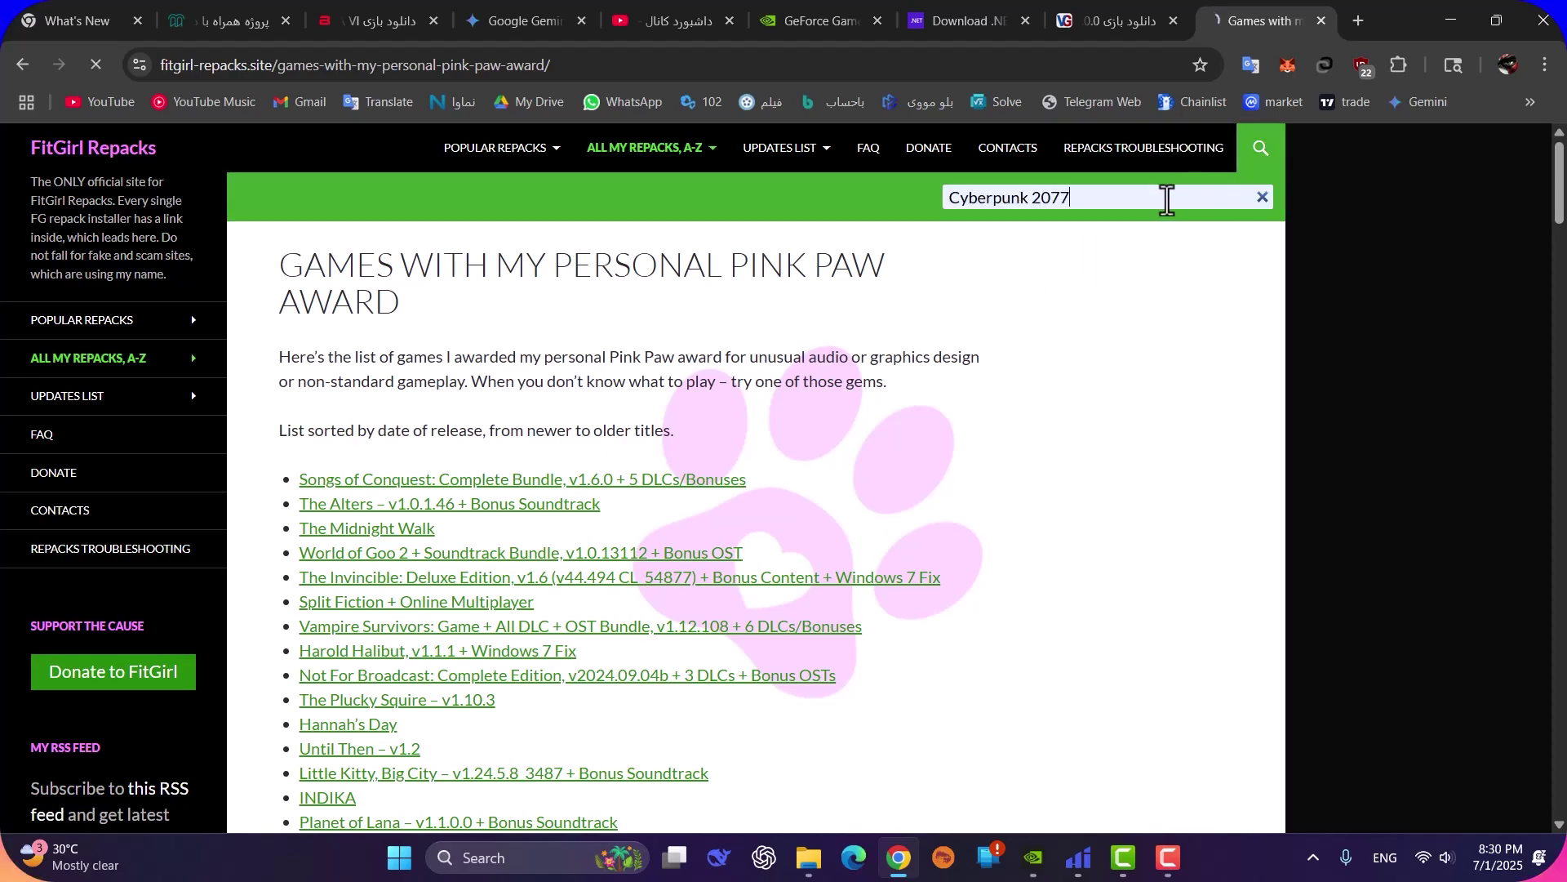
pyautogui.press('Return')
# Step: Return to the vgdl.ir Lies of P page and compare the file sizes listed for the RUNE, ElAmigos and FitGirl Repack versions
pyautogui.hotkey('ctrl', 'shift', 'Tab')
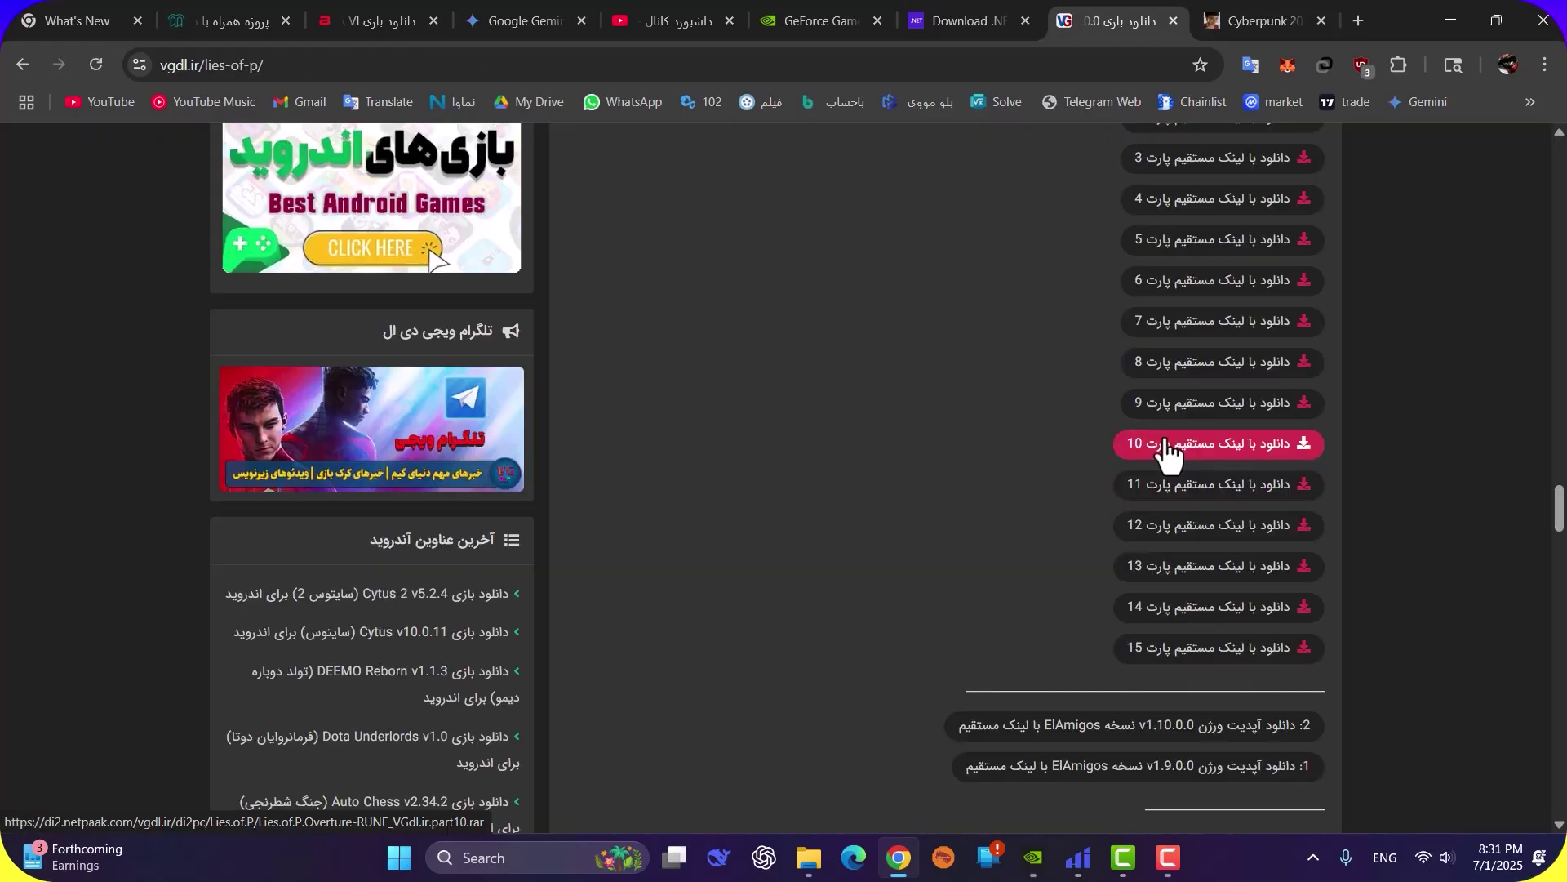
pyautogui.scroll(4, 1168, 449)
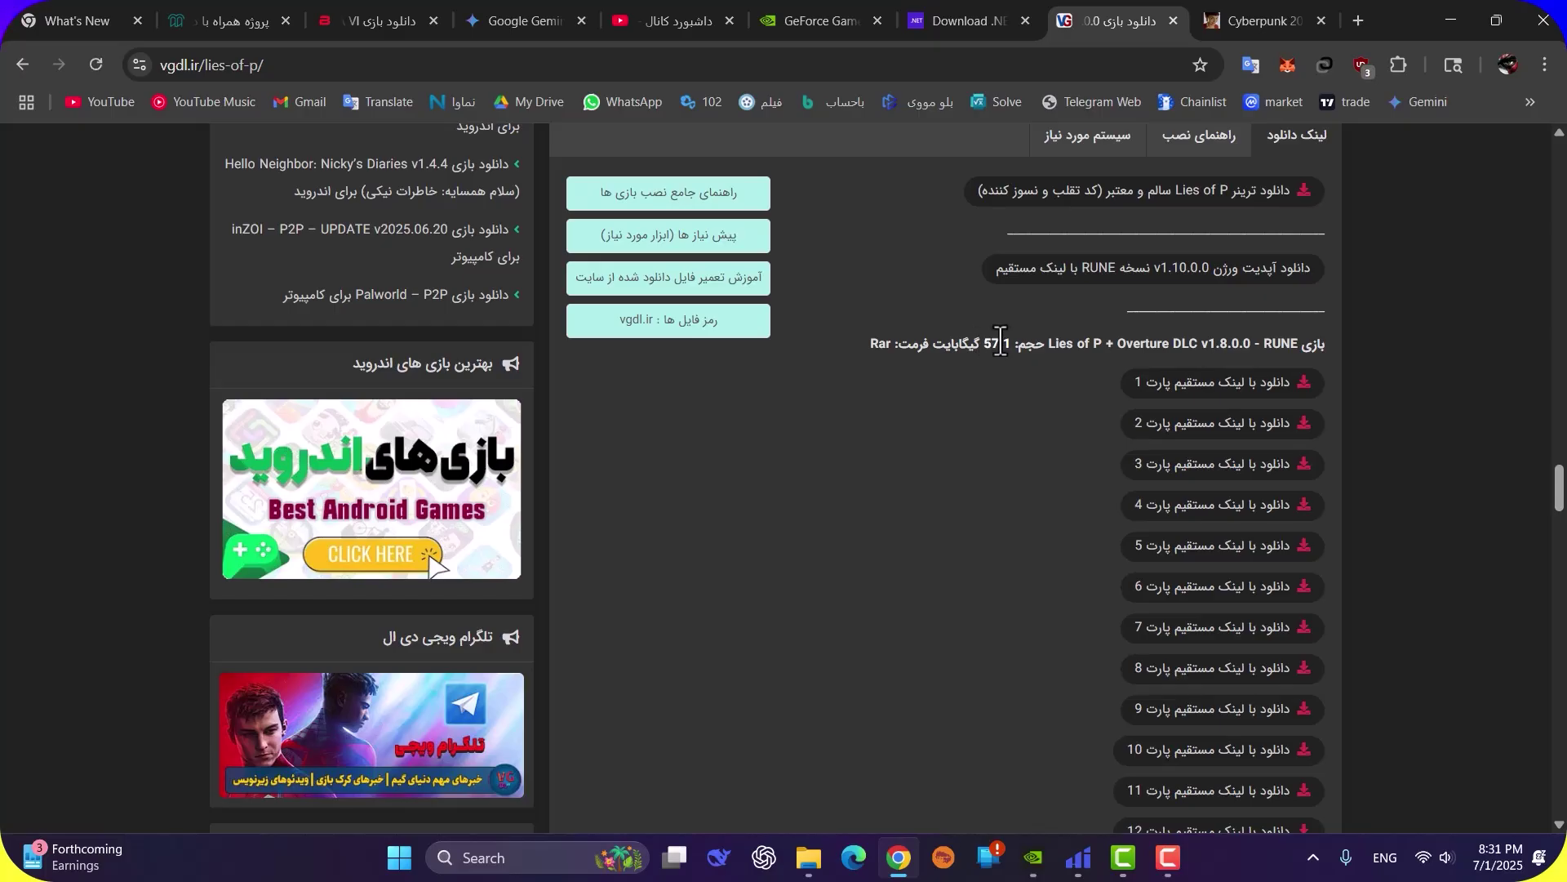
pyautogui.scroll(-10, 1006, 375)
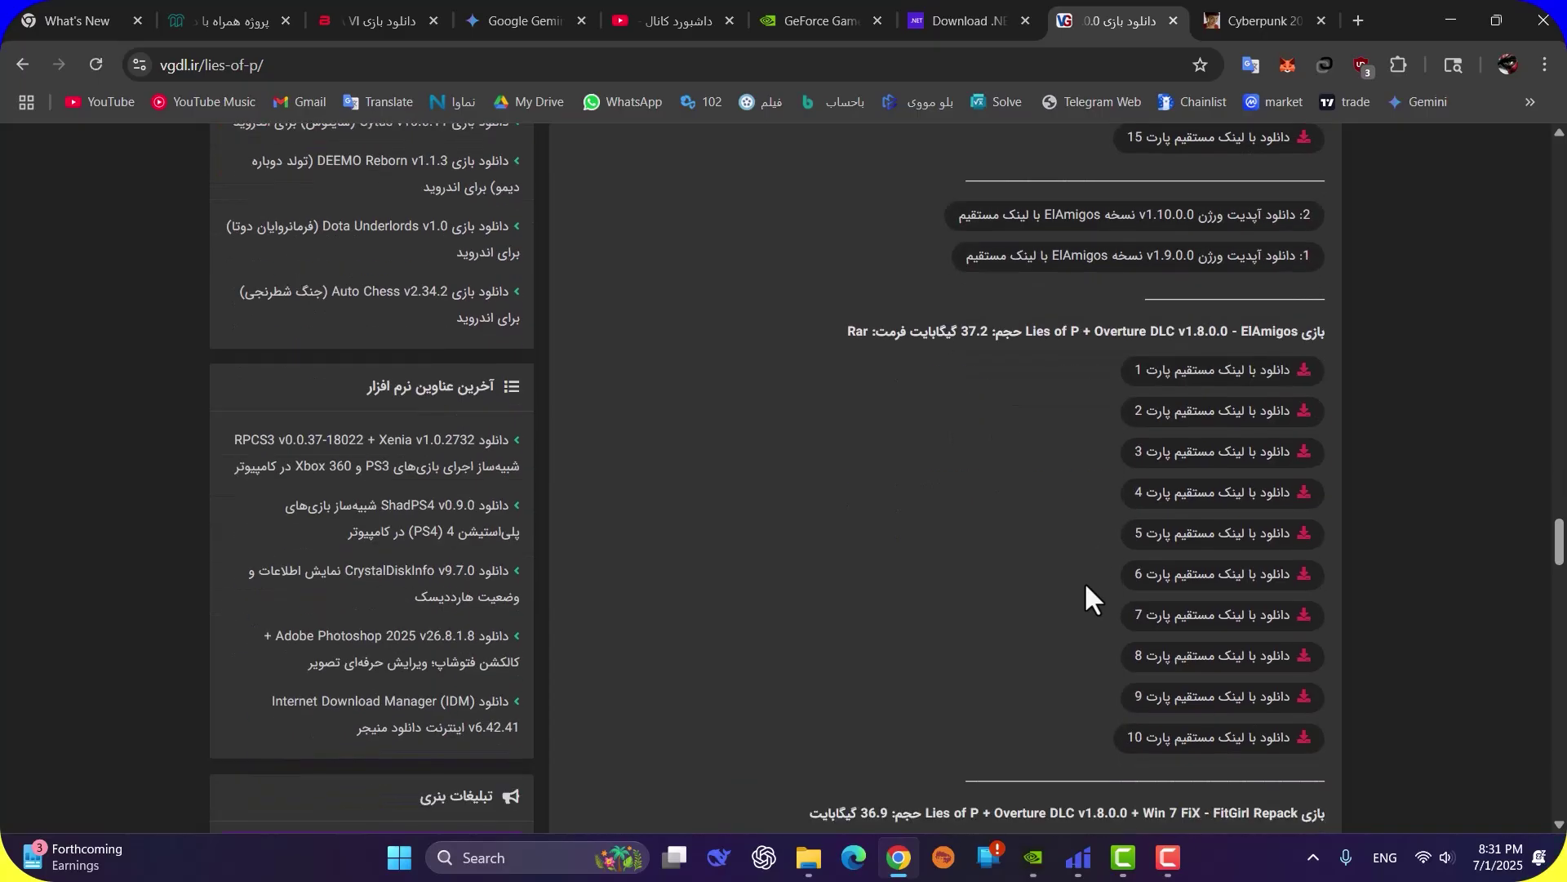
pyautogui.scroll(-4, 1039, 560)
pyautogui.scroll(-4, 1085, 625)
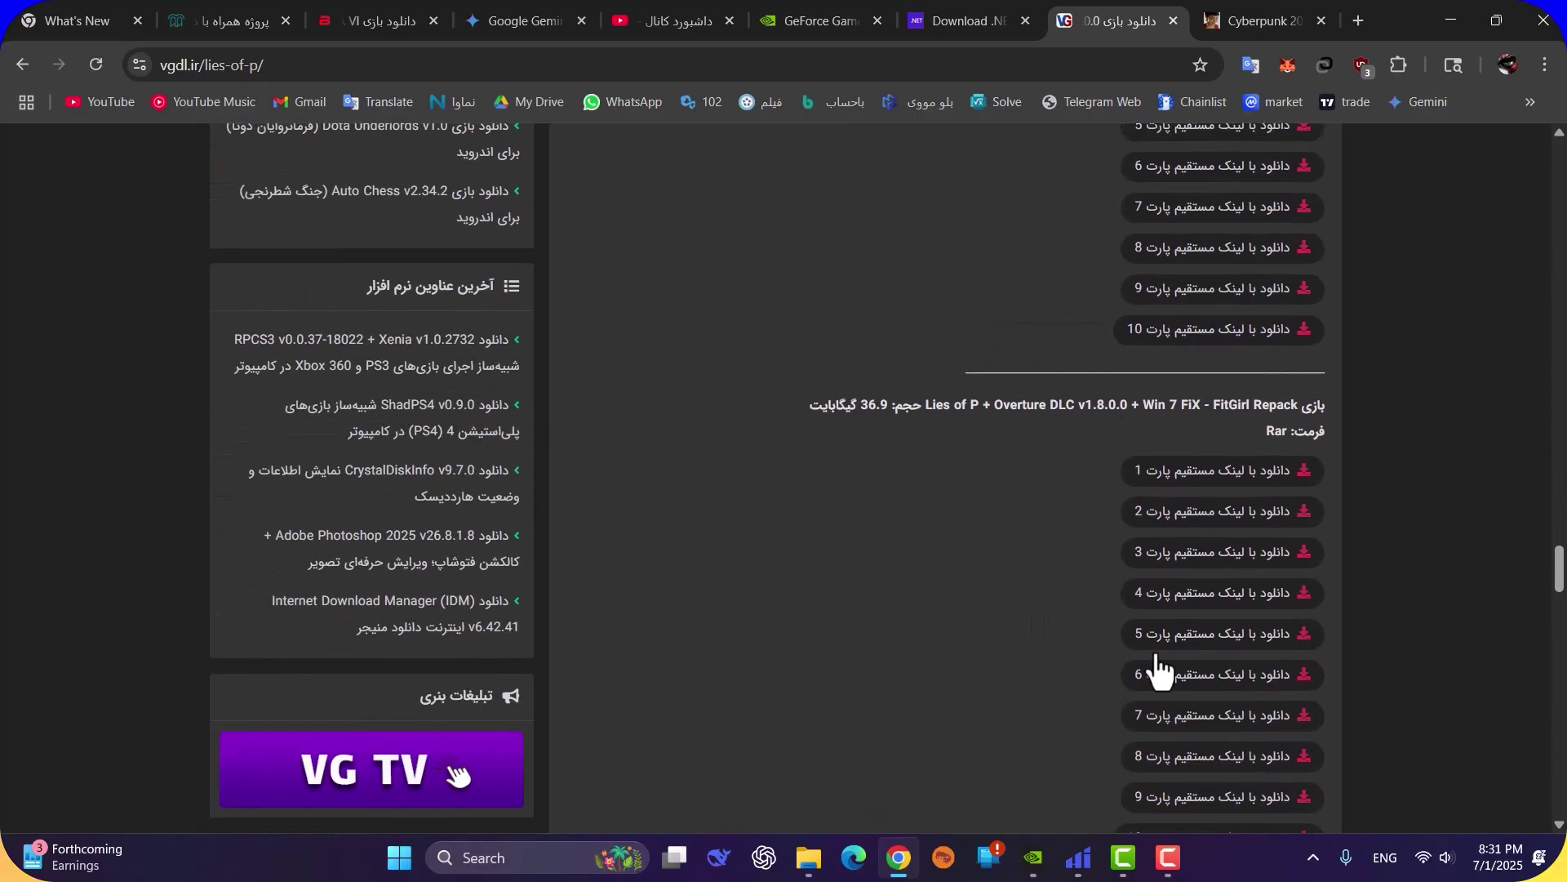
pyautogui.click(1270, 4)
pyautogui.click(1128, 3)
pyautogui.scroll(1, 1096, 420)
pyautogui.scroll(2, 1097, 423)
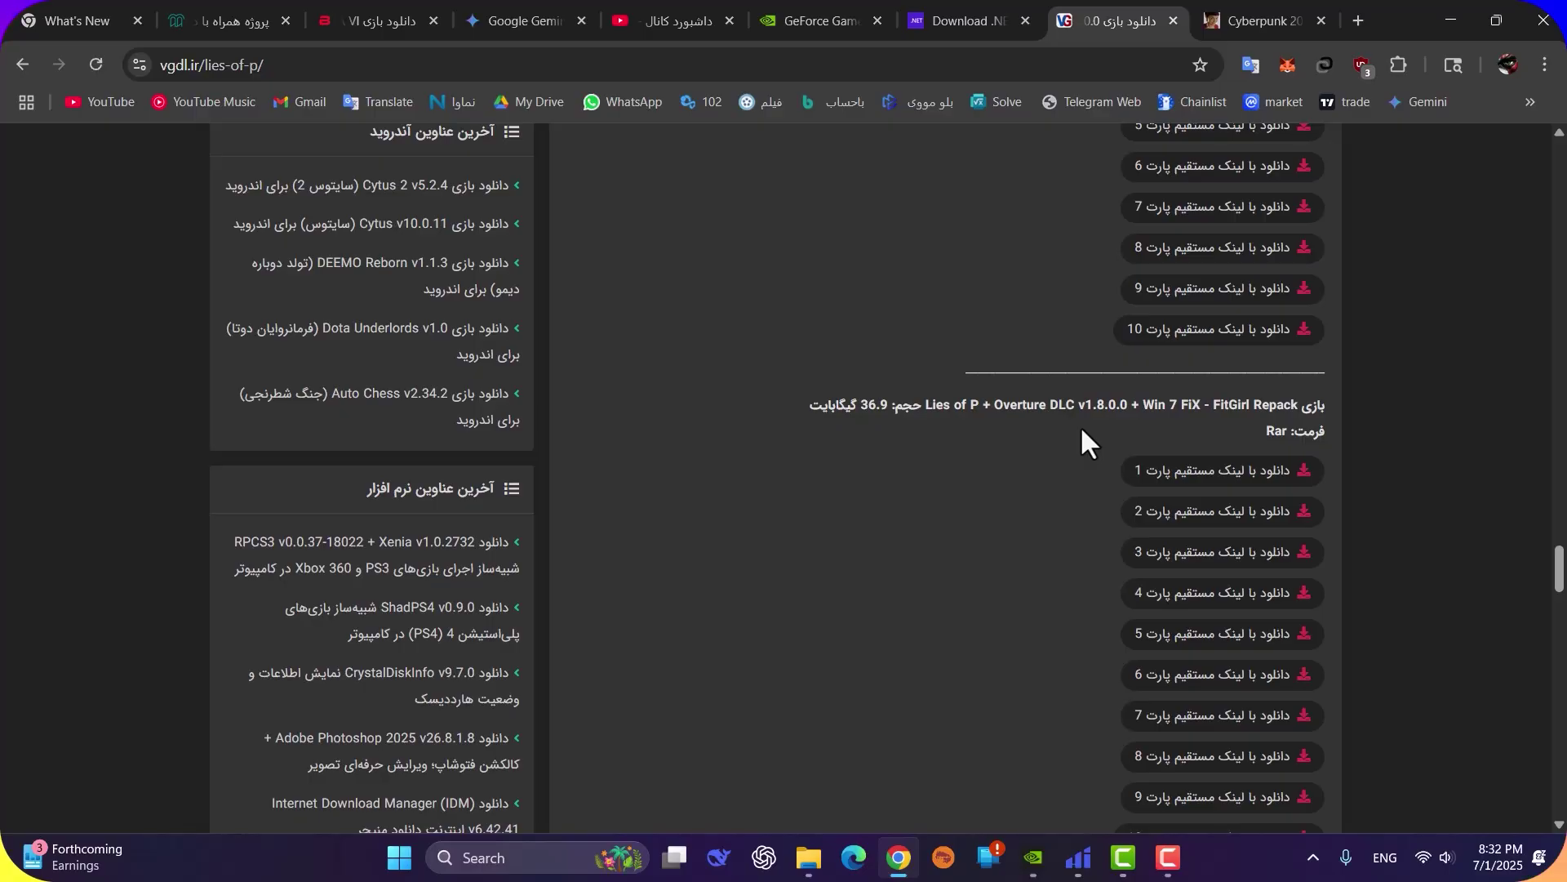
# Step: Switch to the FitGirl Cyberpunk 2077 page and look through its selective language download links
pyautogui.hotkey('ctrl', 'Tab')
pyautogui.scroll(-15, 738, 449)
pyautogui.scroll(-20, 712, 413)
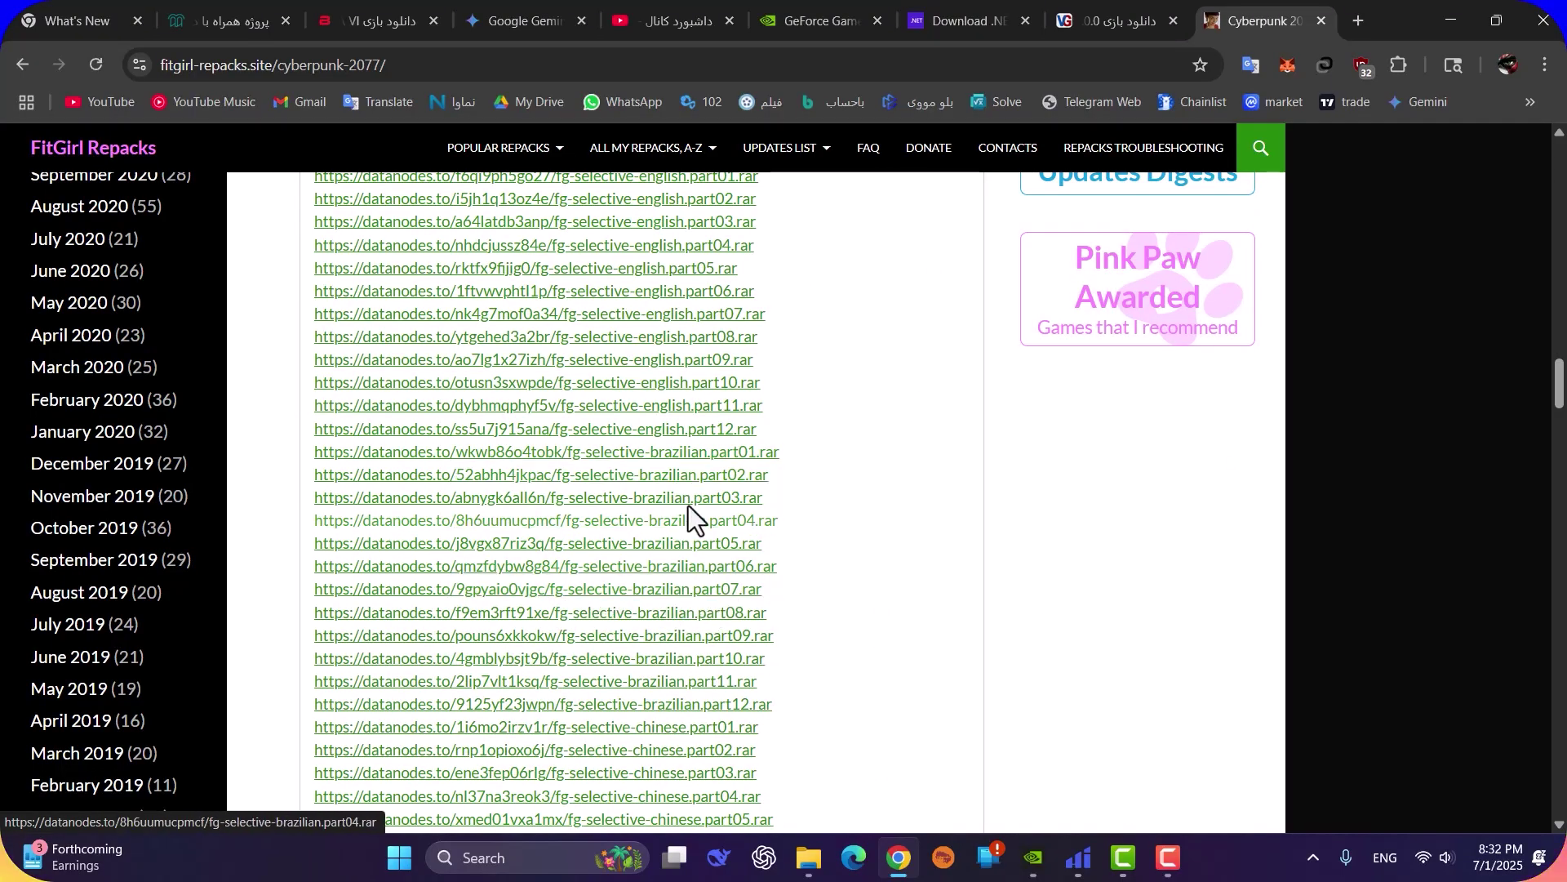
pyautogui.scroll(-4, 745, 595)
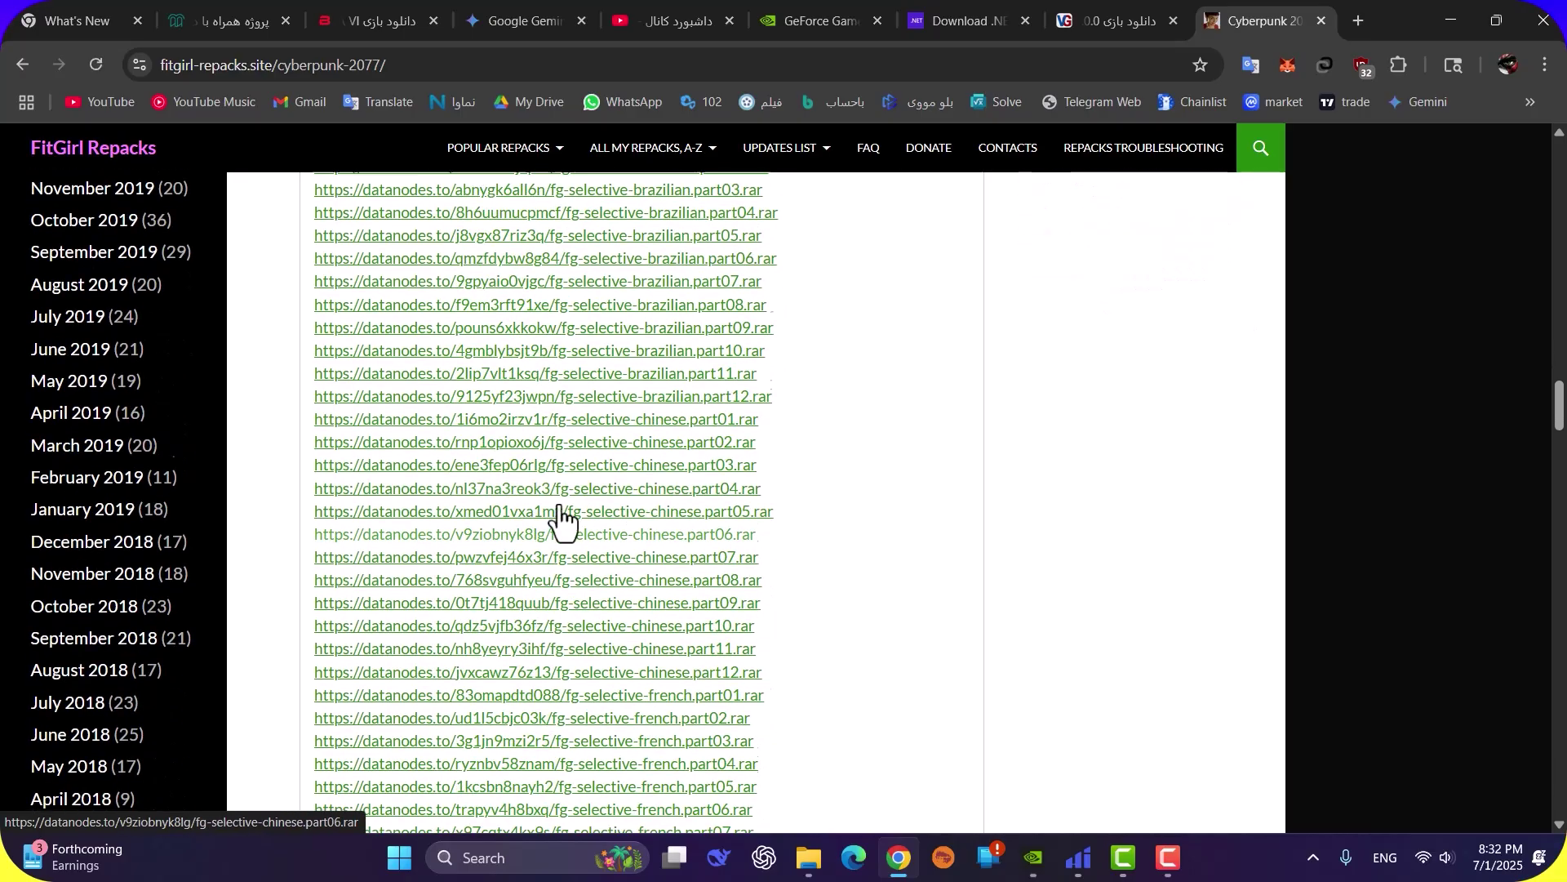
pyautogui.scroll(-10, 561, 522)
# Step: Go back to the Lies of P page and review the download sections from RUNE through ElAmigos to FitGirl Repack
pyautogui.hotkey('ctrl', 'shift', 'Tab')
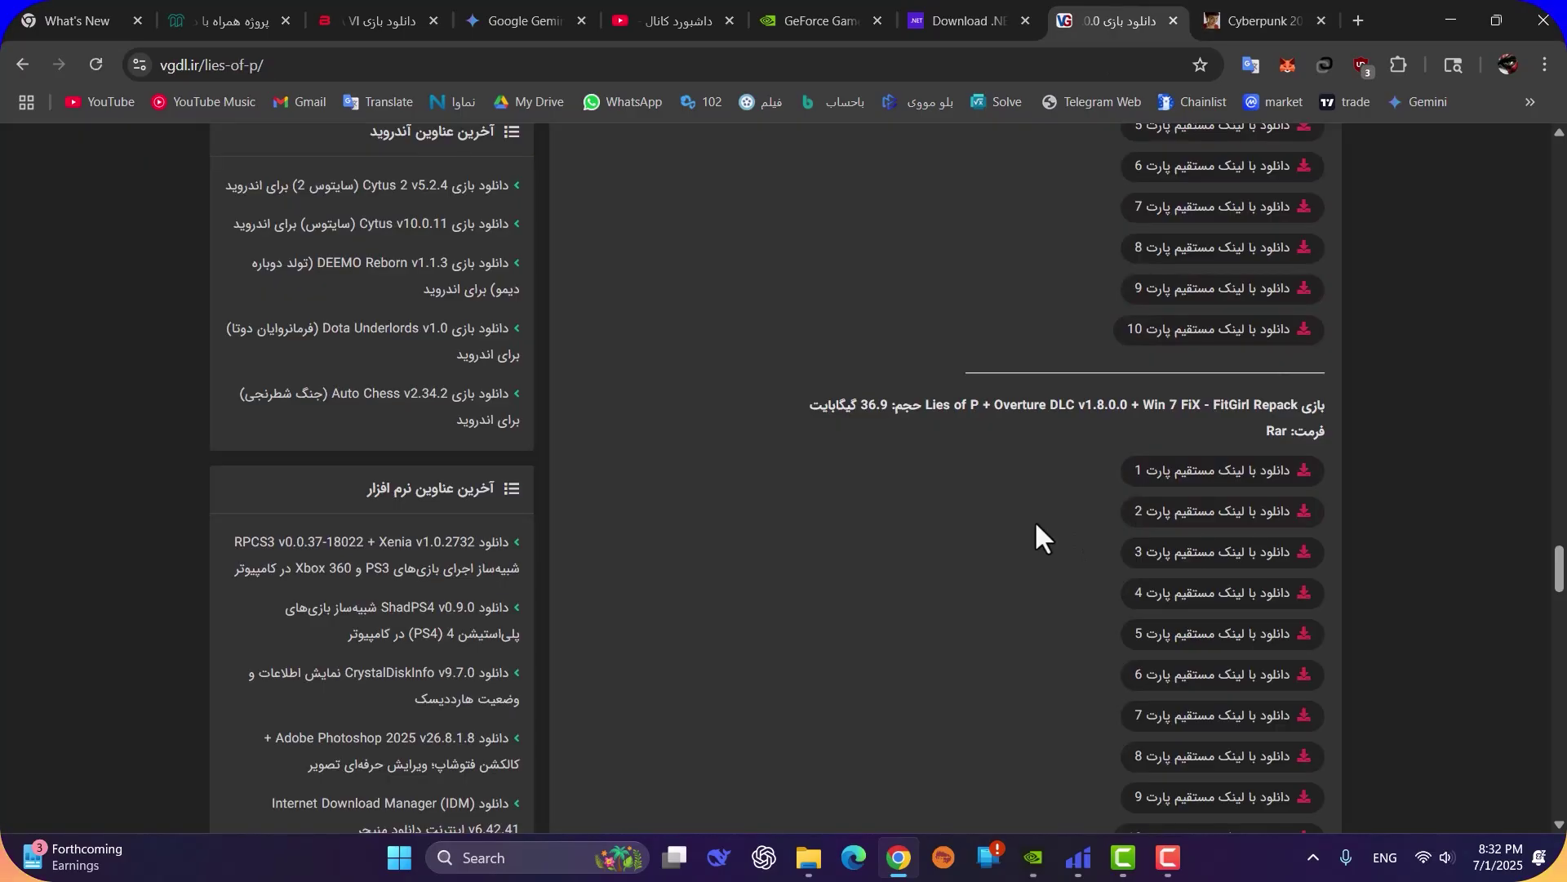
pyautogui.scroll(5, 1035, 538)
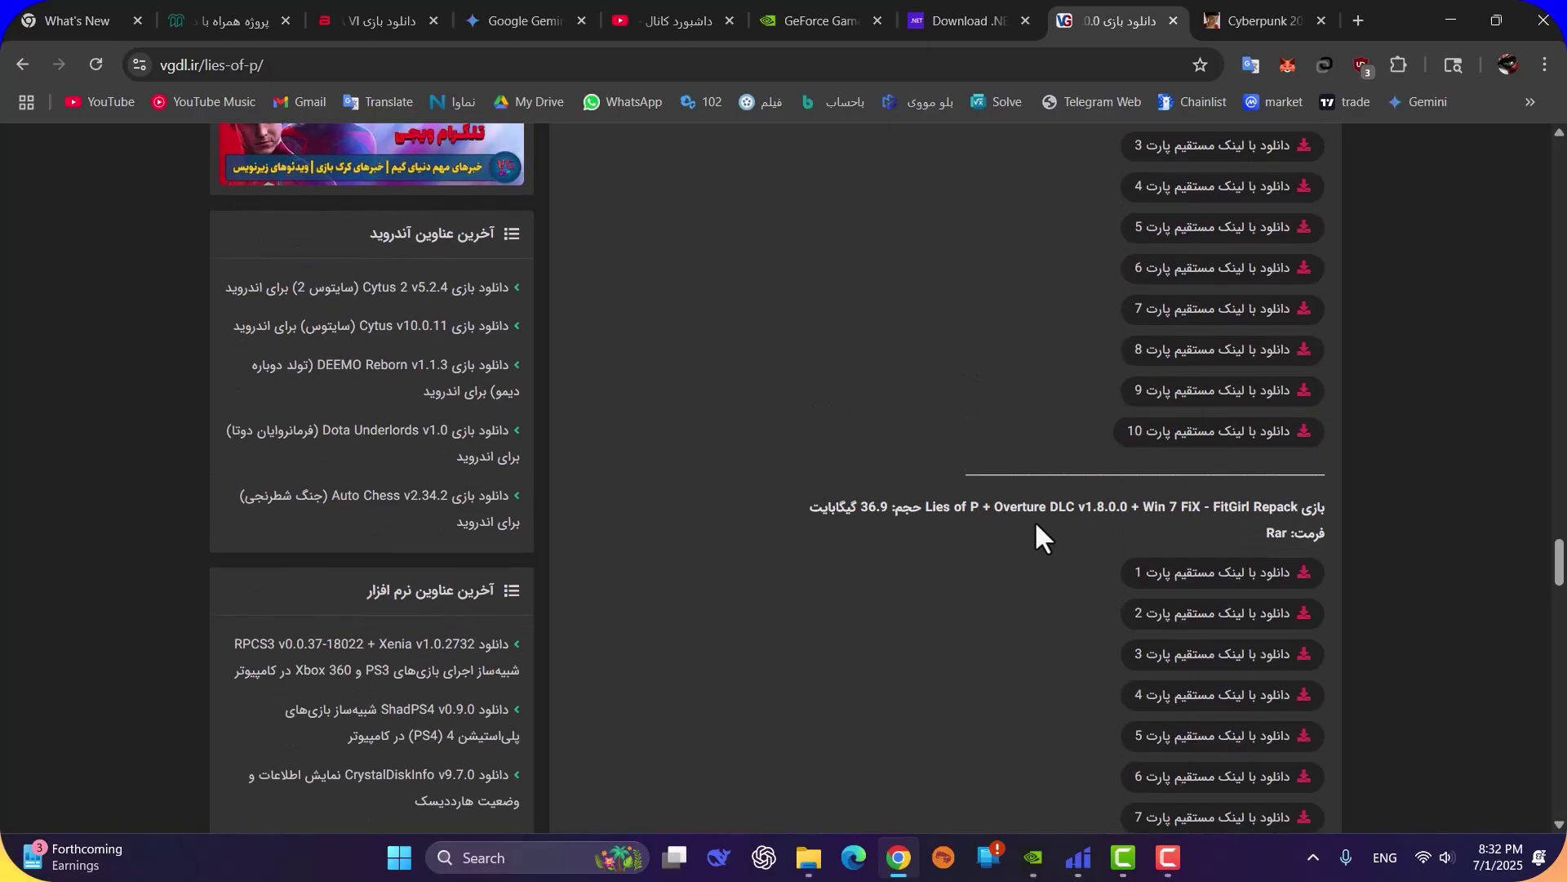
pyautogui.scroll(-2, 1031, 521)
pyautogui.scroll(11, 1030, 523)
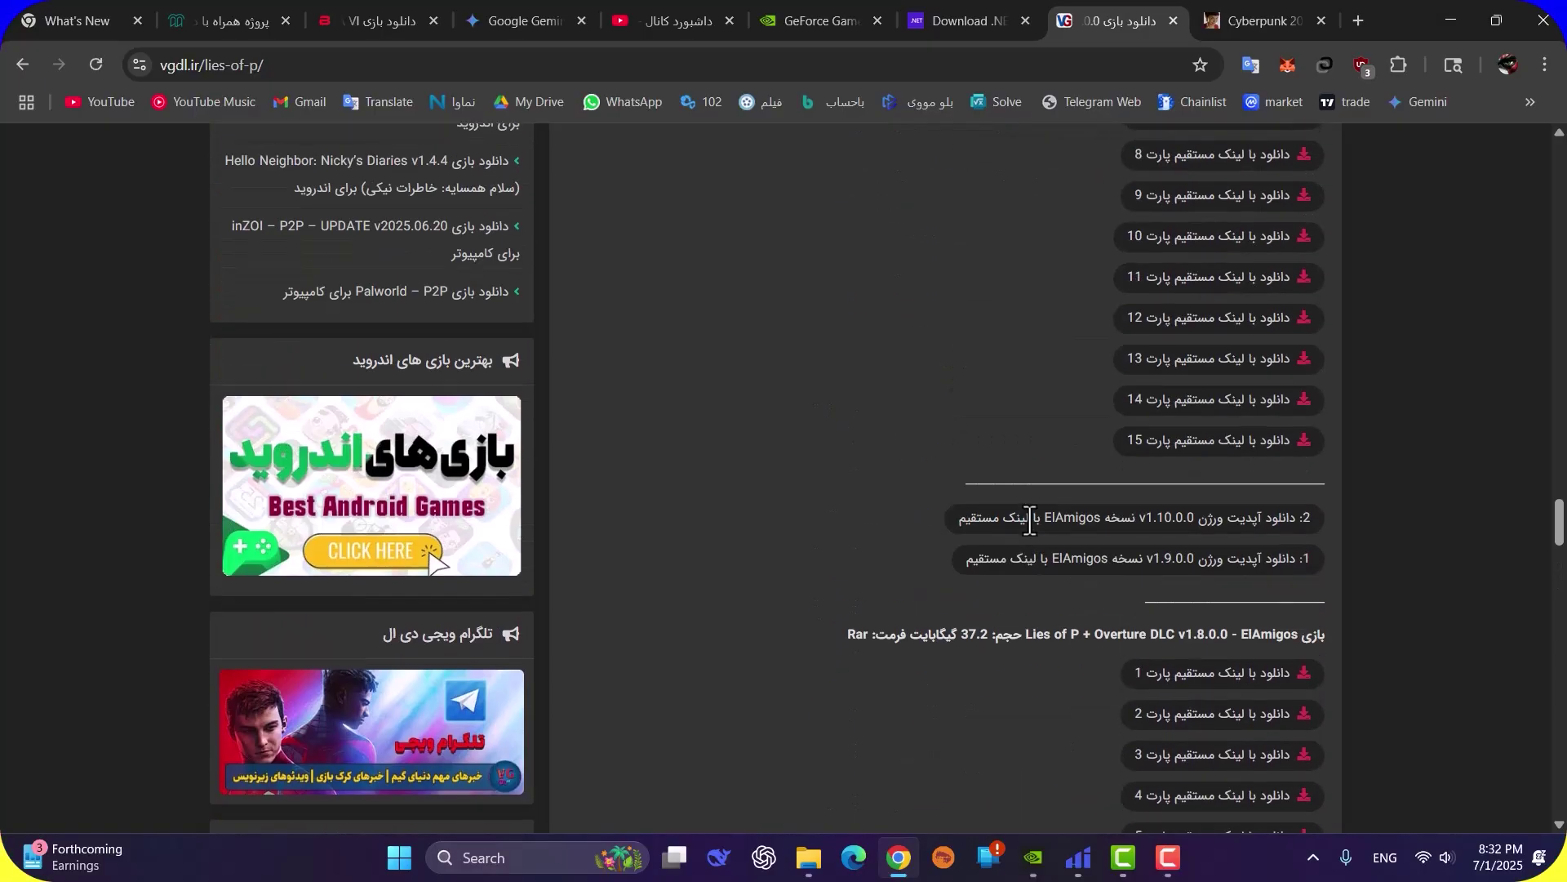
pyautogui.scroll(2, 1029, 520)
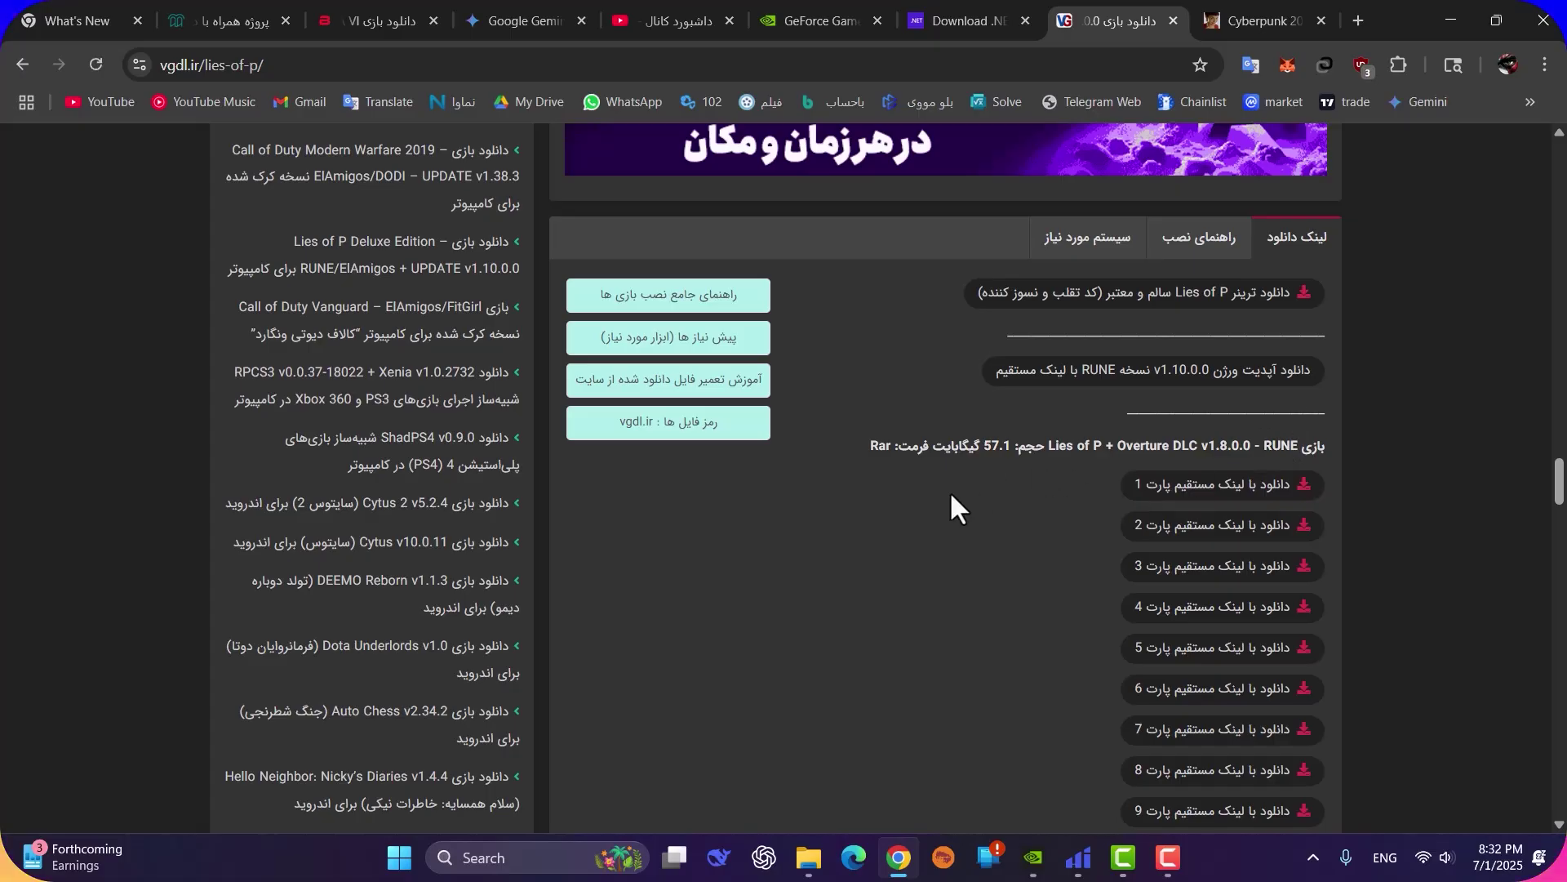
pyautogui.scroll(-10, 1041, 474)
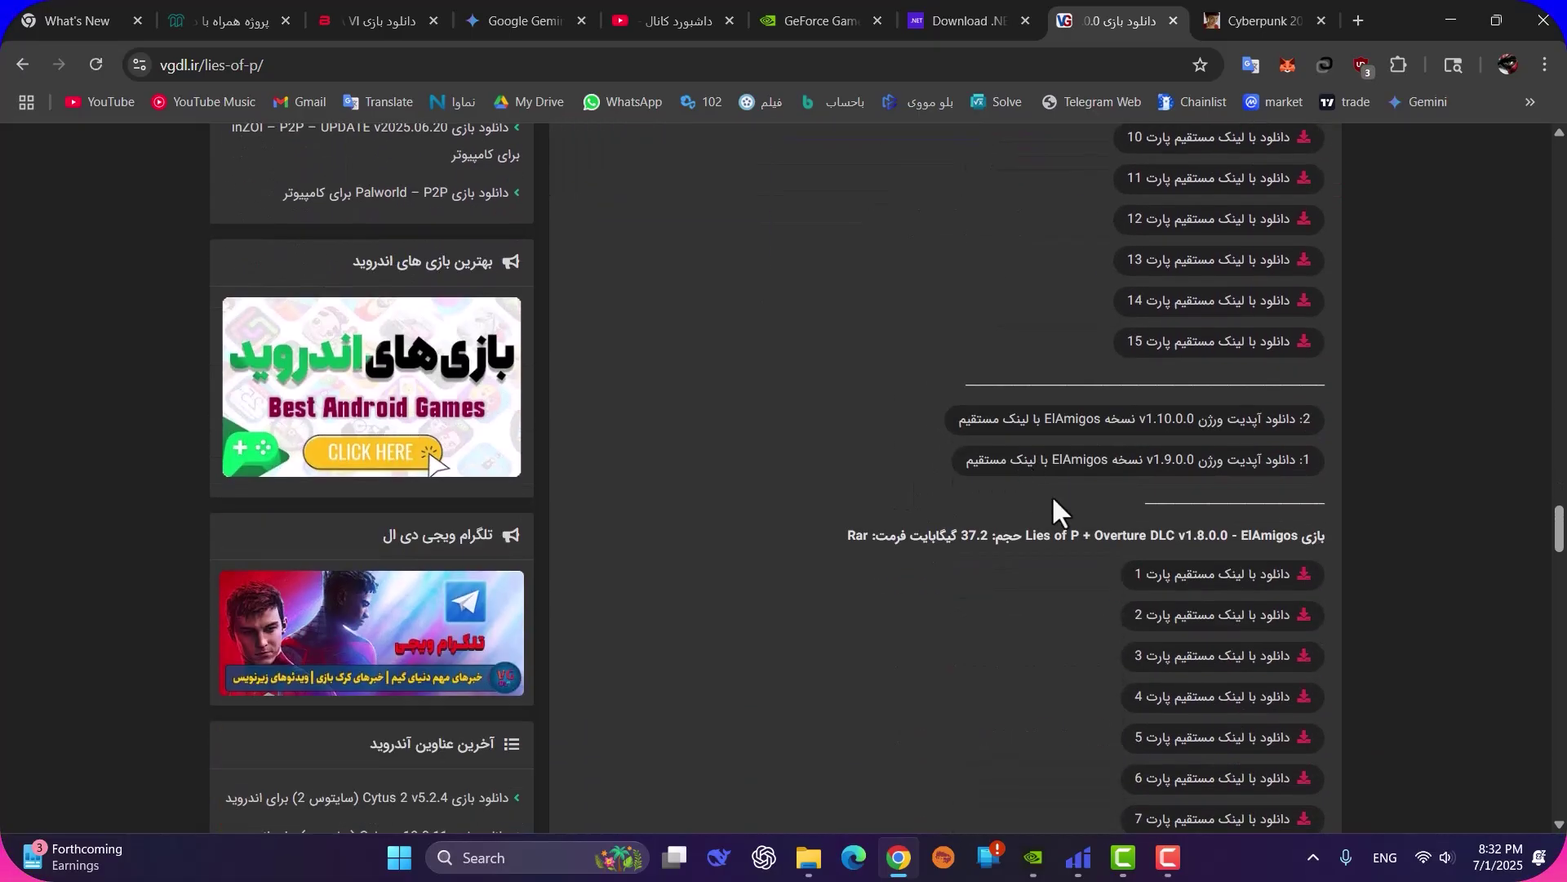
pyautogui.scroll(-4, 1046, 563)
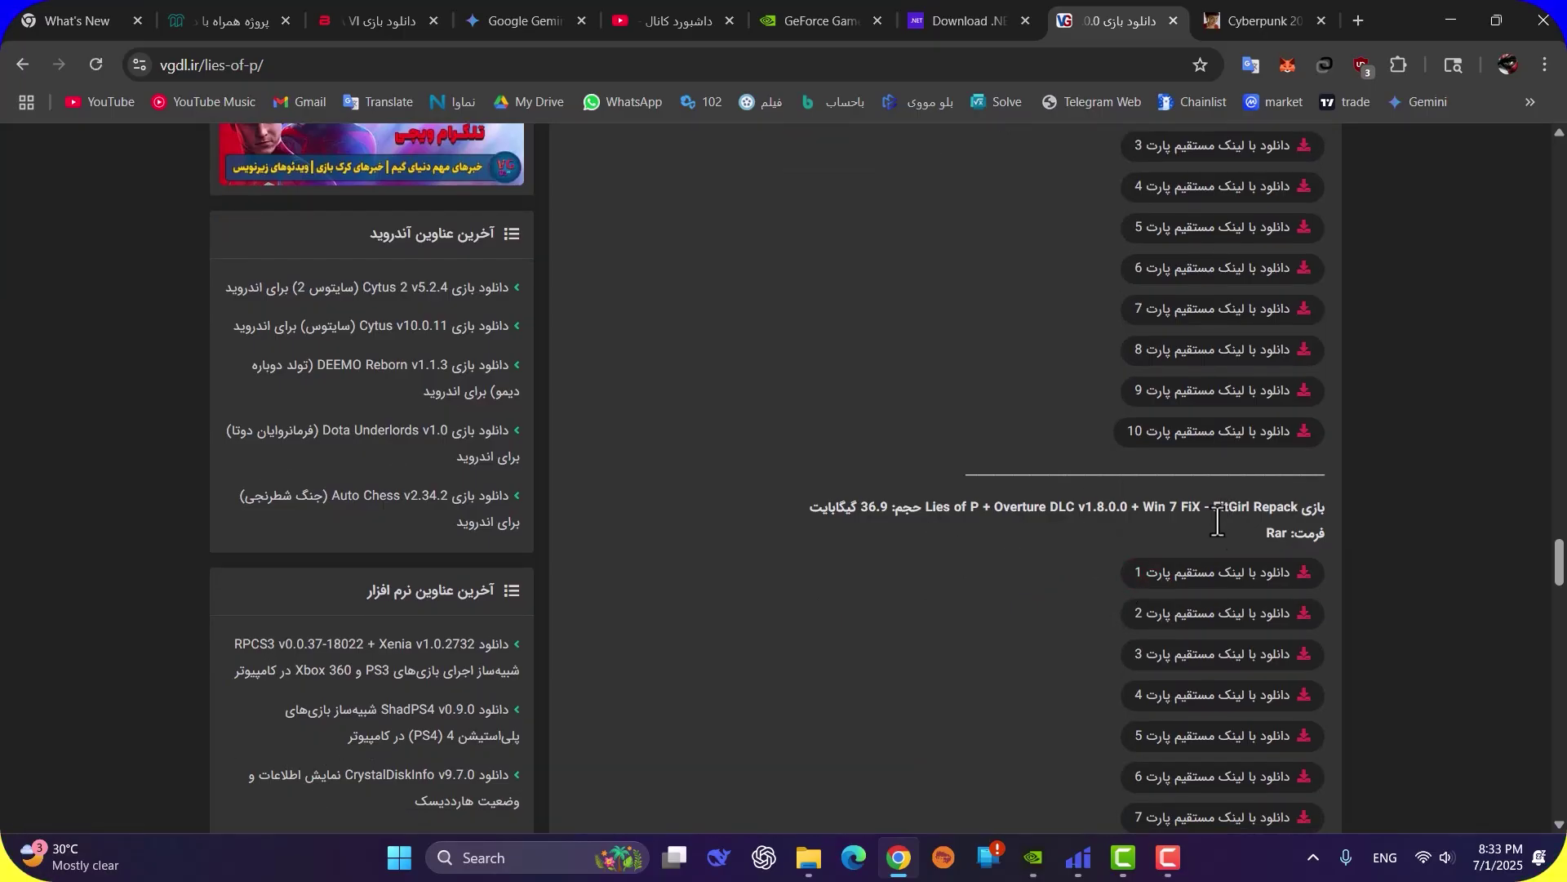
# Step: Recheck the part links of the three Lies of P versions and highlight ElAmigos in its section heading
pyautogui.scroll(1, 1210, 535)
pyautogui.scroll(3, 1210, 535)
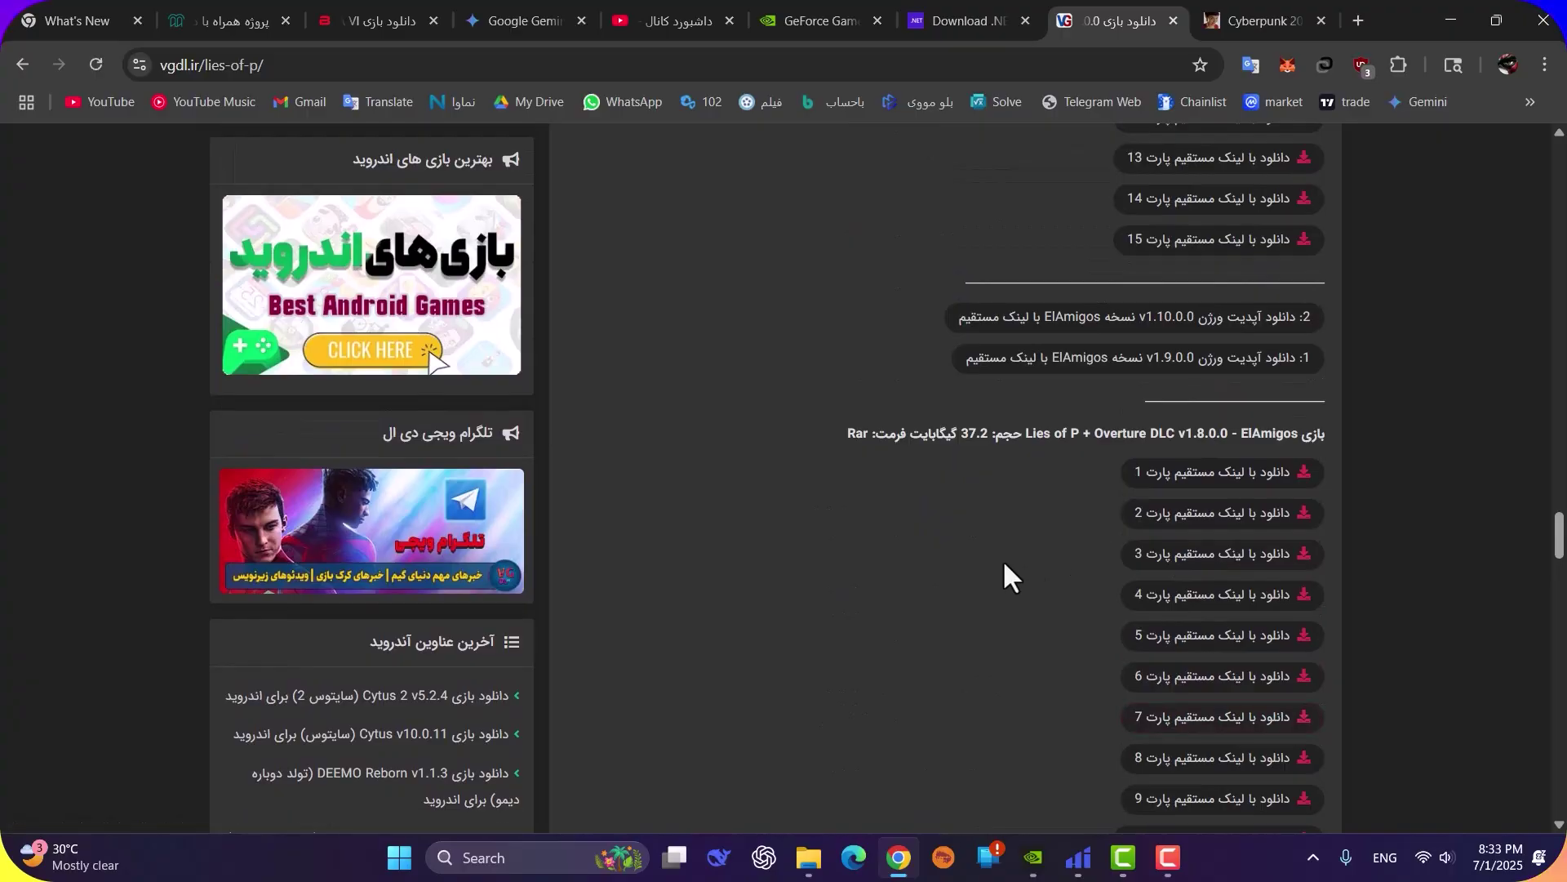
pyautogui.scroll(-3, 1003, 560)
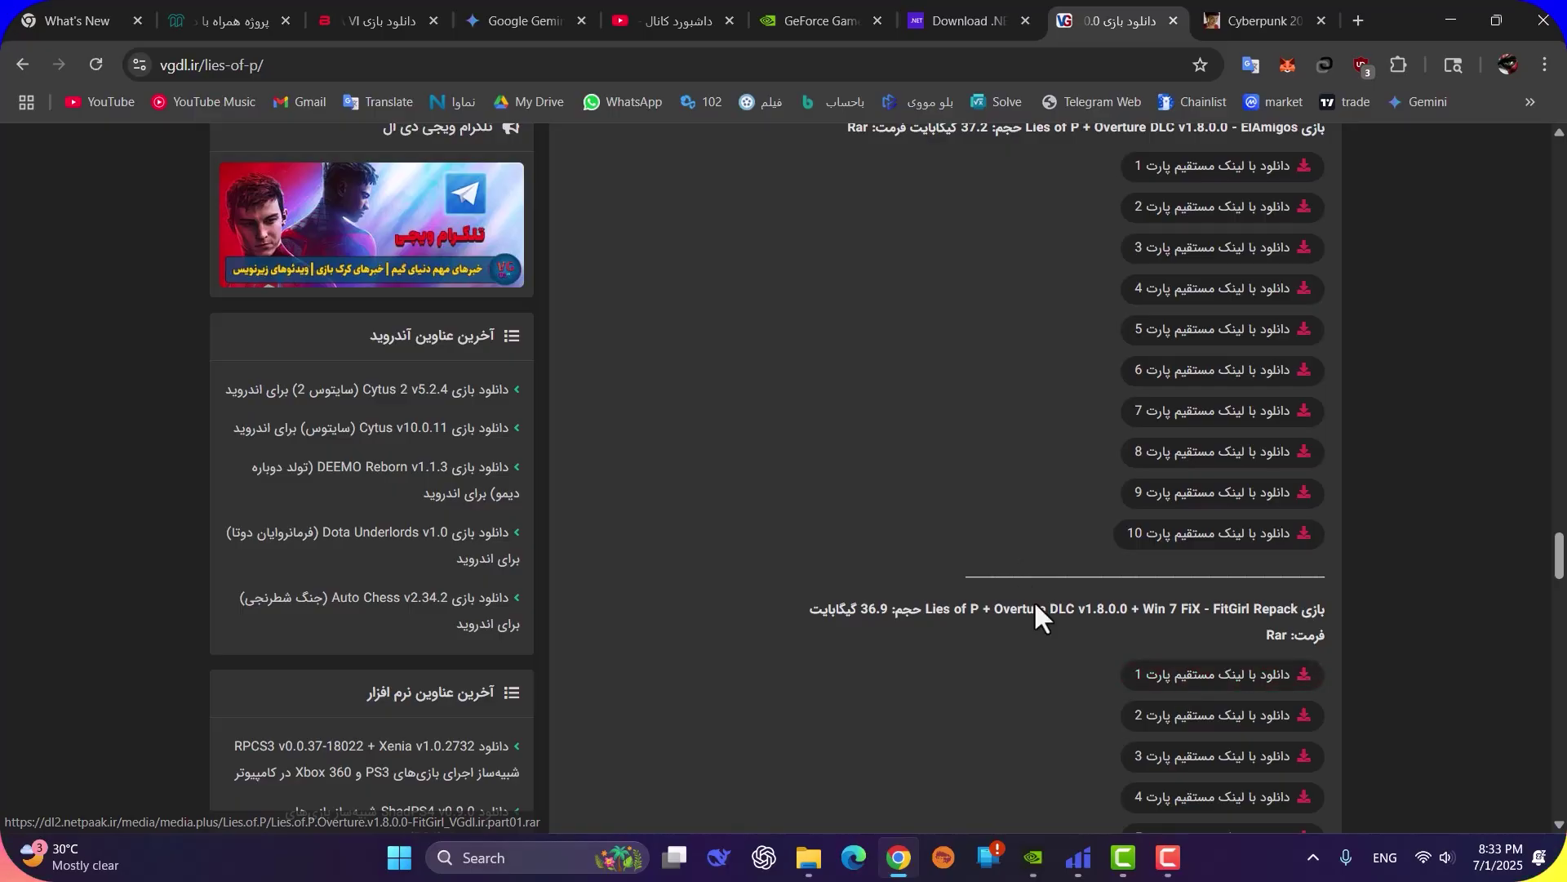
pyautogui.scroll(8, 1040, 591)
pyautogui.scroll(6, 1040, 595)
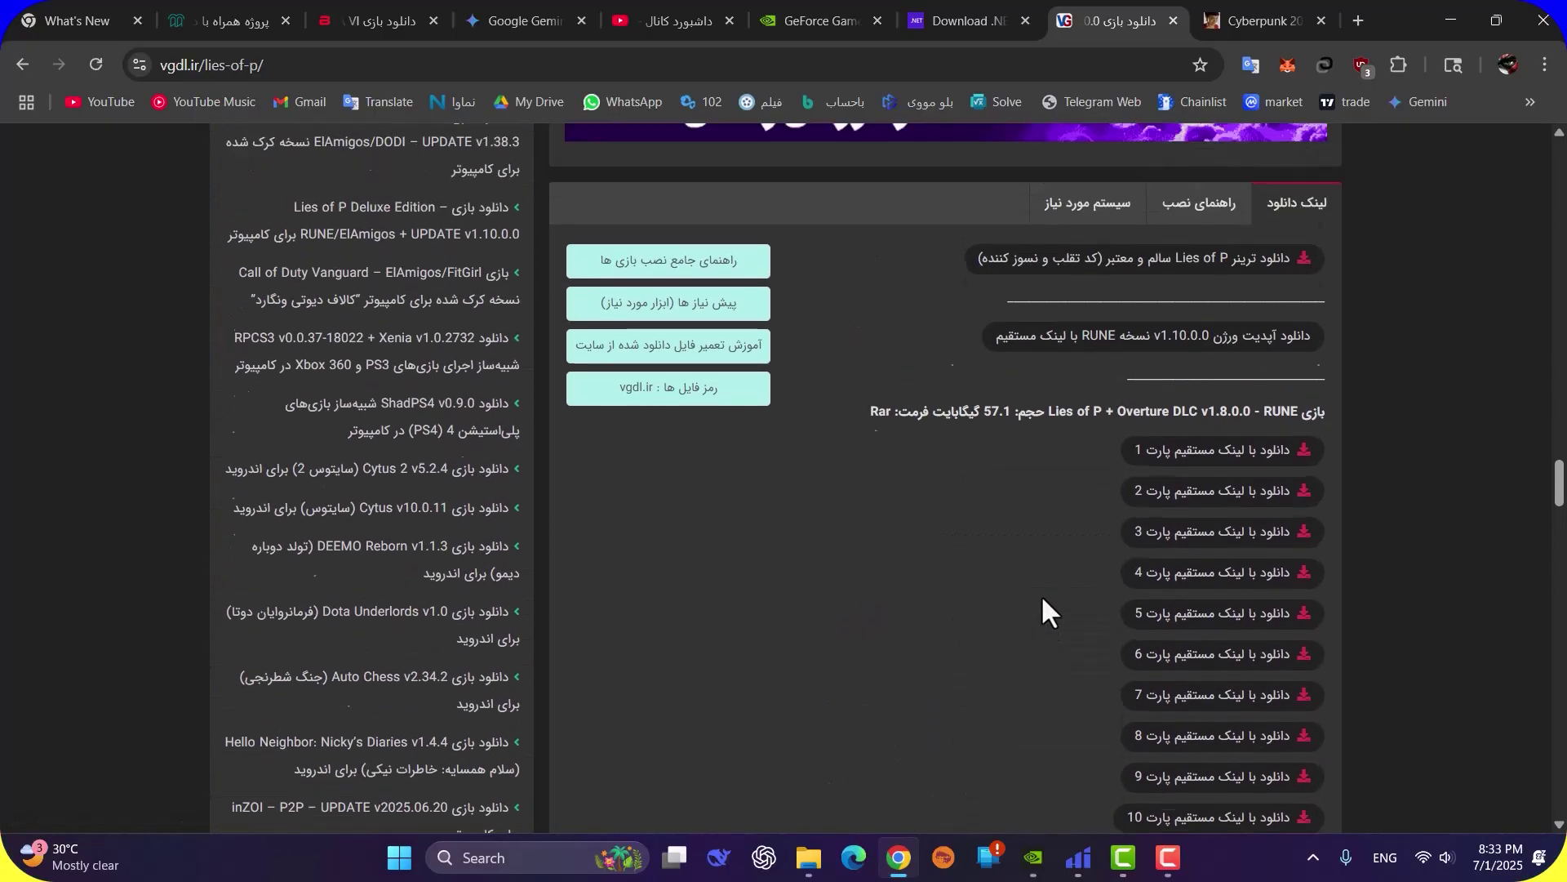
pyautogui.scroll(-3, 1120, 578)
pyautogui.scroll(-6, 1094, 572)
pyautogui.scroll(6, 1021, 563)
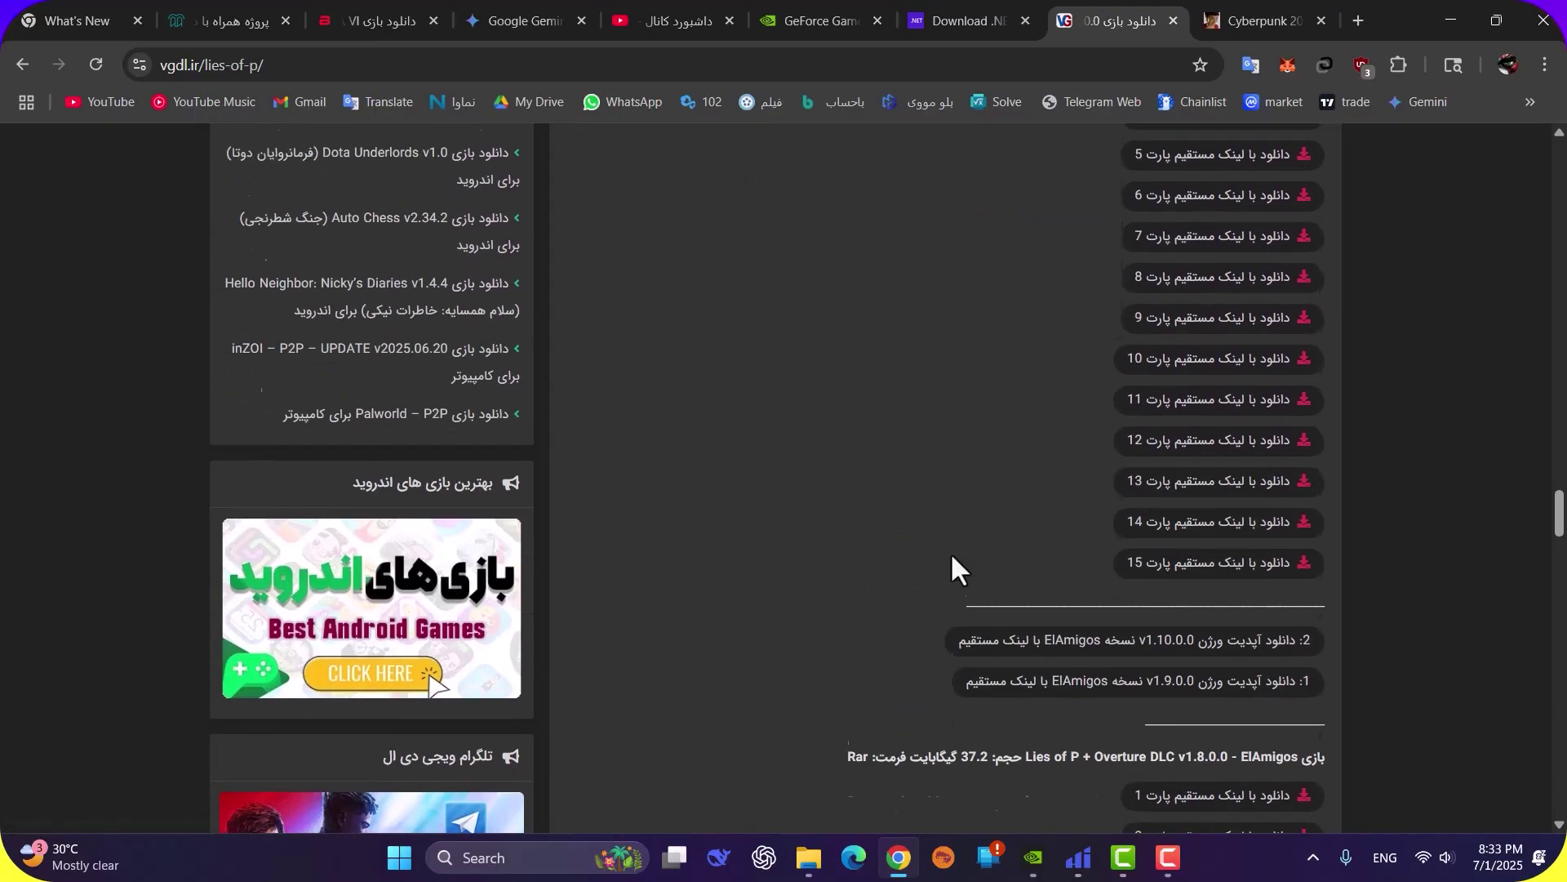
pyautogui.scroll(-2, 955, 555)
pyautogui.scroll(-3, 960, 563)
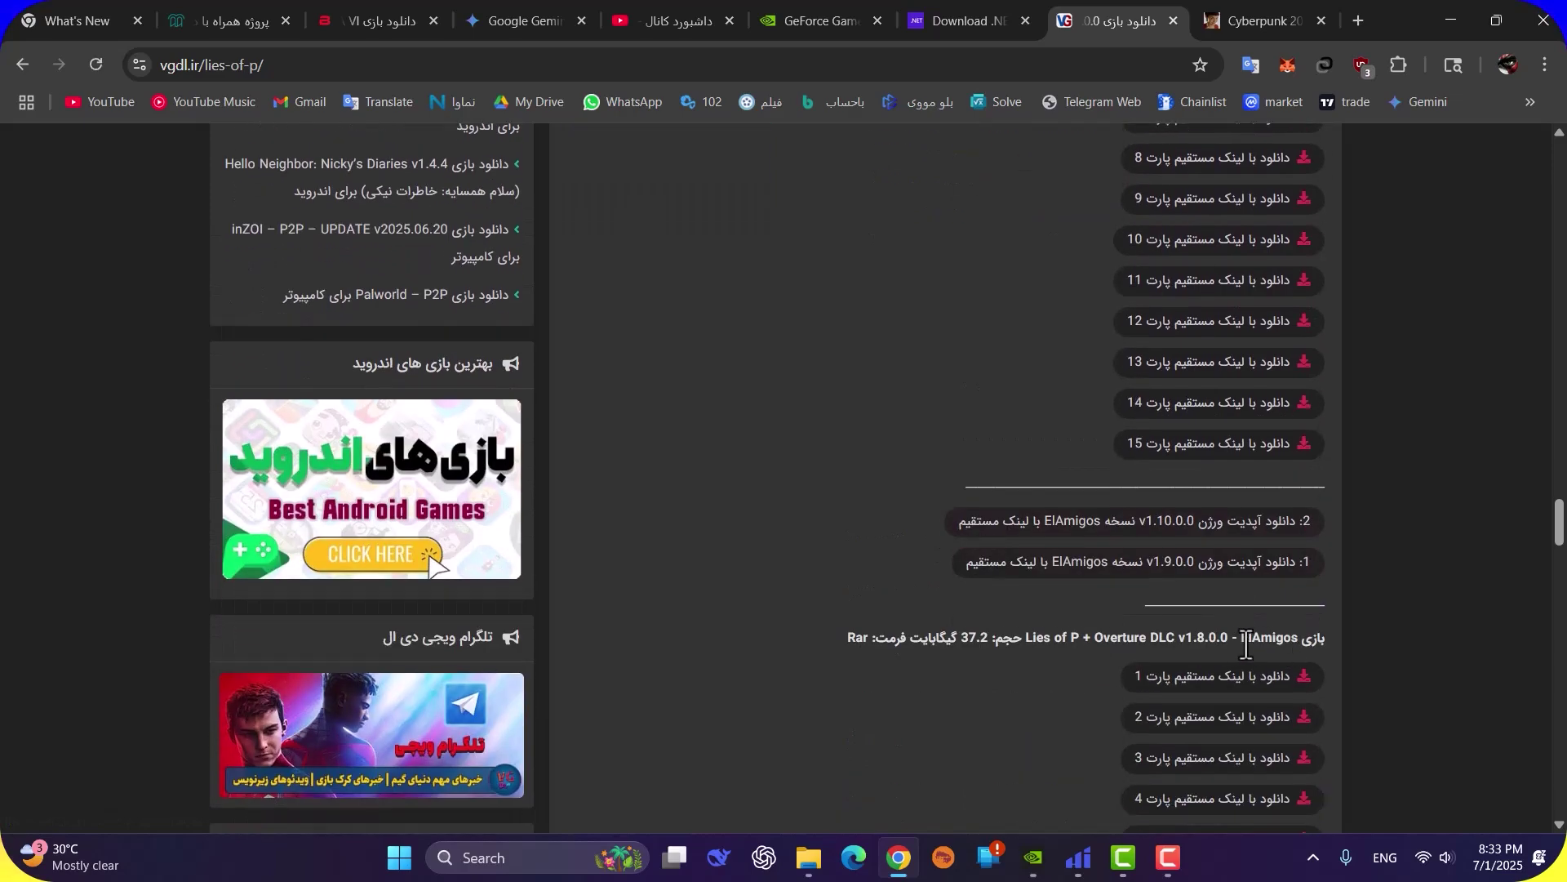
pyautogui.moveTo(1245, 643)
pyautogui.mouseDown()
pyautogui.moveTo(1290, 643)
pyautogui.moveTo(1244, 651)
pyautogui.mouseUp()
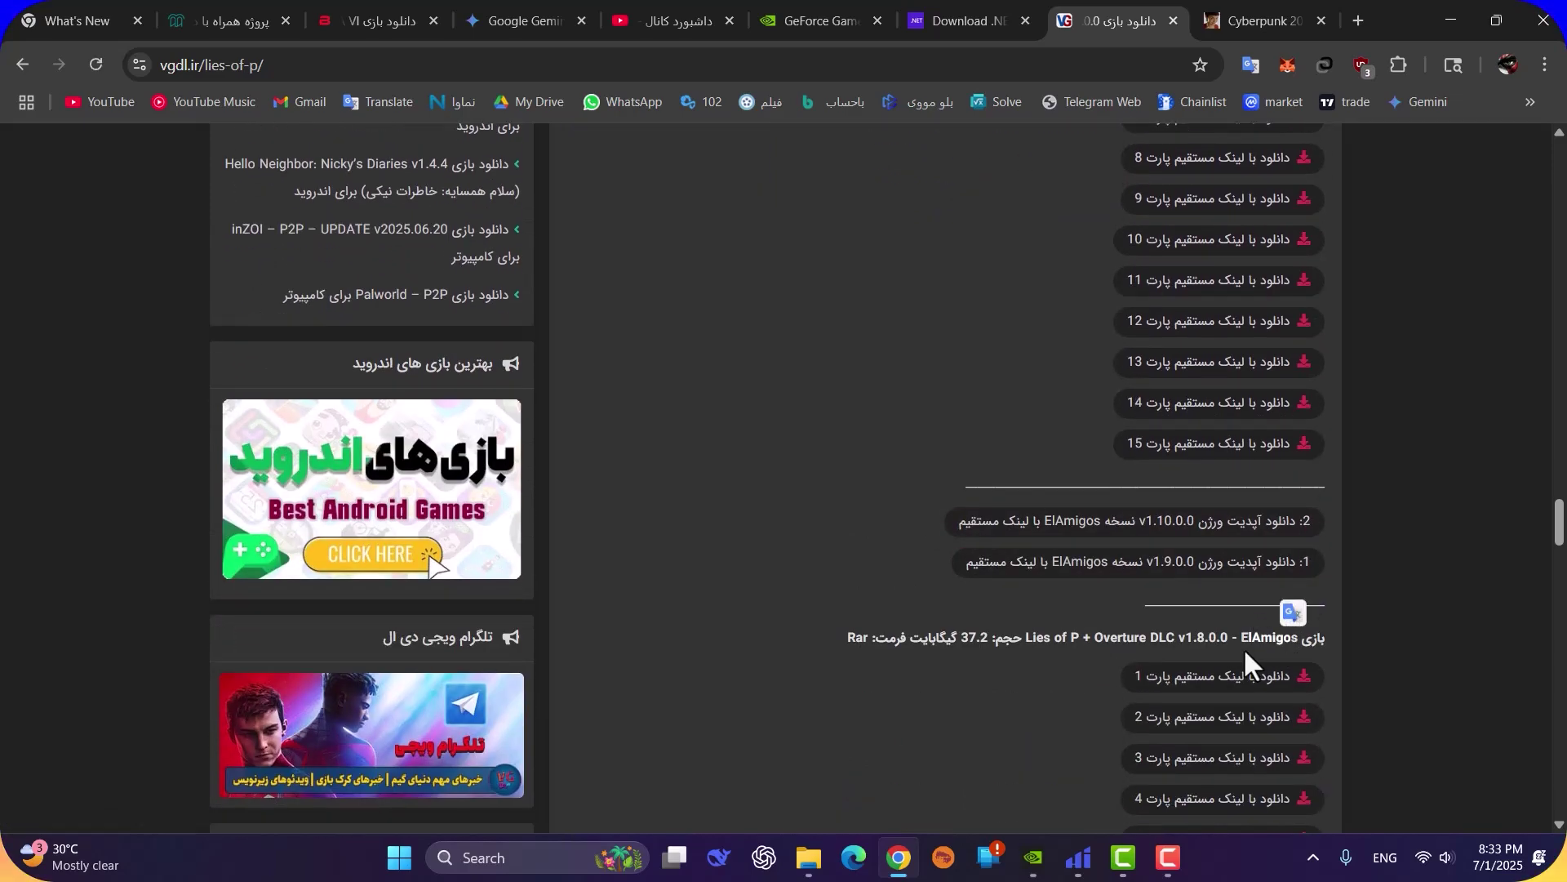
pyautogui.click(1256, 650)
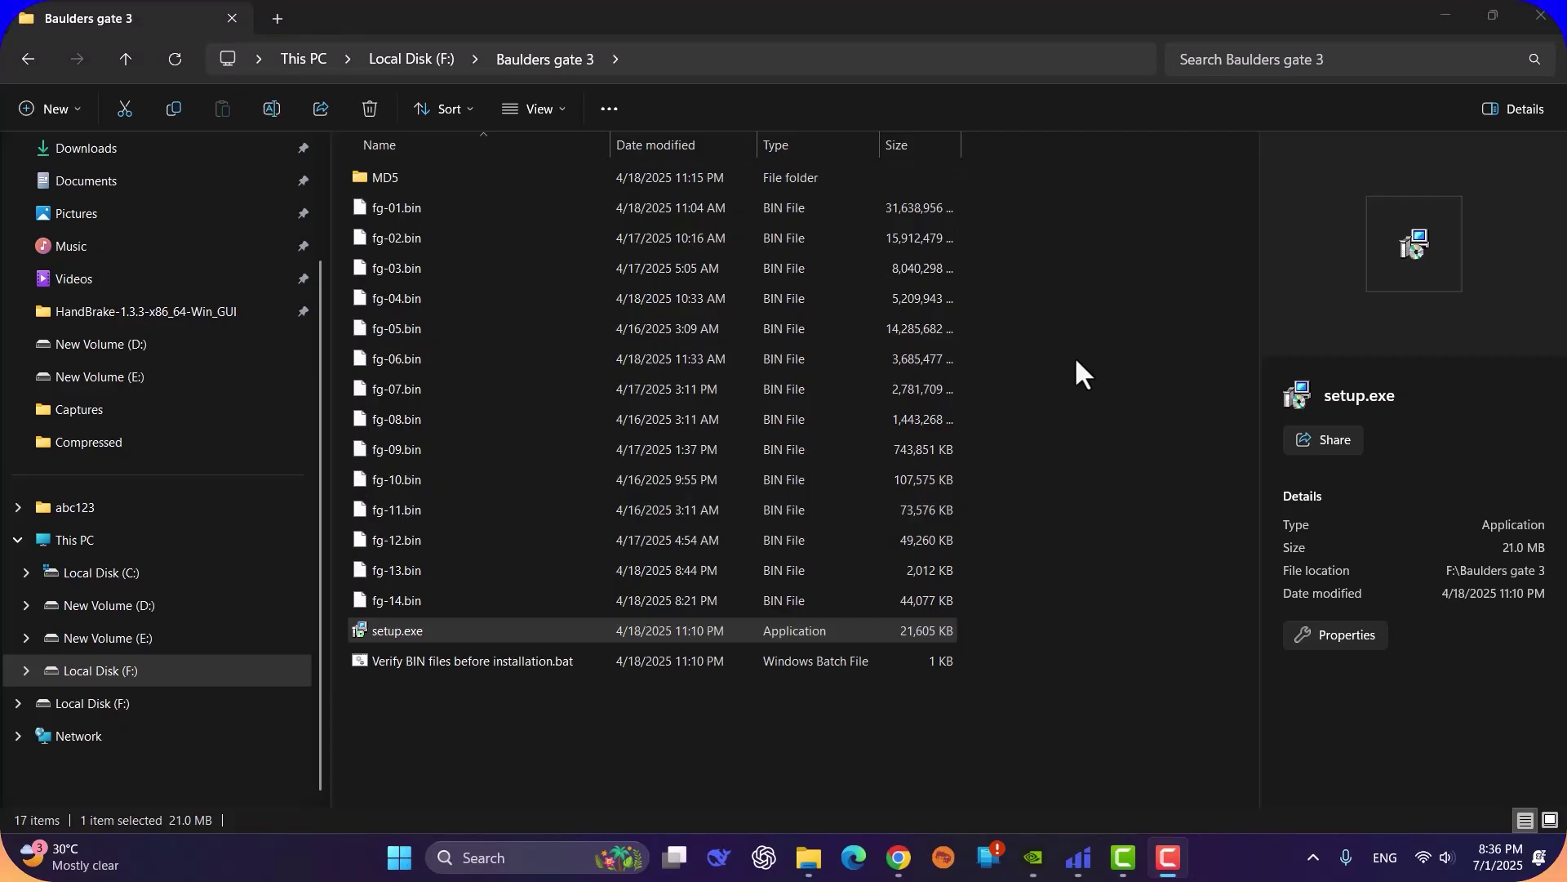
# Step: Examine the repack files in the Baulders gate 3 folder, selecting fg-01.bin through fg-12.bin and clearing the selection
pyautogui.click(1125, 404)
pyautogui.moveTo(994, 192); pyautogui.dragTo(542, 538)
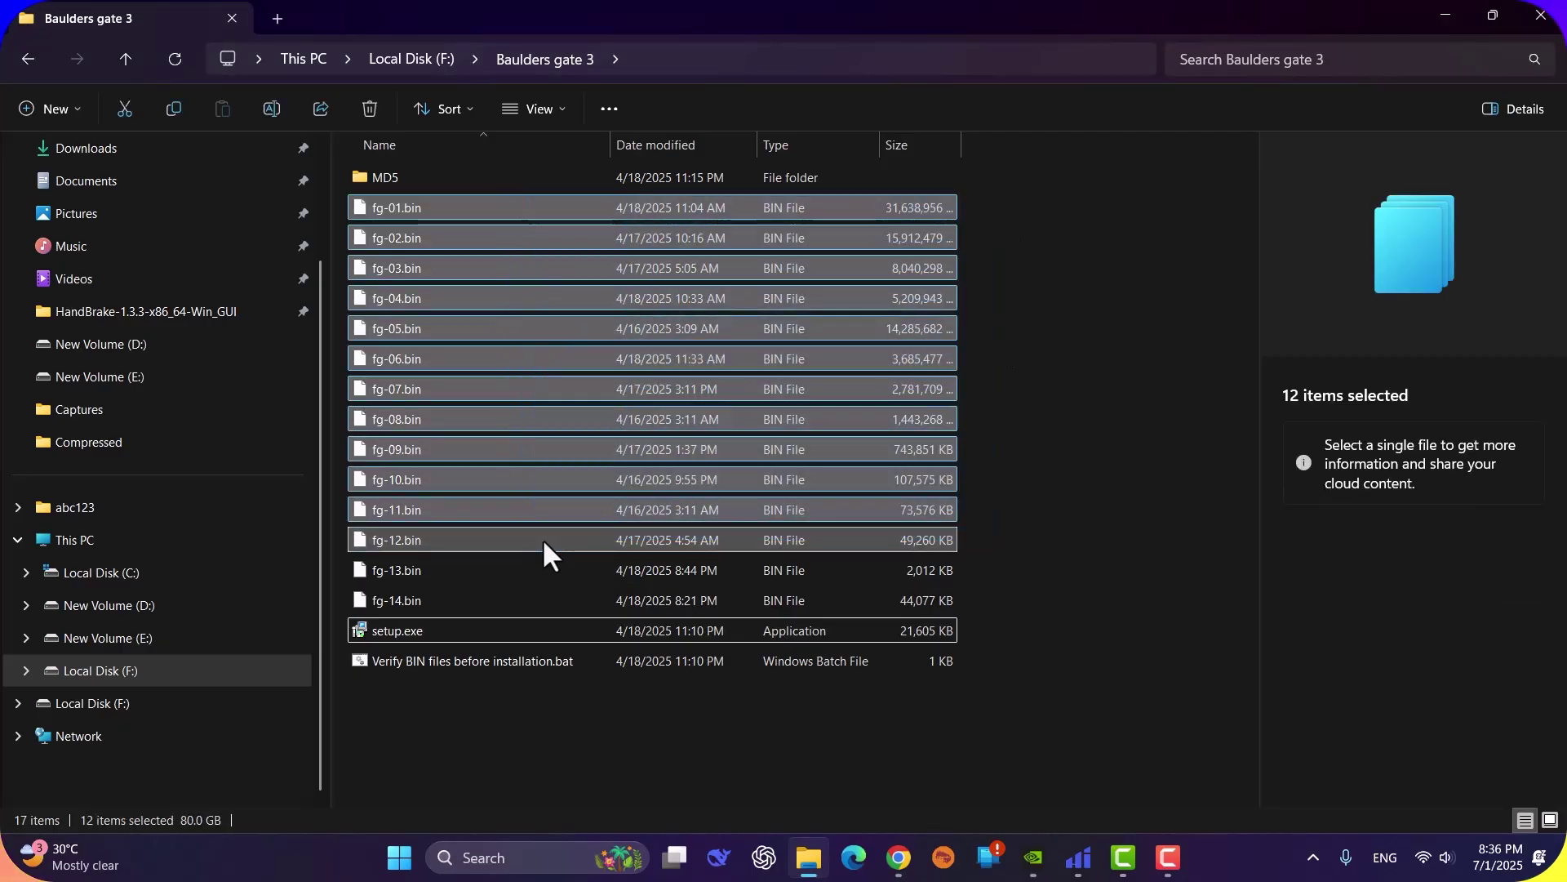
pyautogui.click(1099, 527)
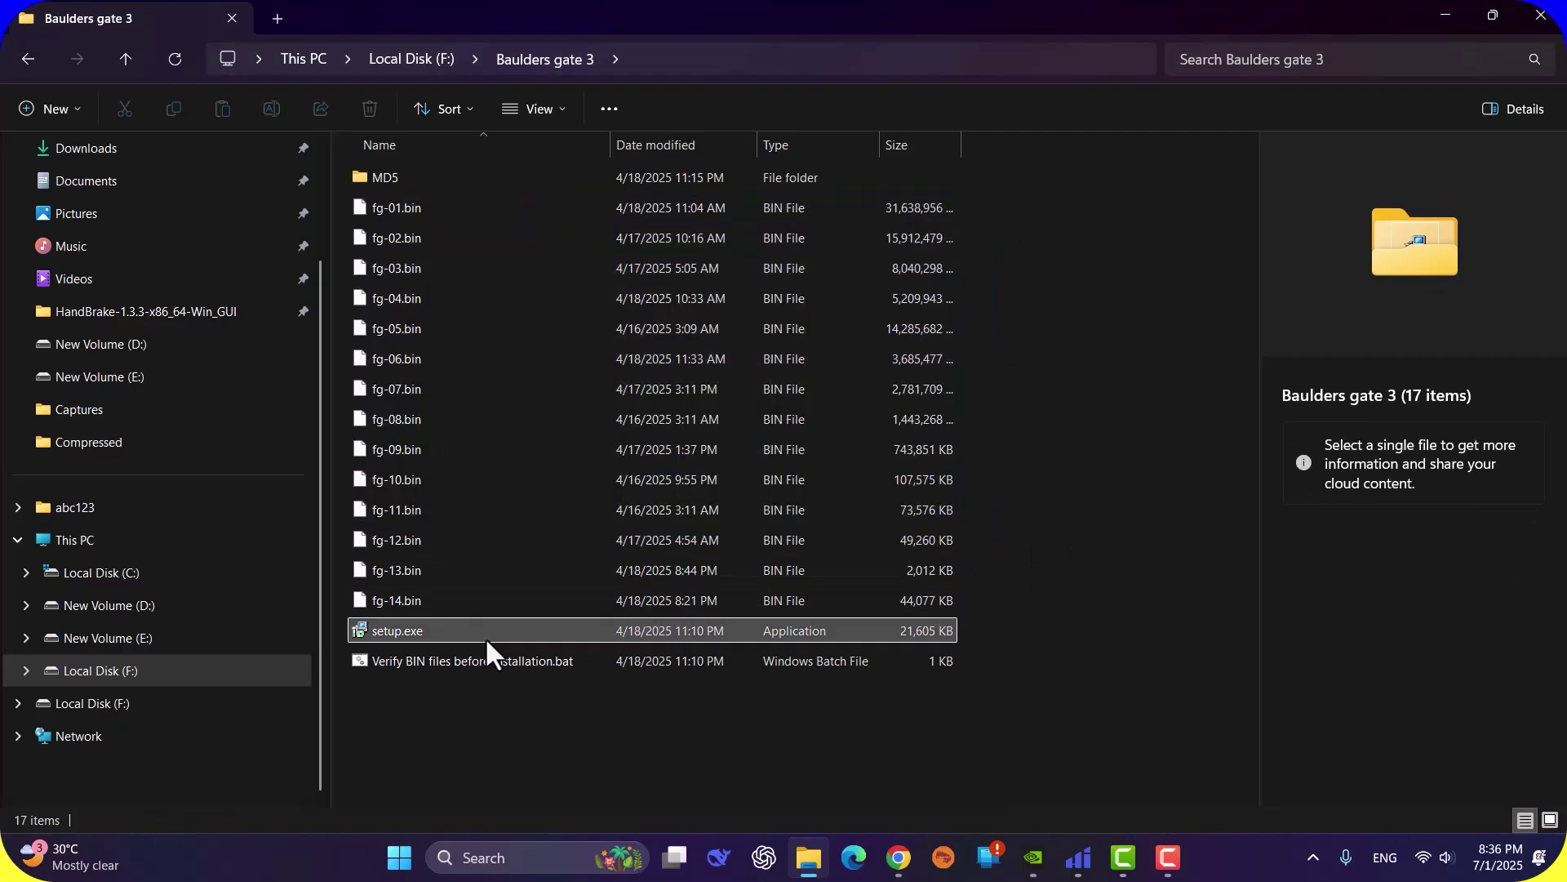
# Step: Launch the Baldur's Gate 3 installer by running setup.exe from the Baulders gate 3 folder
pyautogui.moveTo(486, 650)
pyautogui.doubleClick(890, 634)
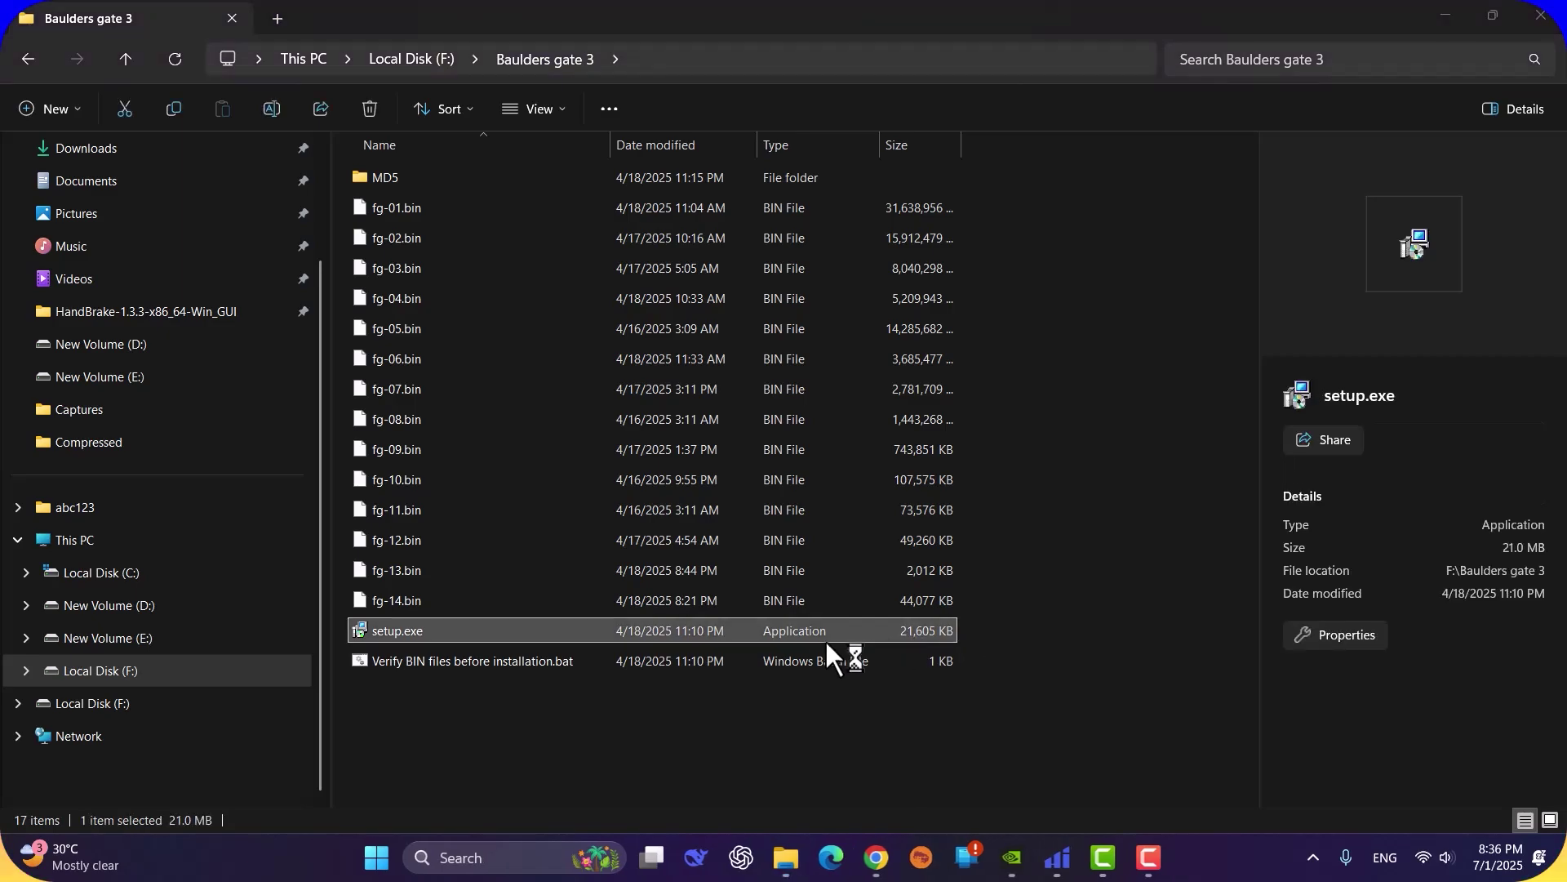
pyautogui.press('Return')
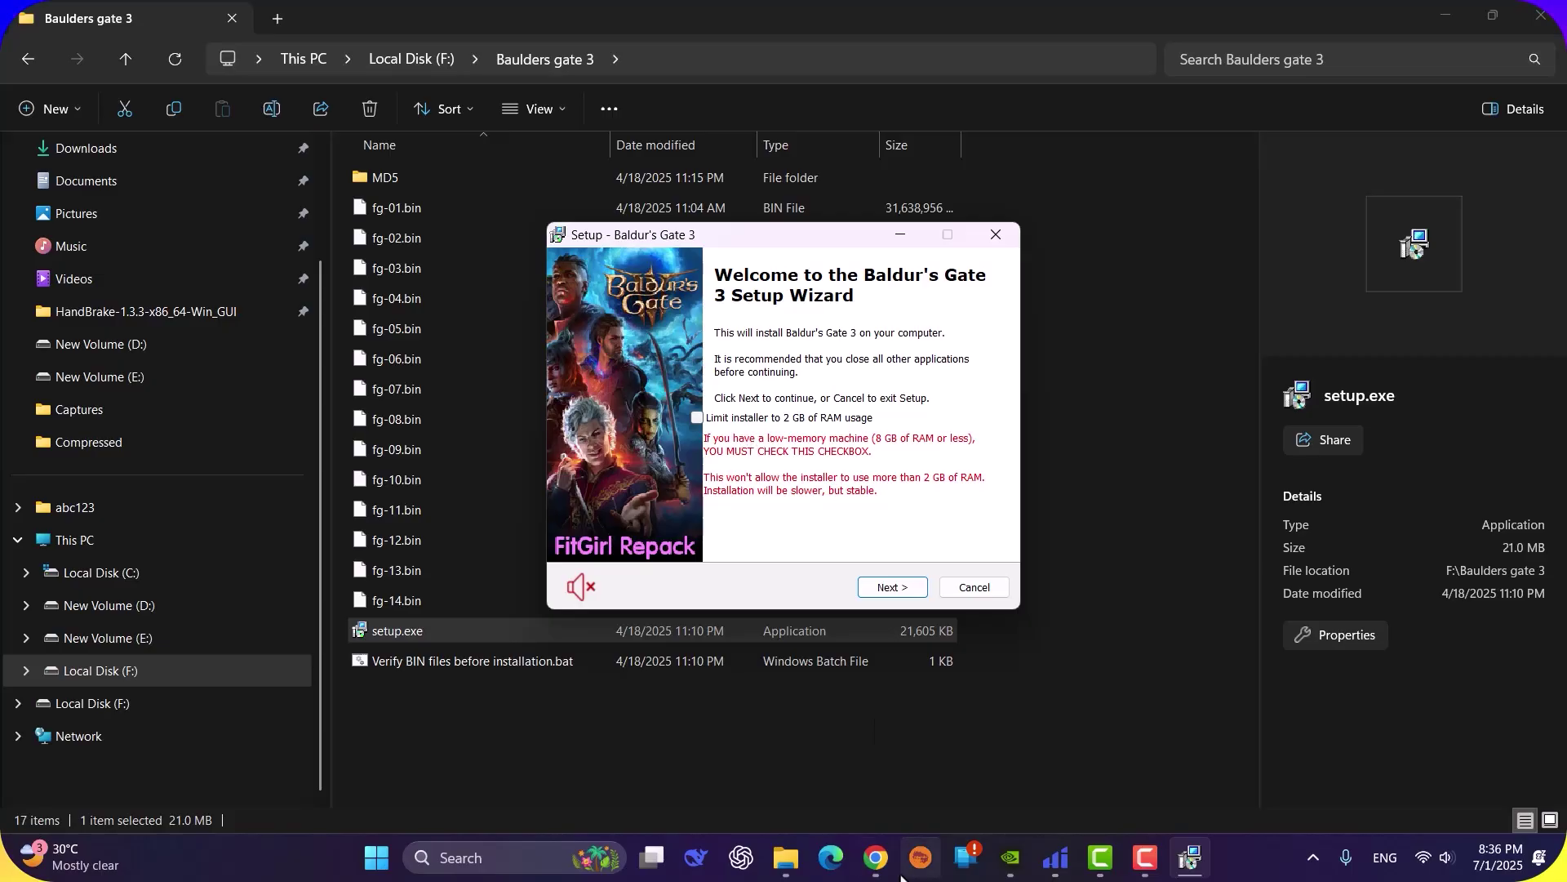
# Step: Advance the Baldur's Gate 3 setup wizard through the welcome, information and destination pages to component selection, keeping the suggested install folder
pyautogui.moveTo(877, 857)
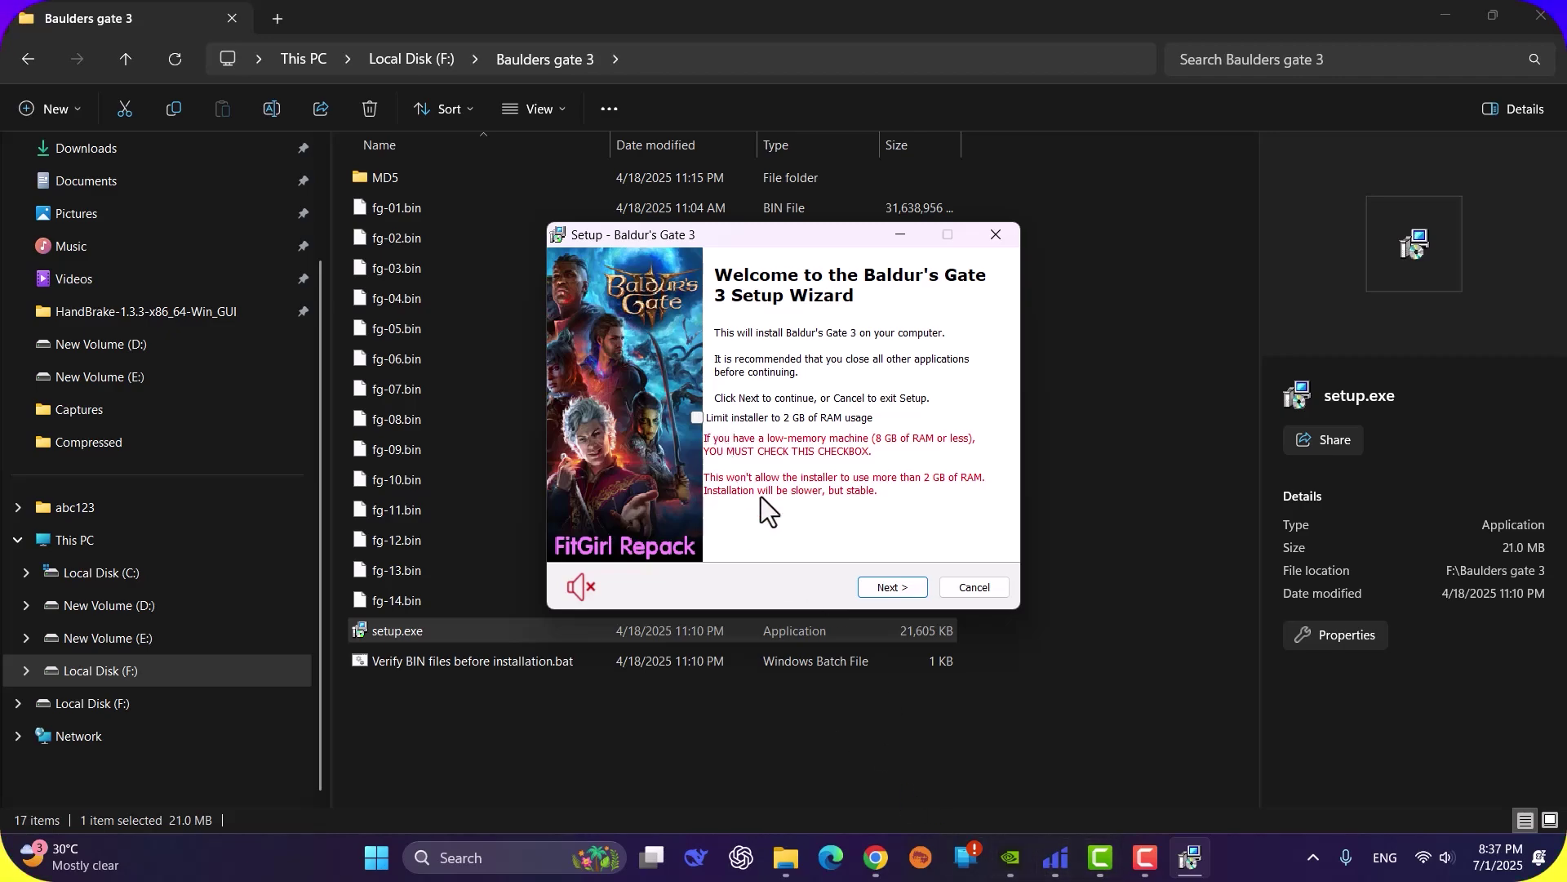
pyautogui.click(893, 587)
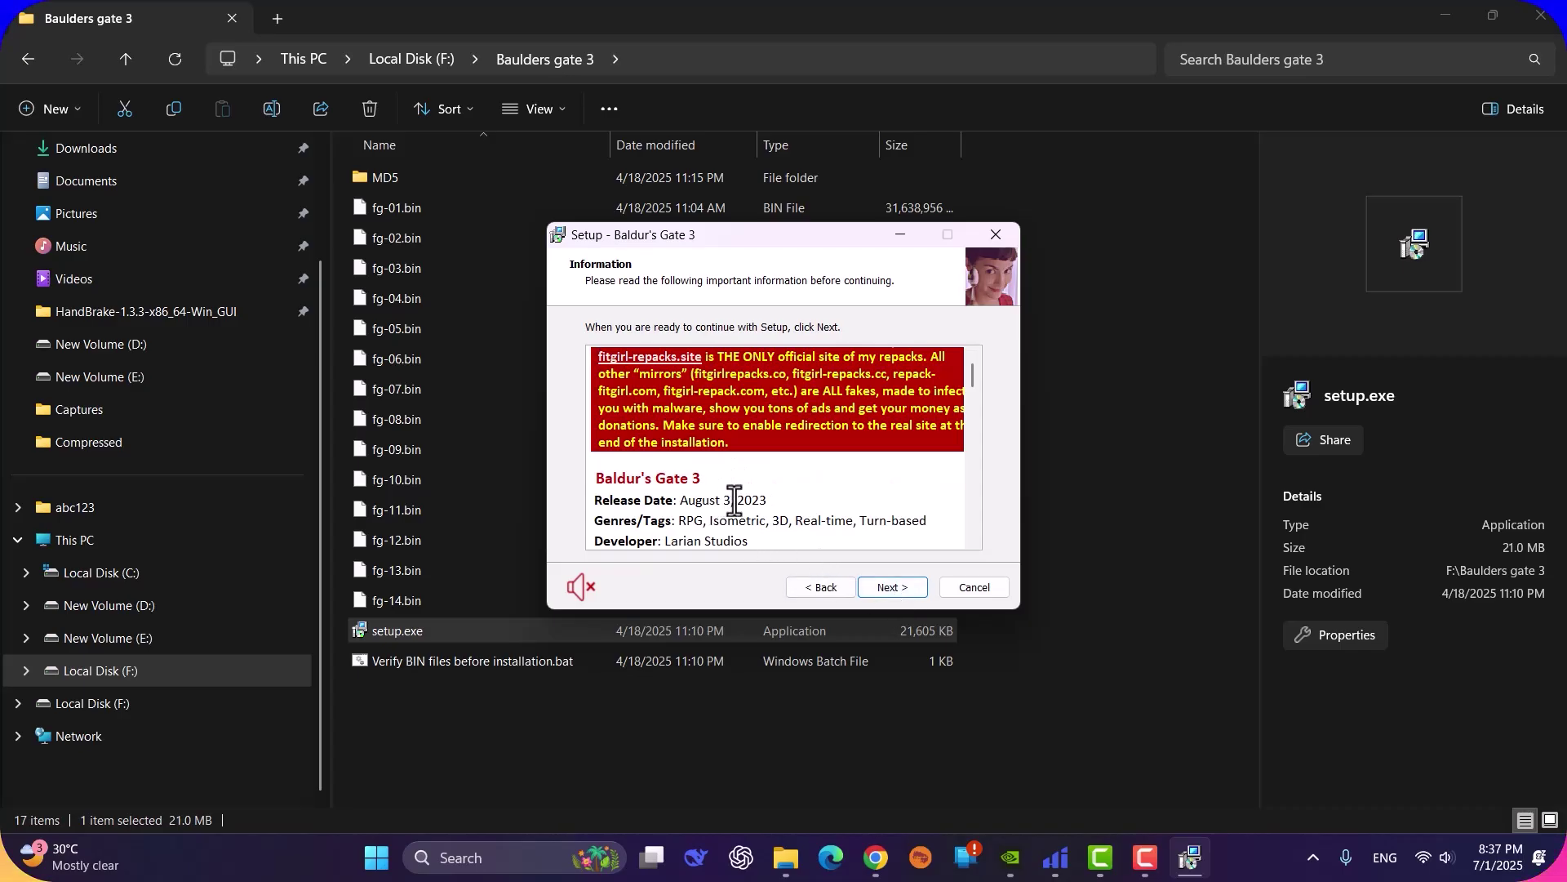
pyautogui.scroll(-10, 724, 496)
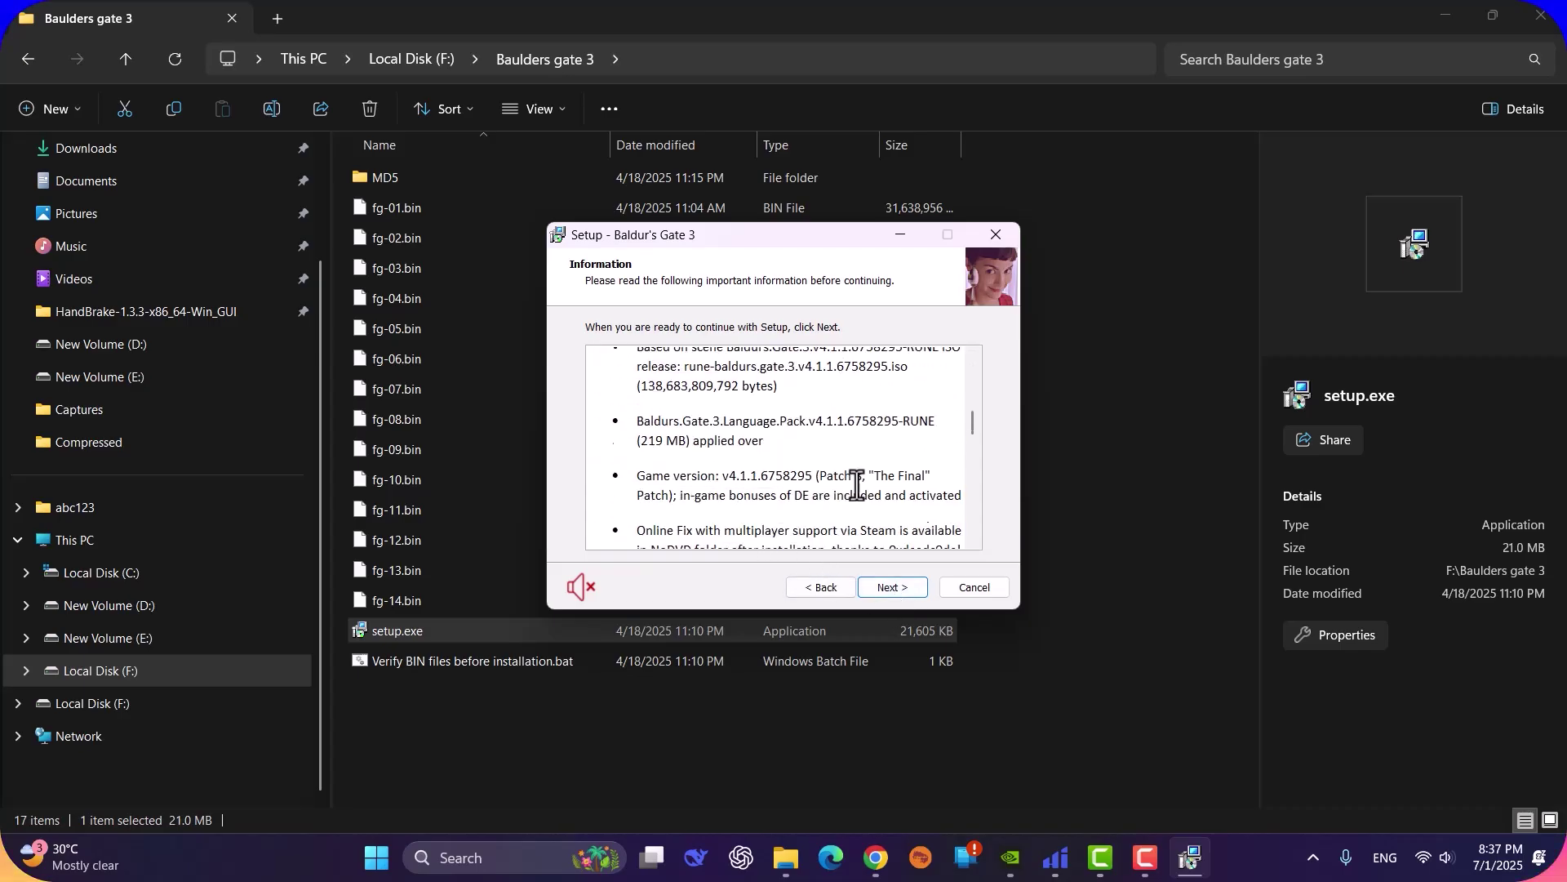
pyautogui.click(888, 587)
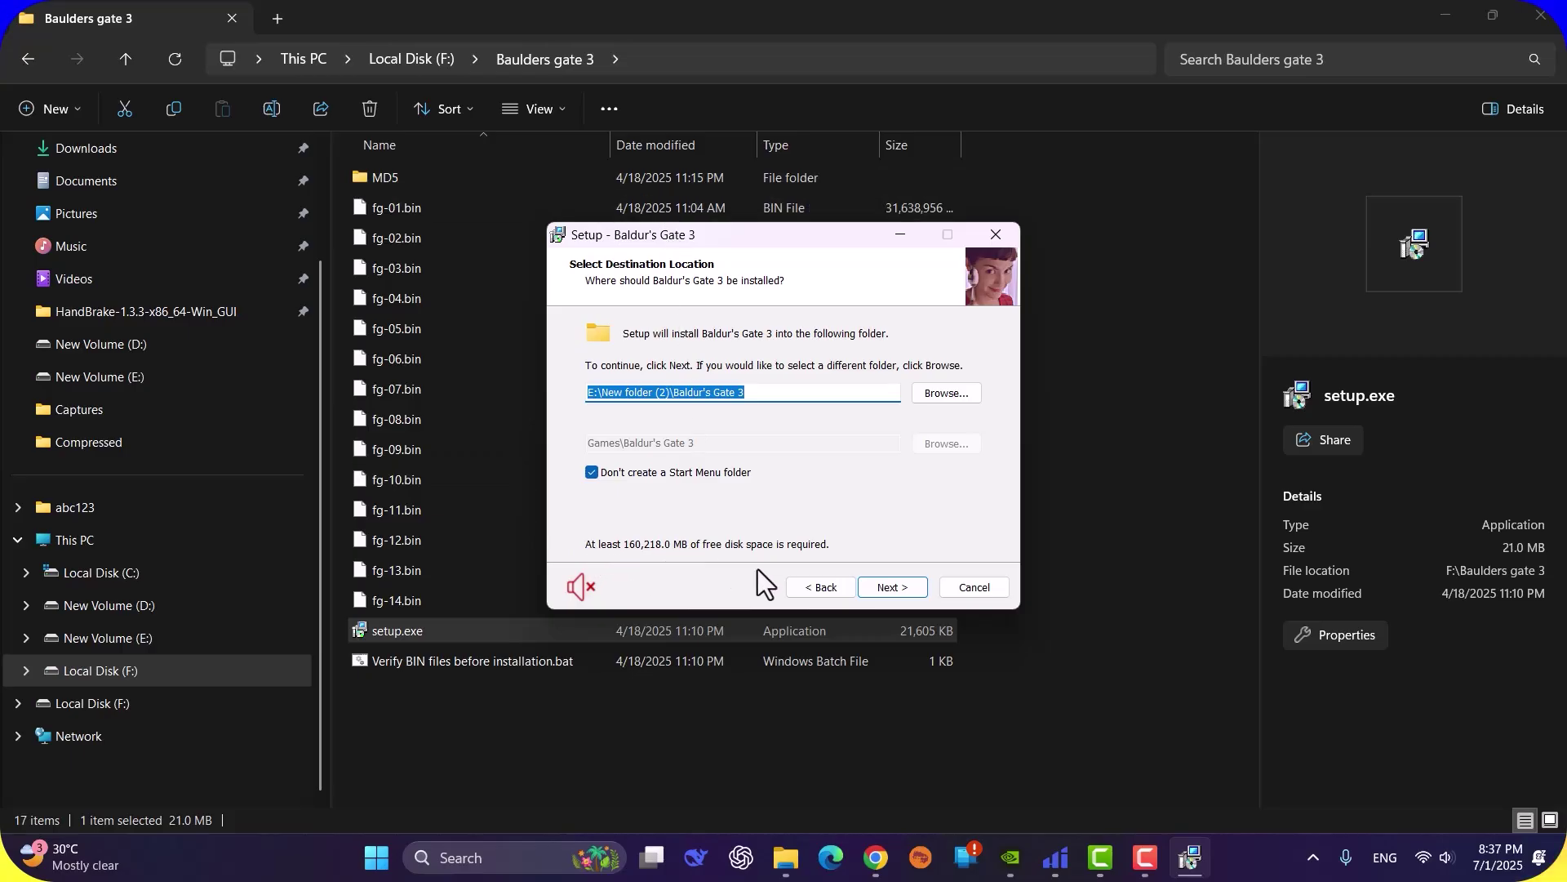
pyautogui.click(878, 588)
pyautogui.click(870, 514)
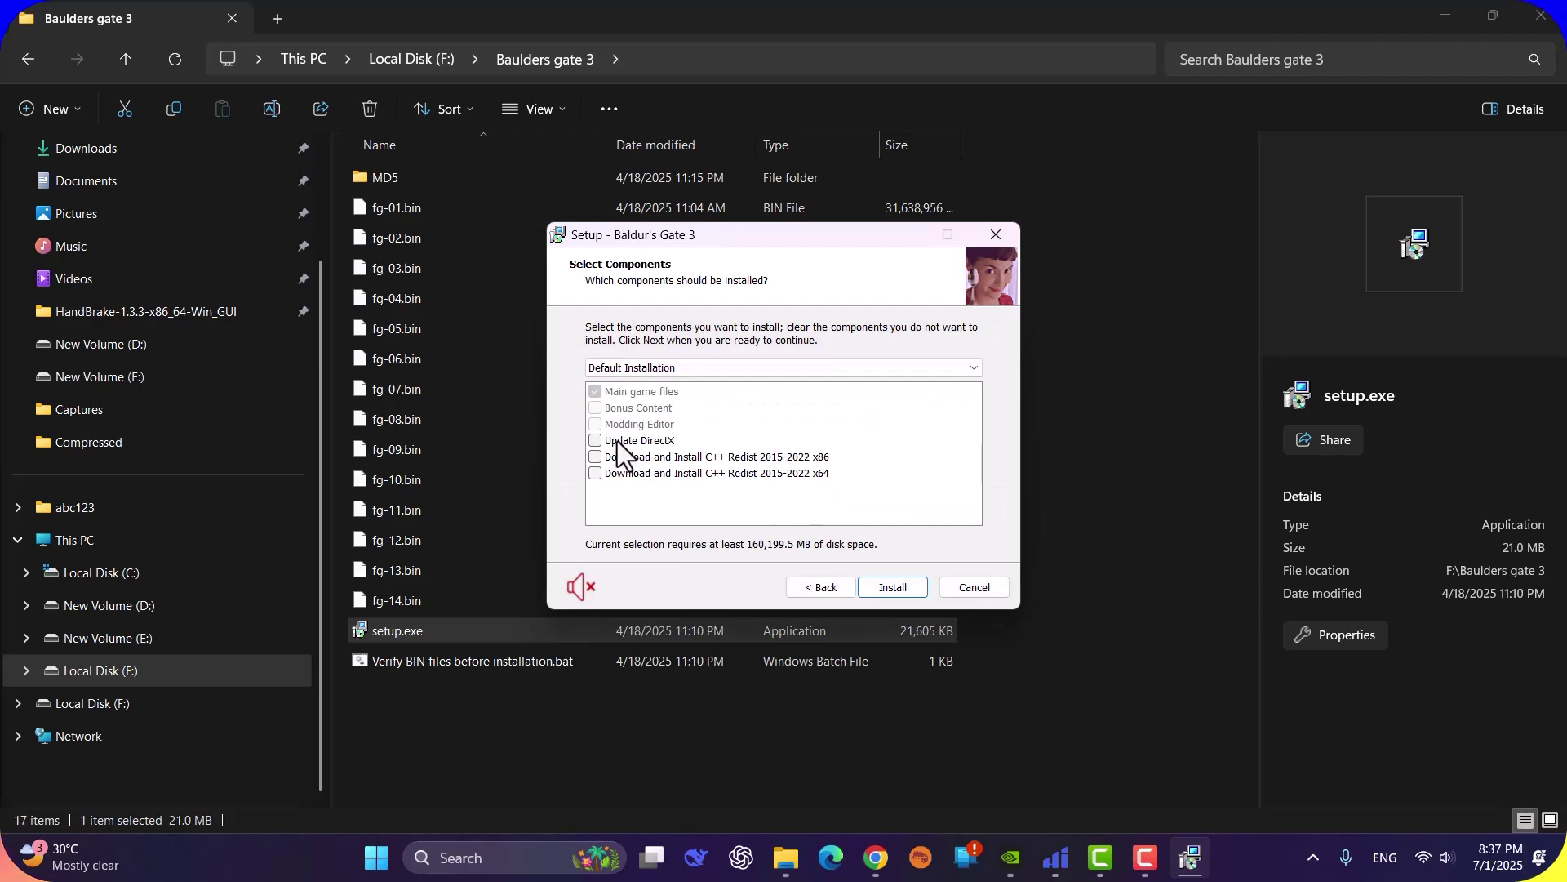
# Step: Enable Update DirectX and the C++ Redist 2015-2022 x86 and x64 components, and clear all three again
pyautogui.click(653, 440)
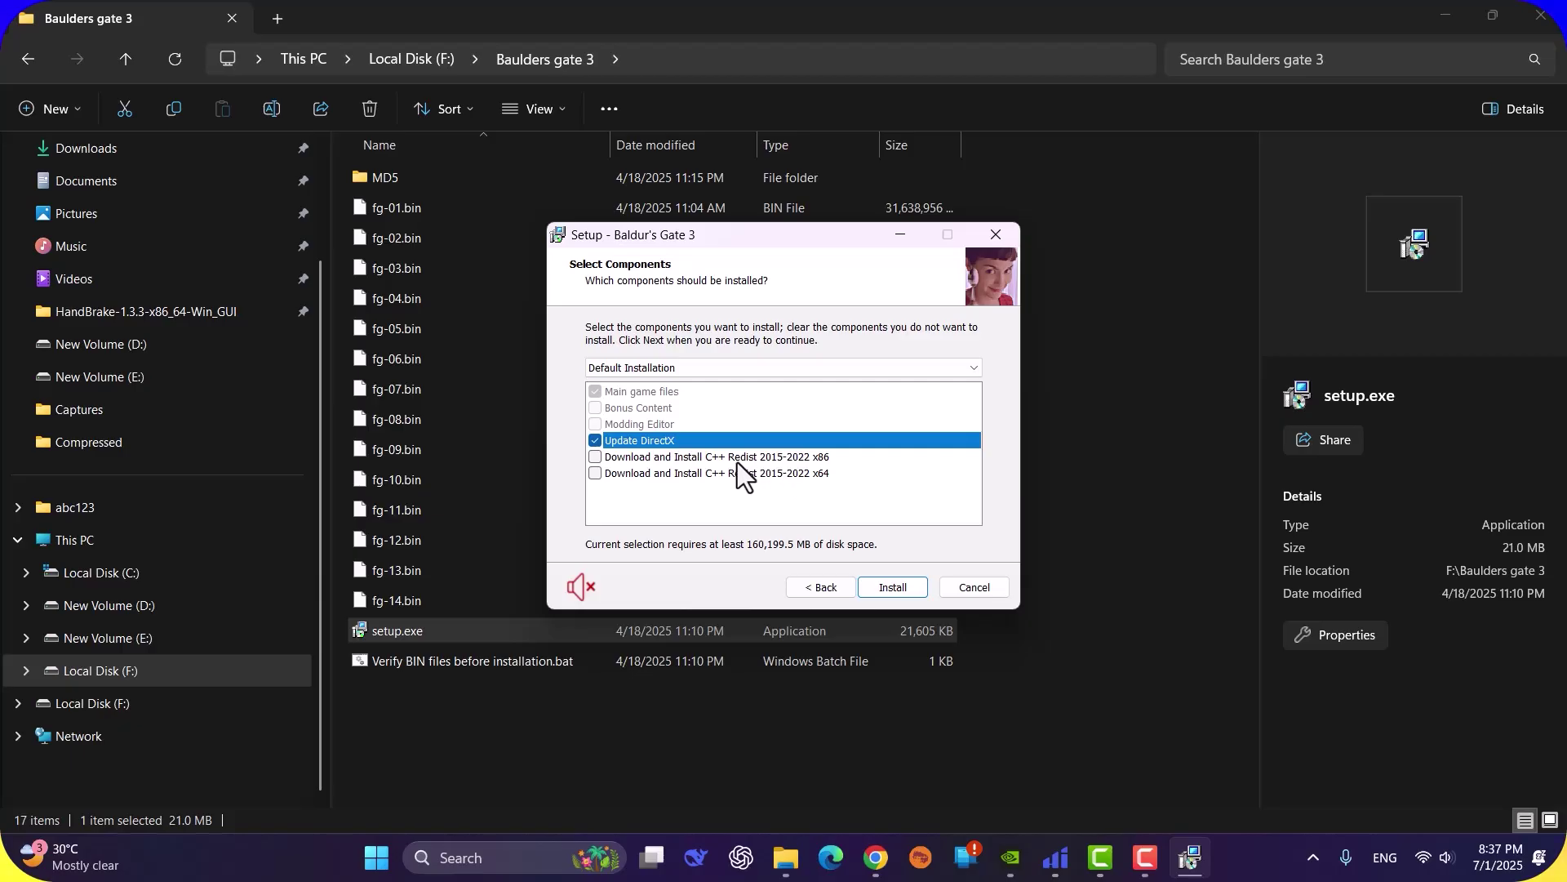
pyautogui.click(717, 459)
pyautogui.click(678, 473)
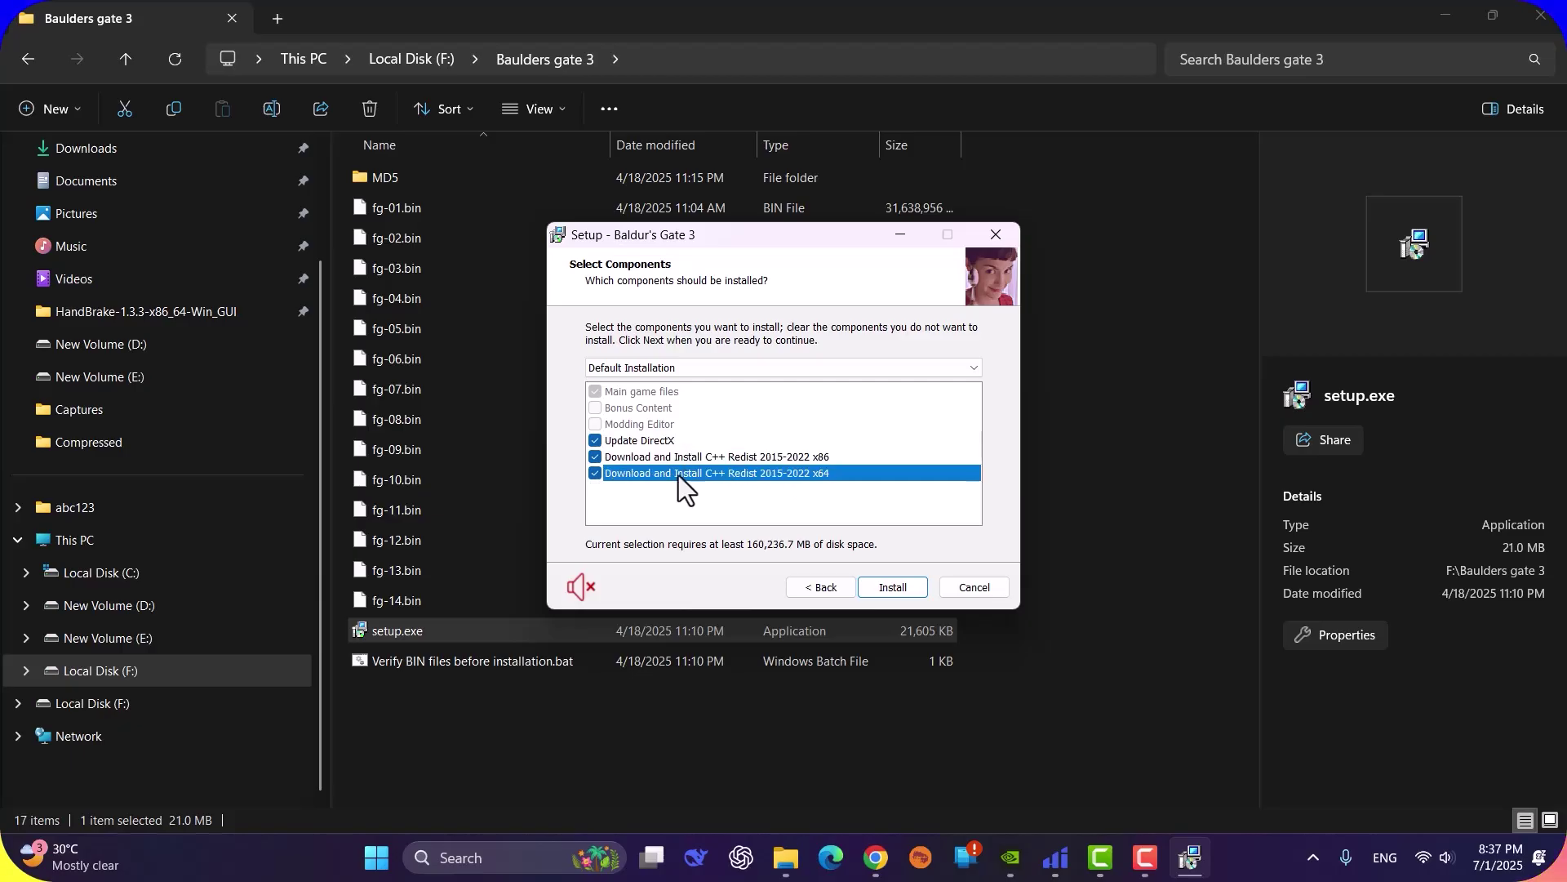
pyautogui.click(595, 473)
pyautogui.click(595, 458)
pyautogui.click(595, 440)
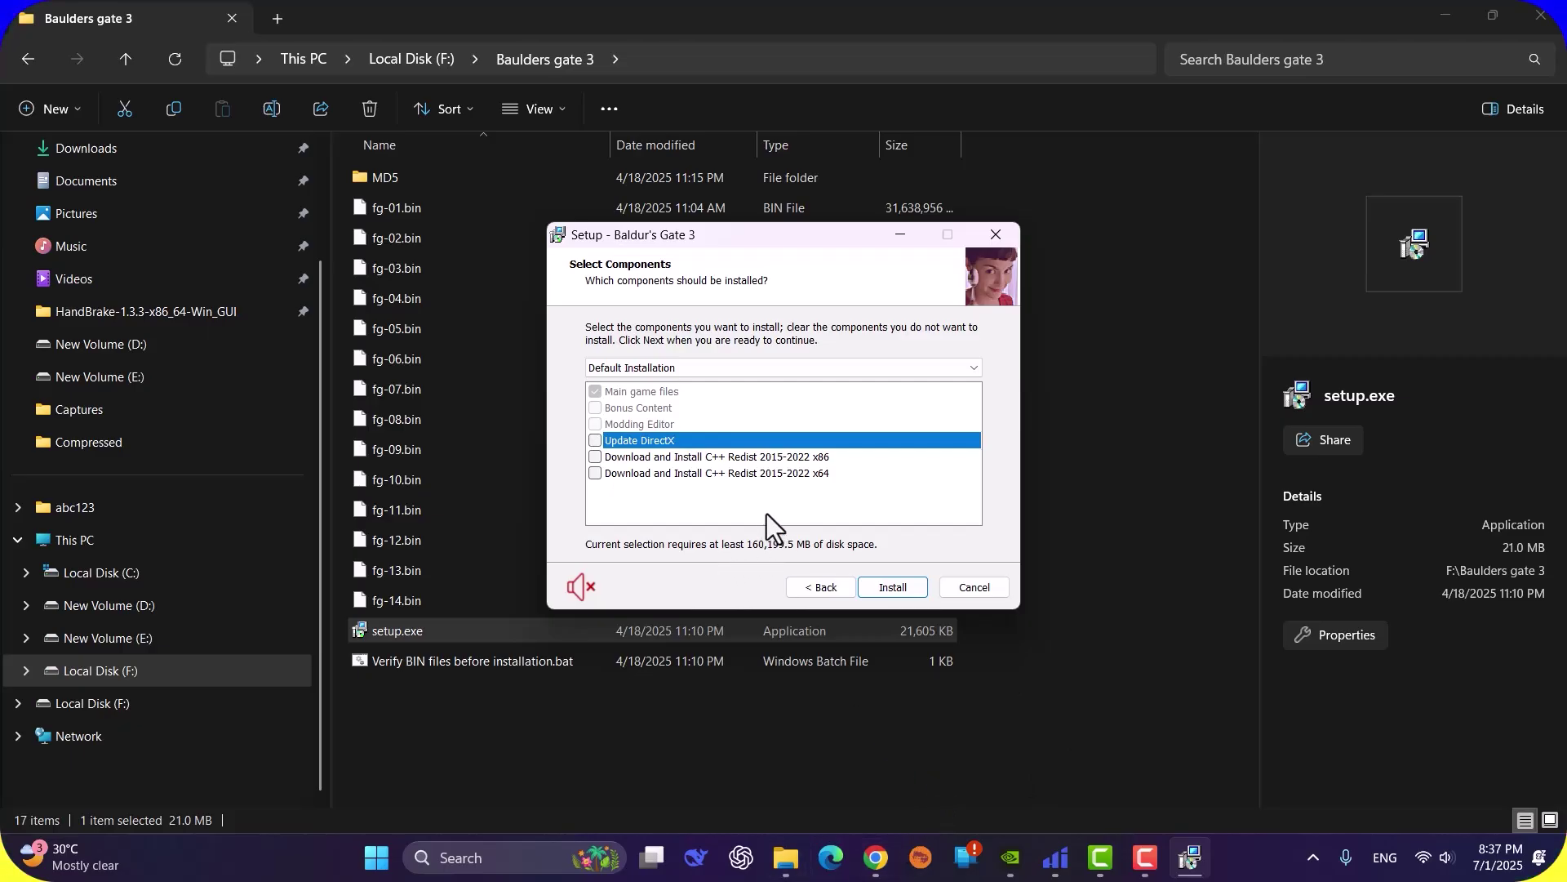
# Step: Highlight the Bonus Content and Modding Editor entries in the installer's component list in turn
pyautogui.click(624, 420)
pyautogui.click(632, 410)
pyautogui.click(633, 427)
pyautogui.click(638, 409)
pyautogui.click(635, 429)
pyautogui.click(647, 410)
pyautogui.click(656, 425)
# Step: Switch to Chrome, review the selective-language and optional bonus-content part links on FitGirl's Cyberpunk 2077 page, and return to the installer
pyautogui.click(877, 857)
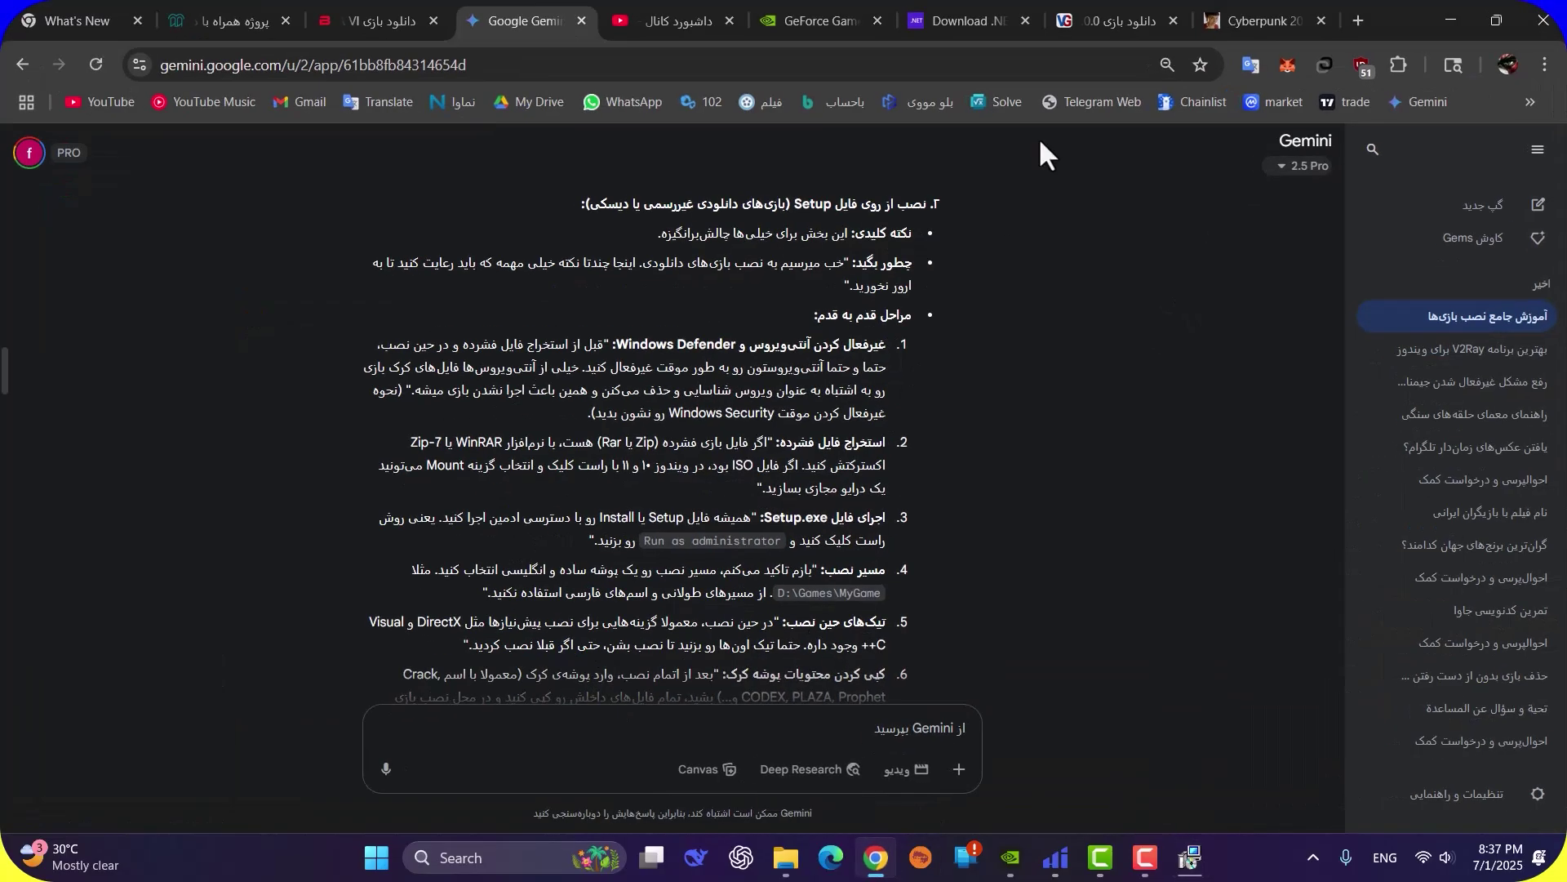
pyautogui.click(1143, 19)
pyautogui.click(1261, 21)
pyautogui.scroll(-18, 767, 445)
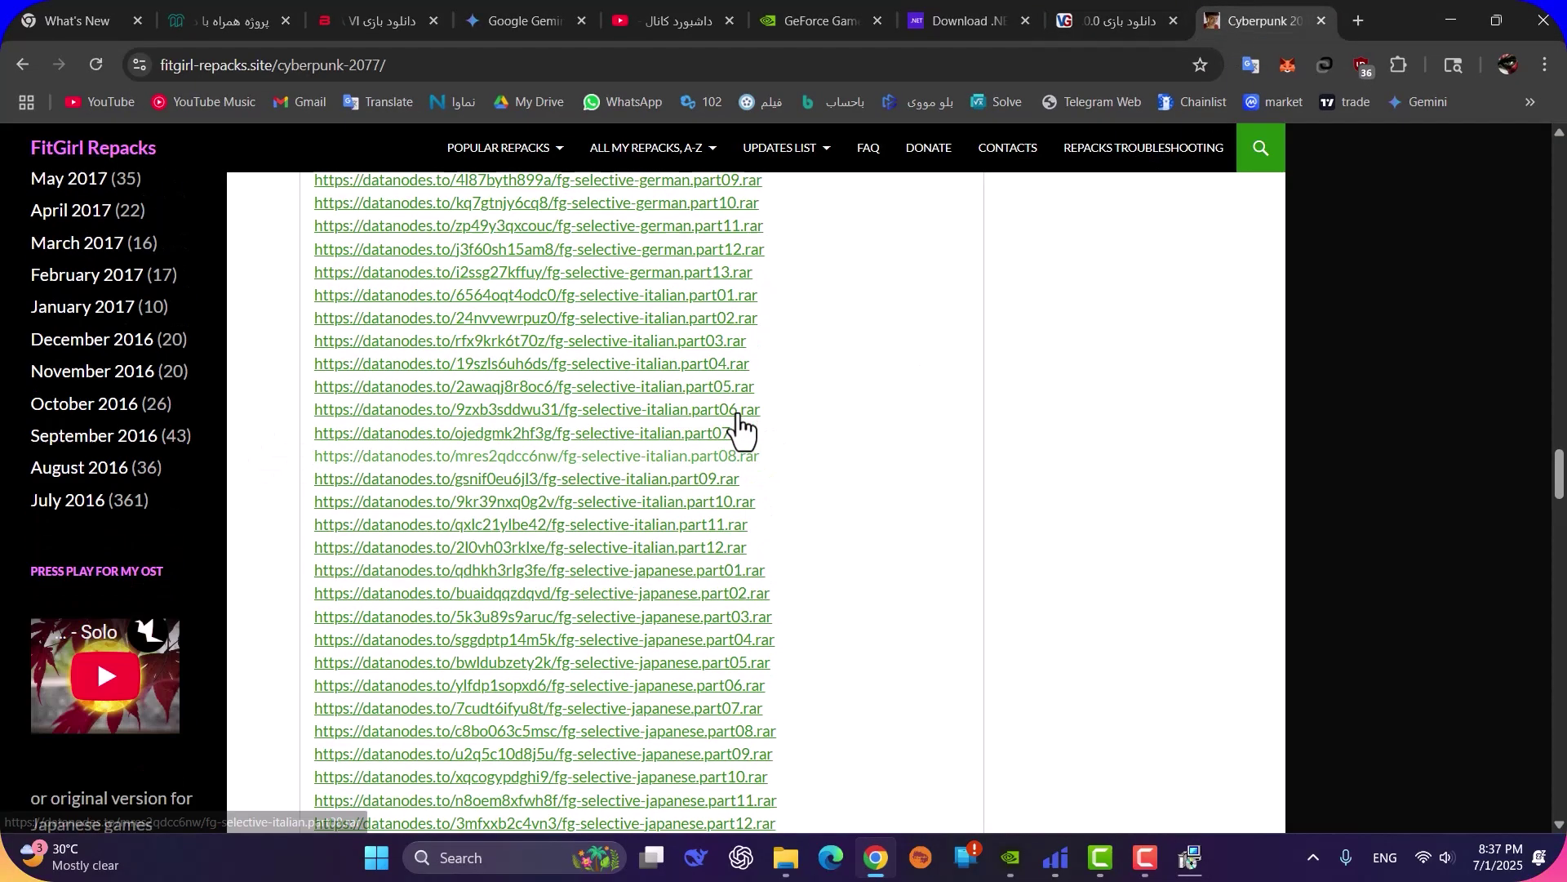
pyautogui.scroll(-3, 657, 612)
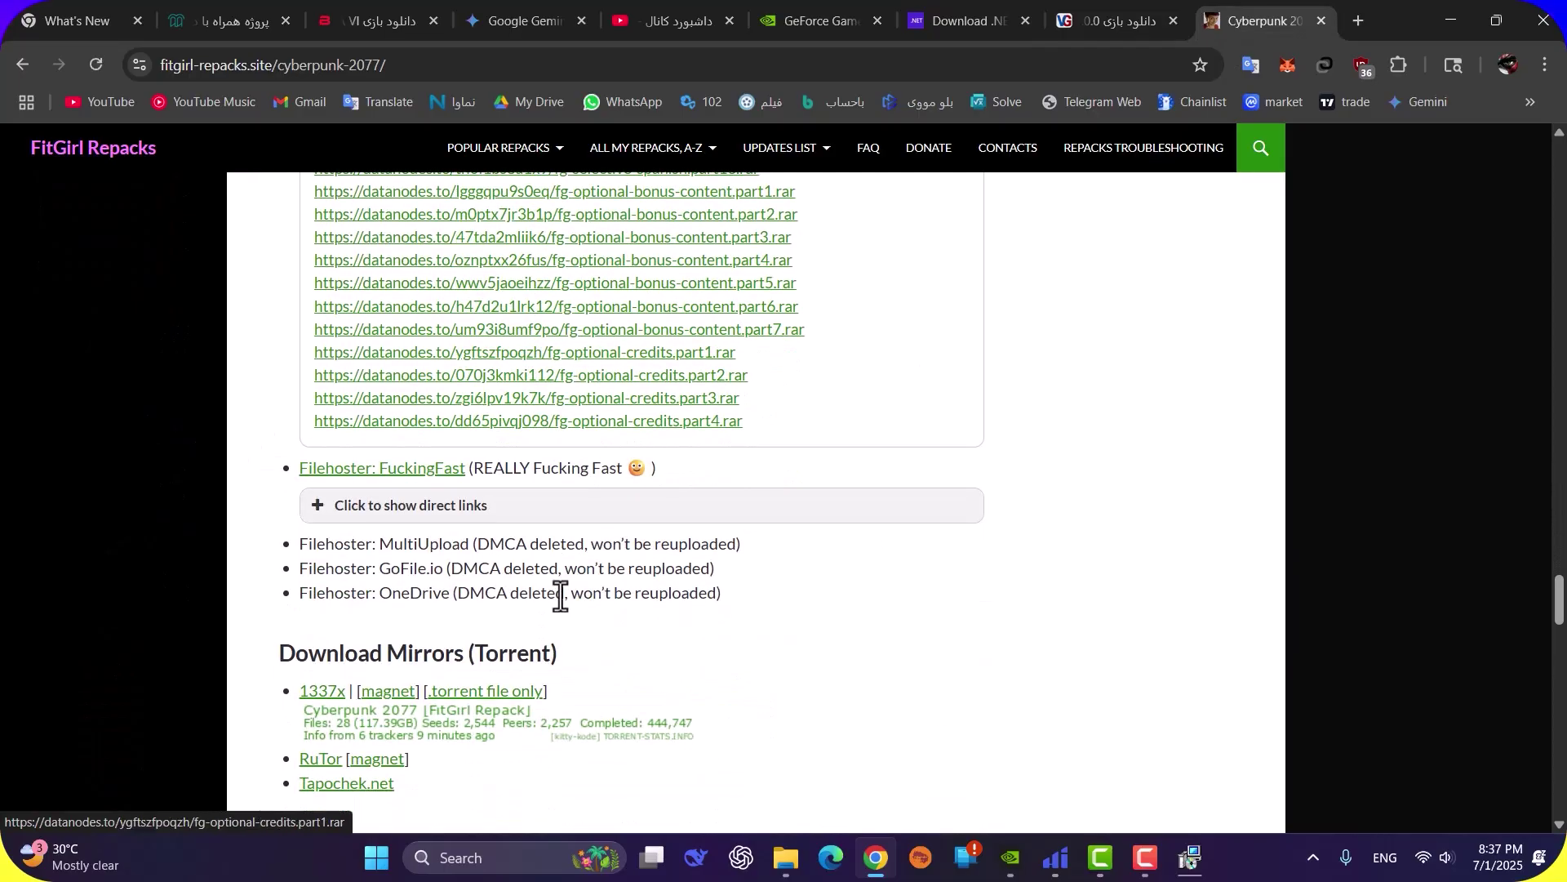
pyautogui.scroll(2, 560, 595)
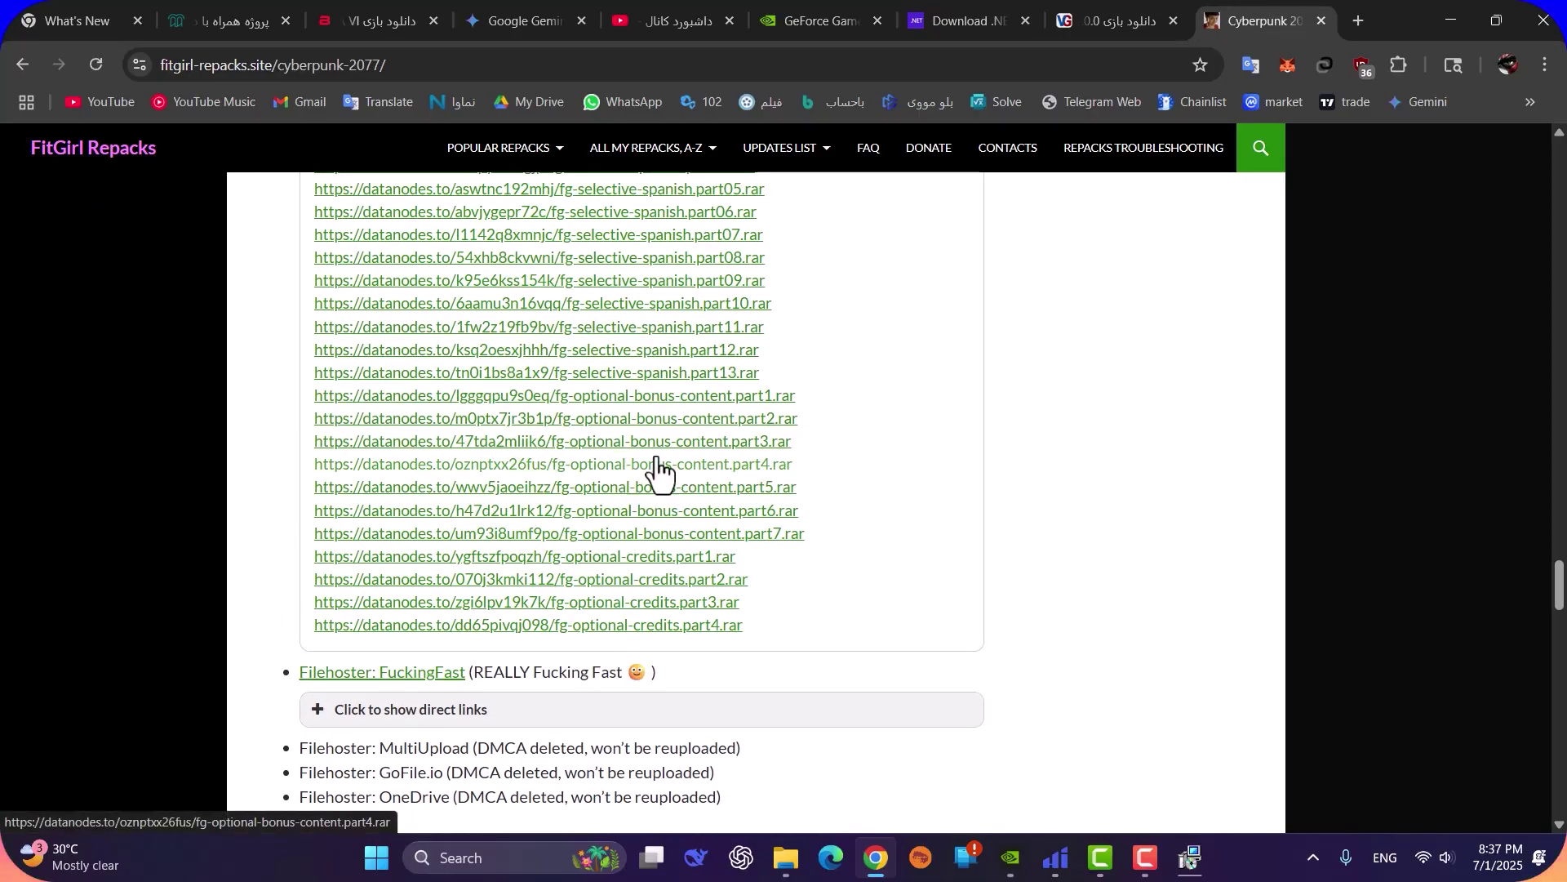
pyautogui.click(1447, 12)
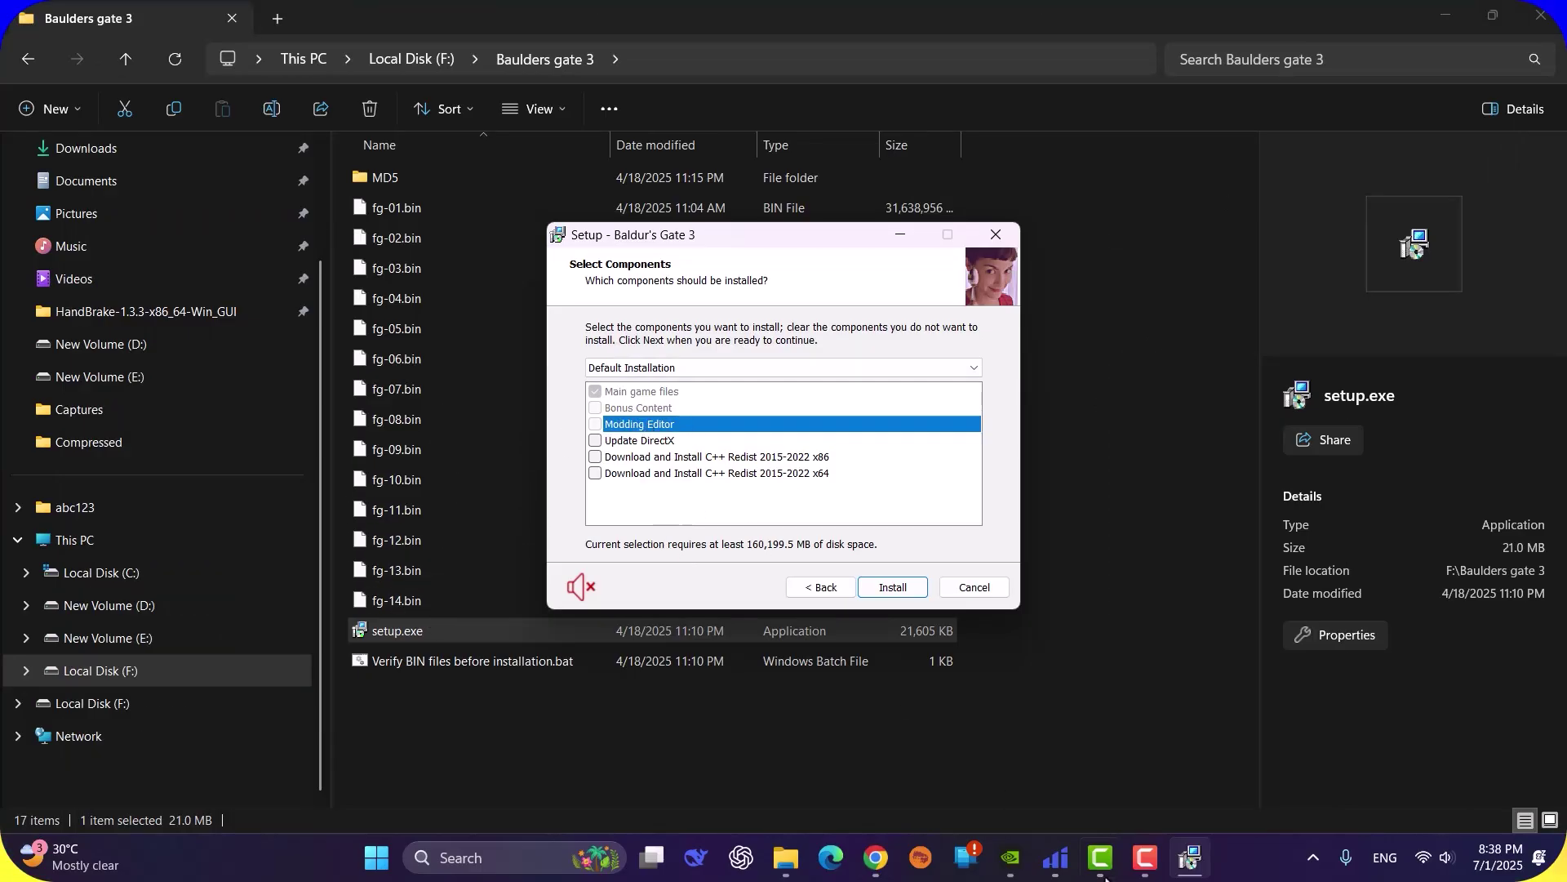
# Step: Recheck the selective Polish, Russian and Spanish part links on the Cyberpunk 2077 page in Chrome and return to the installer
pyautogui.click(876, 857)
pyautogui.scroll(3, 735, 458)
pyautogui.scroll(3, 781, 468)
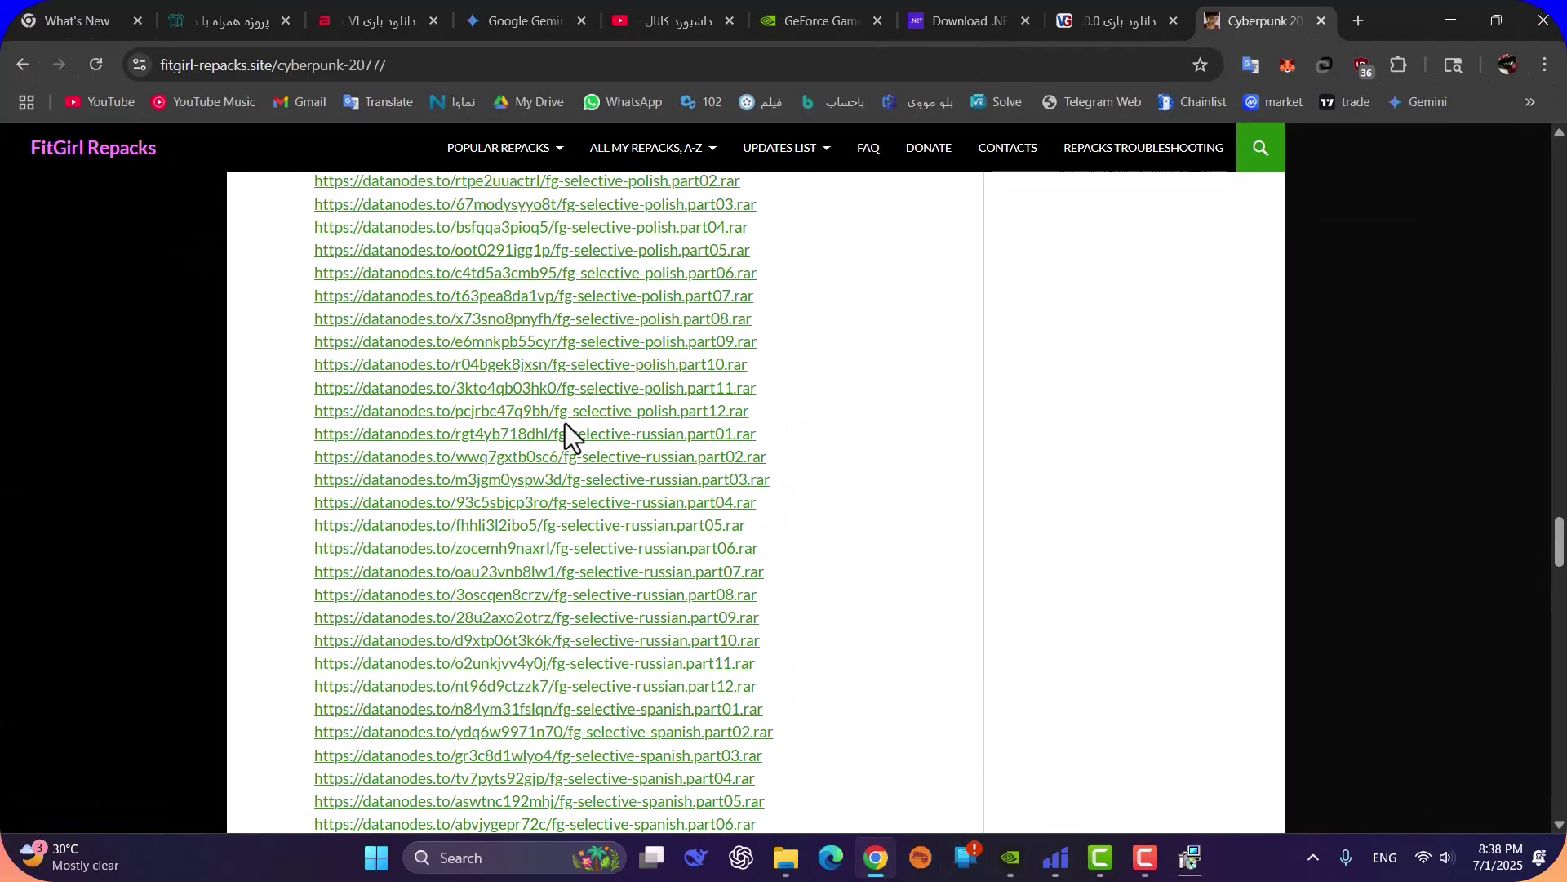
pyautogui.scroll(1, 565, 425)
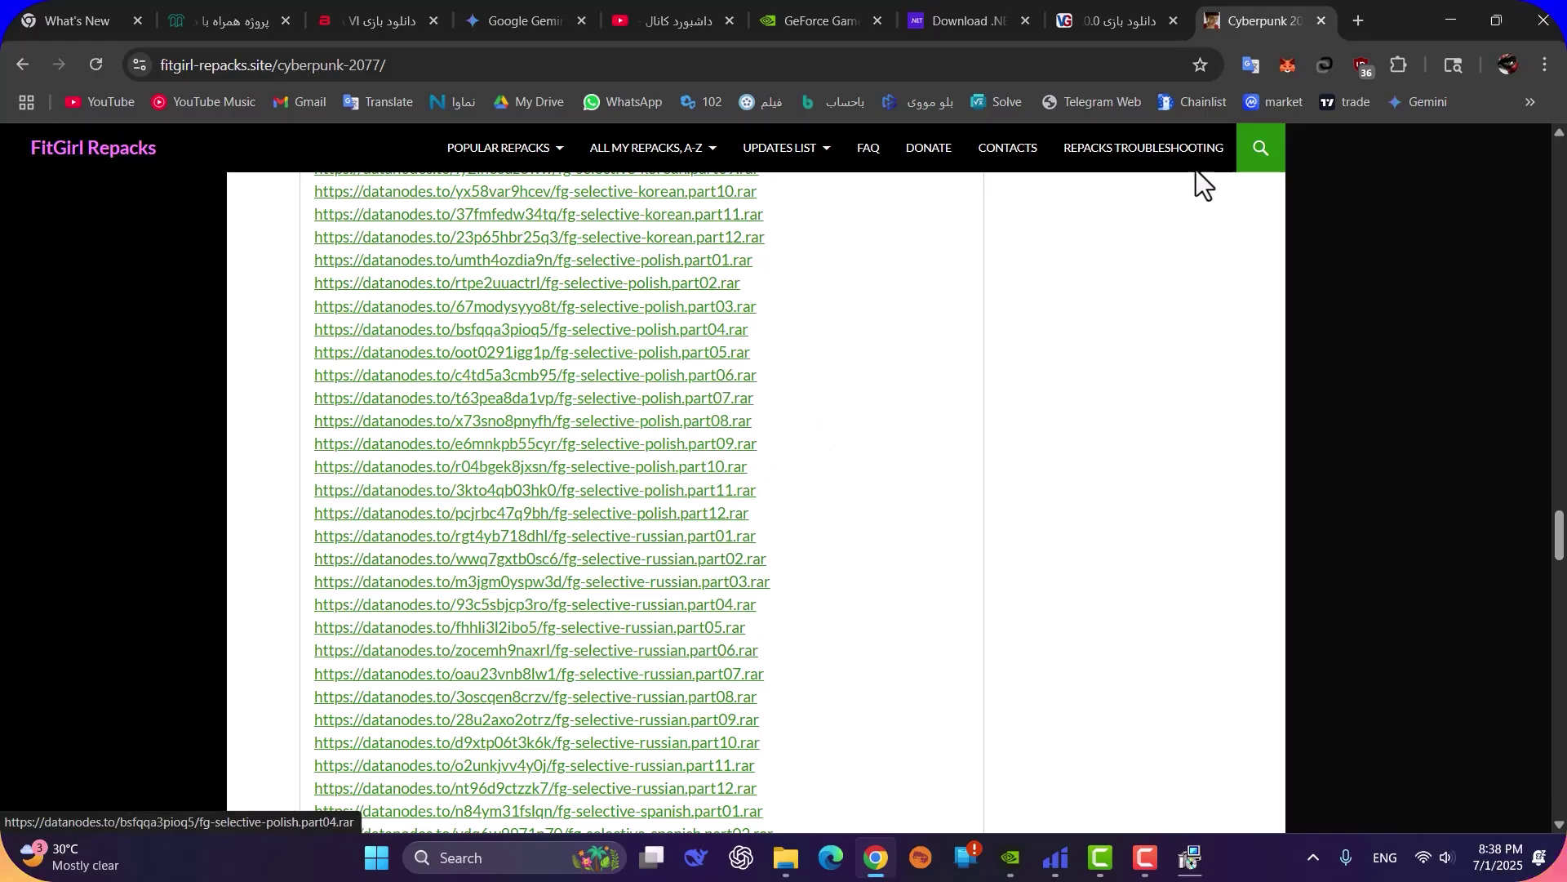
pyautogui.click(1459, 13)
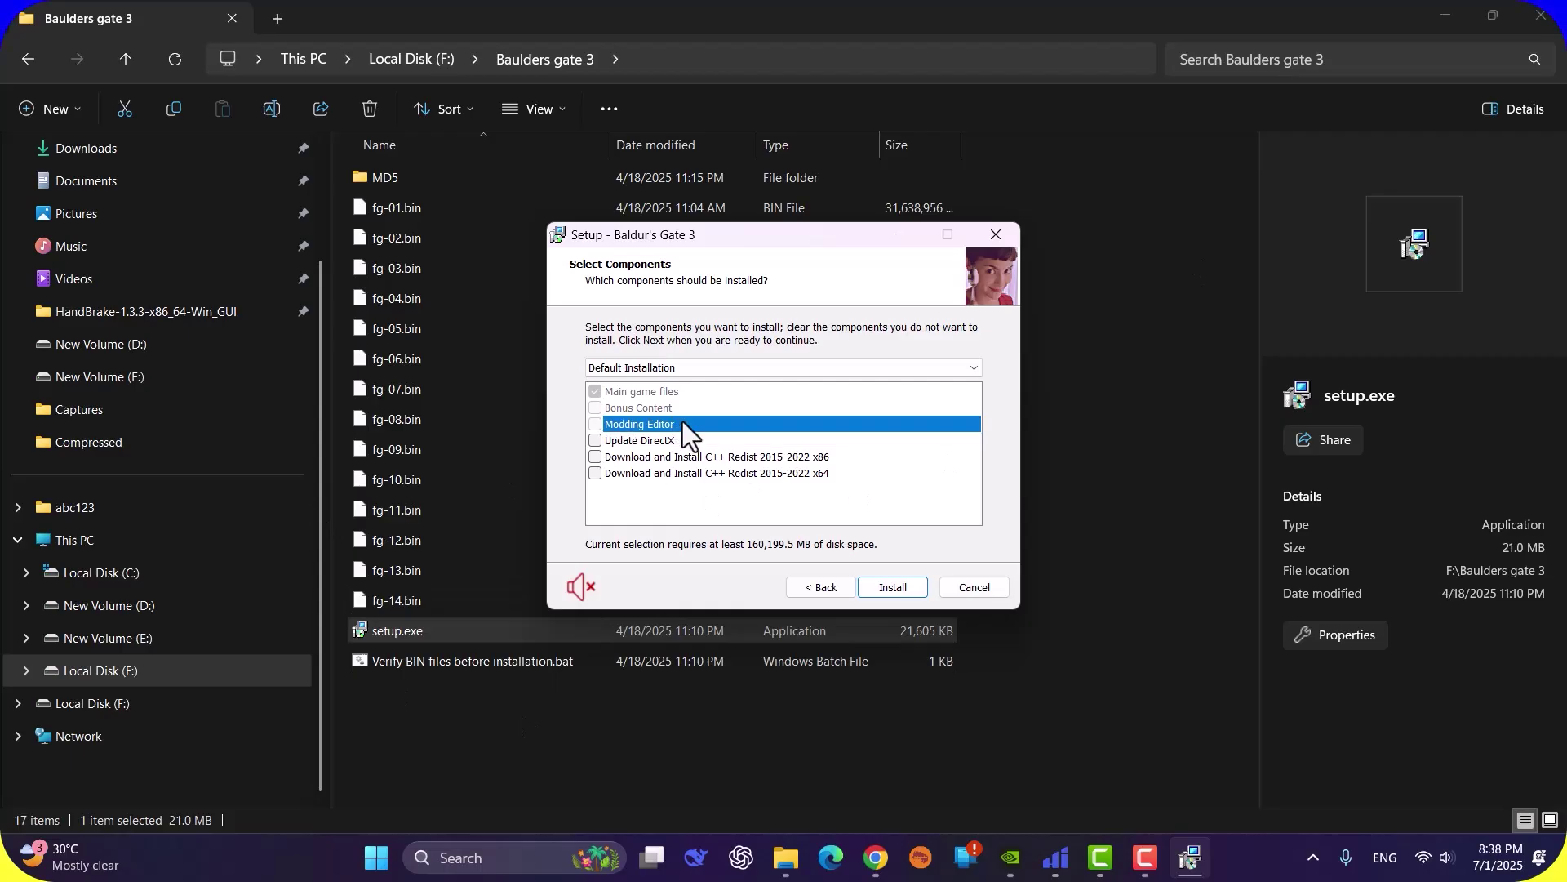
# Step: Highlight Bonus Content, check the available installation types while keeping Default Installation, and exit the Baldur's Gate 3 installer
pyautogui.click(599, 407)
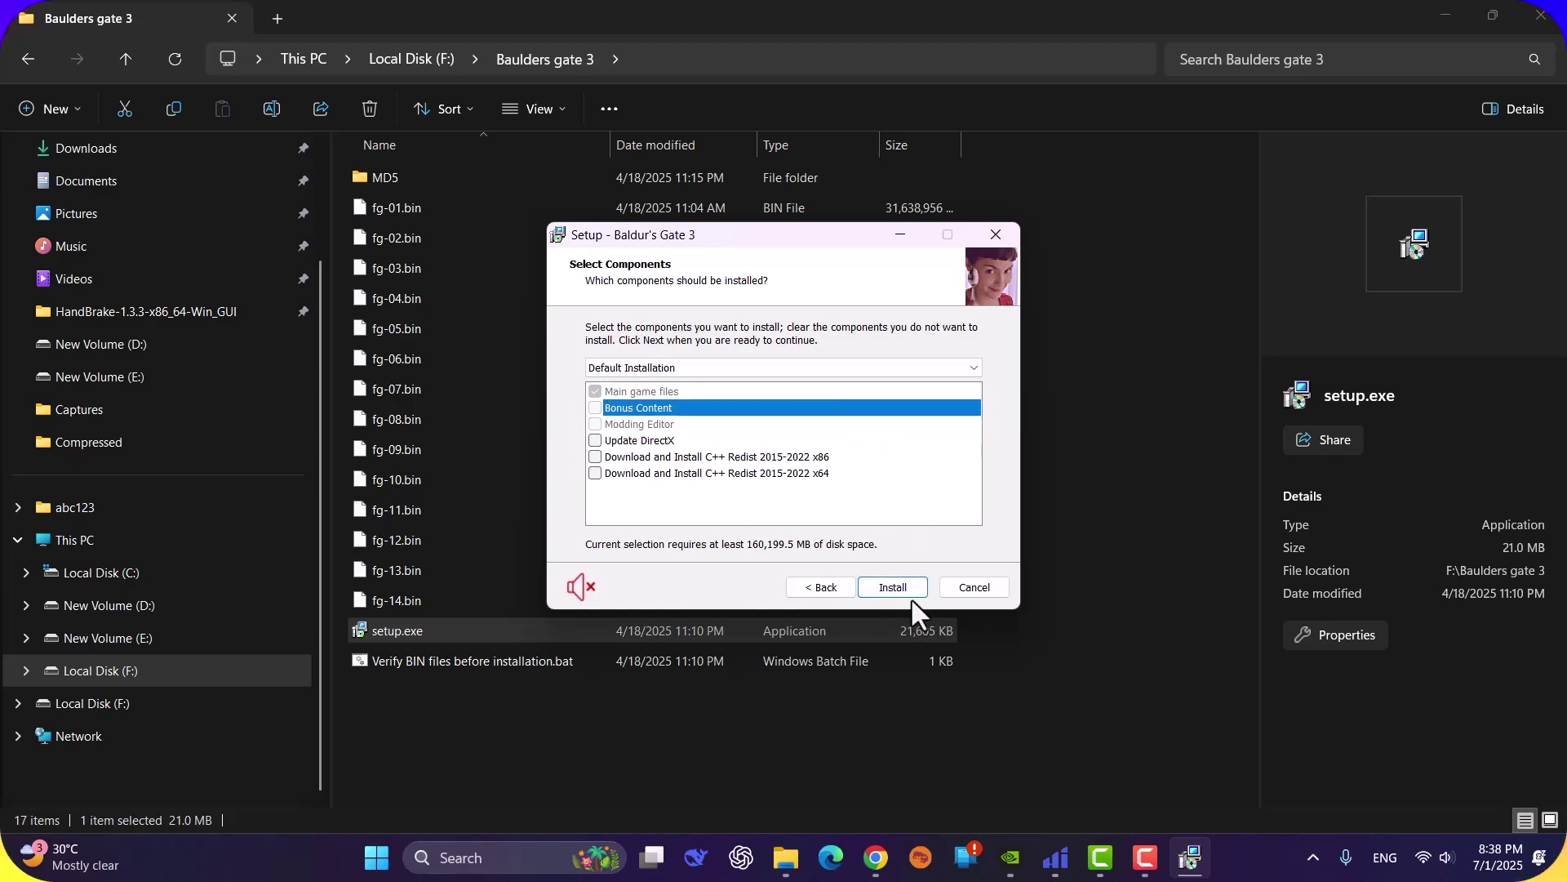
pyautogui.click(959, 366)
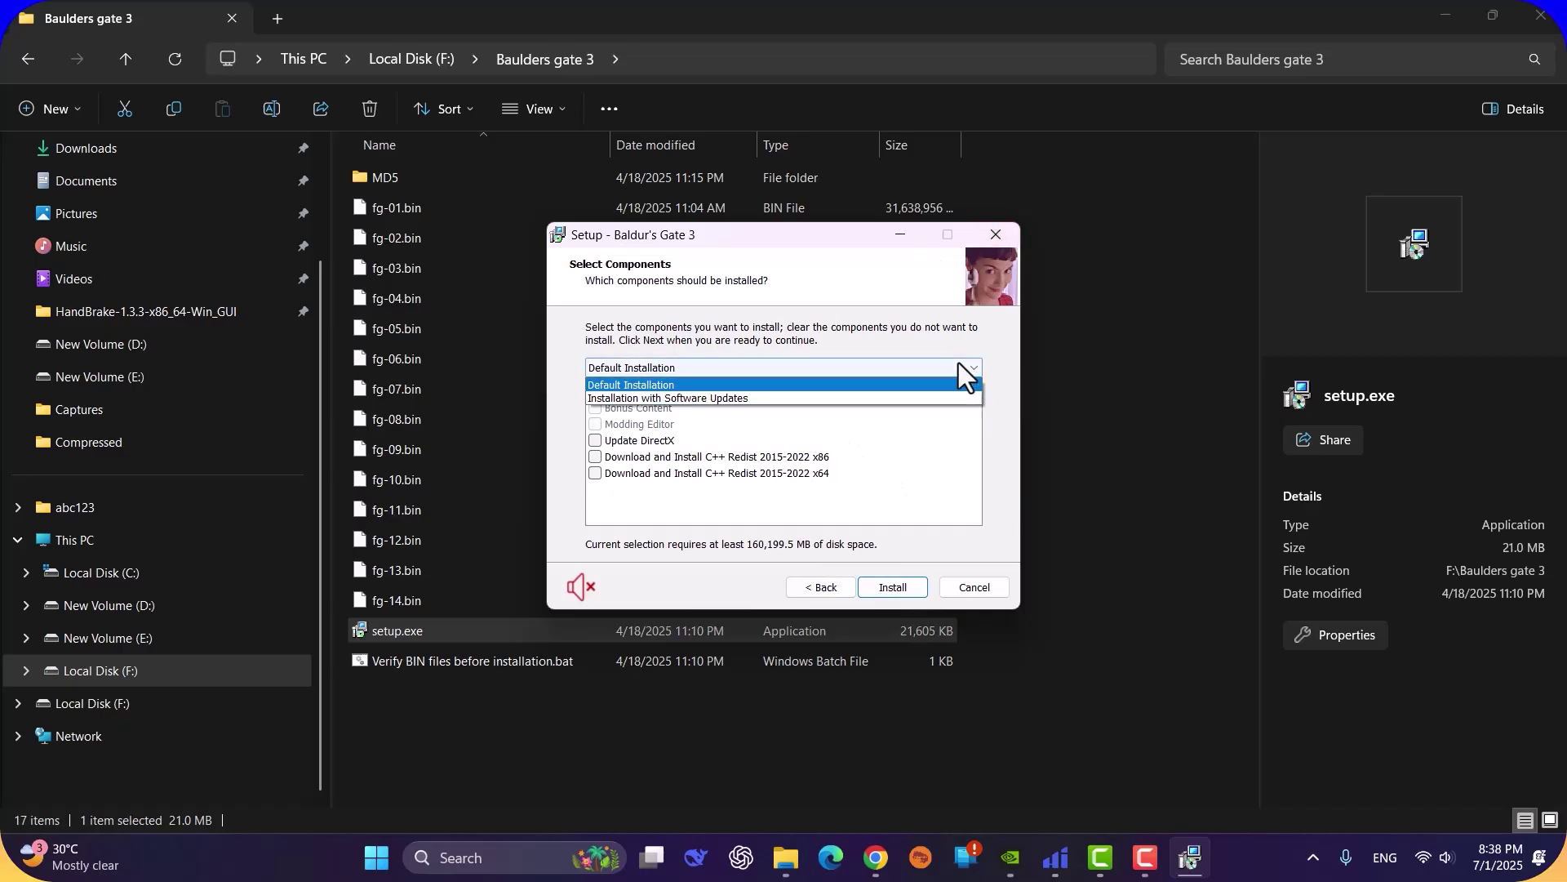
pyautogui.click(928, 364)
pyautogui.click(994, 234)
pyautogui.click(863, 531)
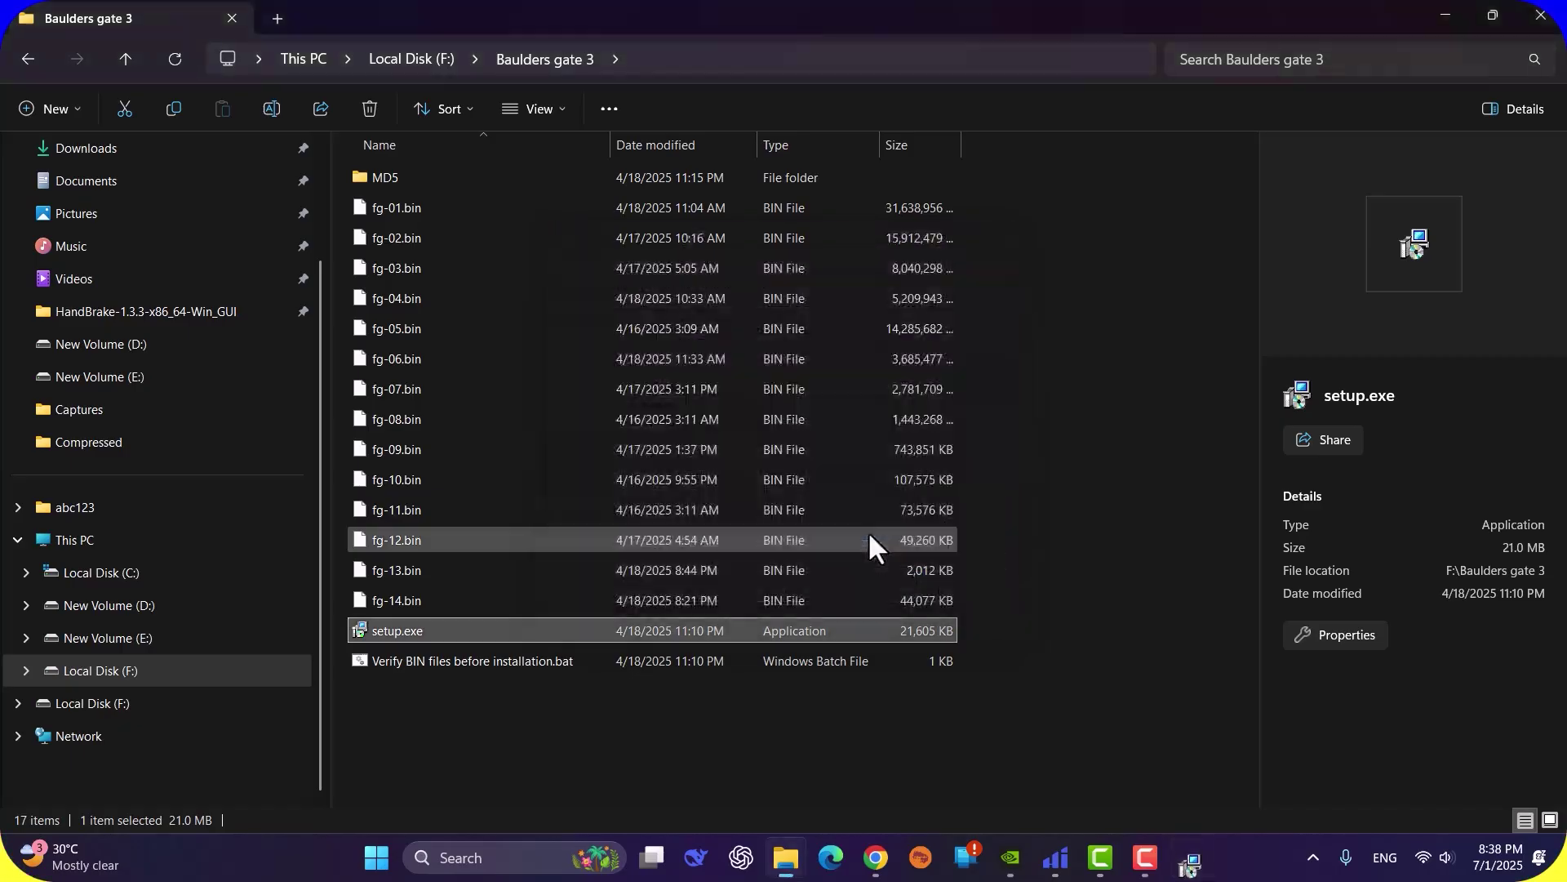
pyautogui.click(1039, 498)
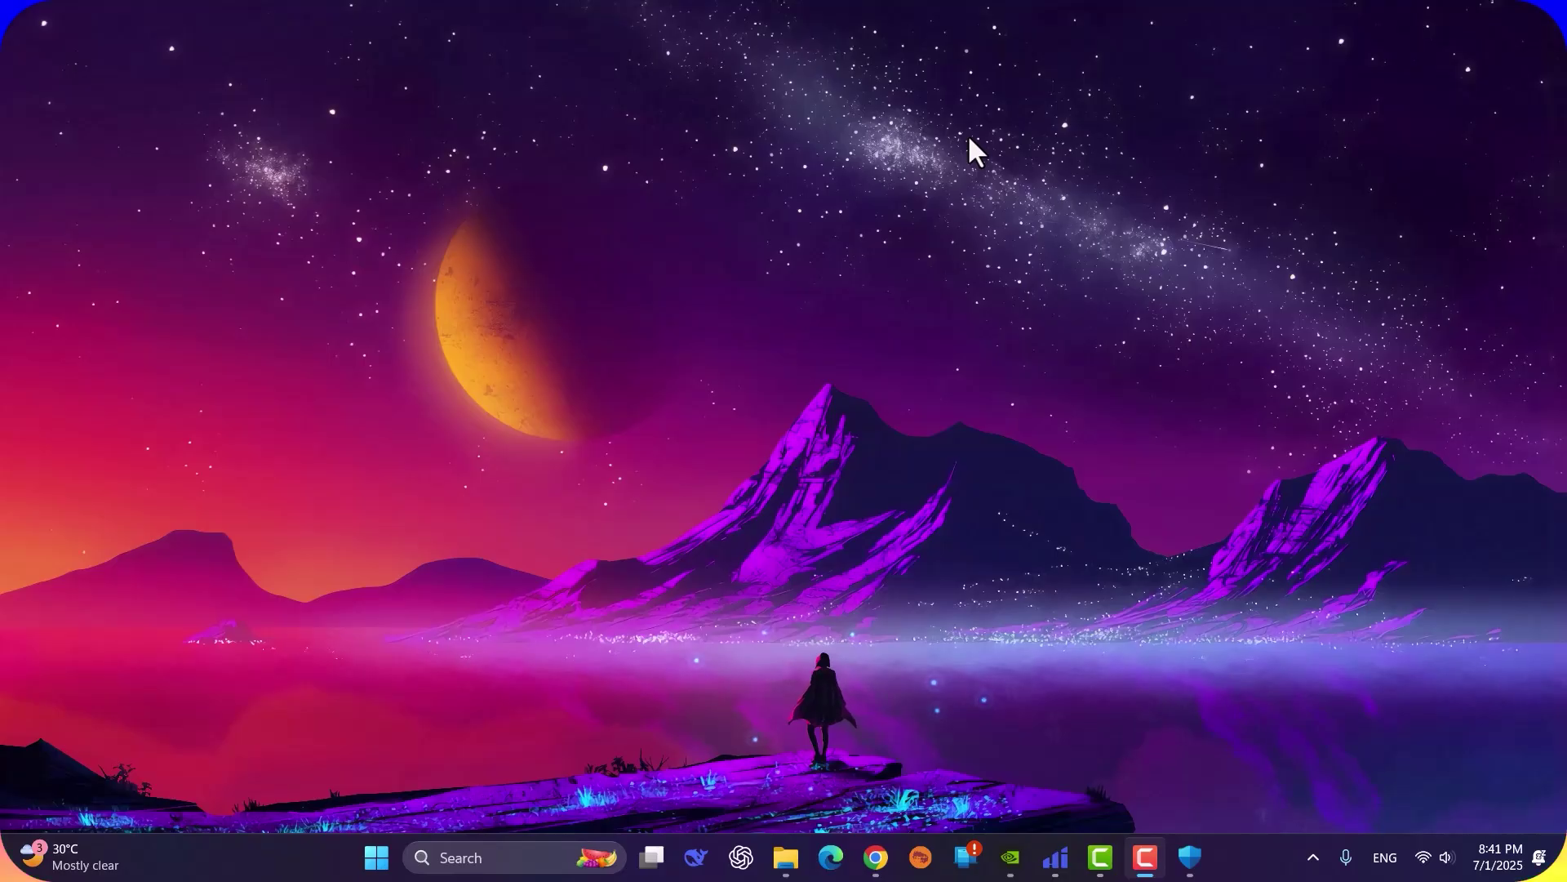
# Step: Search Google for msvcr100.dll in a new Chrome tab and open the DLL-files.com download page
pyautogui.click(878, 857)
pyautogui.click(1114, 61)
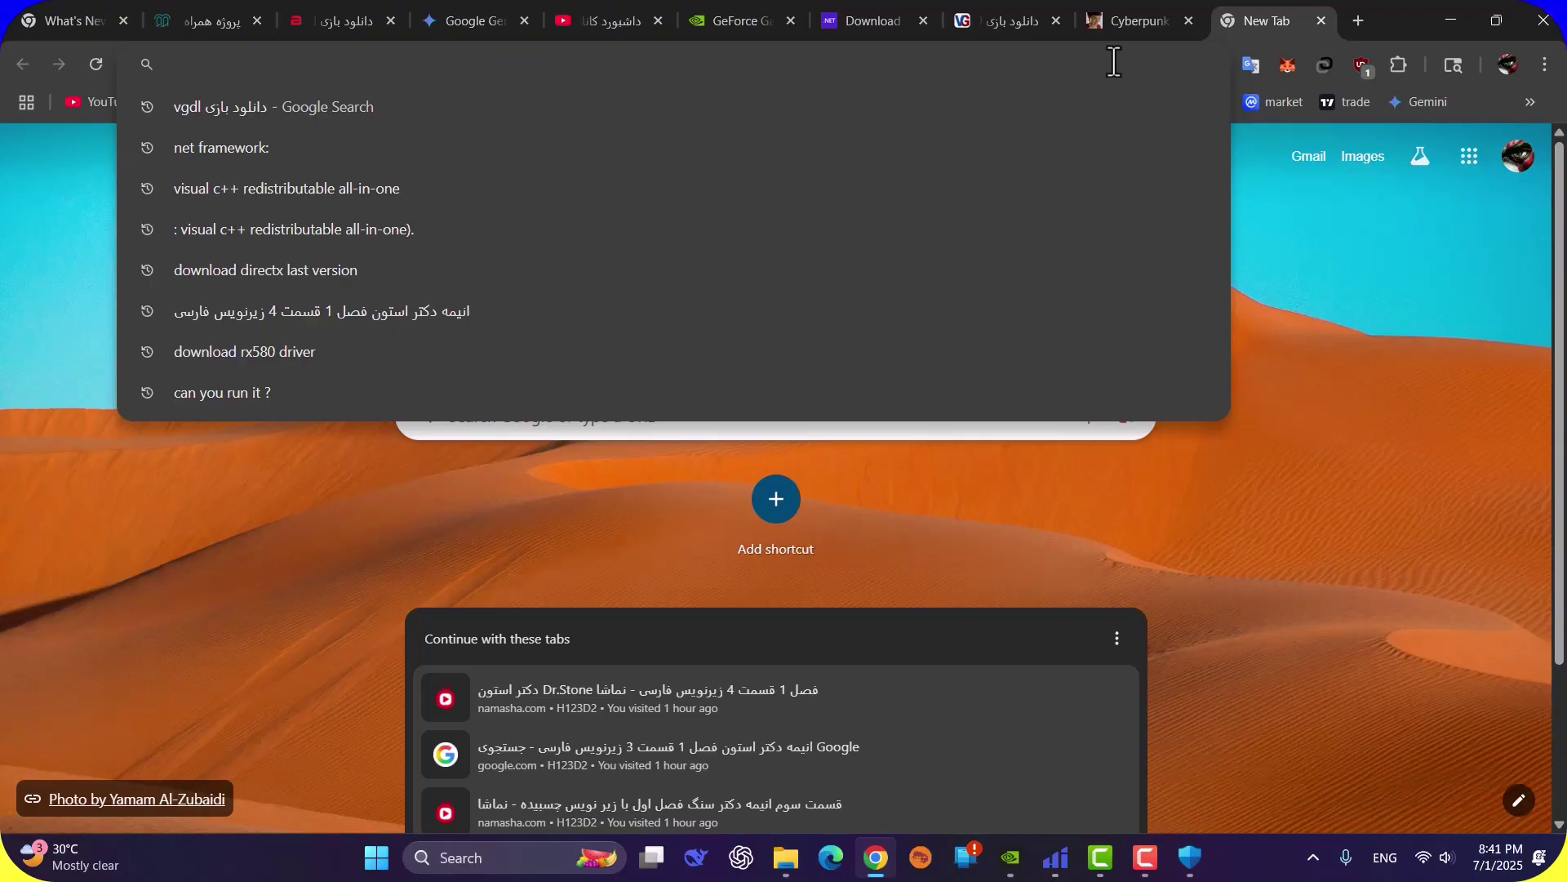
pyautogui.write('Ms')
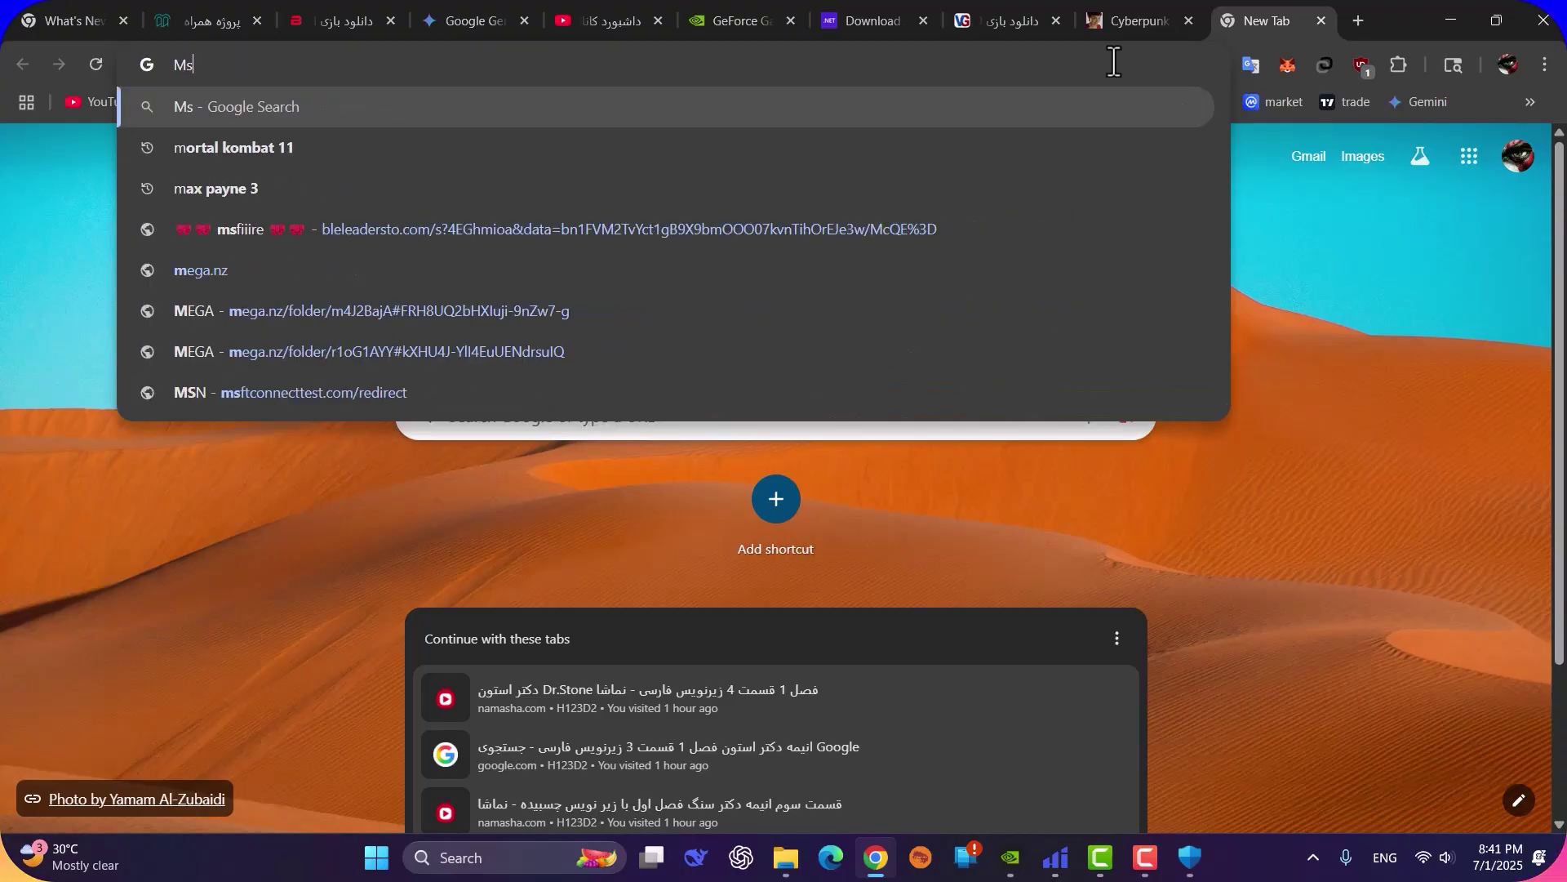
pyautogui.write('vp')
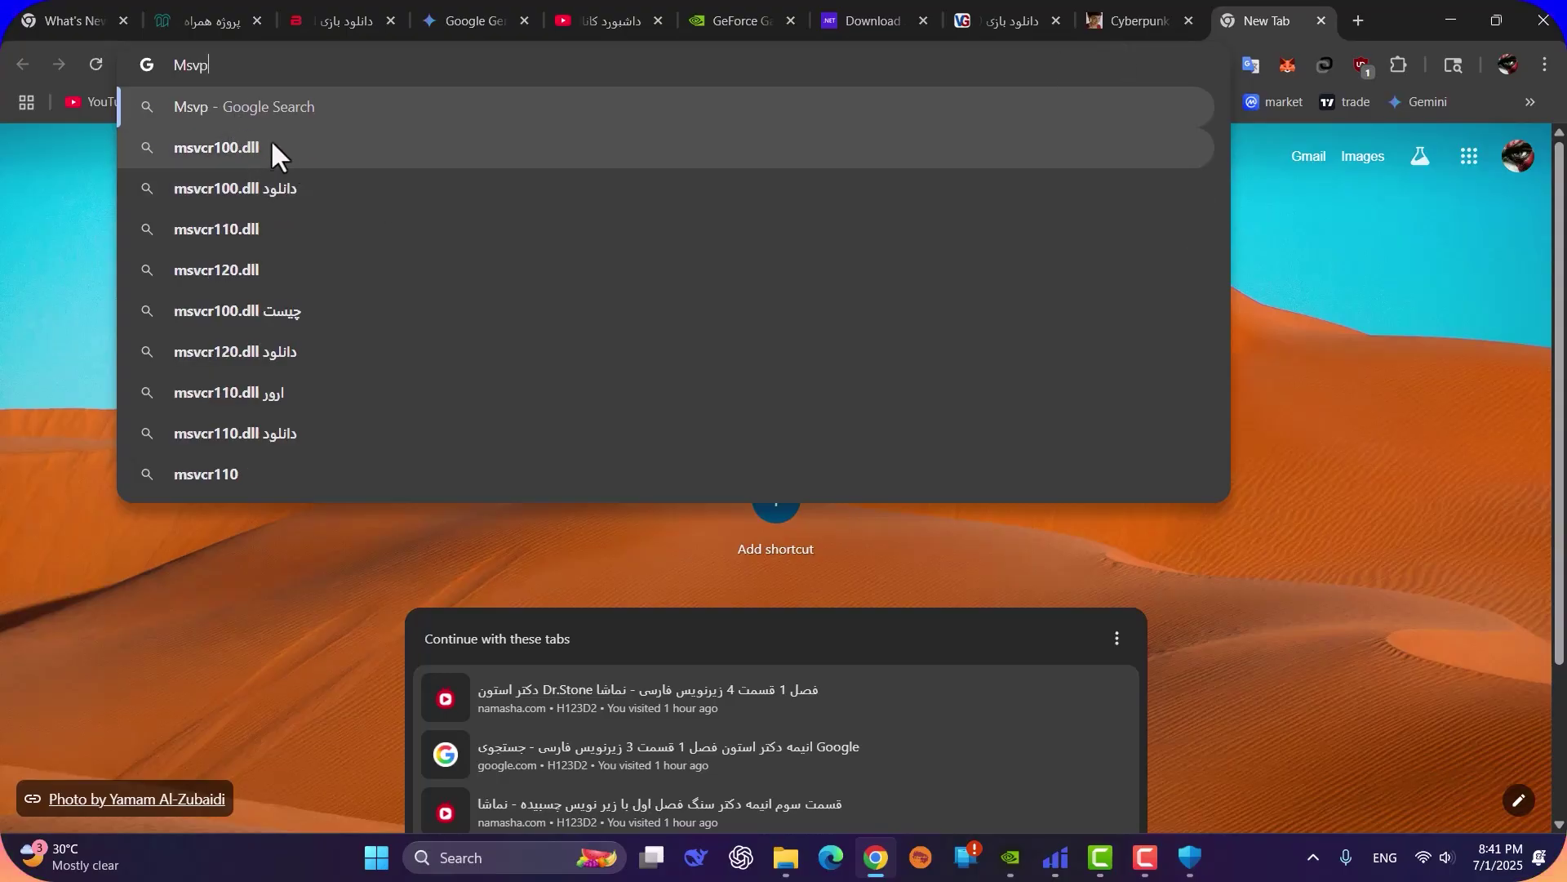
pyautogui.click(295, 156)
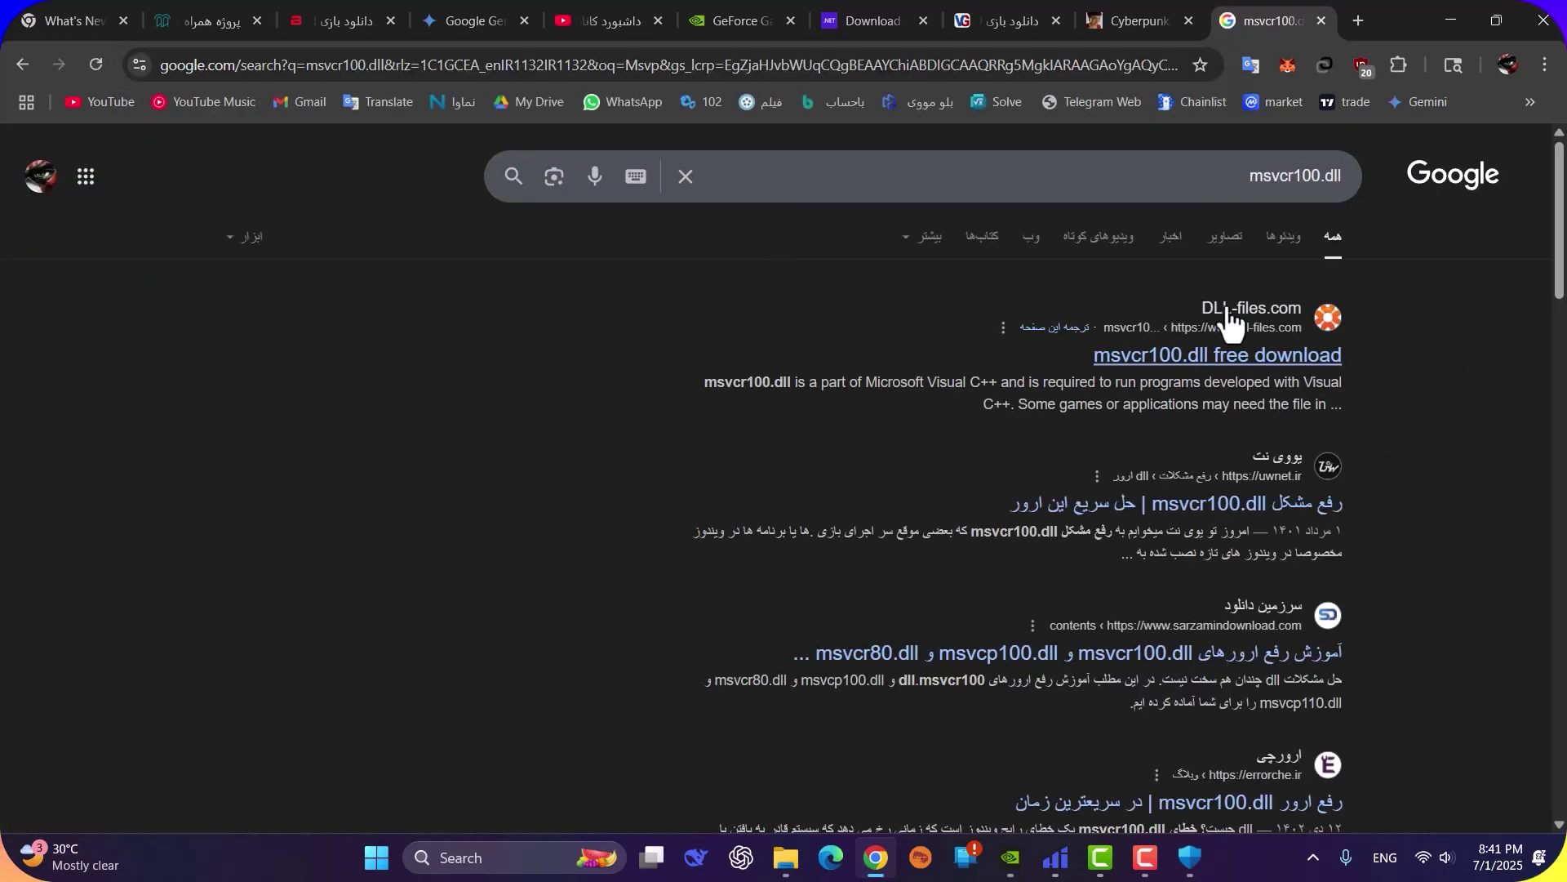
pyautogui.click(1240, 358)
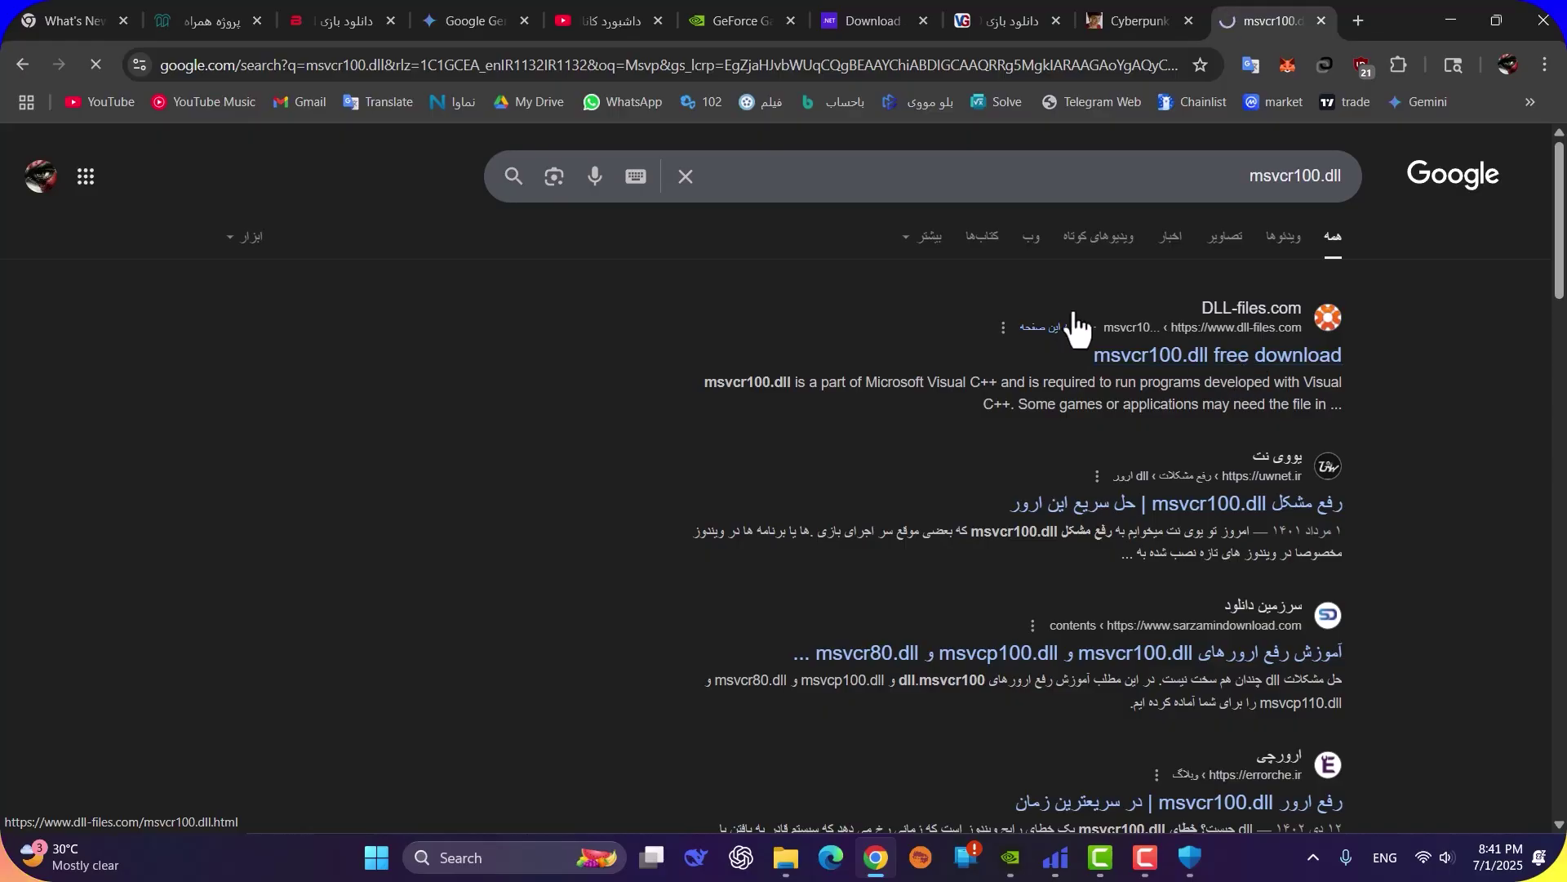
# Step: Download the 32-bit msvcr100.dll version 10.0.40219.473 as msvcr100.zip
pyautogui.scroll(-9, 1061, 408)
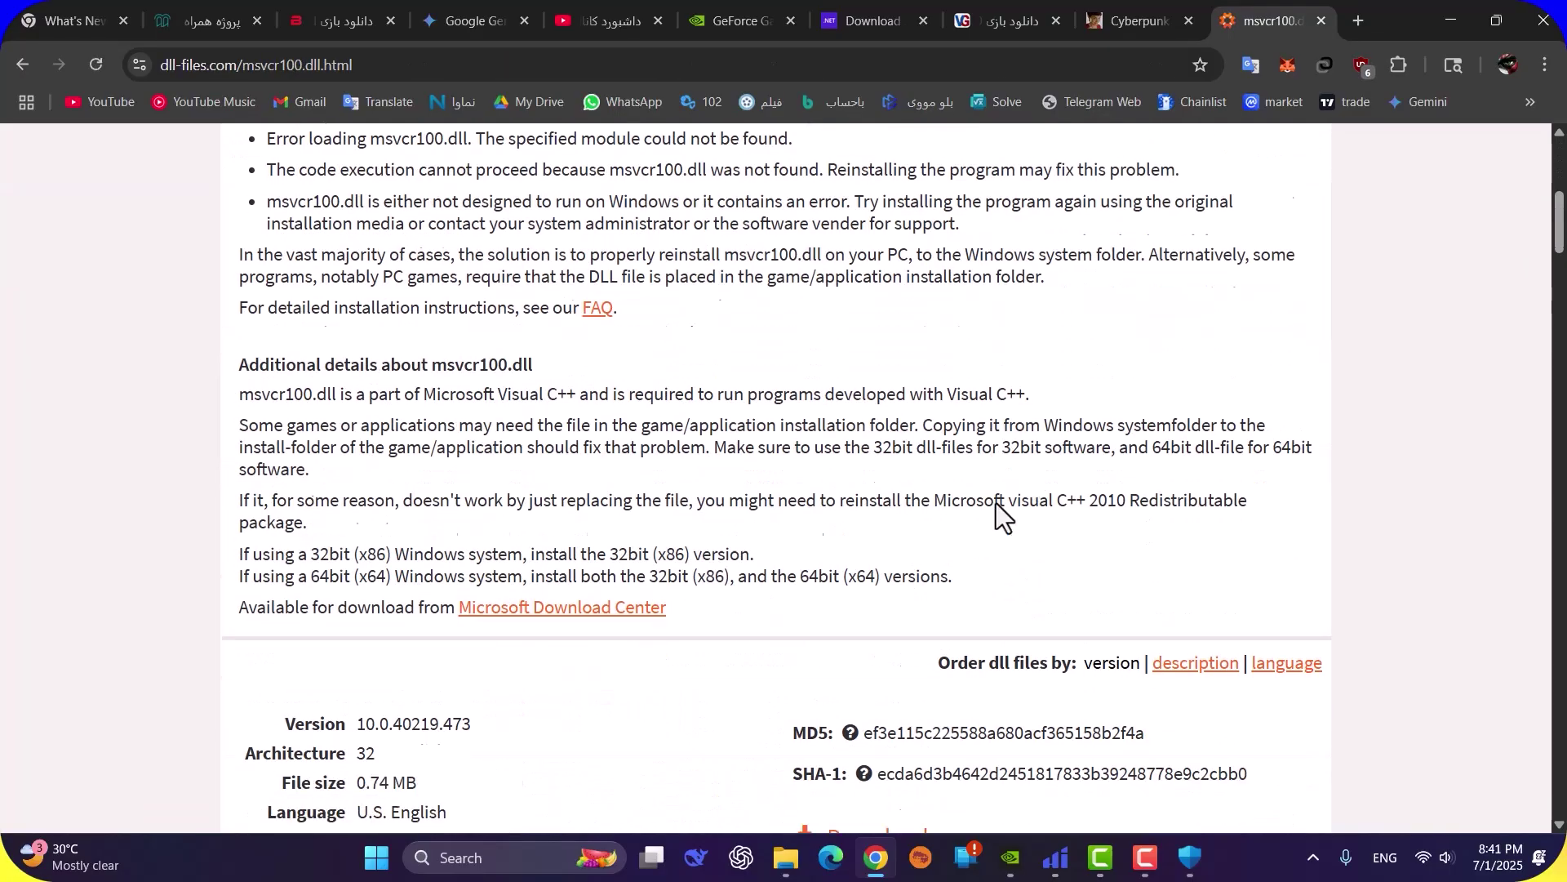
pyautogui.scroll(-2, 817, 575)
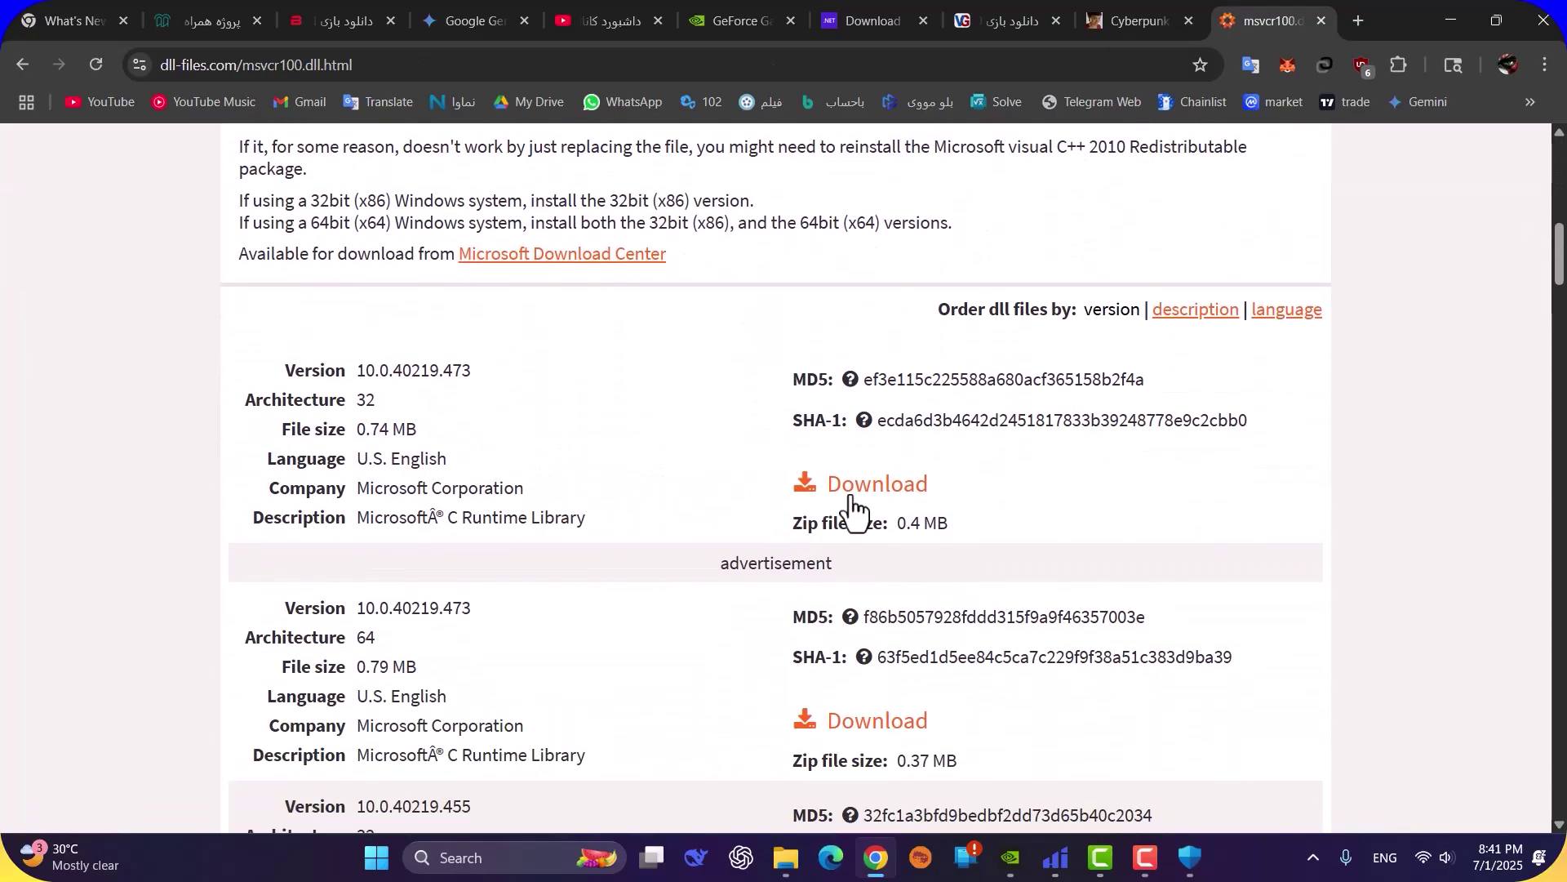
pyautogui.click(868, 505)
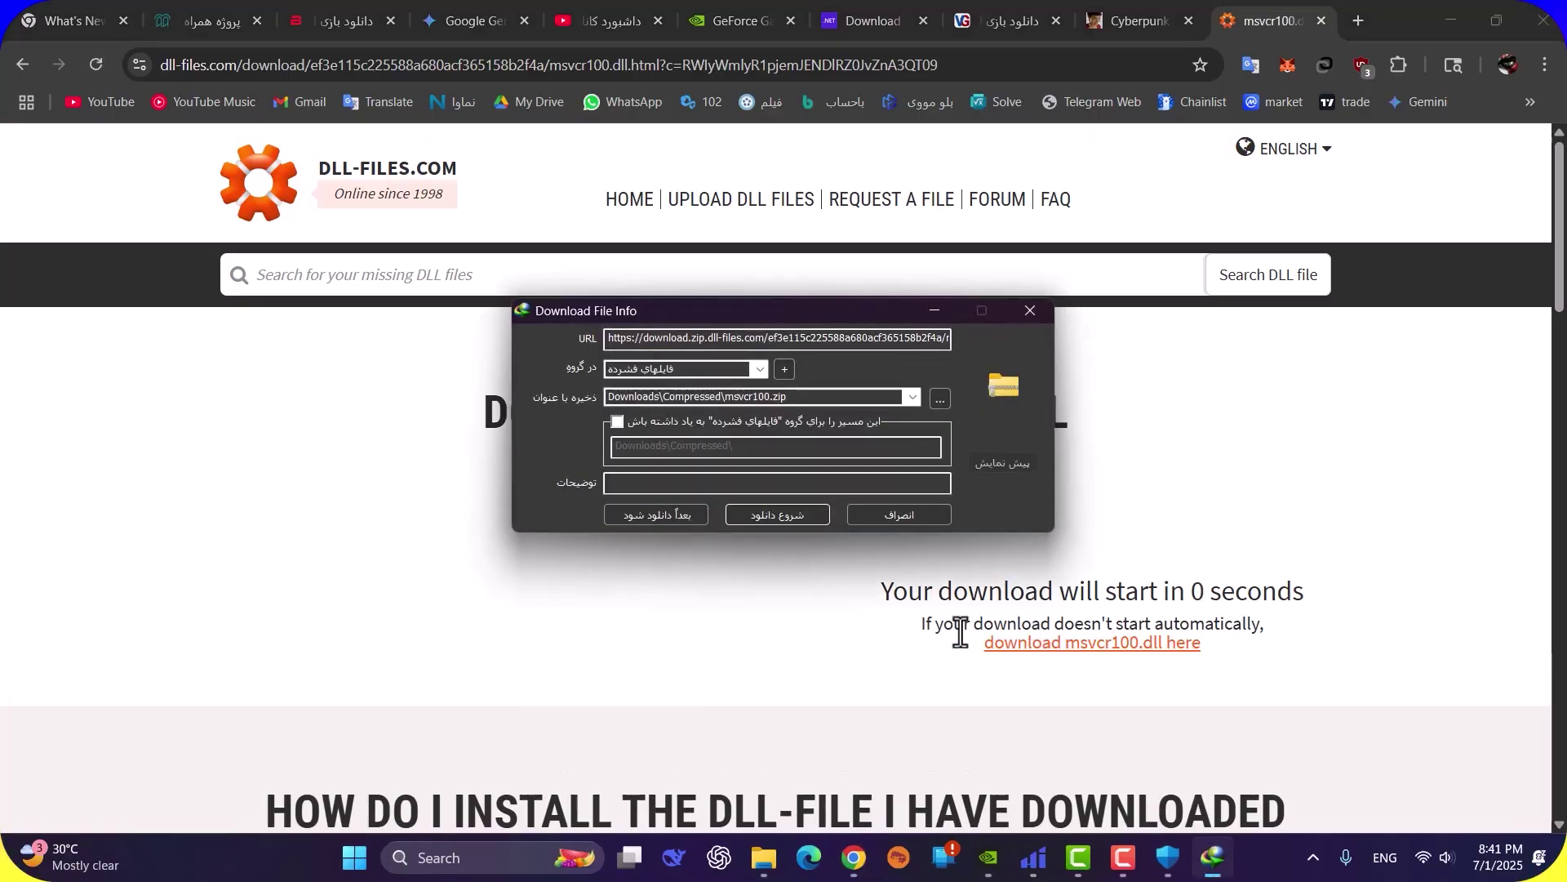
pyautogui.click(777, 515)
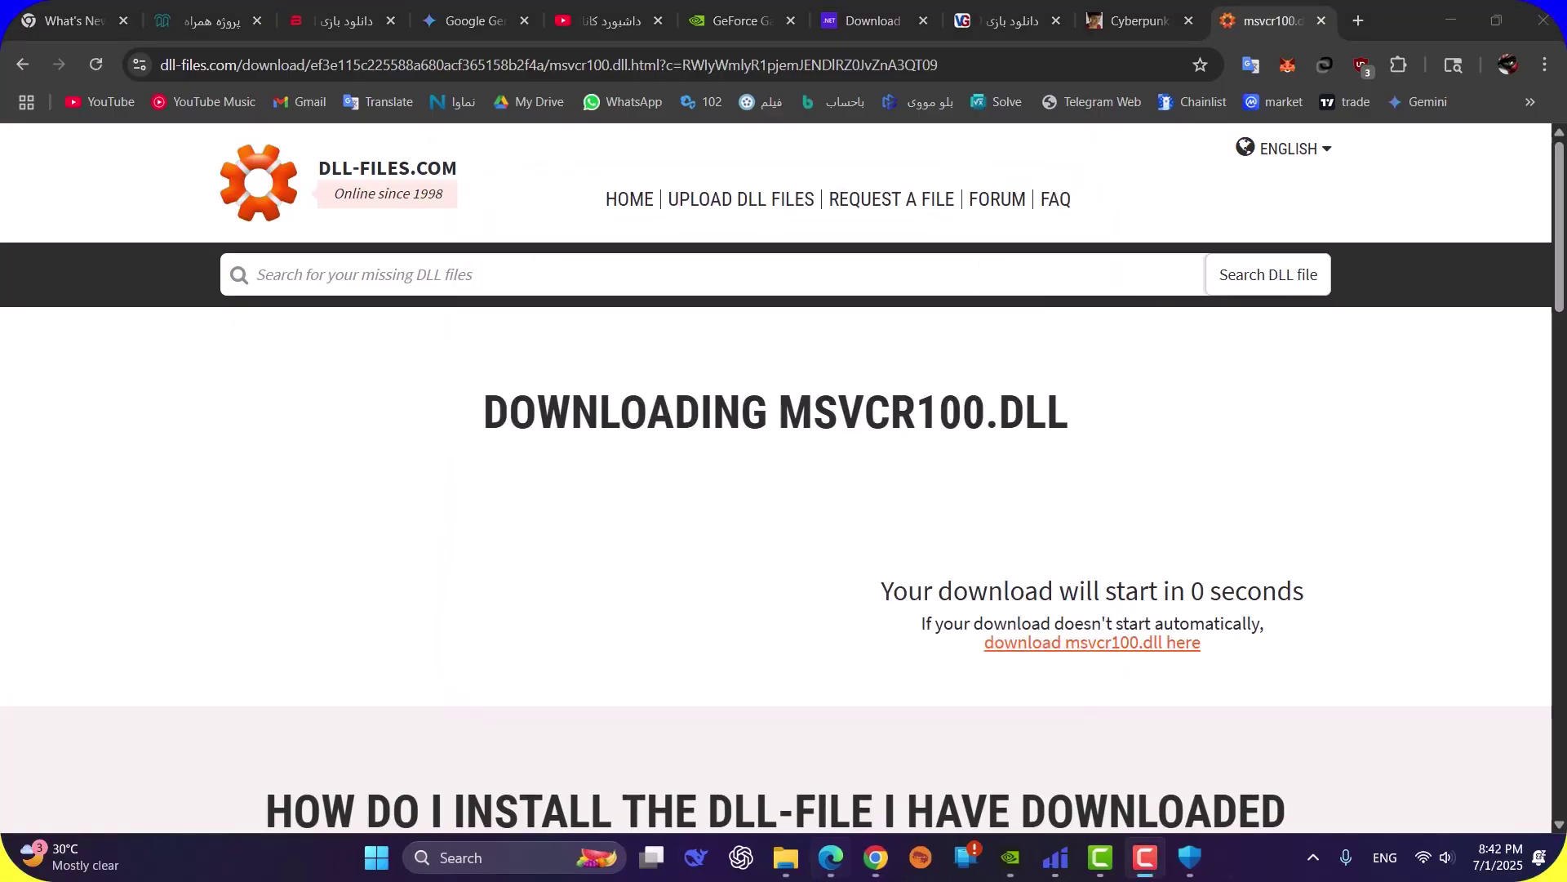
# Step: Extract msvcr100.zip from the Downloads folder with WinRAR into the suggested msvcr100 subfolder
pyautogui.click(787, 857)
pyautogui.click(105, 532)
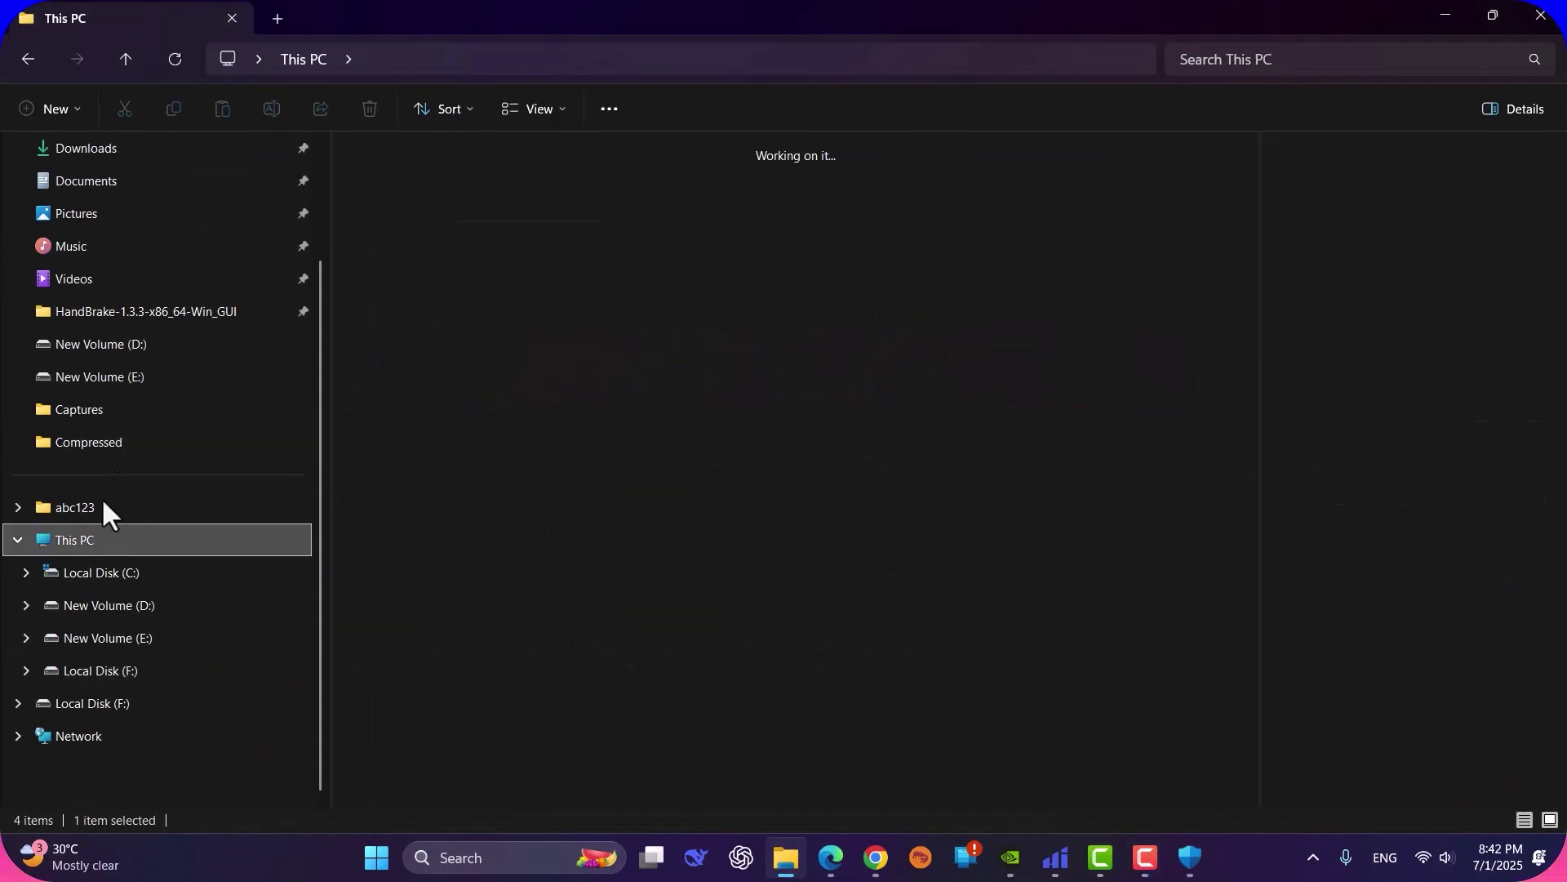
pyautogui.scroll(1, 115, 245)
pyautogui.click(163, 248)
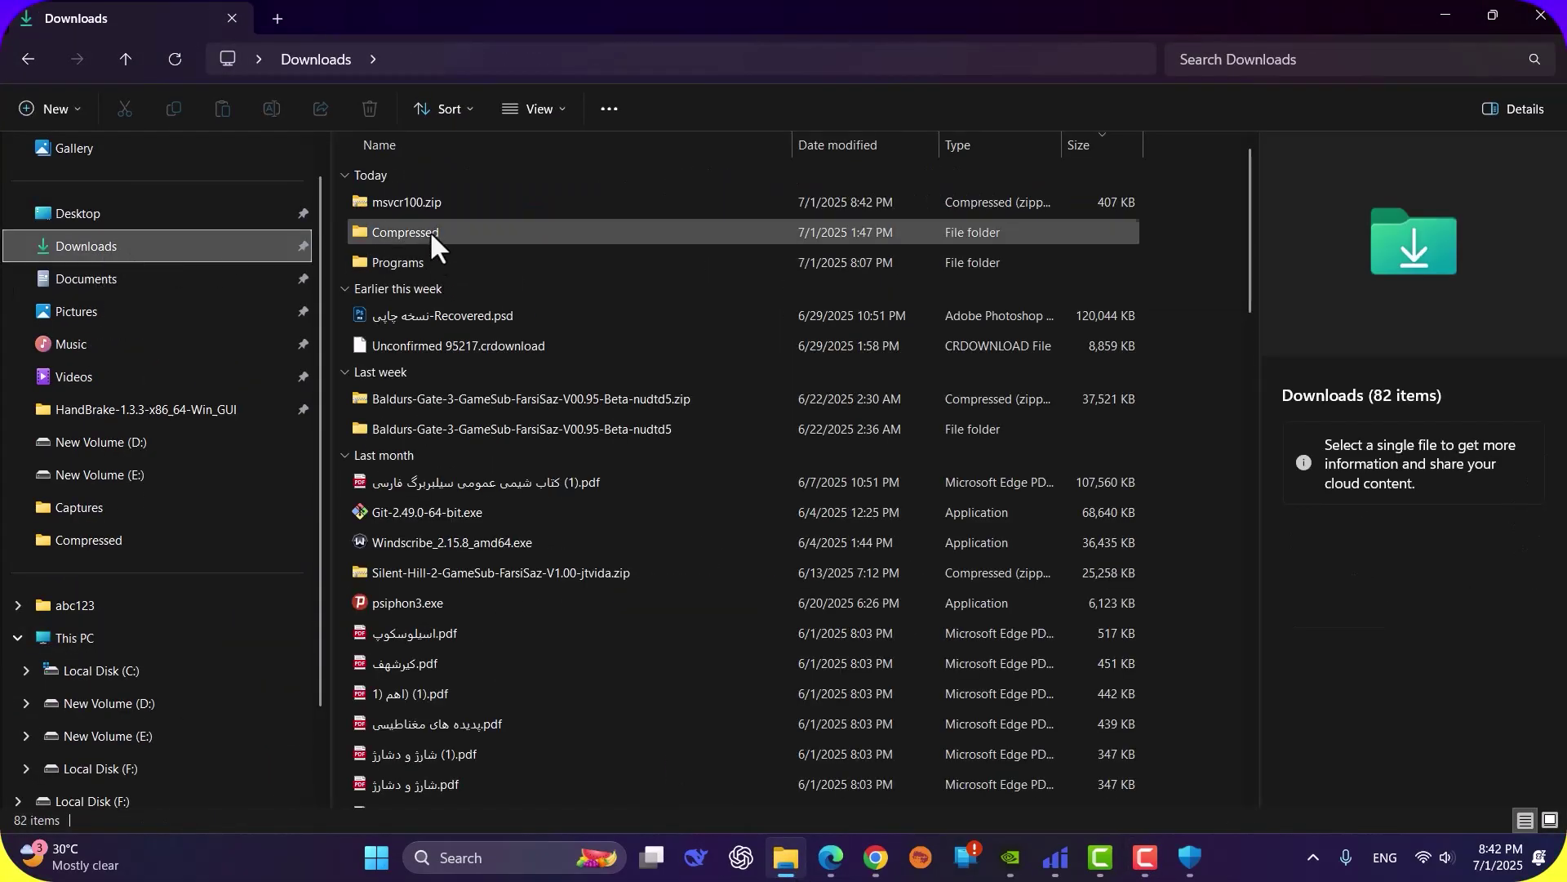
pyautogui.click(459, 200)
pyautogui.rightClick(459, 200)
pyautogui.moveTo(706, 622)
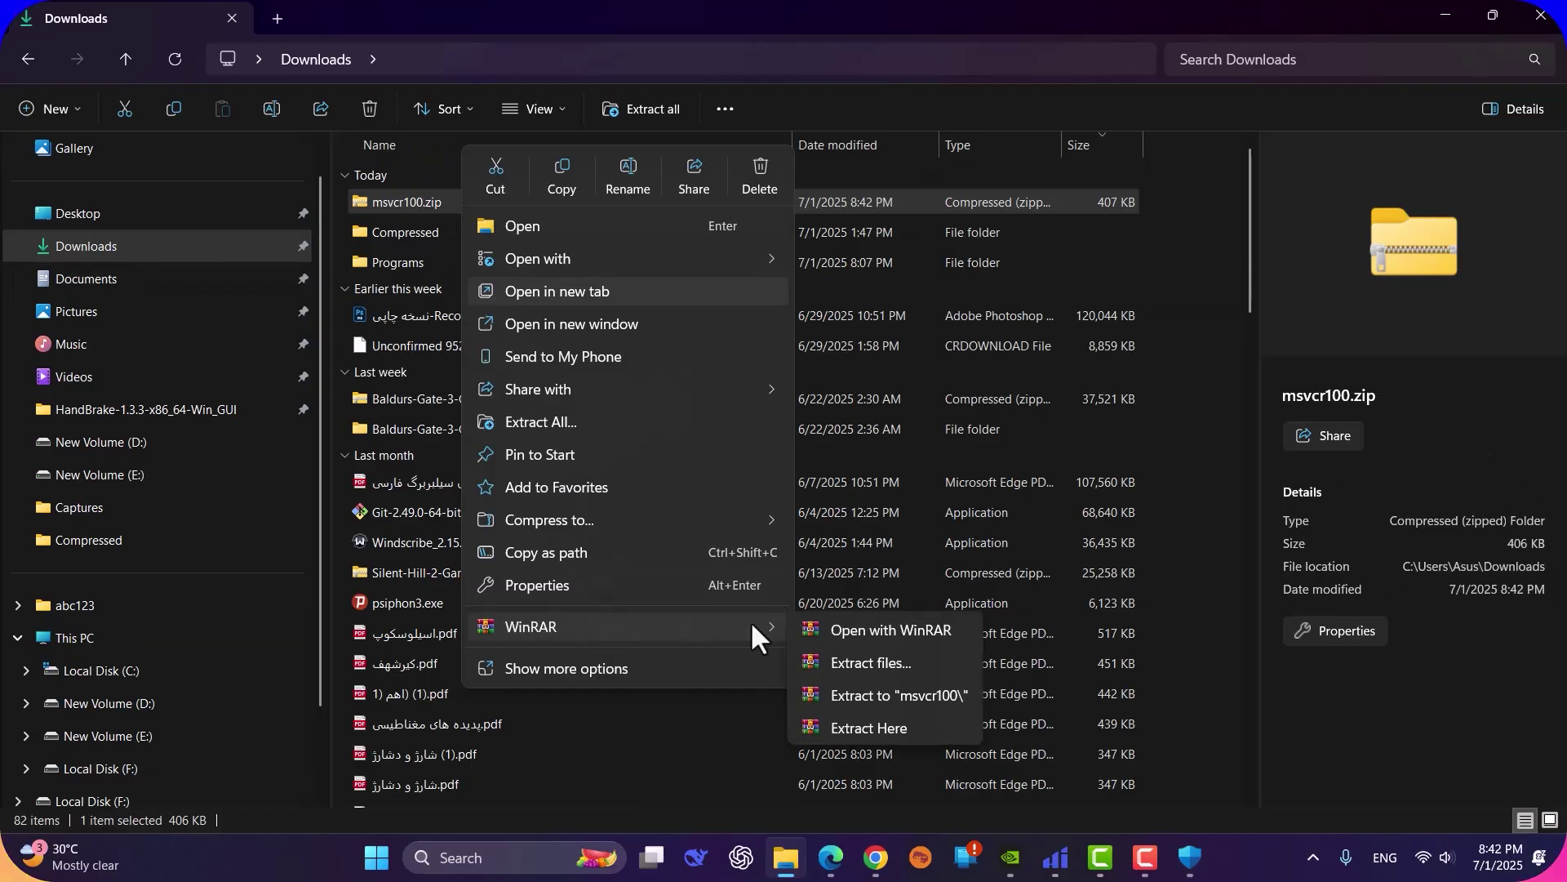
pyautogui.click(849, 660)
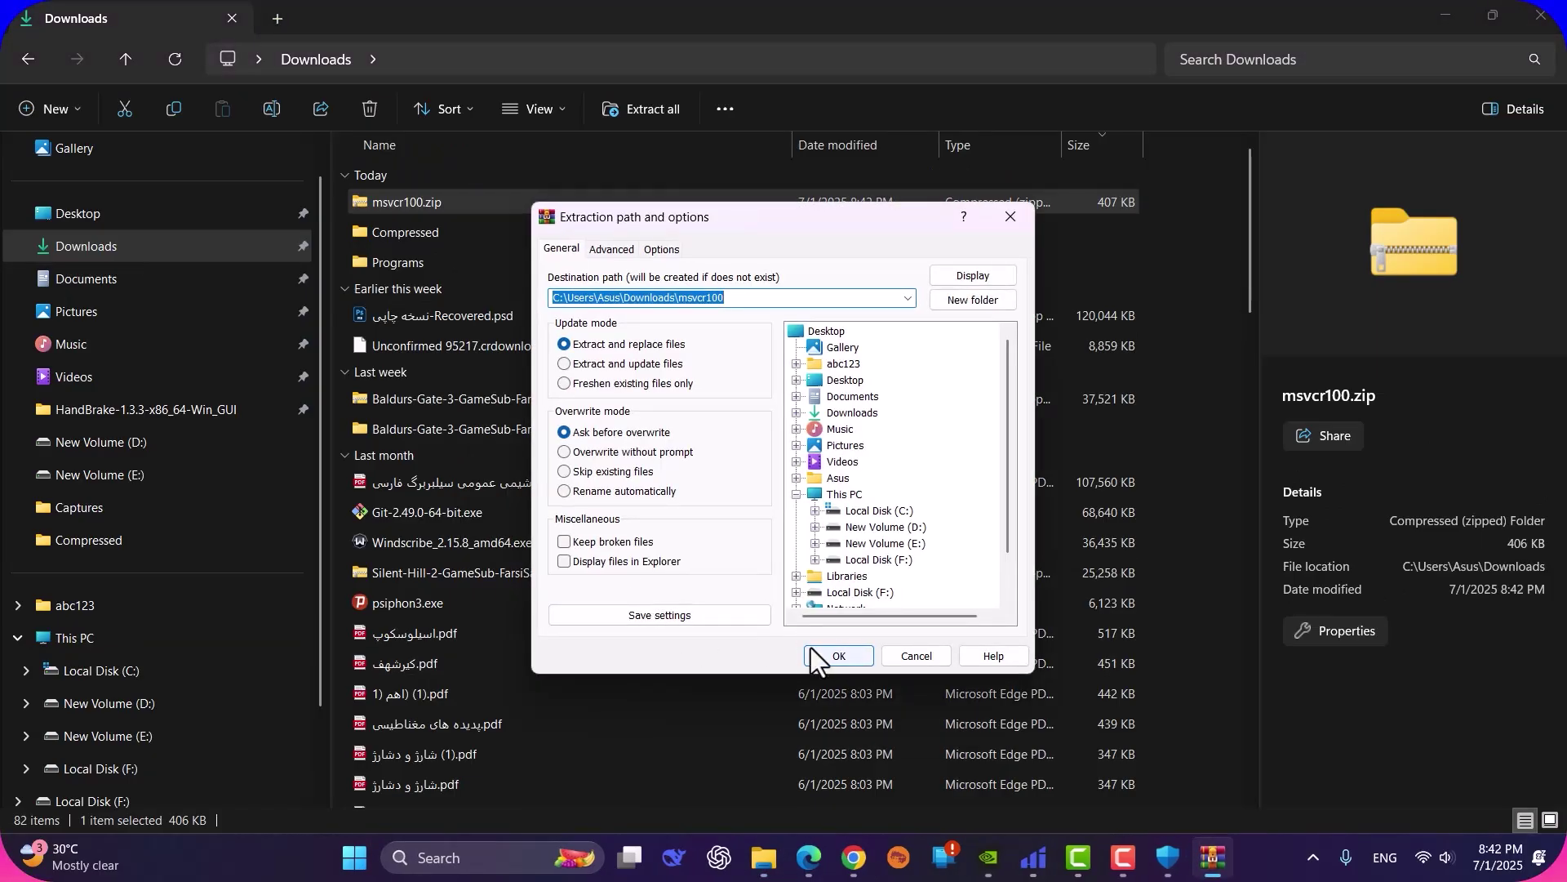
pyautogui.click(837, 655)
# Step: Copy msvcr100.dll from the extracted msvcr100 folder and minimize the open windows to show the desktop
pyautogui.click(418, 291)
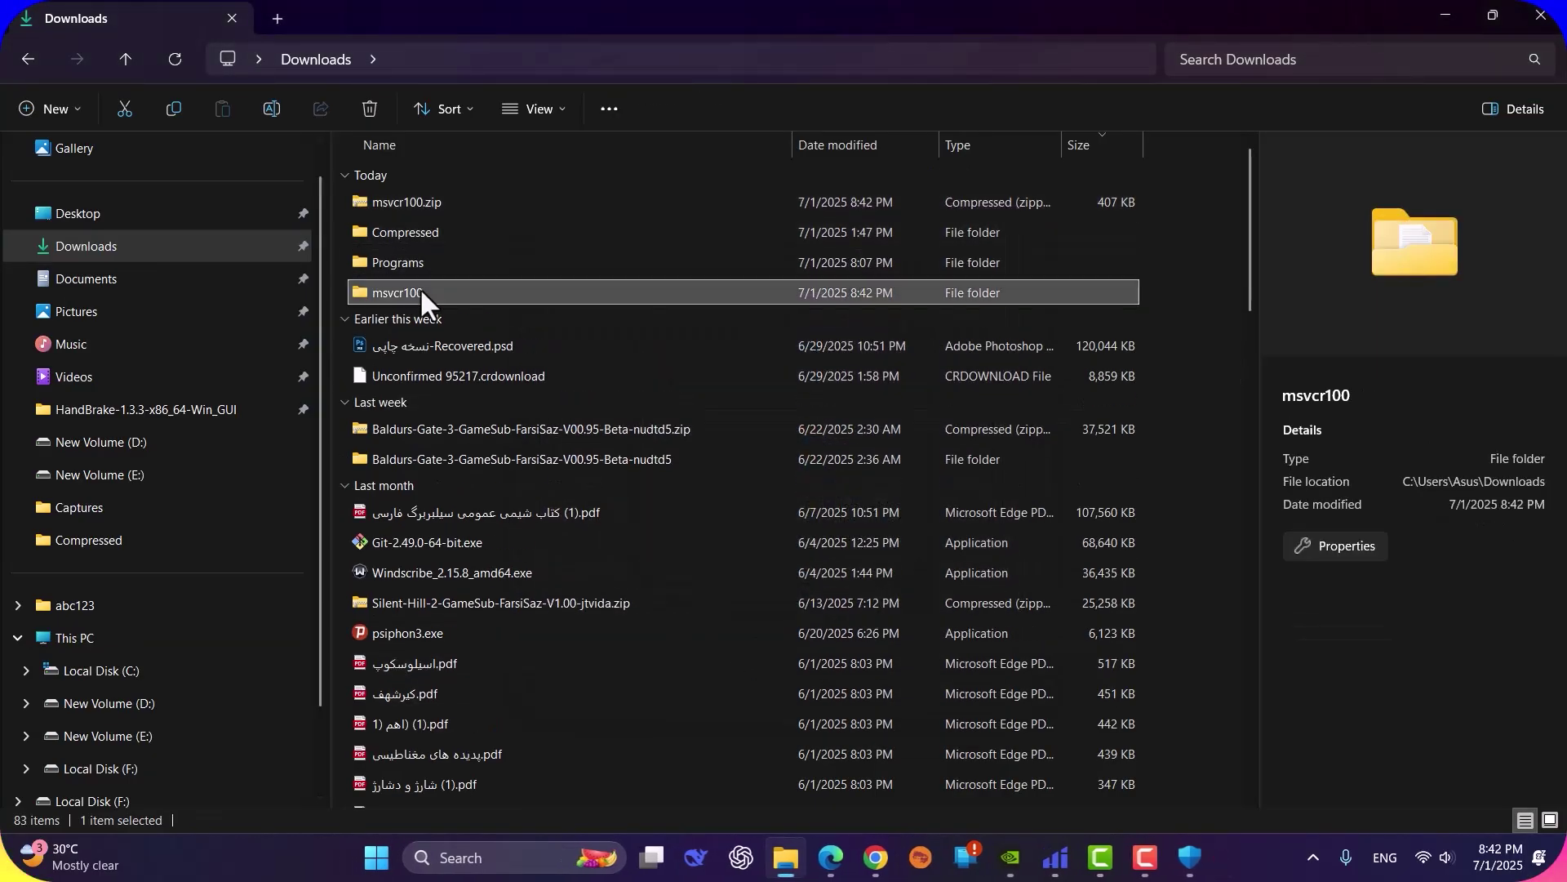
pyautogui.doubleClick(419, 290)
pyautogui.click(432, 228)
pyautogui.rightClick(446, 230)
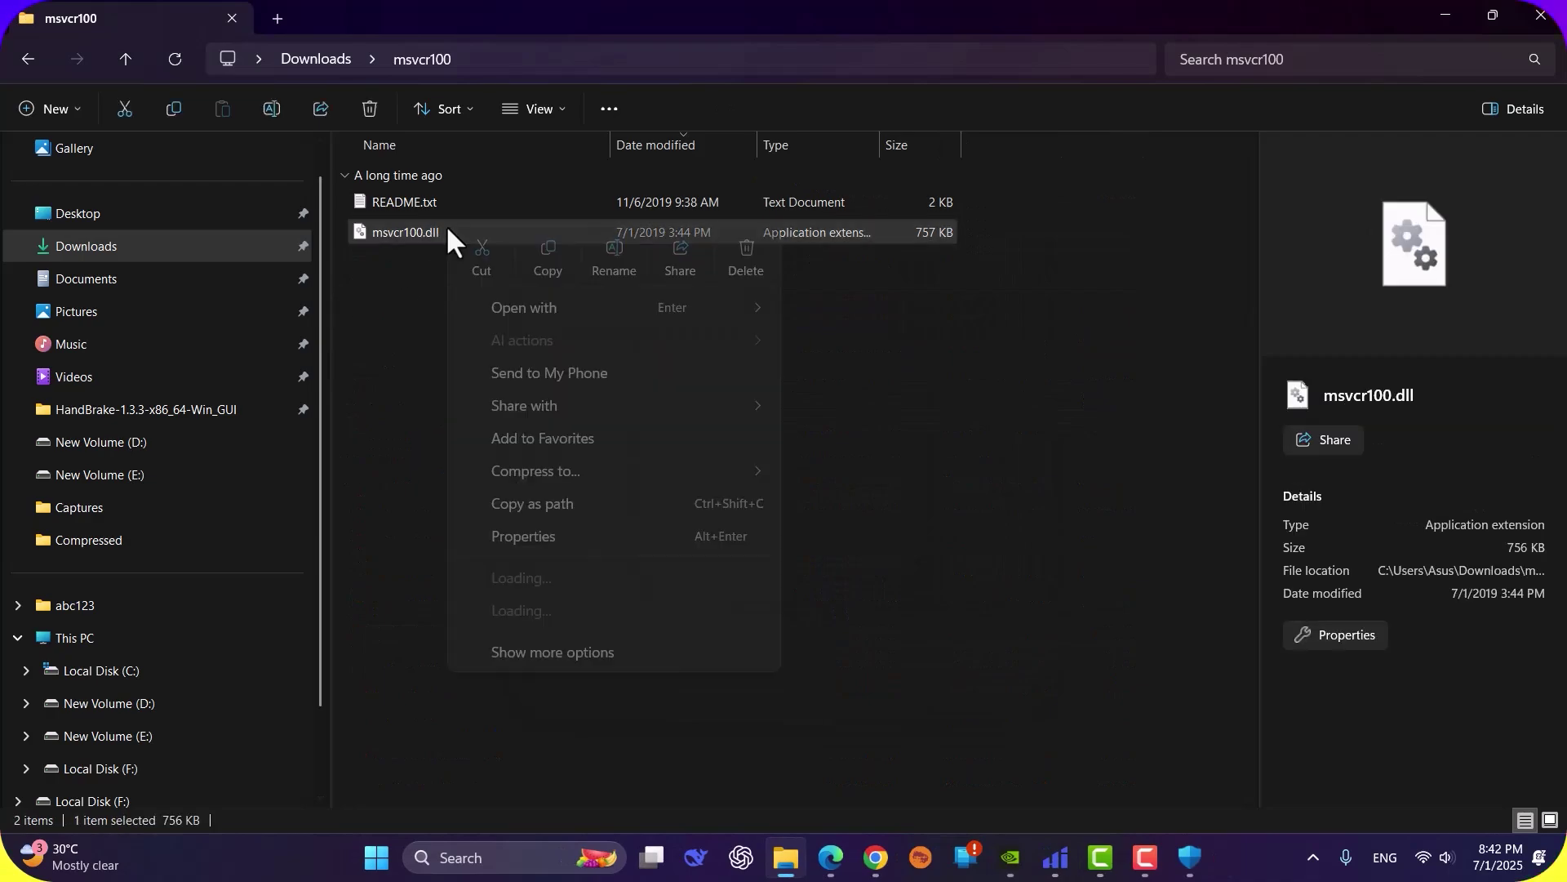
pyautogui.click(548, 250)
pyautogui.click(1447, 16)
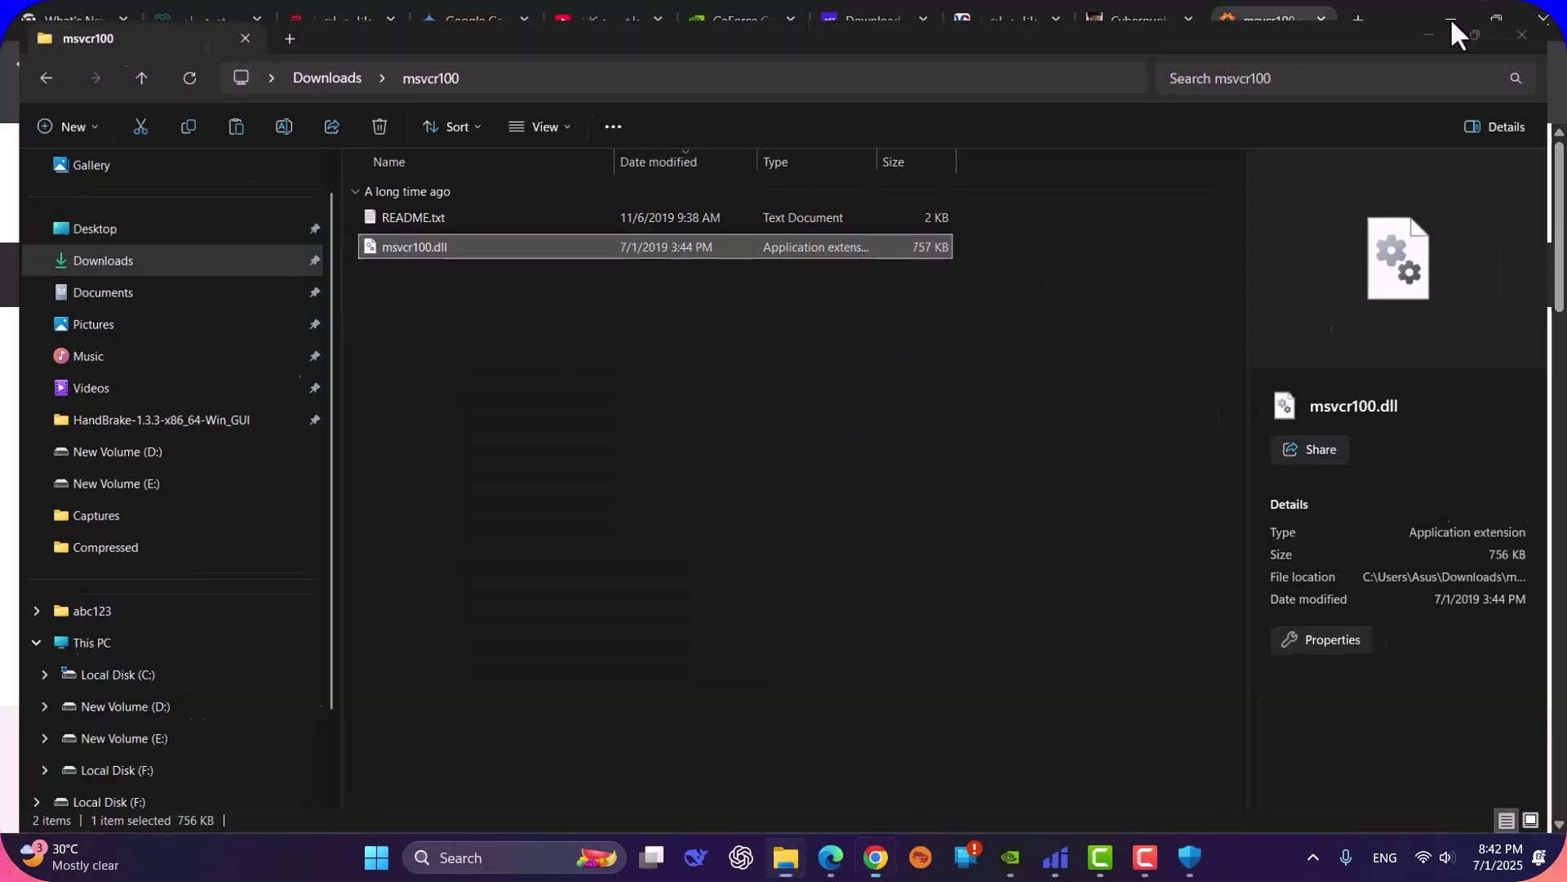
pyautogui.click(1449, 17)
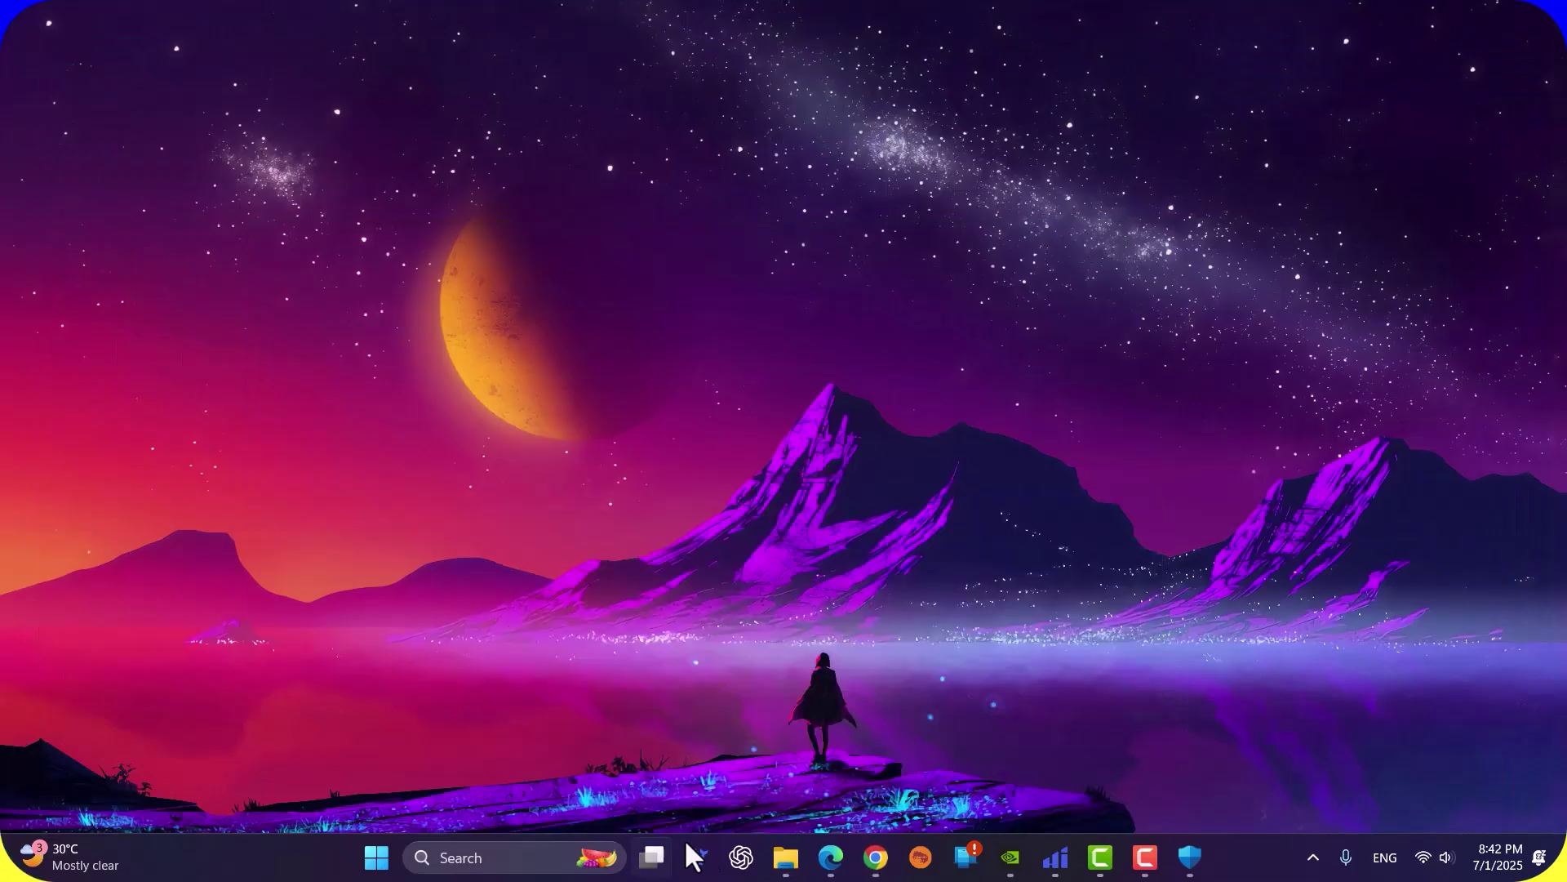
# Step: Open the GTA IV folder on New Volume (E:) in File Explorer and bring up its paste option without pasting the DLL
pyautogui.click(785, 857)
pyautogui.click(136, 640)
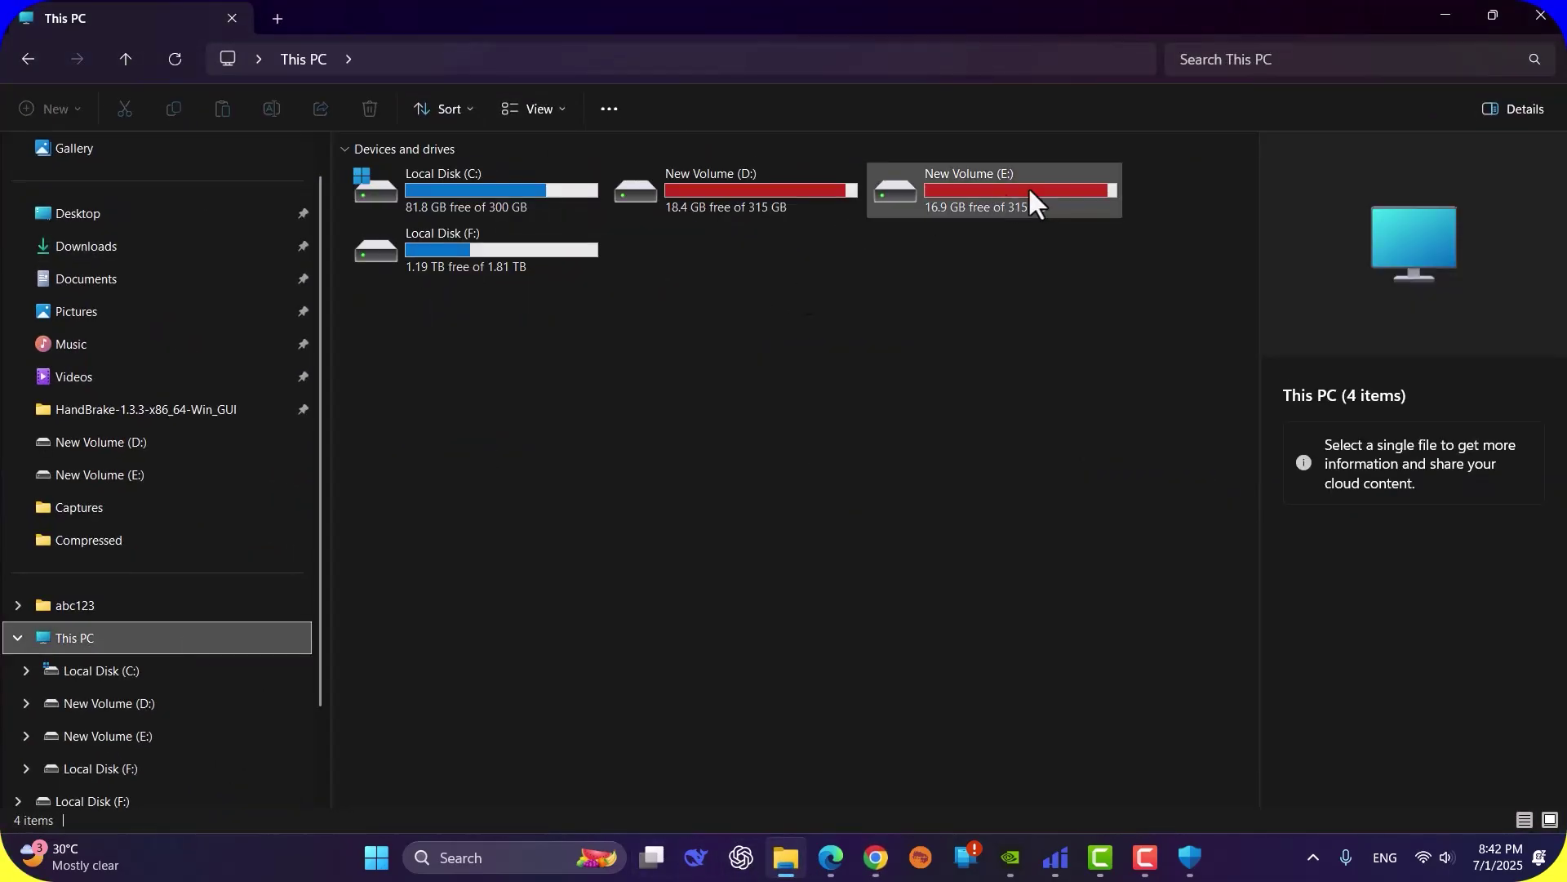
pyautogui.doubleClick(1061, 188)
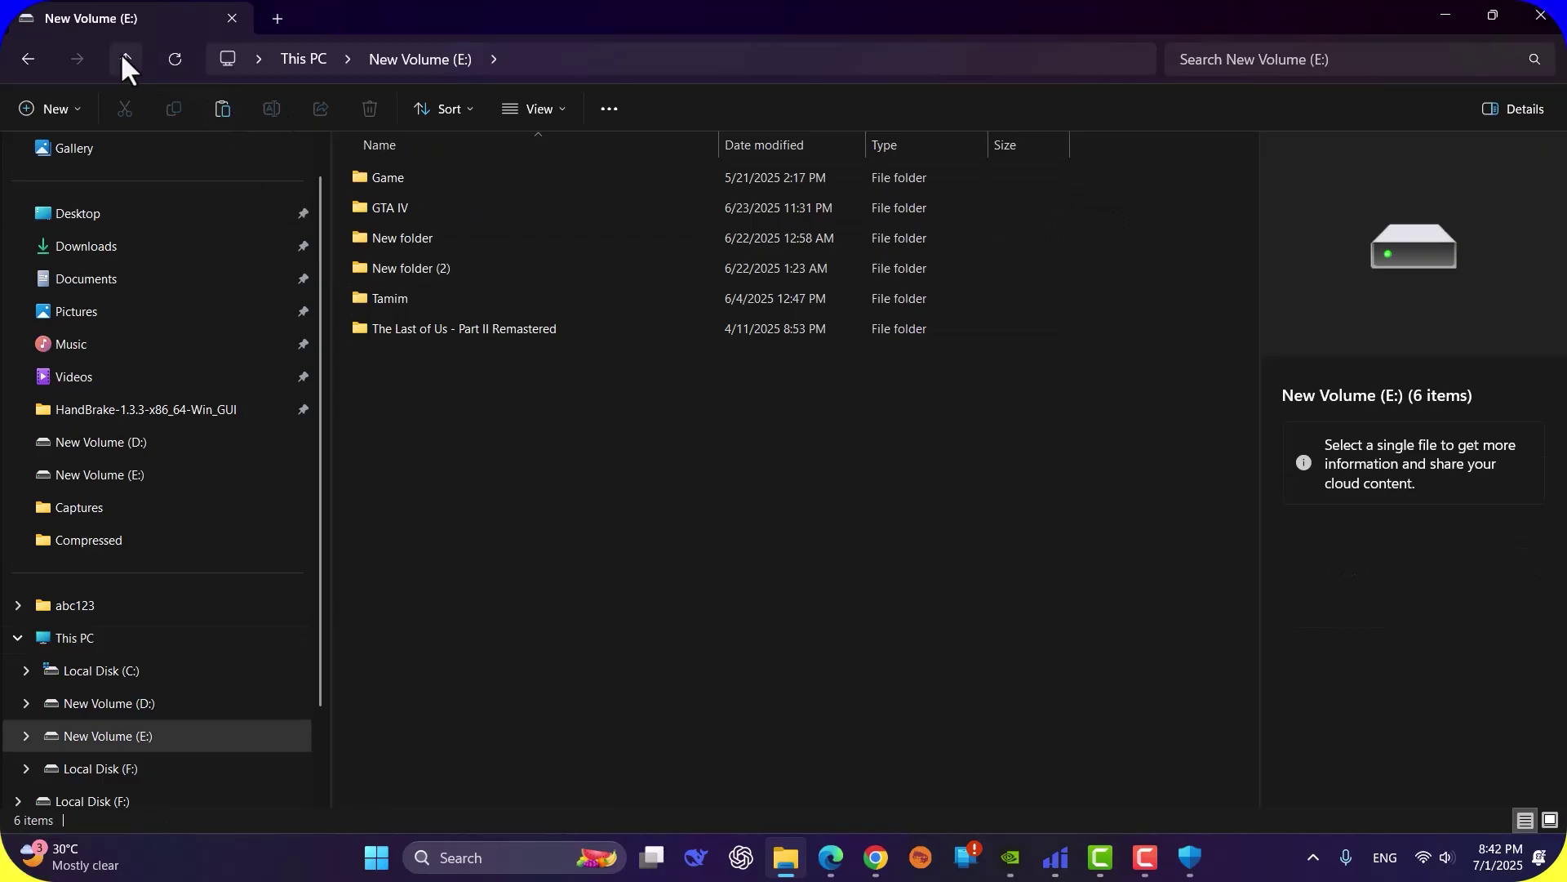
pyautogui.doubleClick(506, 208)
pyautogui.scroll(-3, 1036, 400)
pyautogui.rightClick(1066, 413)
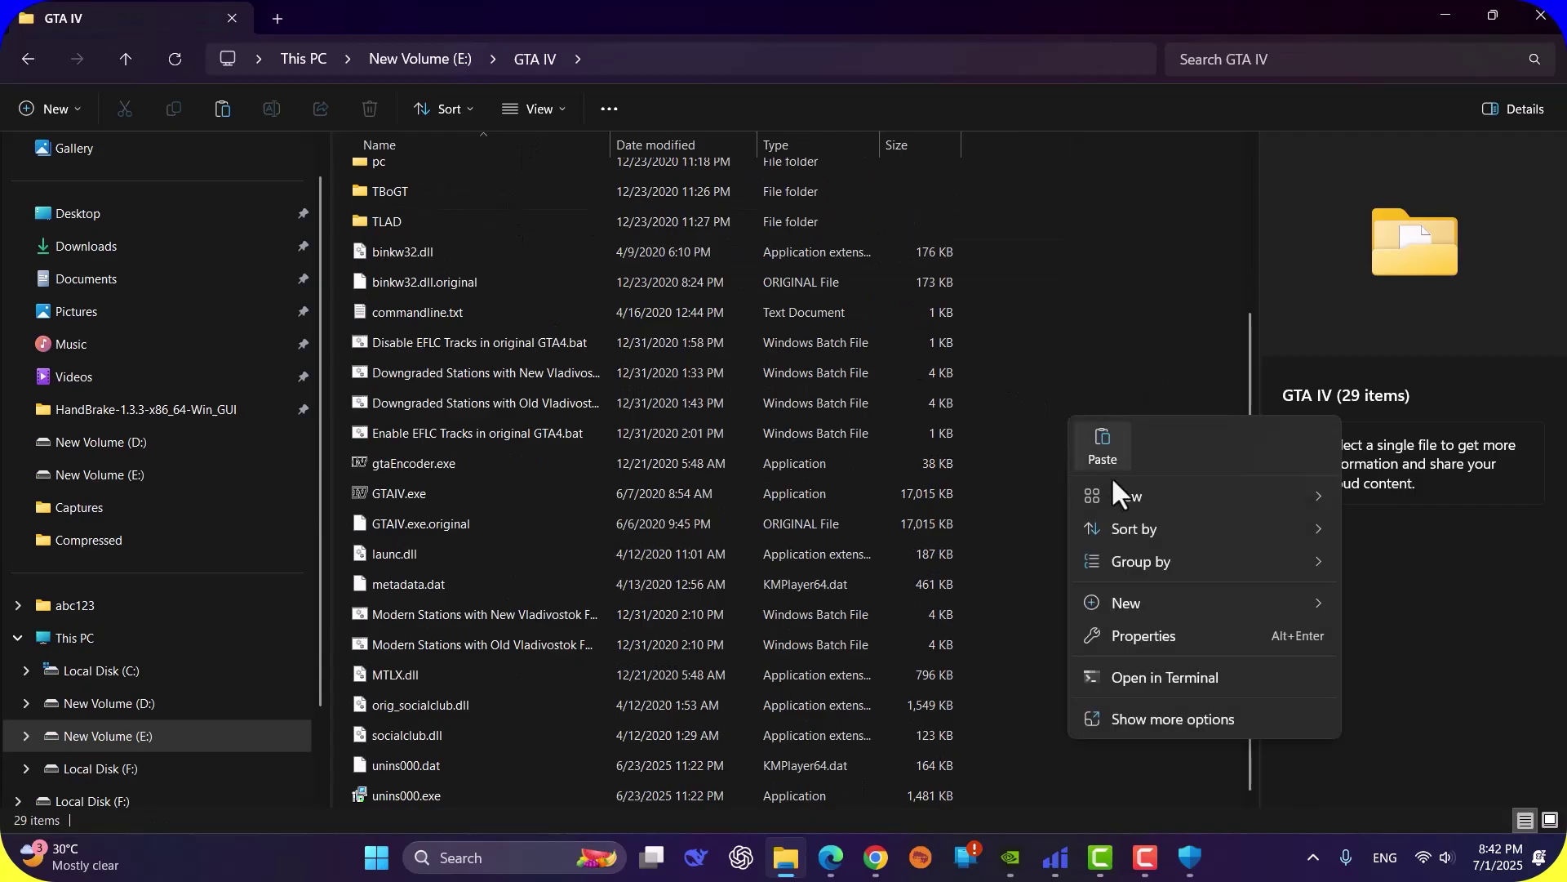
pyautogui.click(1107, 331)
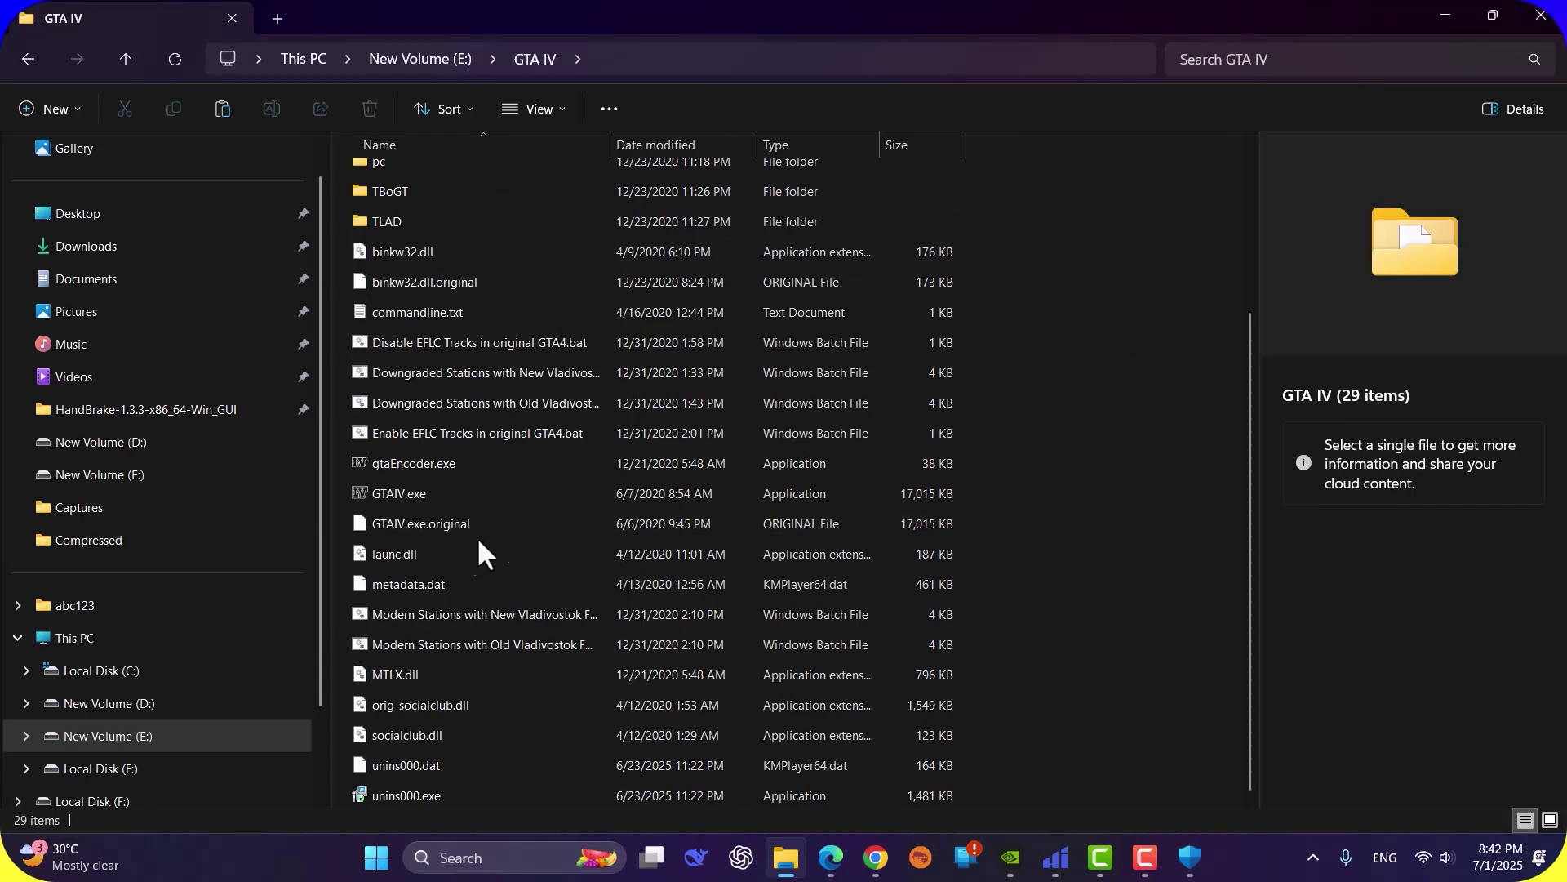
# Step: Highlight socialclub.dll, orig_socialclub.dll and MTLX.dll in turn, recheck the folder's paste option without pasting, and minimize File Explorer
pyautogui.click(447, 734)
pyautogui.click(433, 705)
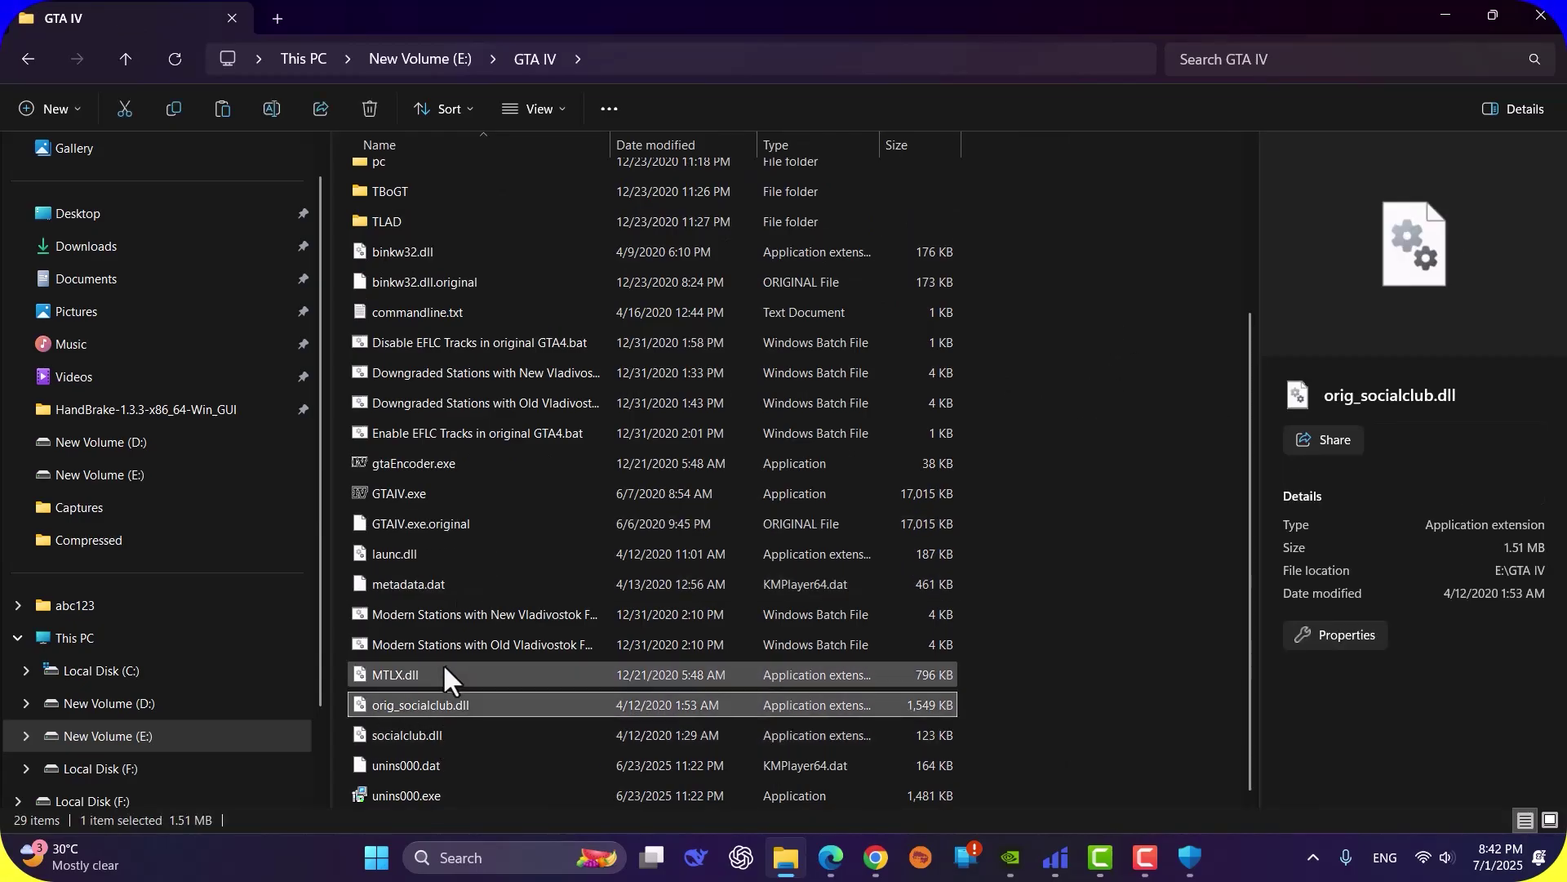
pyautogui.click(403, 676)
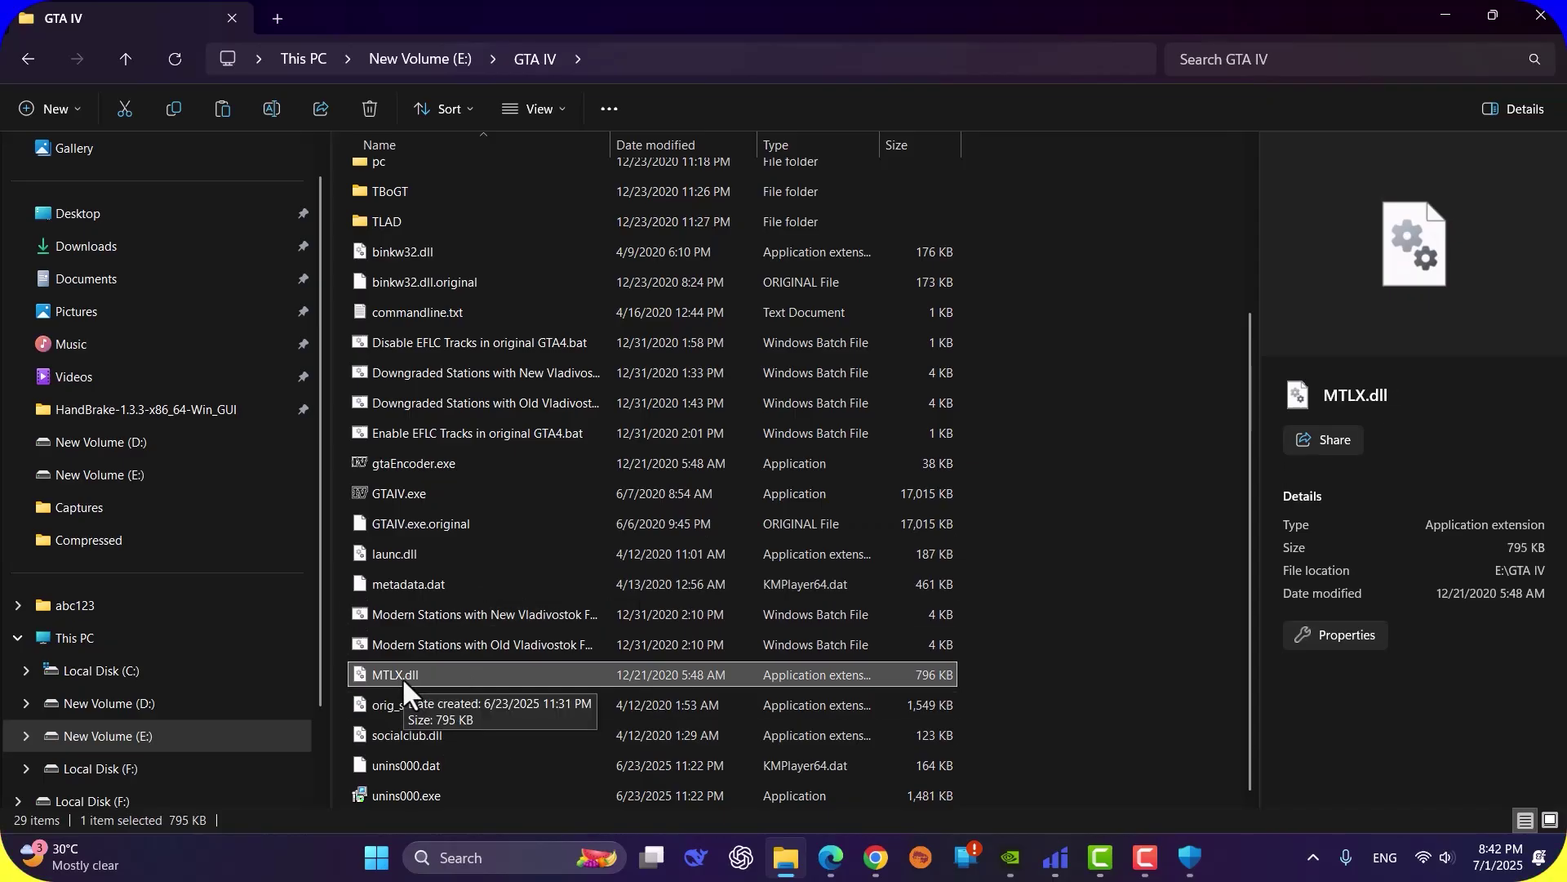
pyautogui.rightClick(1113, 708)
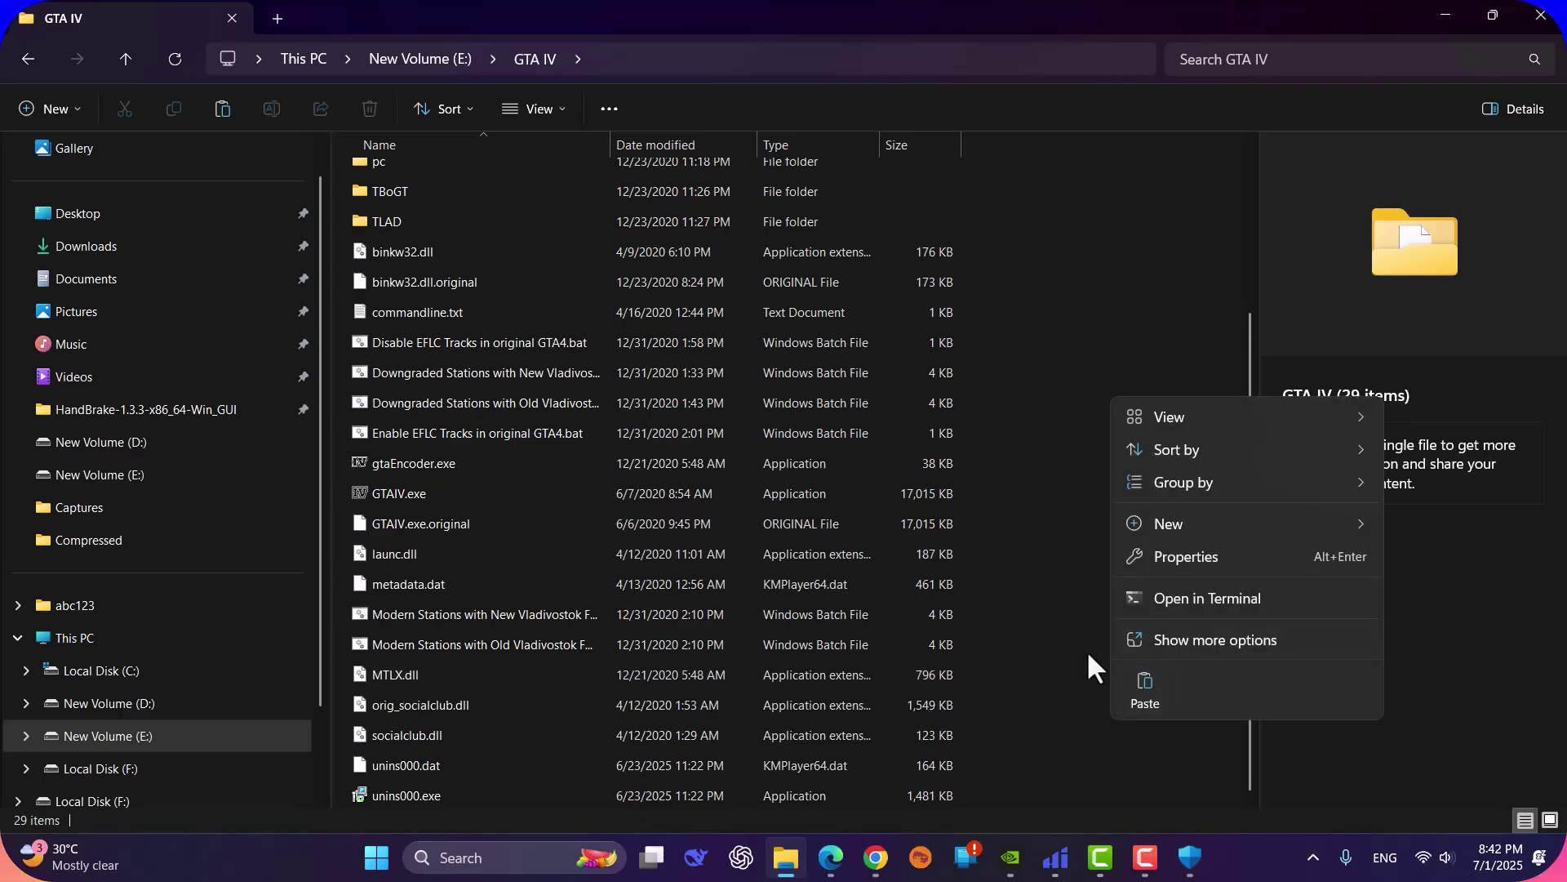
pyautogui.click(1079, 655)
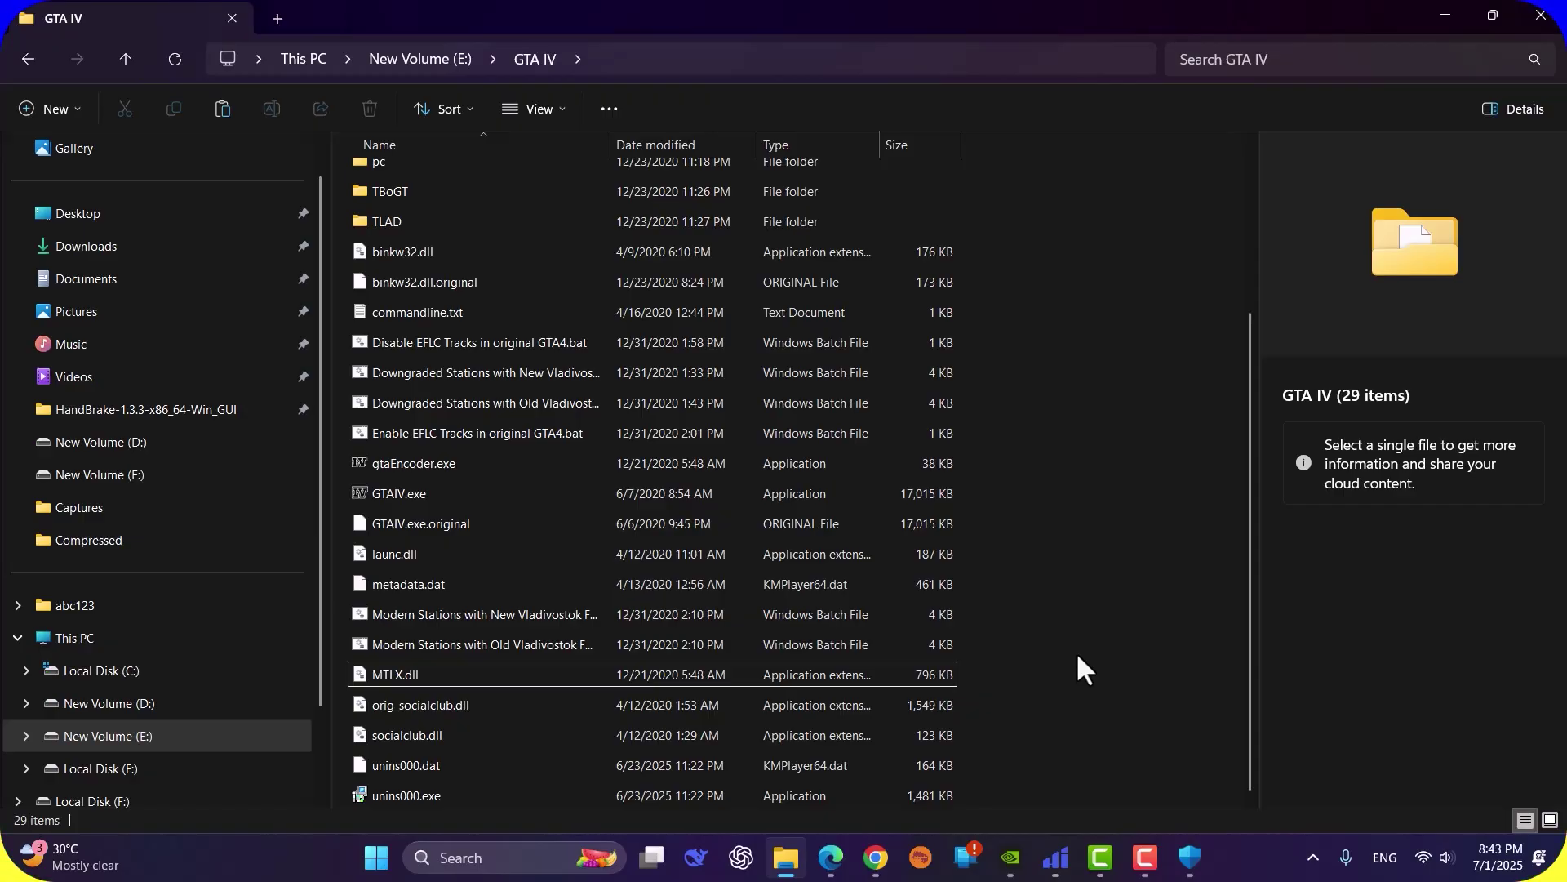
pyautogui.click(1429, 7)
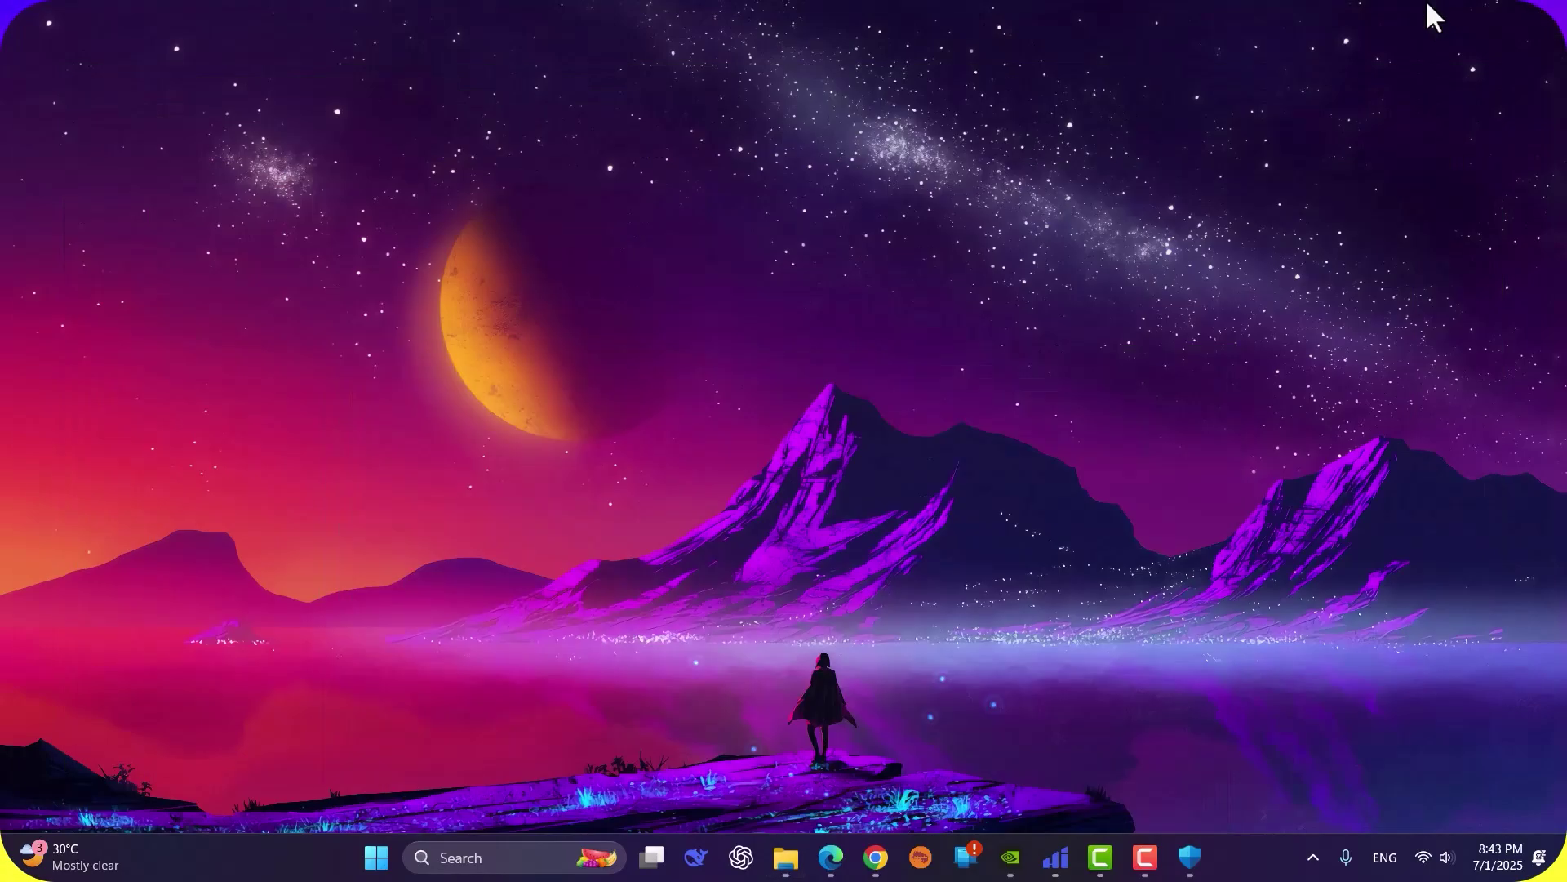